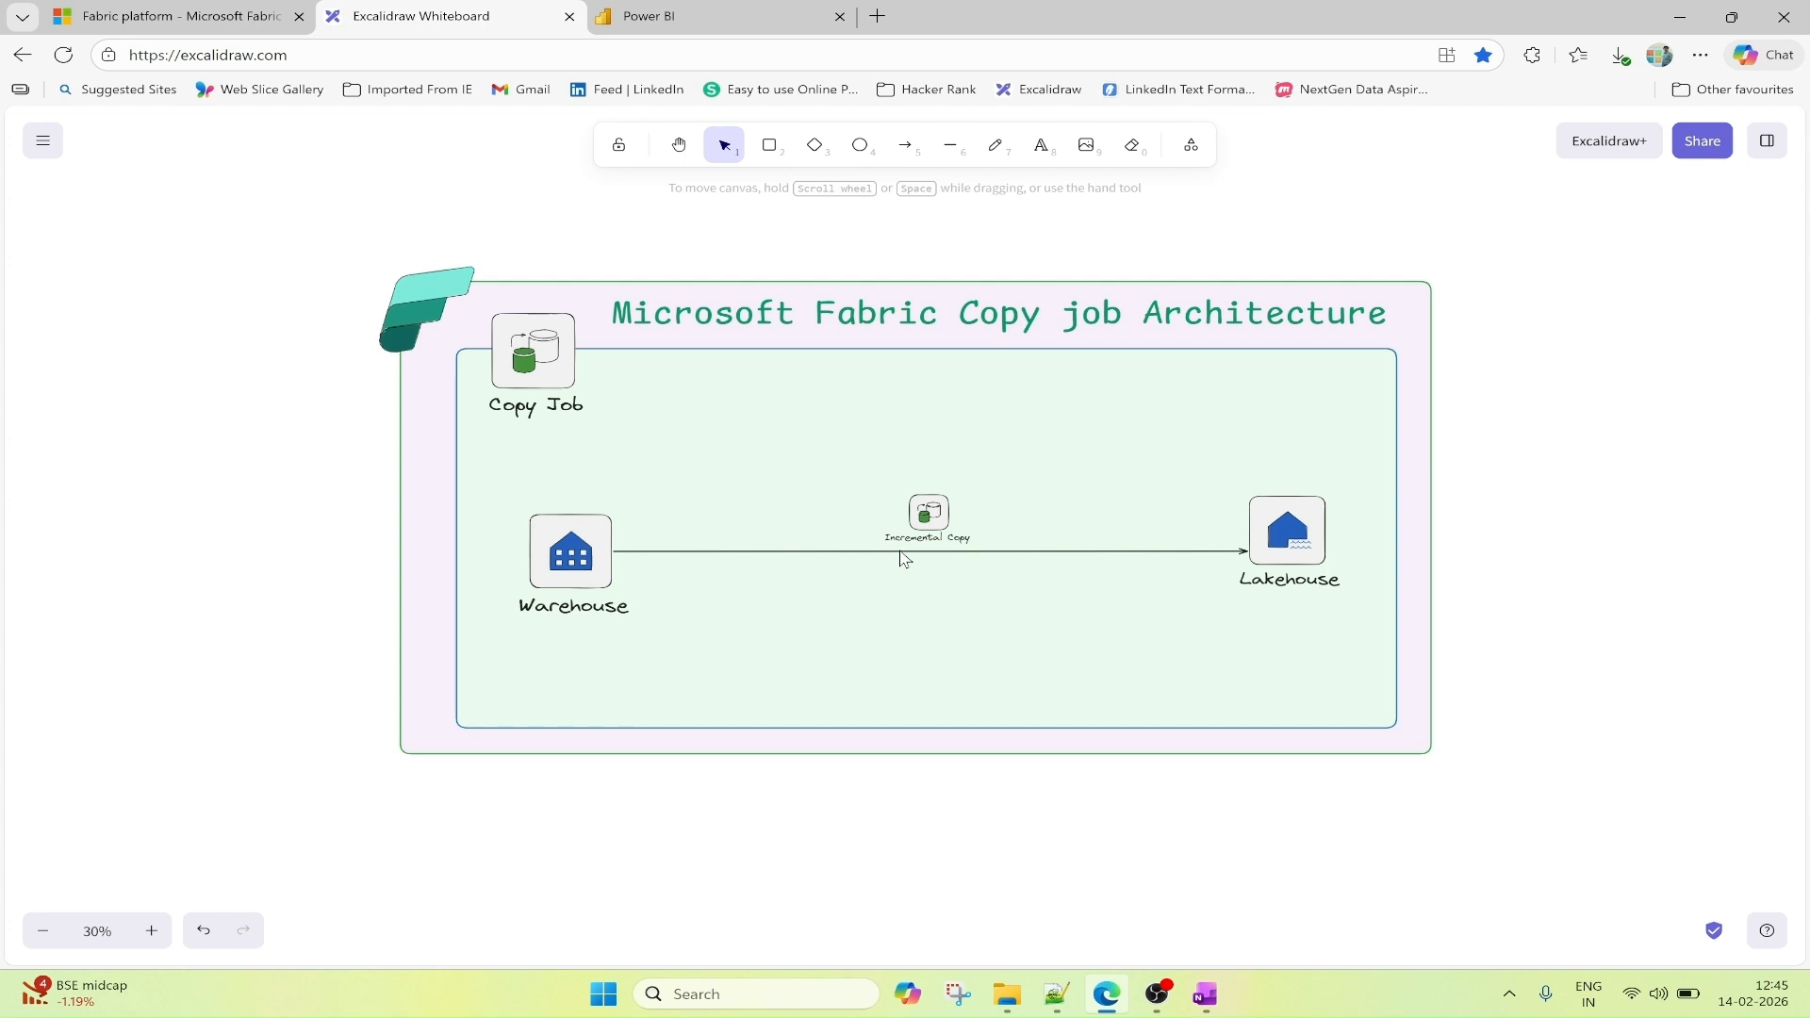
Switch to Power BI and start creating a workspace named CopyJob-WS.
click(657, 16)
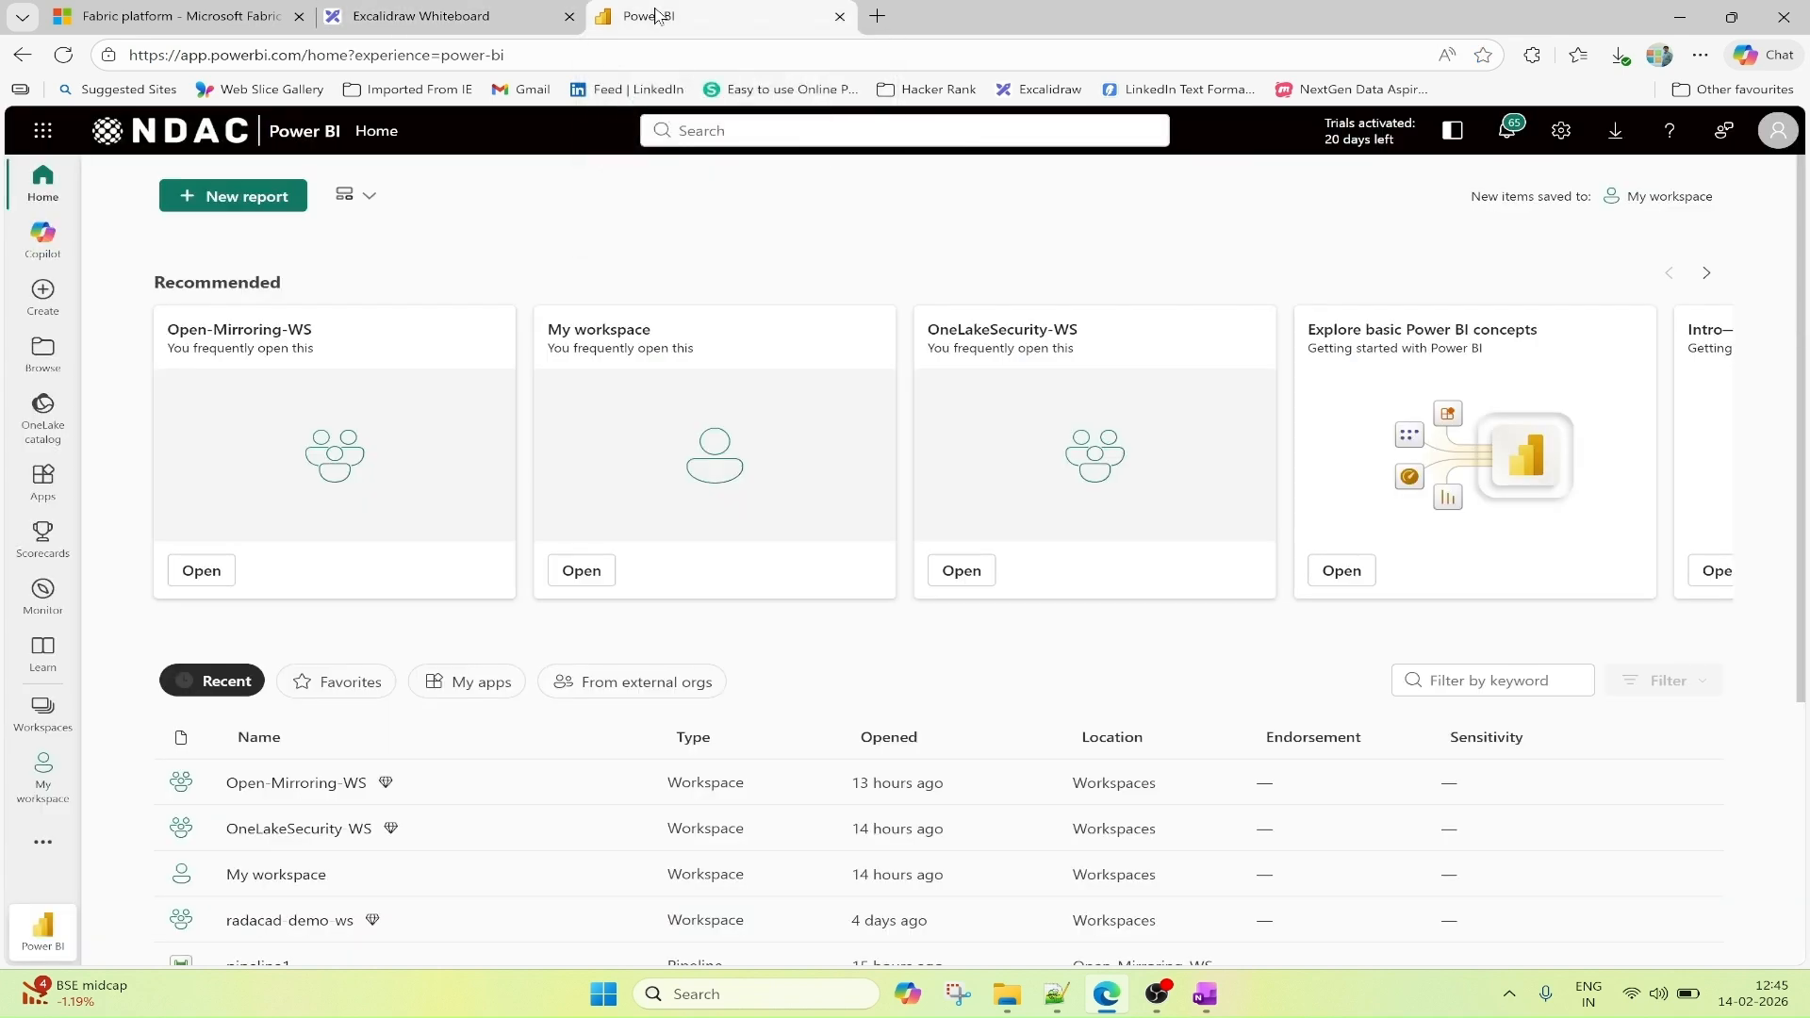
click(43, 715)
click(247, 924)
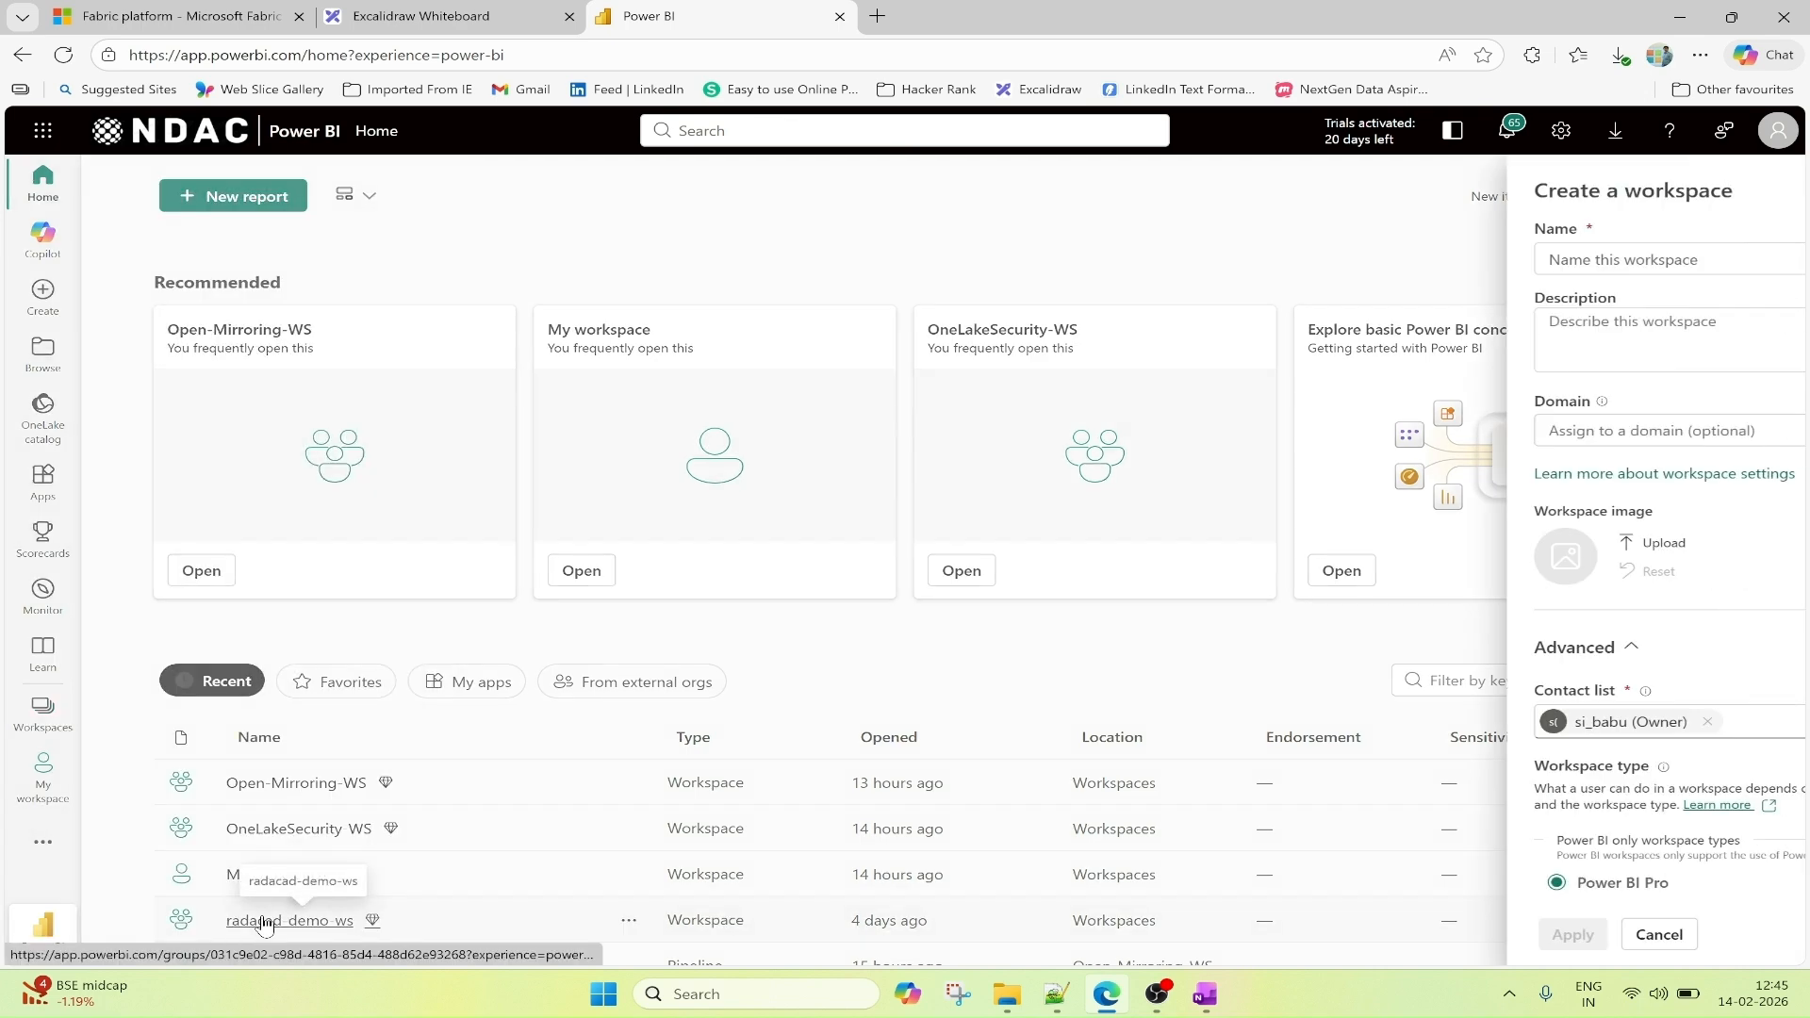
text(Co)
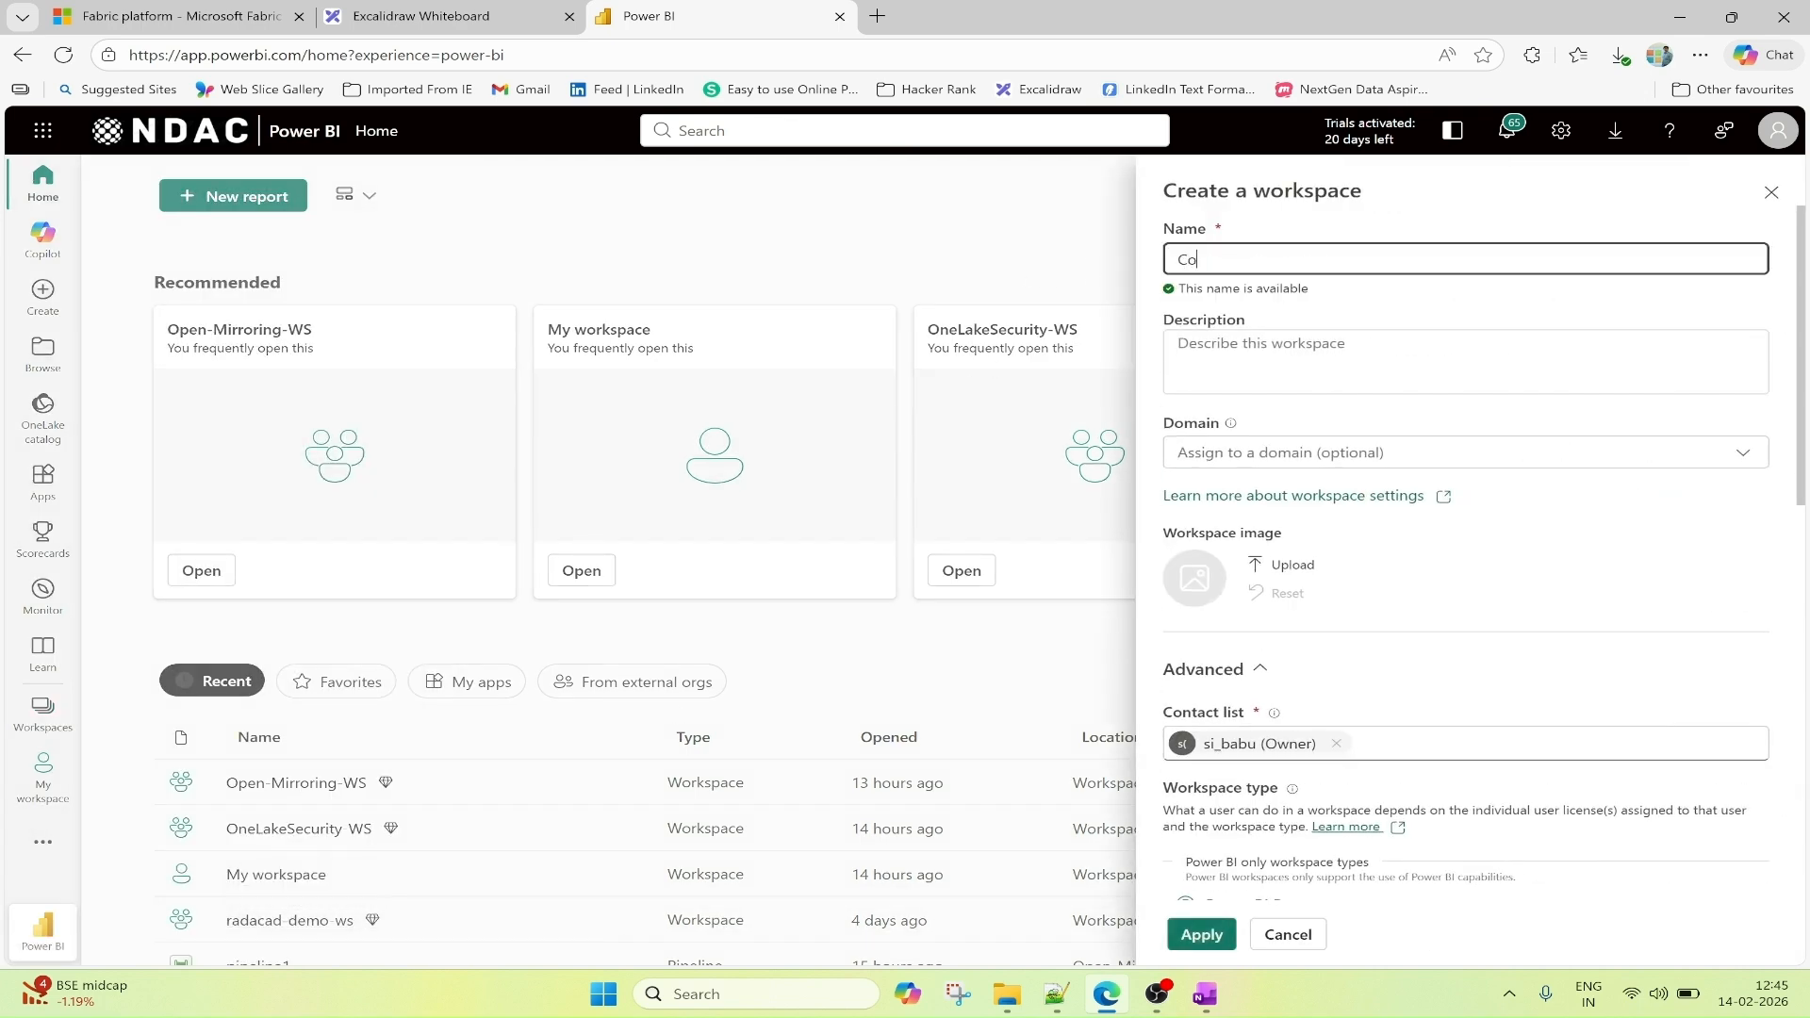
text(pyJob-WS)
Set the workspace type to Fabric Trial with the Trial-20260213T163030Z capacity in West US 3 and create the workspace.
scroll(1477, 500, down, 6)
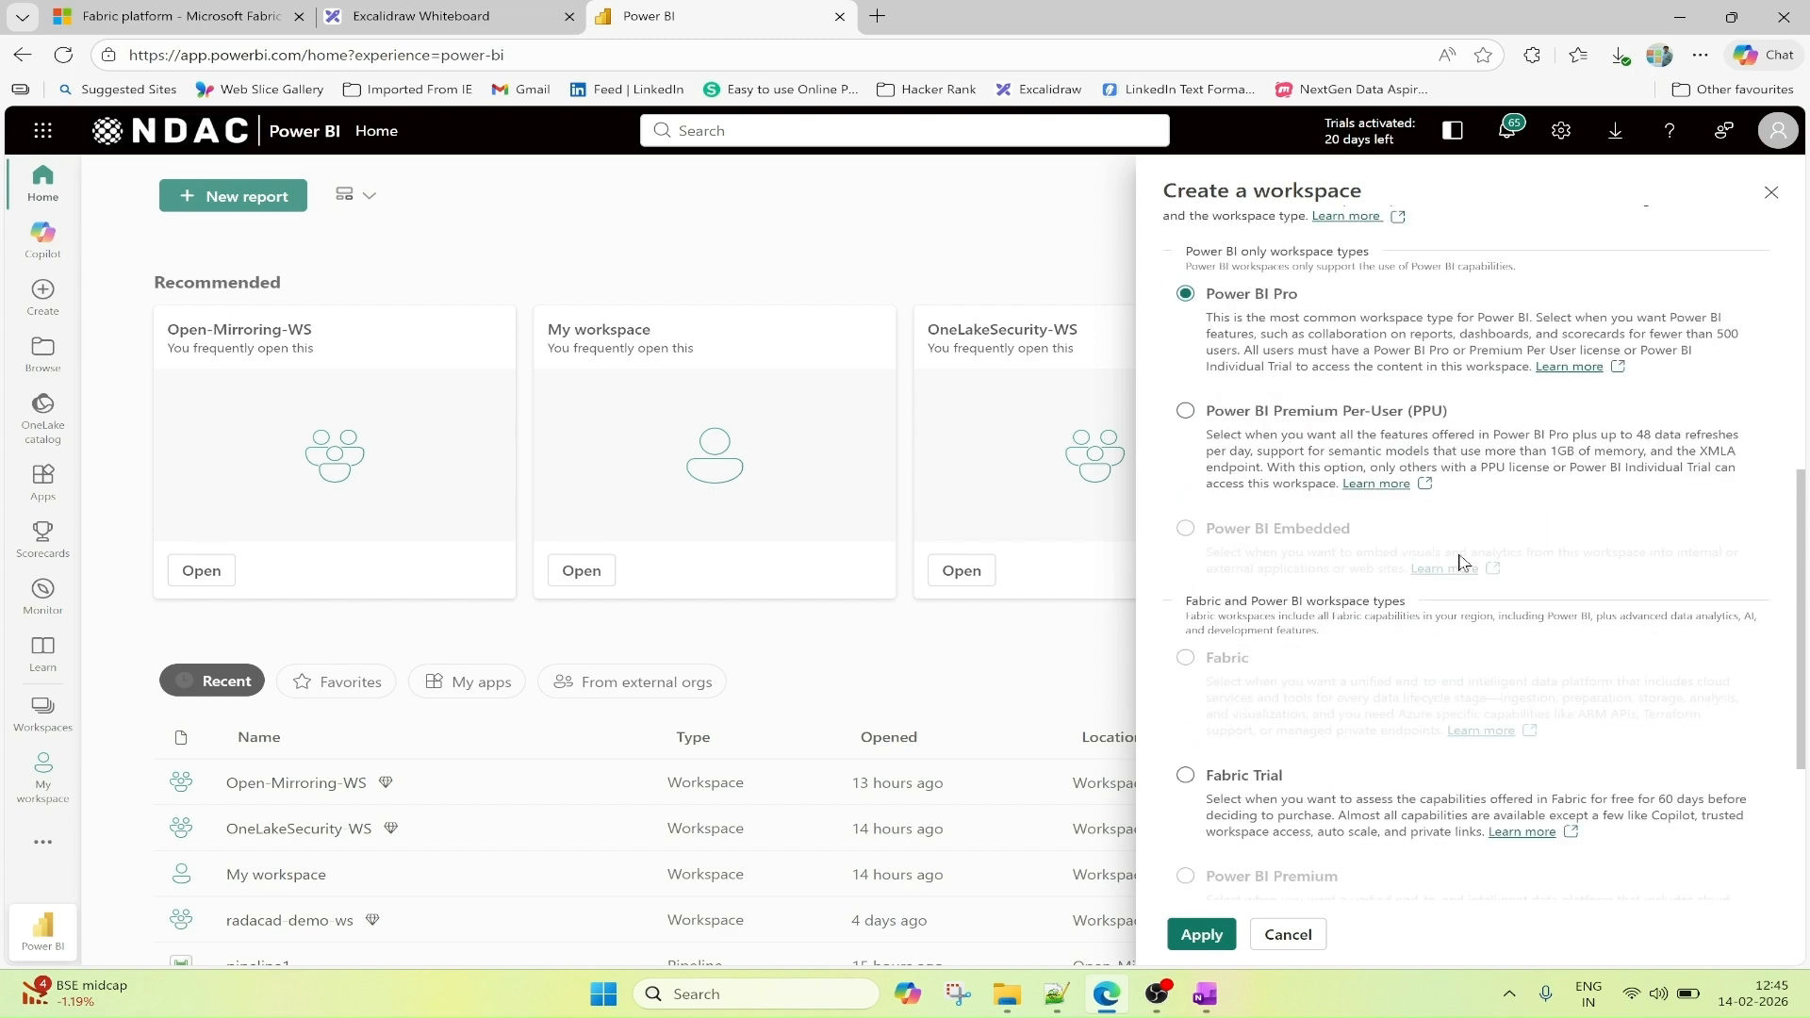
scroll(1476, 500, down, 3)
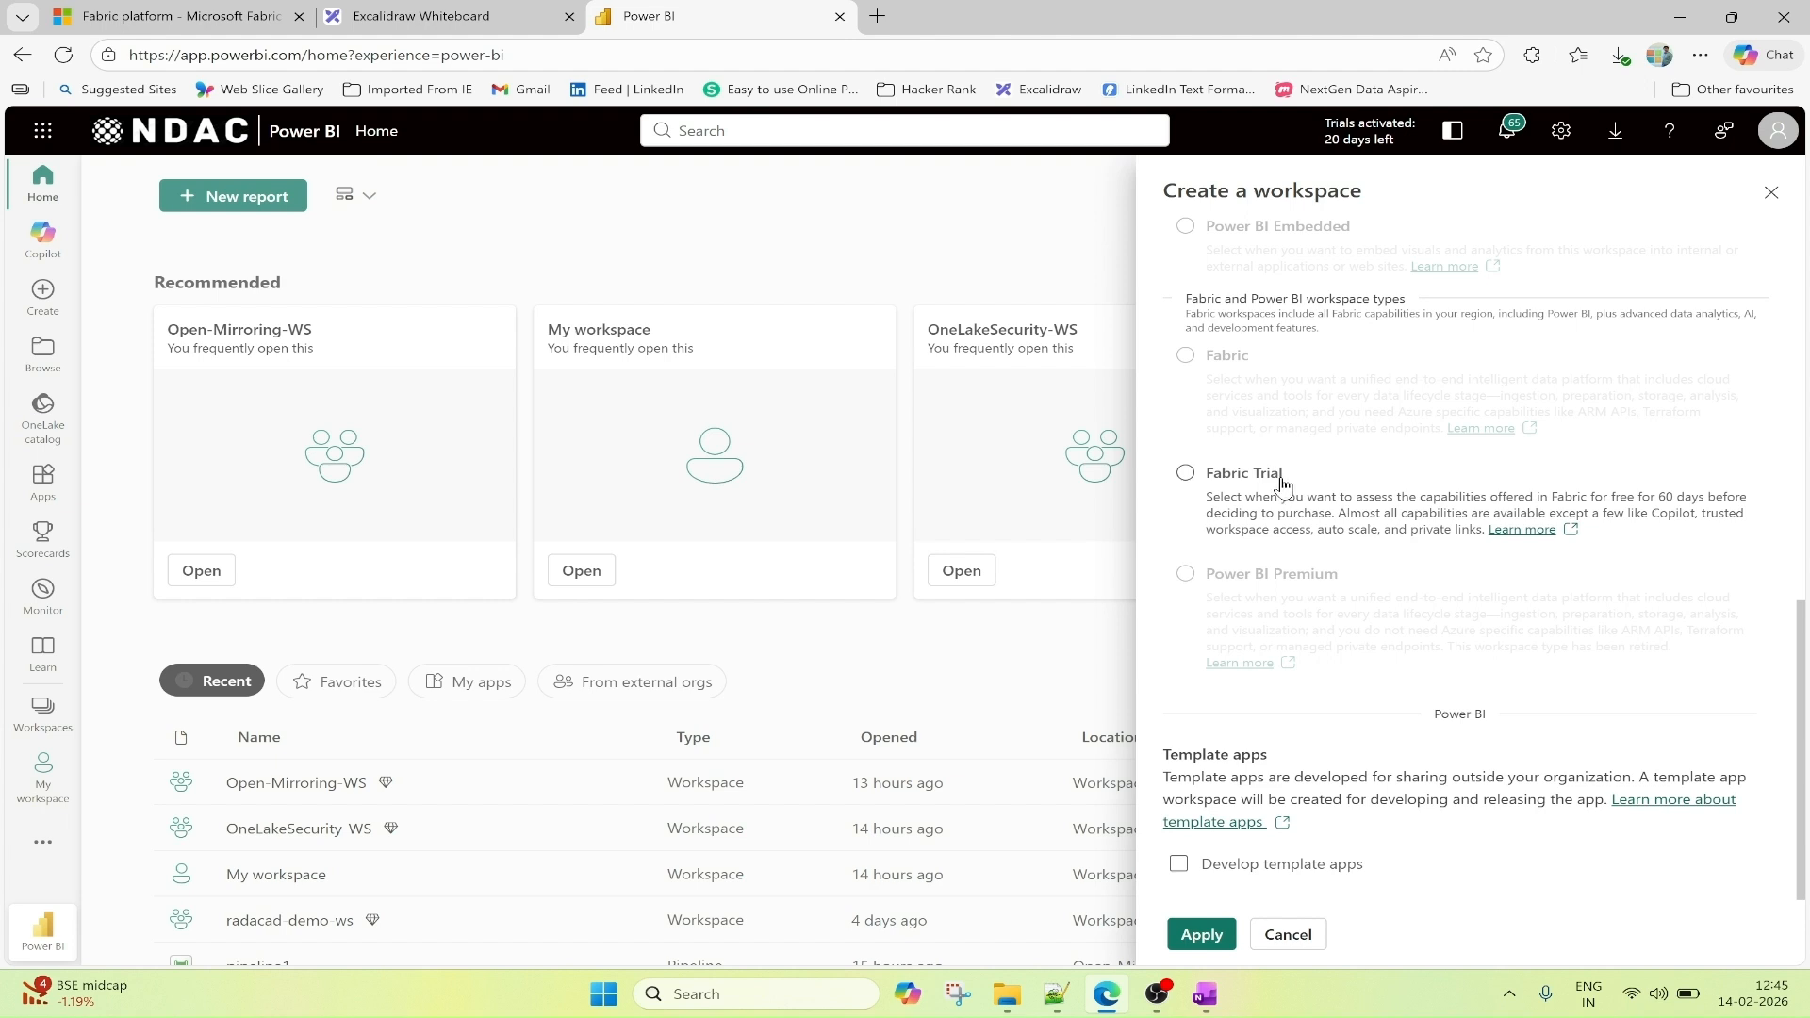
click(1185, 474)
click(1379, 762)
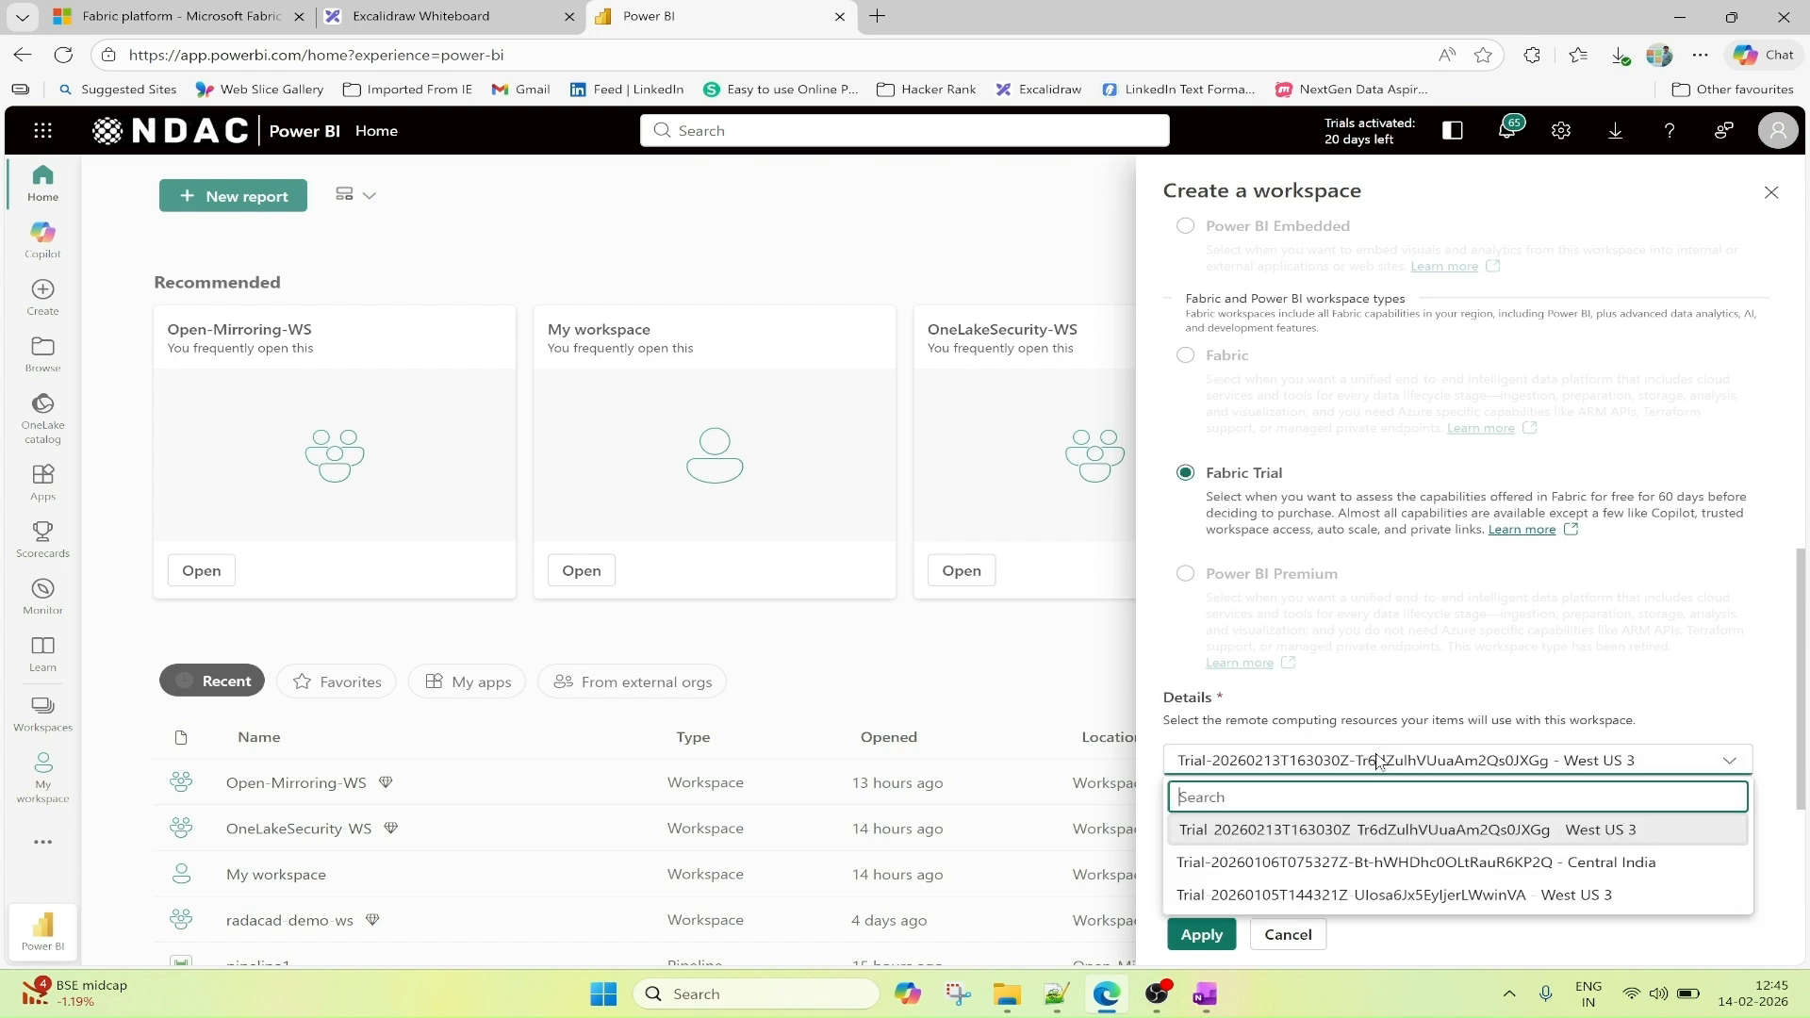
click(1433, 827)
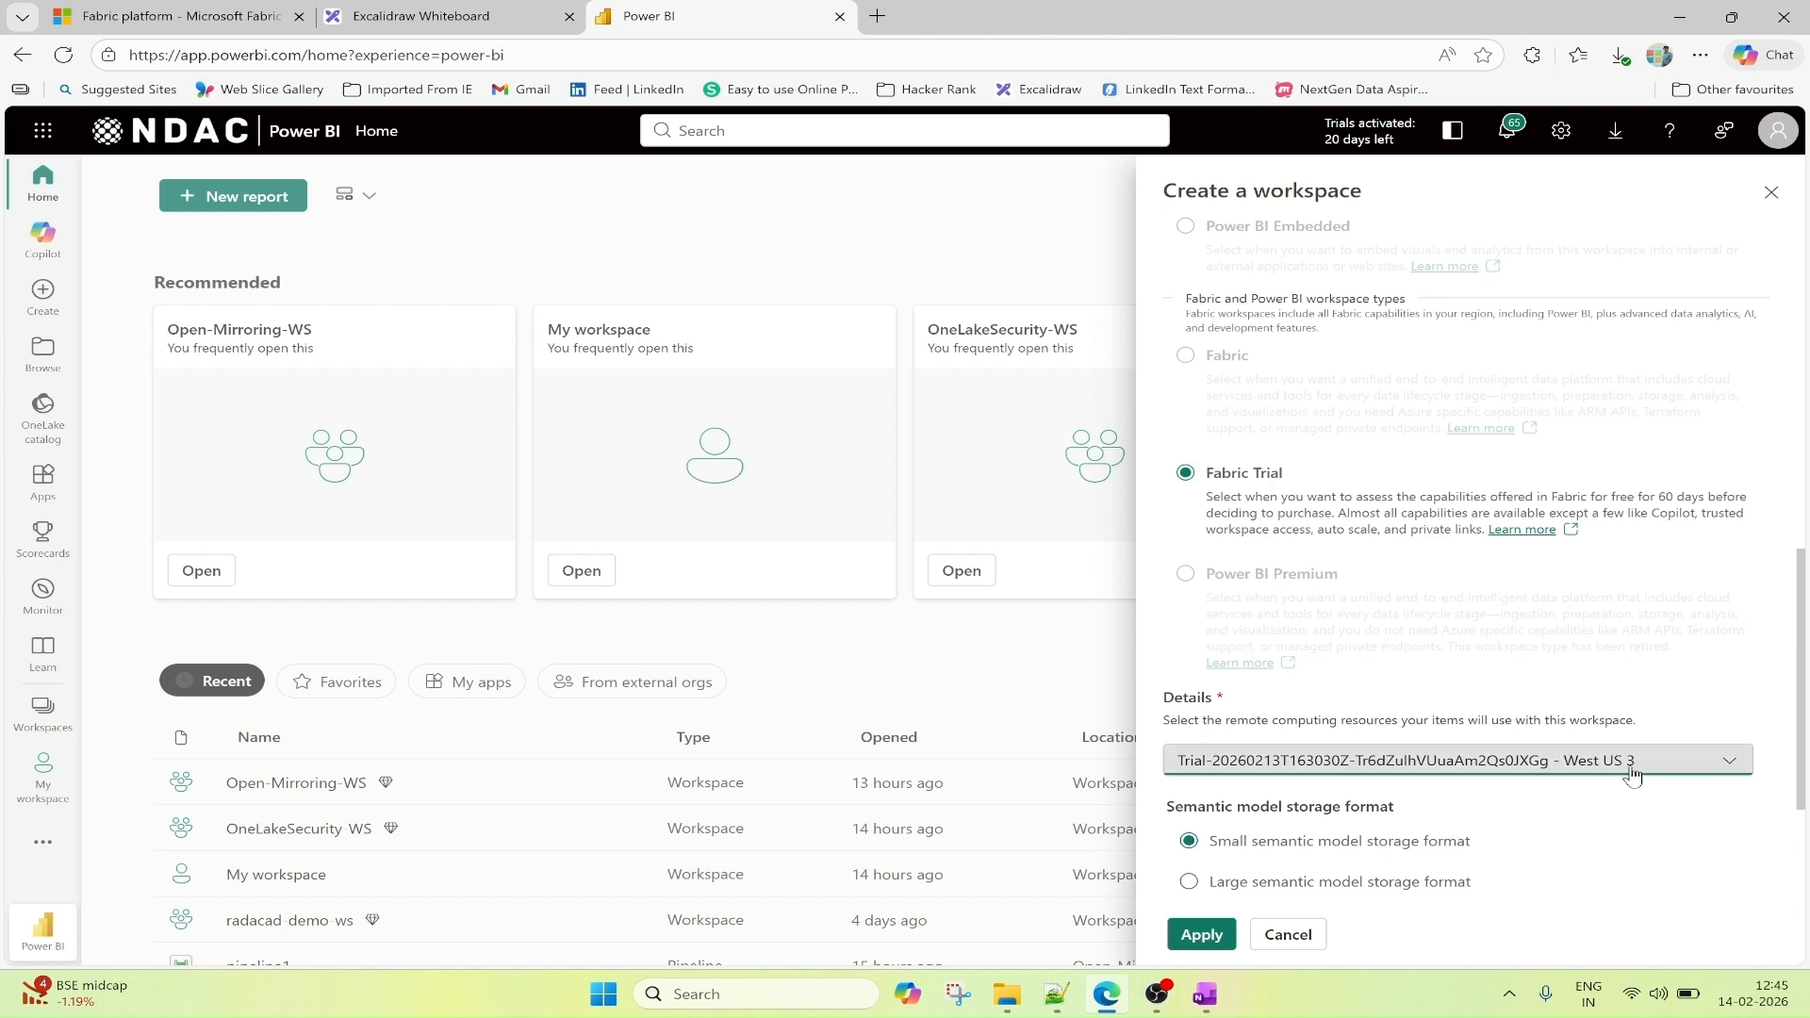
click(1194, 943)
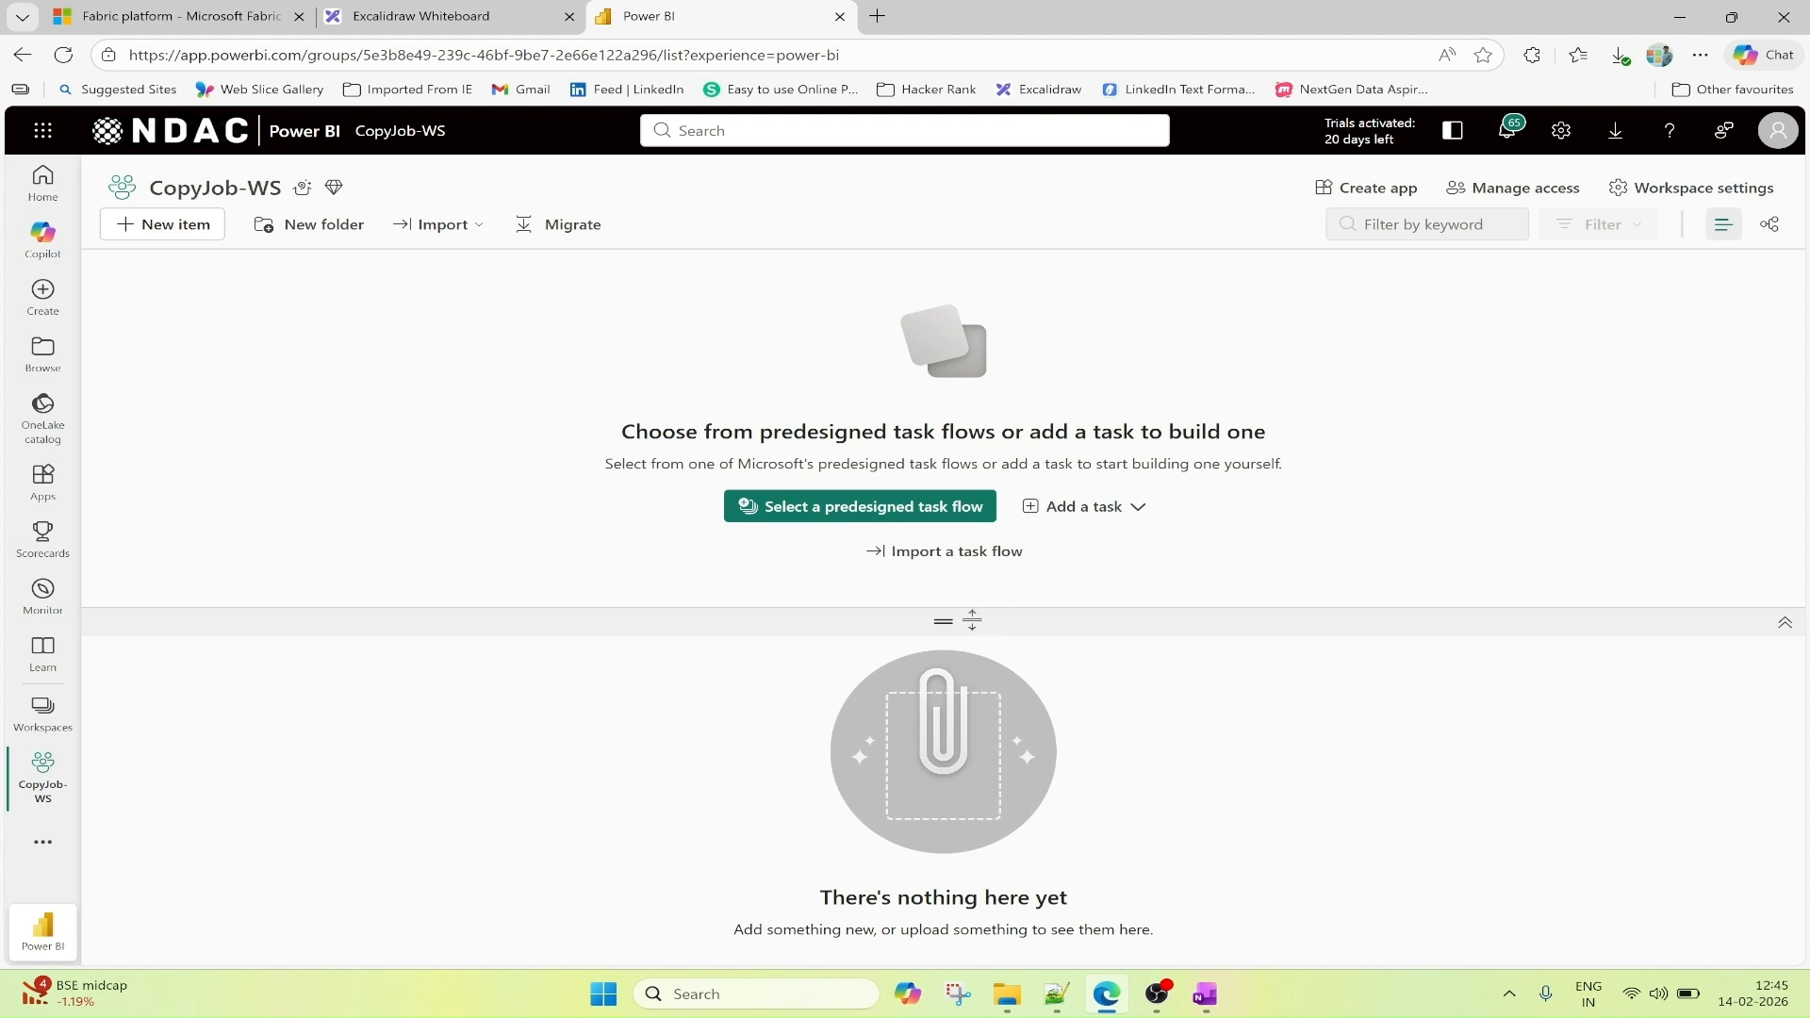
Collapse the workspace's task flow area and check the Copy job architecture diagram in Excalidraw before returning to the workspace.
drag(971, 619, 975, 261)
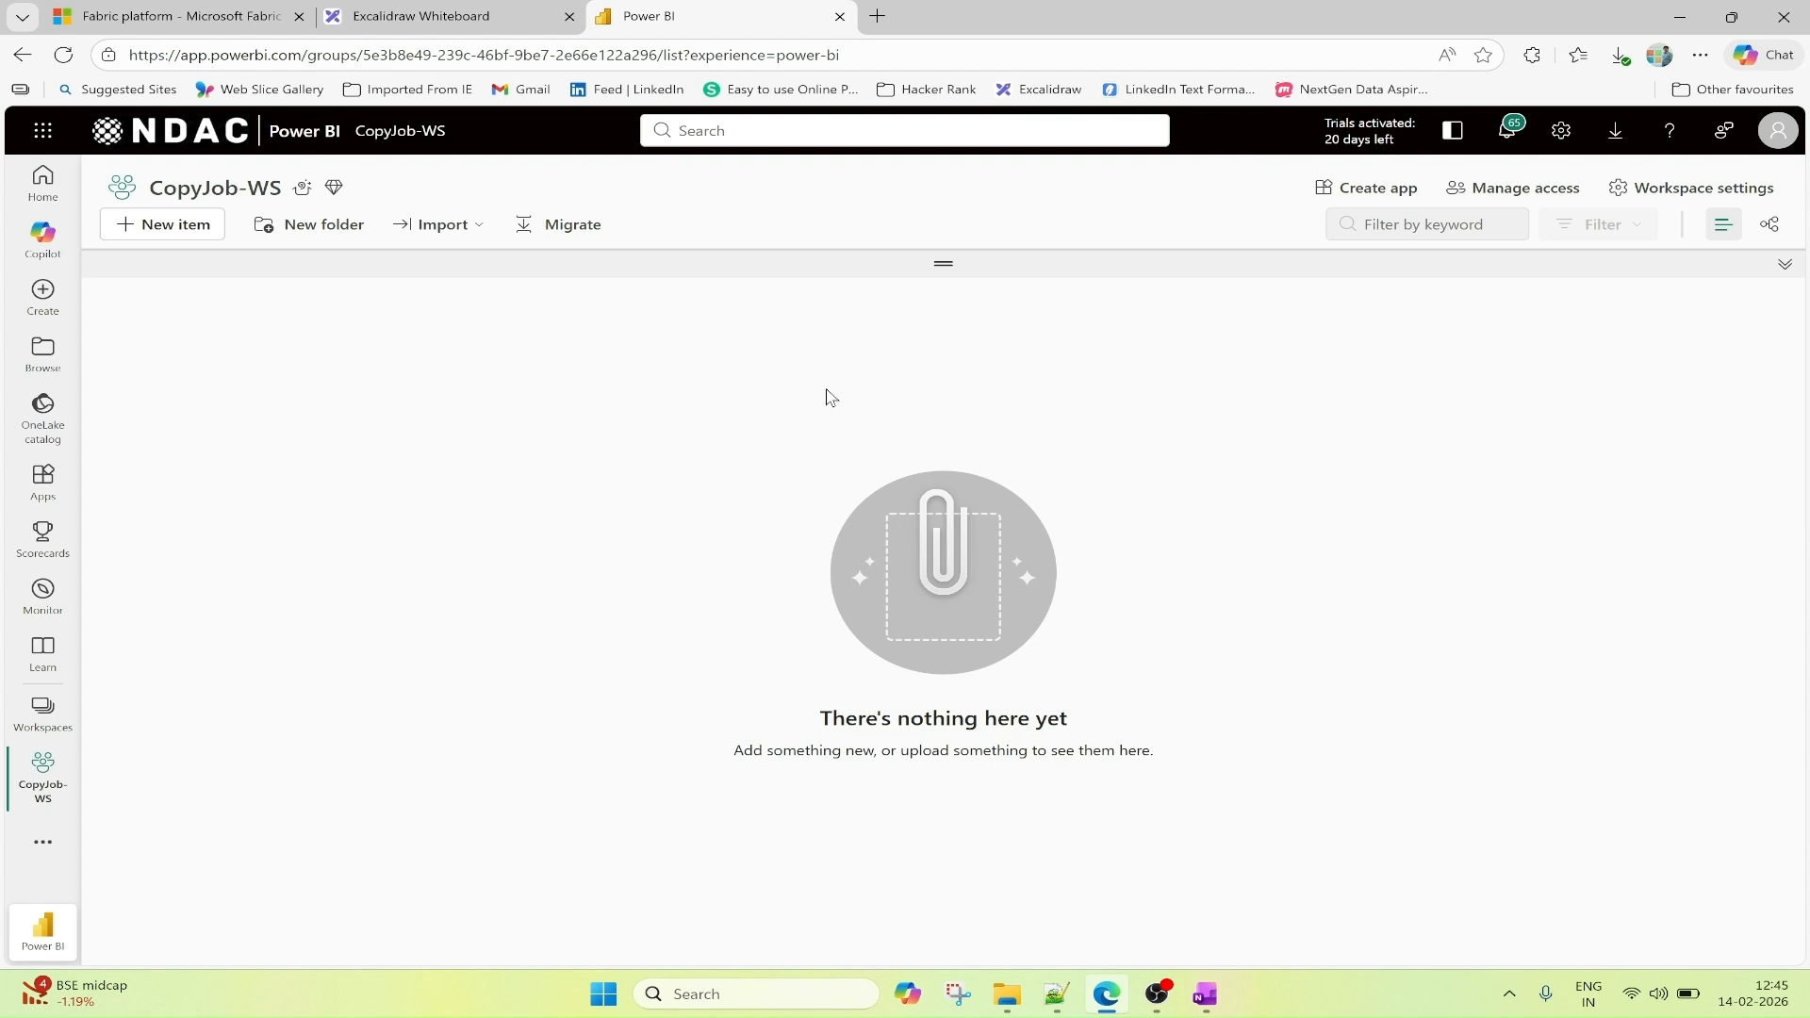
click(419, 17)
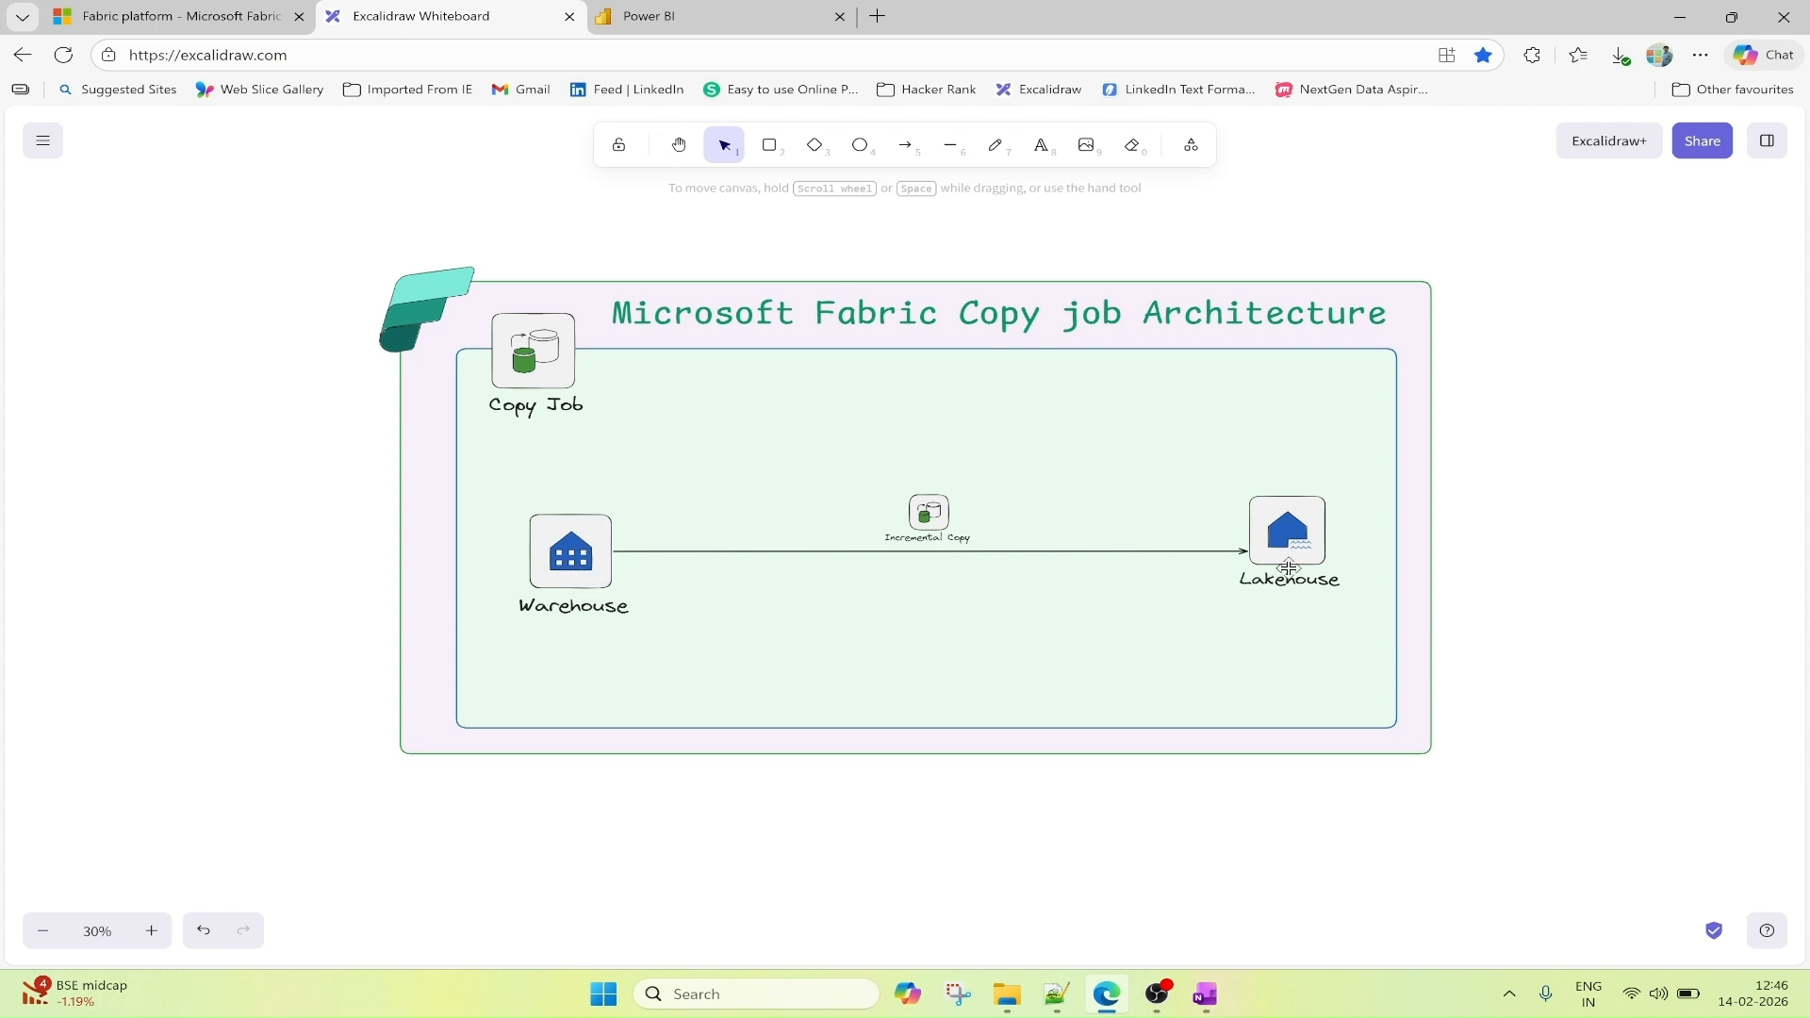
click(729, 19)
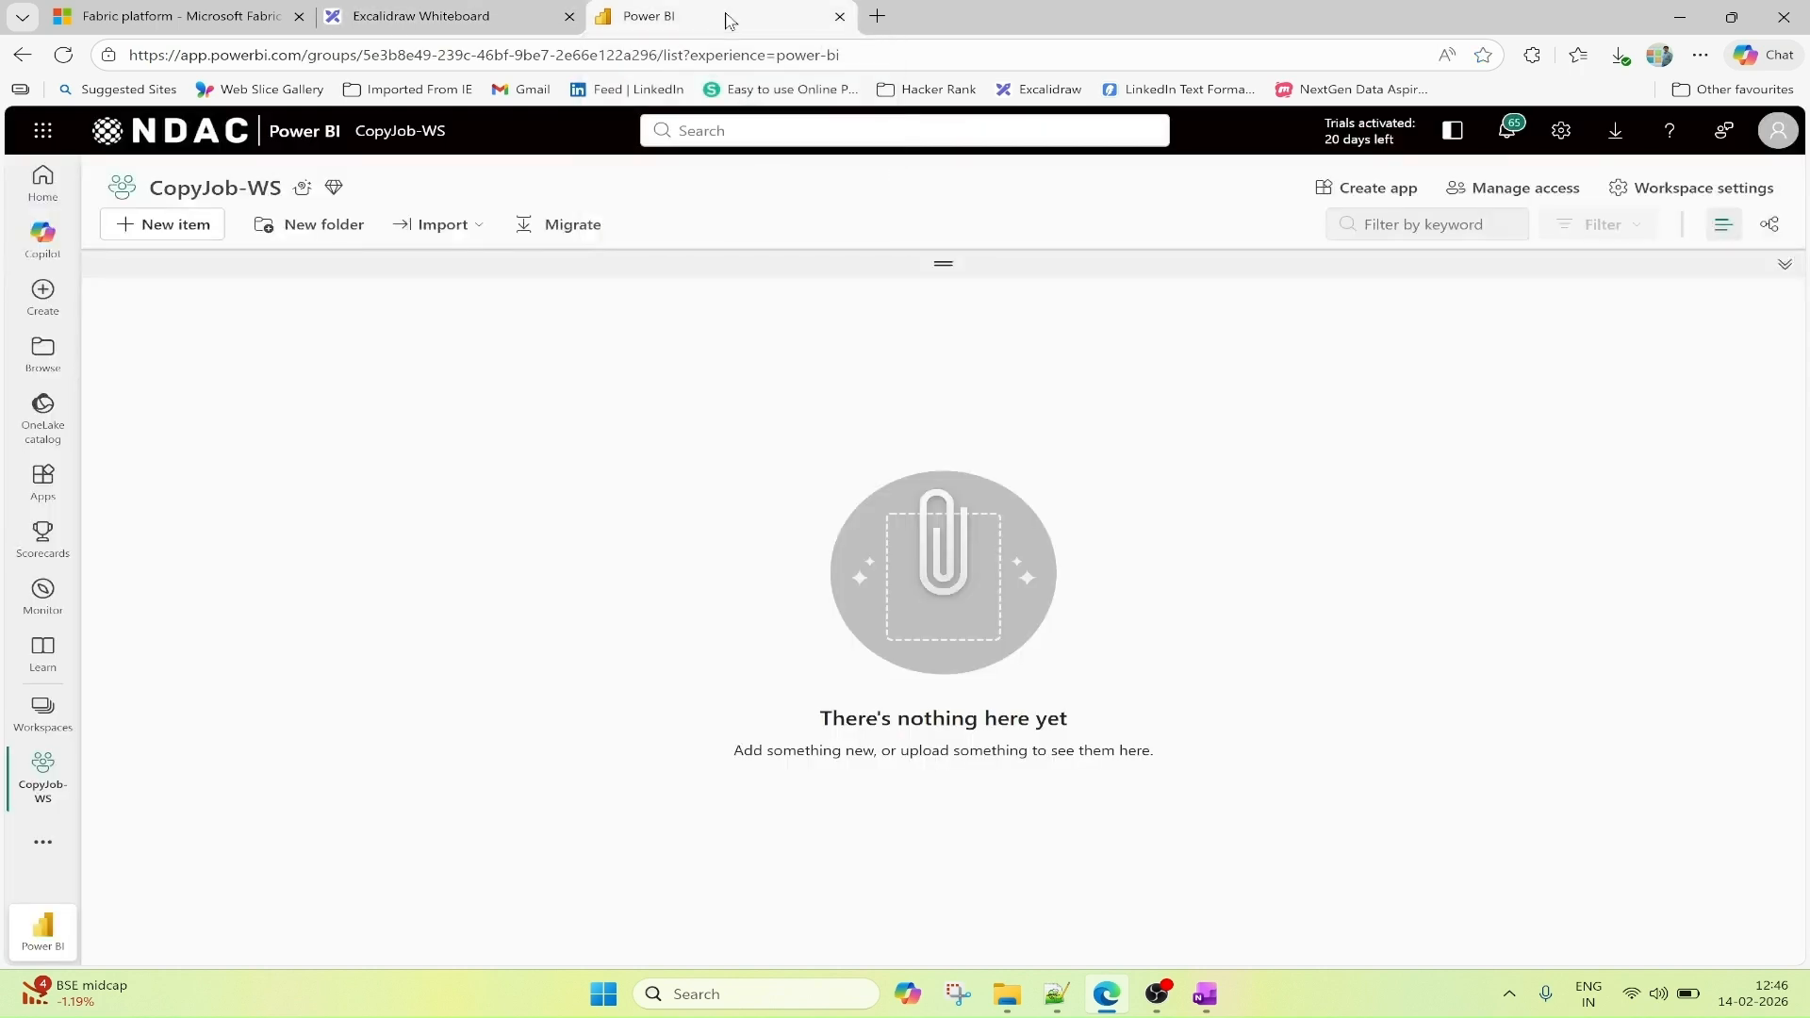
Create a warehouse named copyjob_WH in the CopyJob-WS workspace.
click(167, 236)
click(1636, 234)
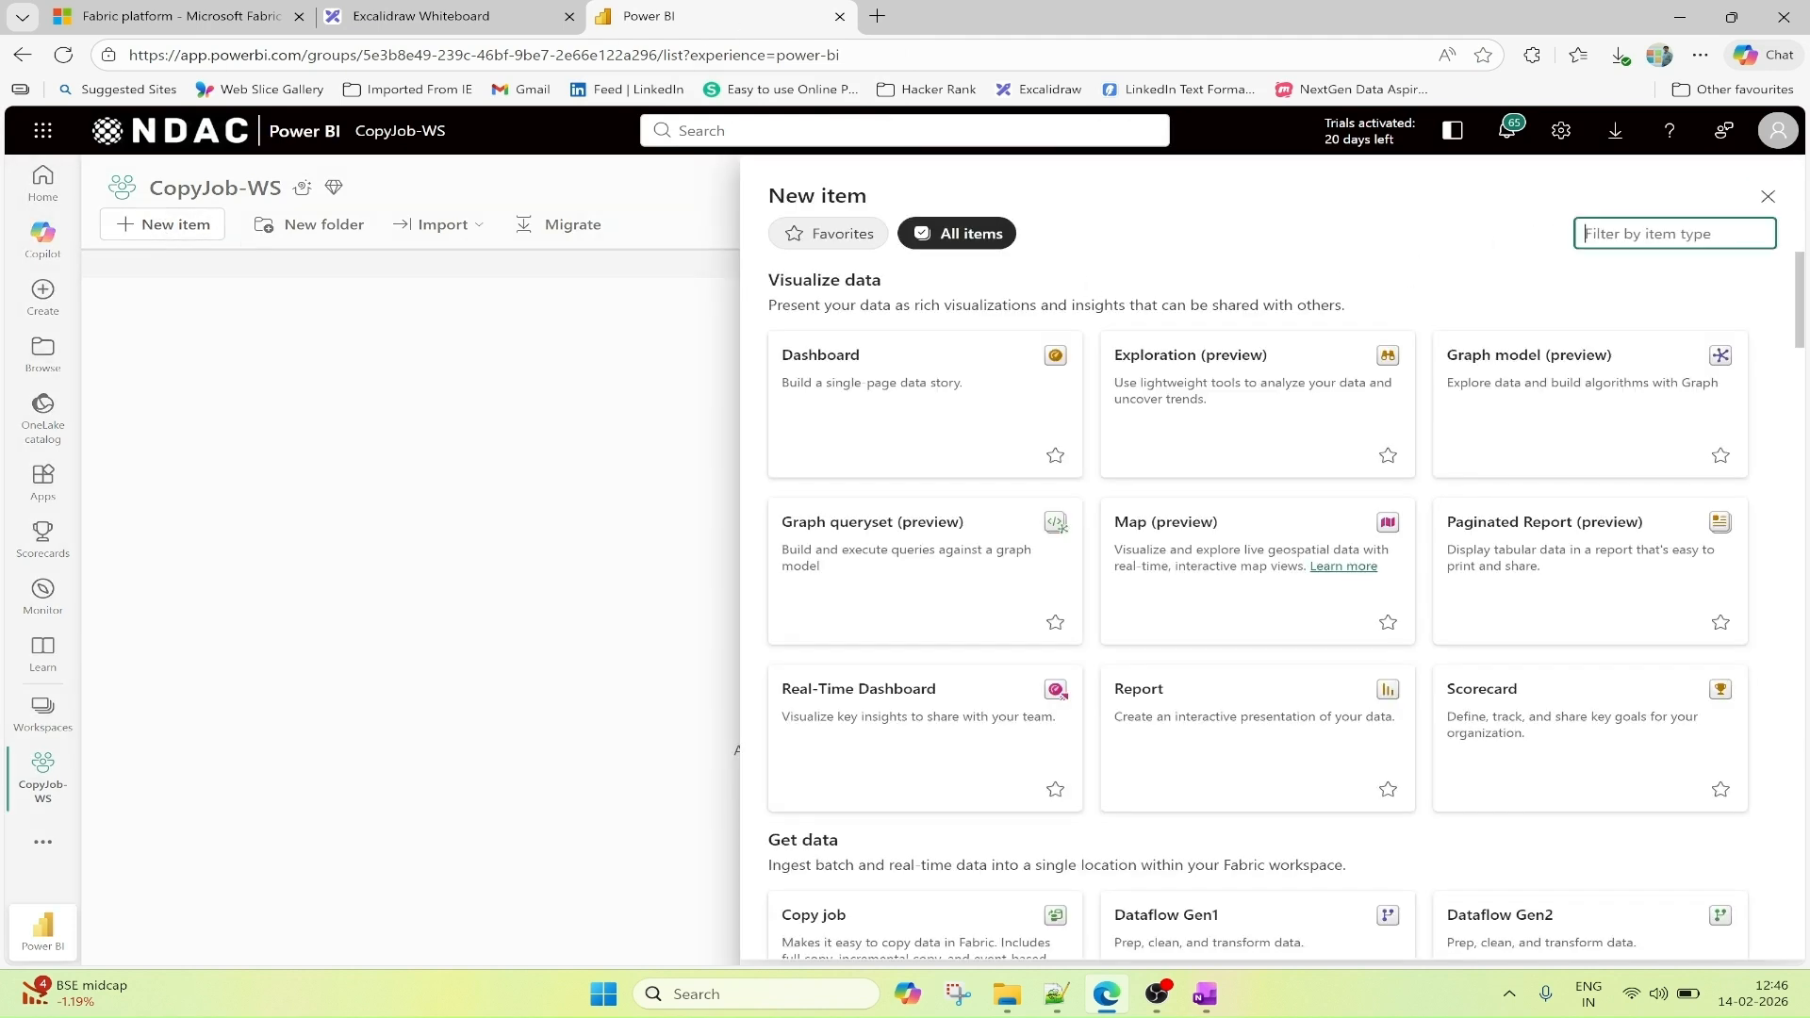
text(ware)
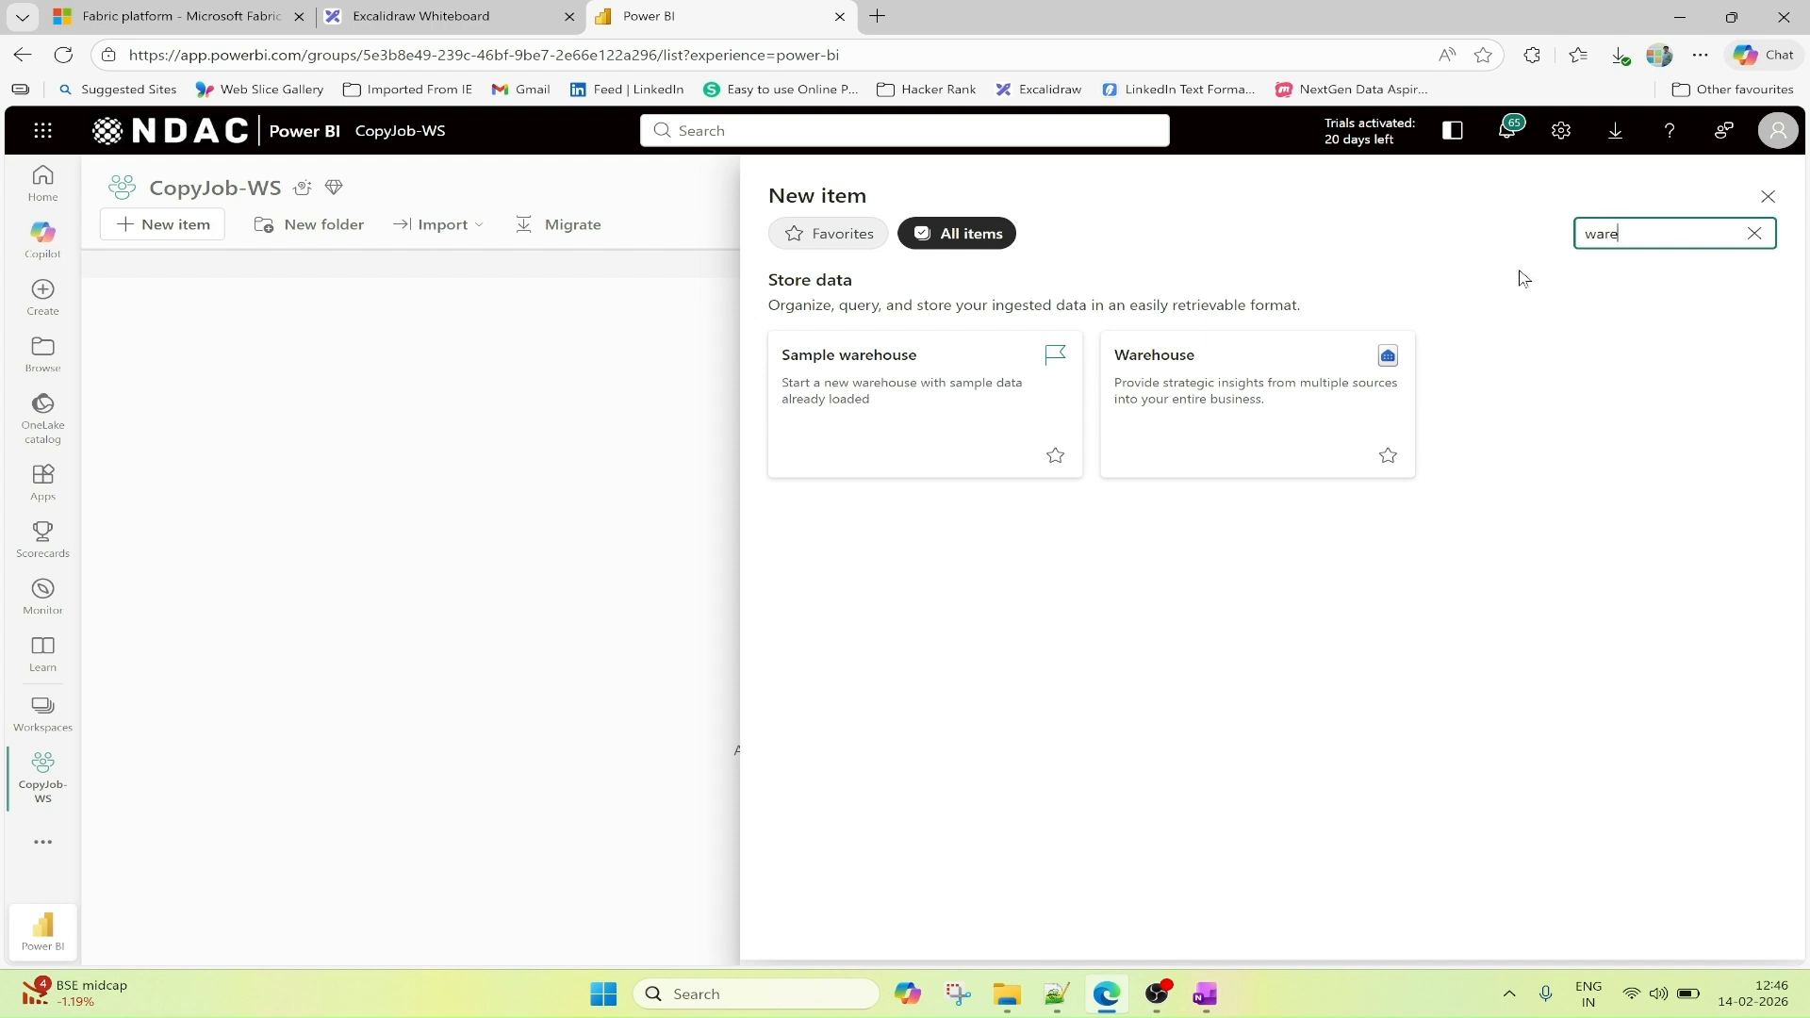
click(1186, 391)
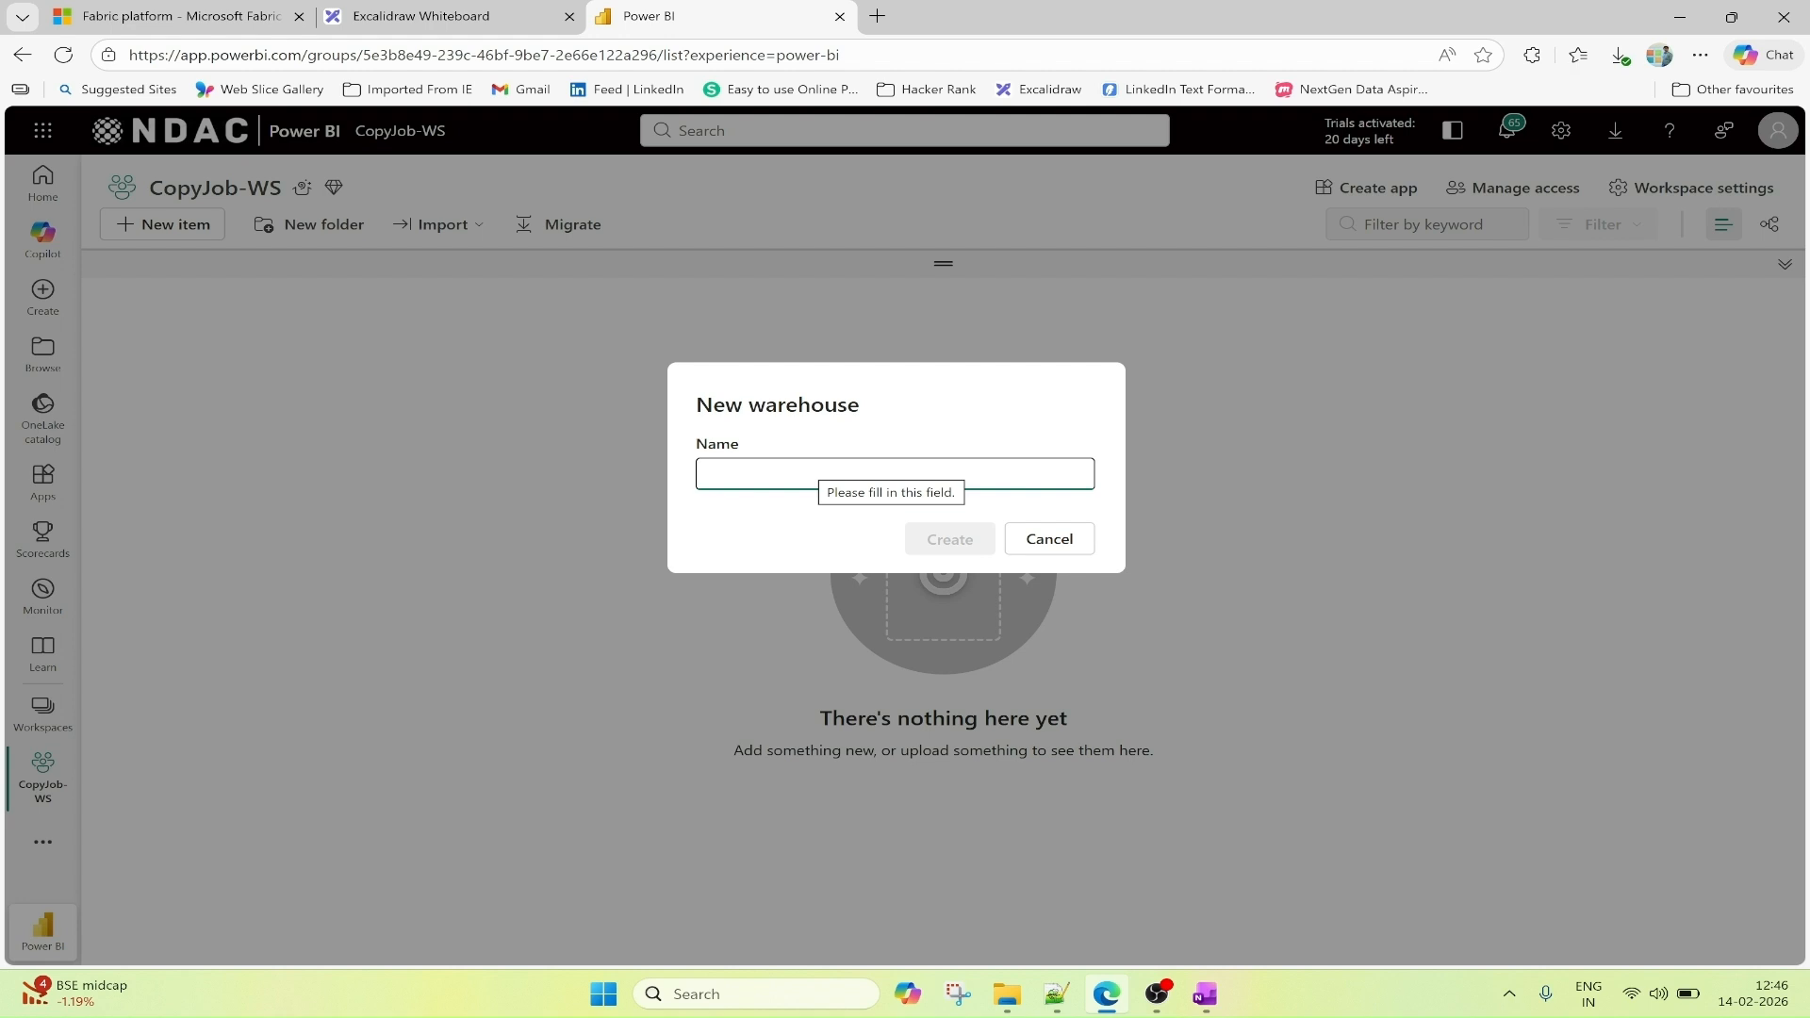
text(copyjob)
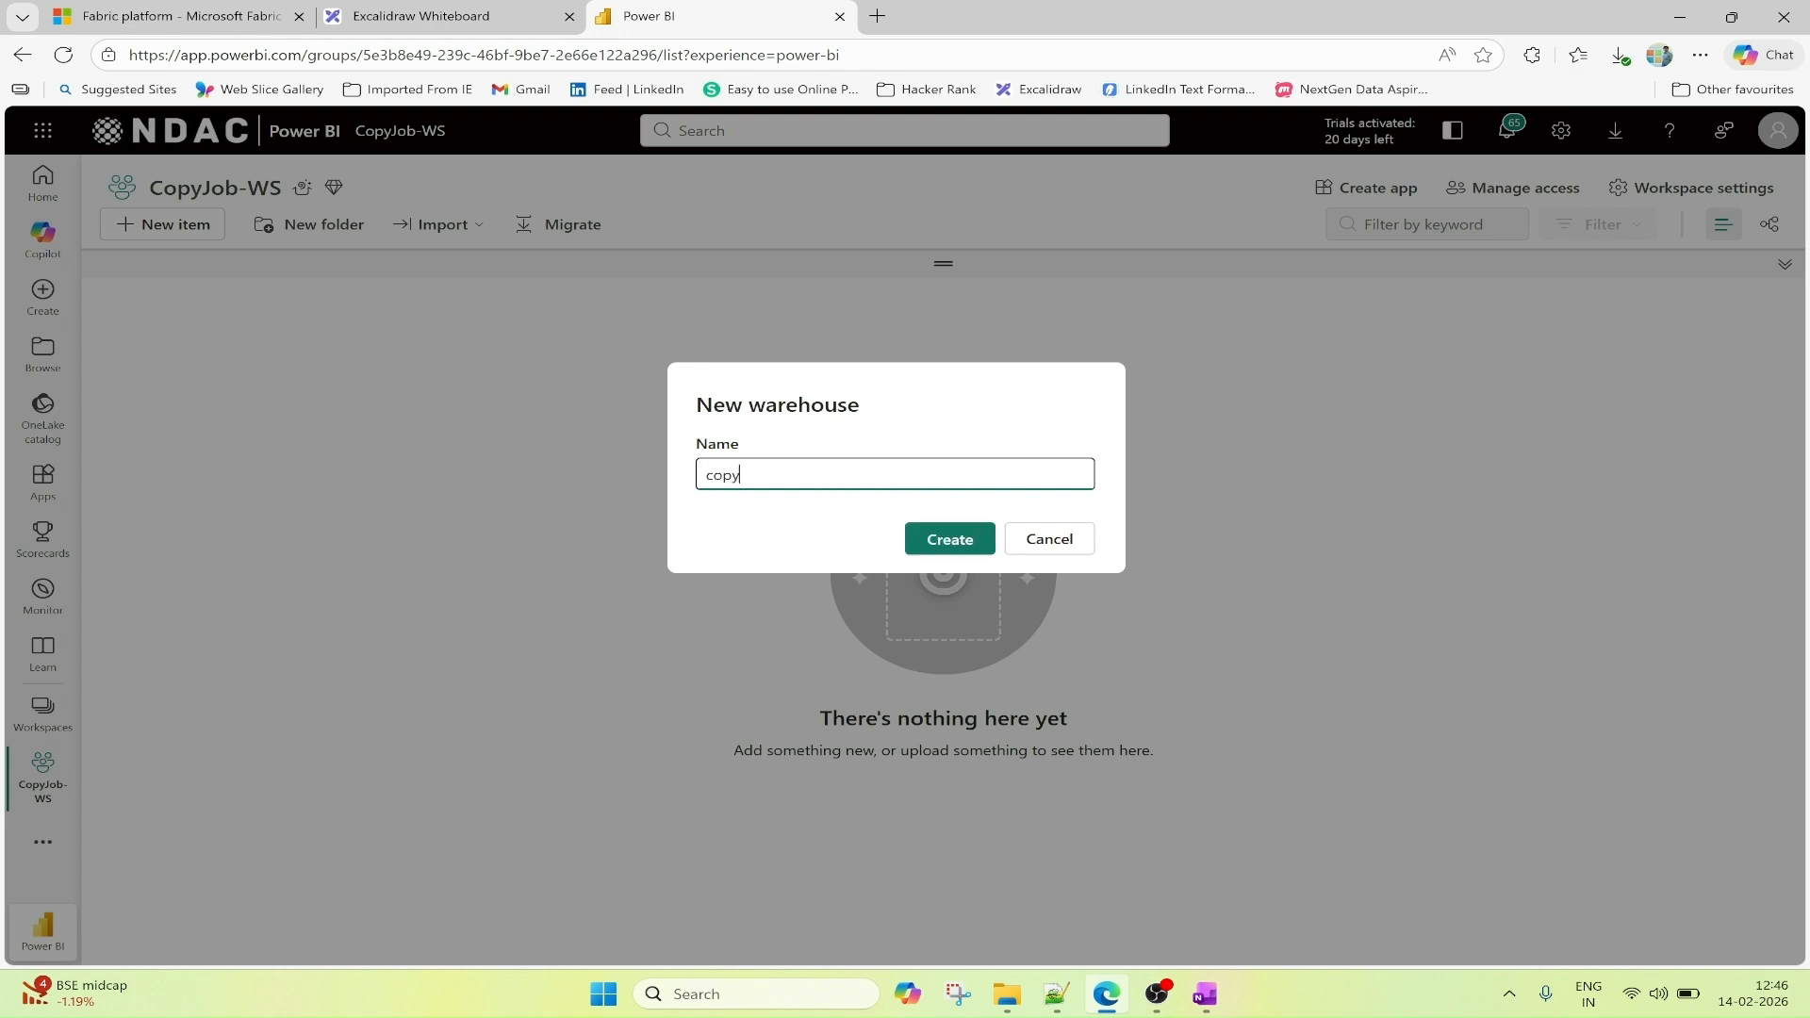
text(_WH)
click(954, 545)
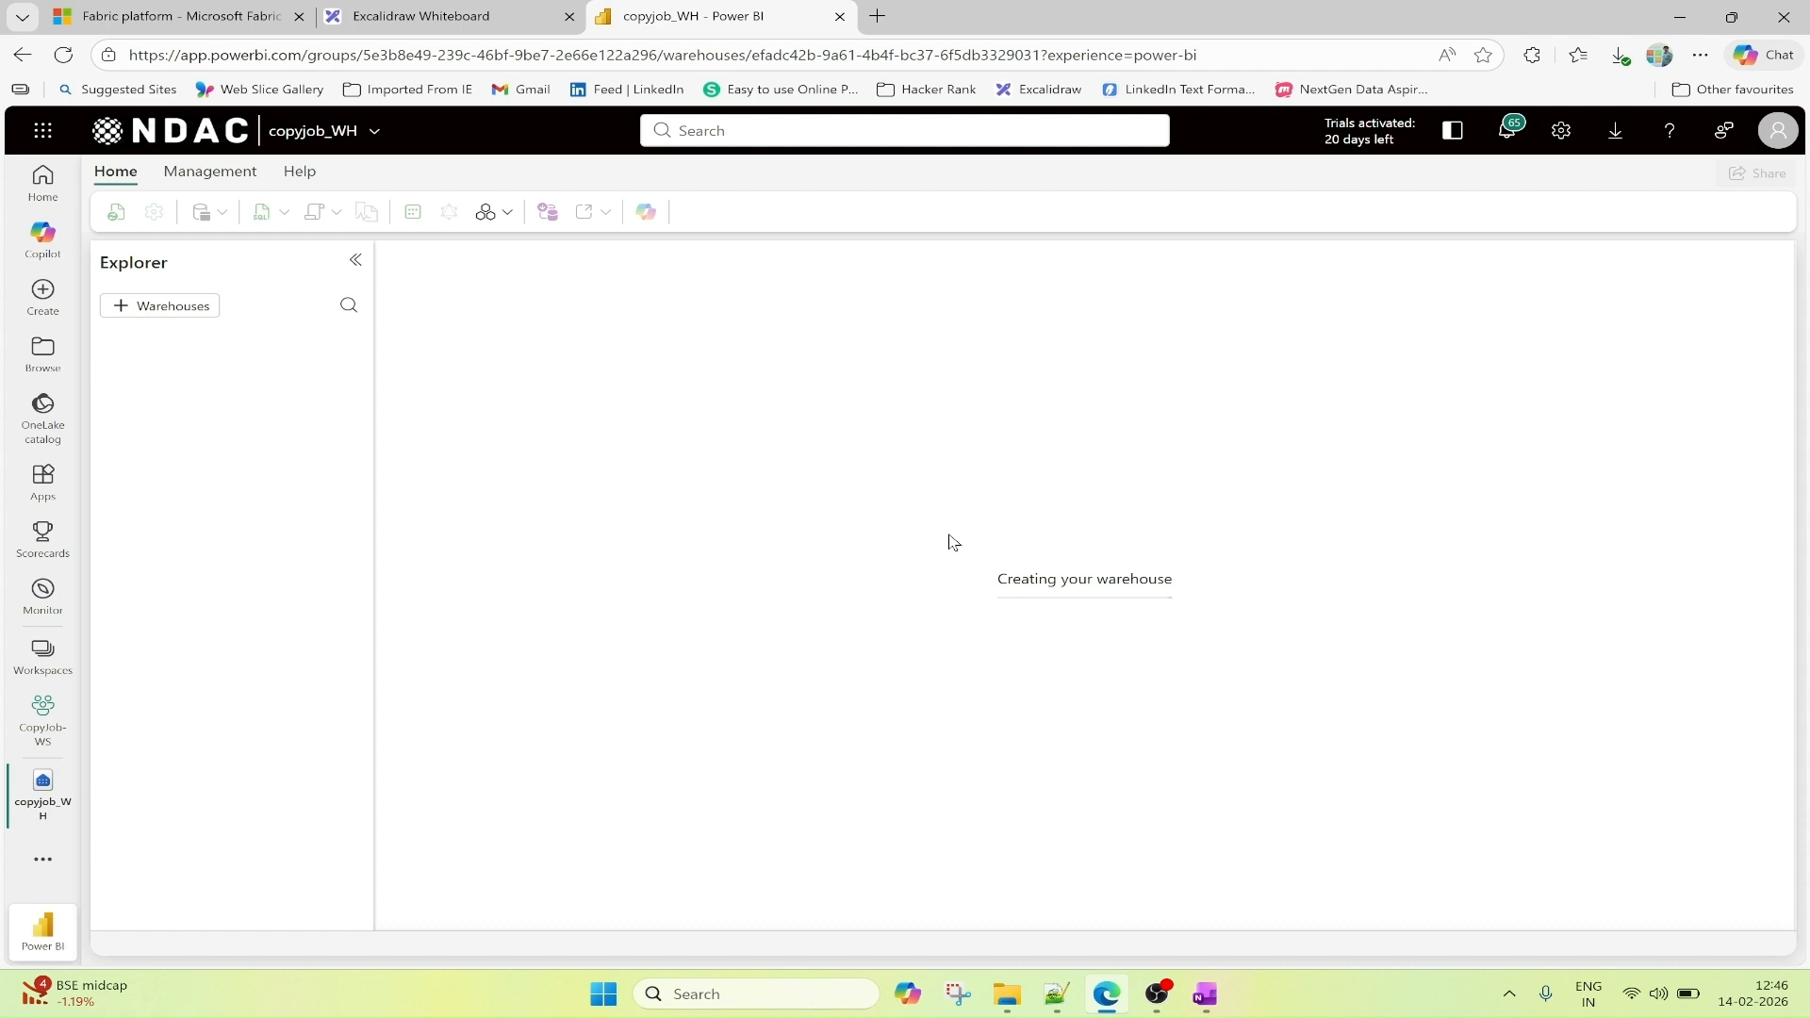
Duplicate the warehouse's browser tab and open the CopyJob-WS workspace in the duplicate.
right_click(694, 13)
click(779, 135)
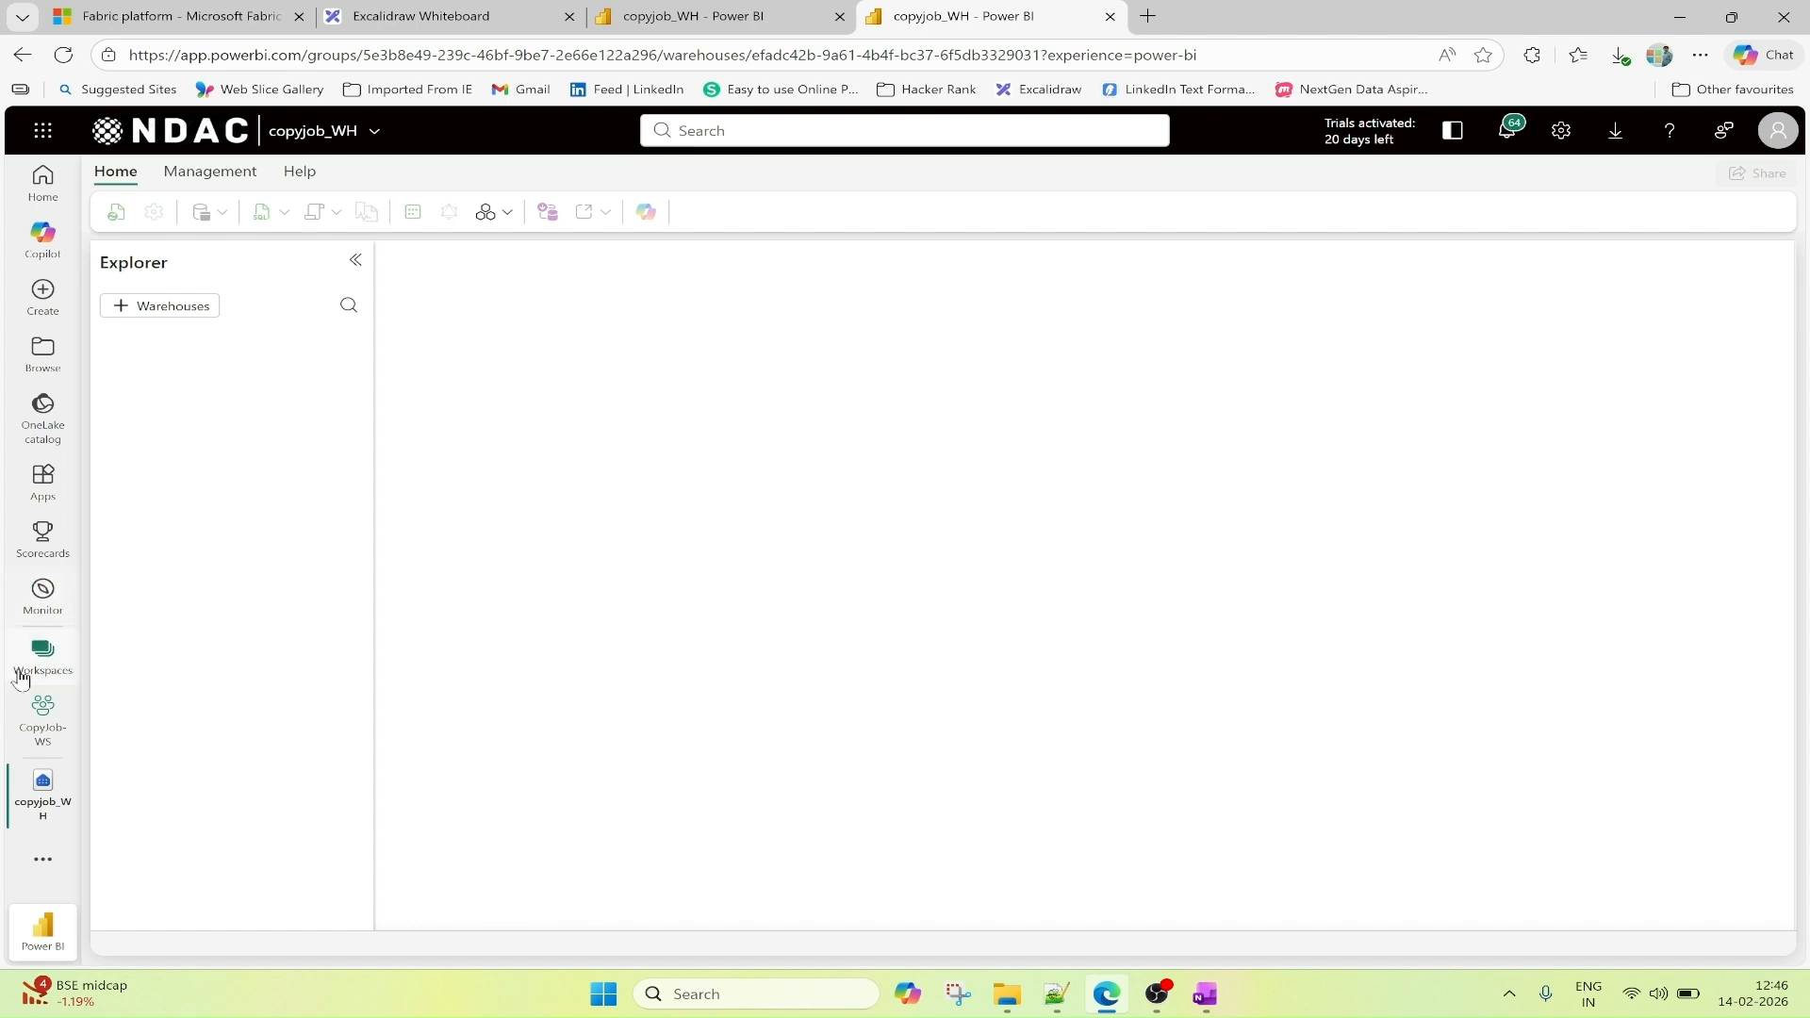
click(49, 737)
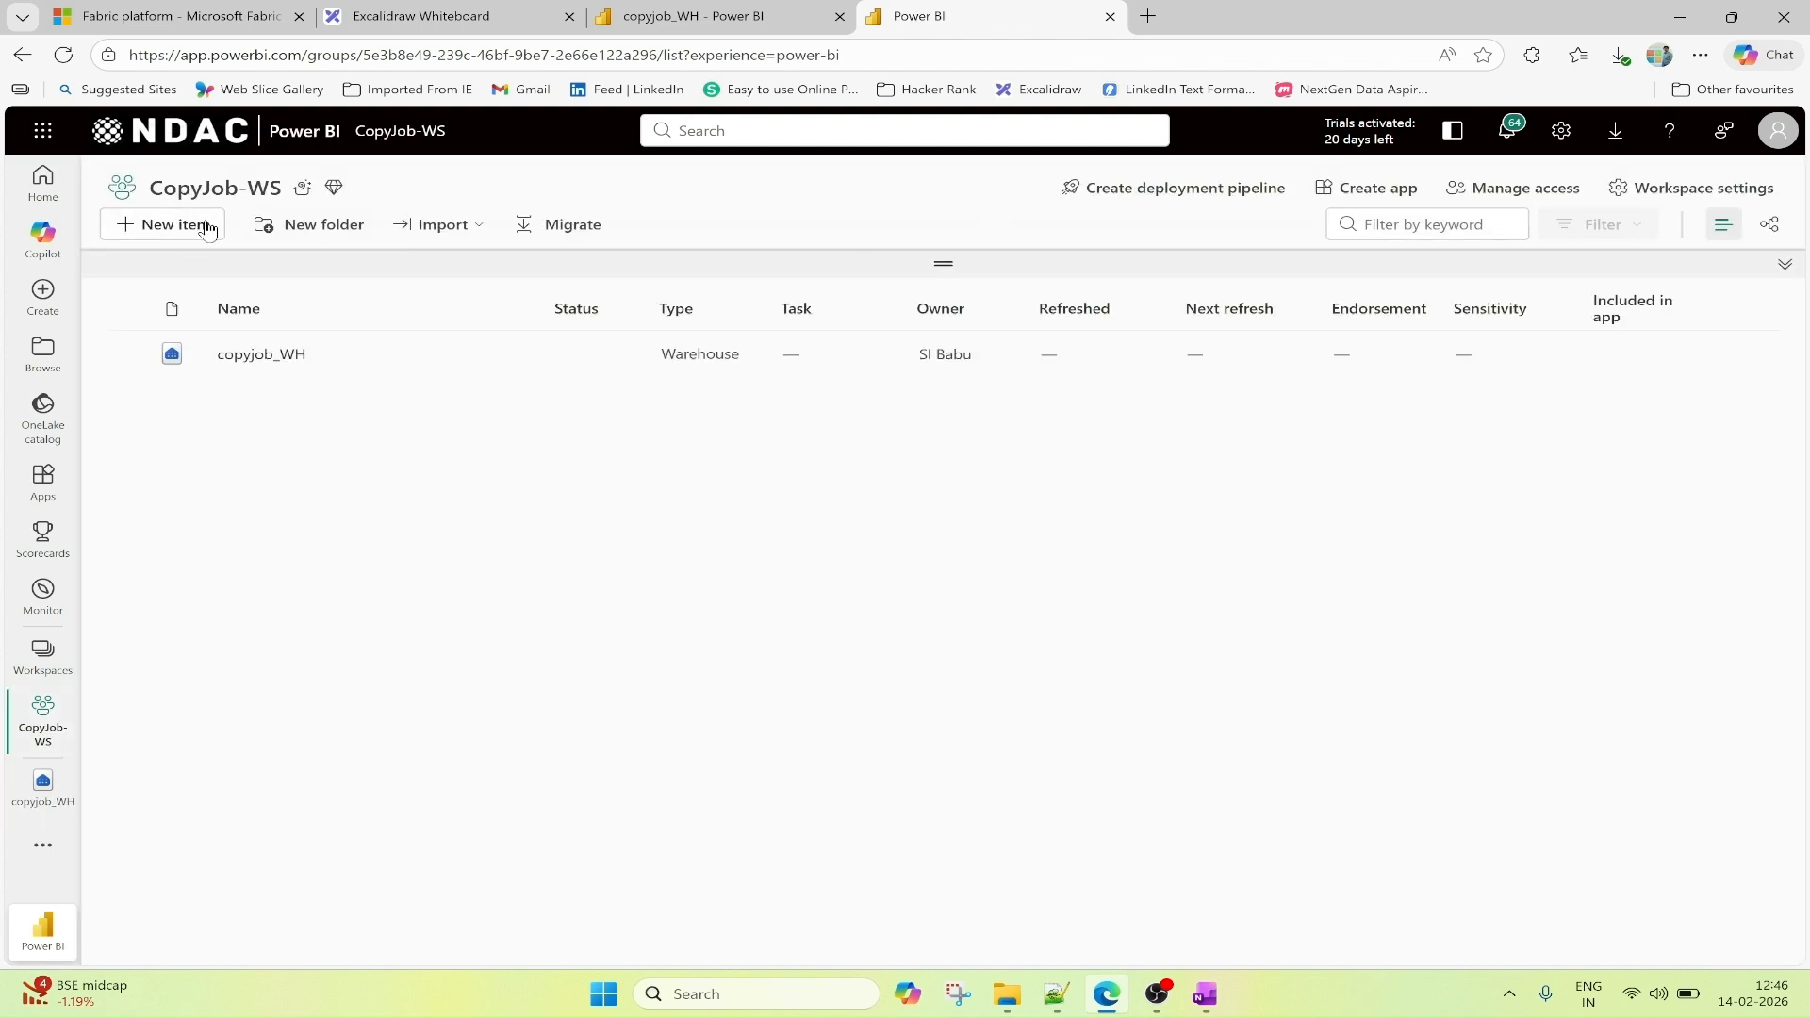
Create a lakehouse named cj_LH in CopyJob-WS with lakehouse schemas disabled.
click(197, 232)
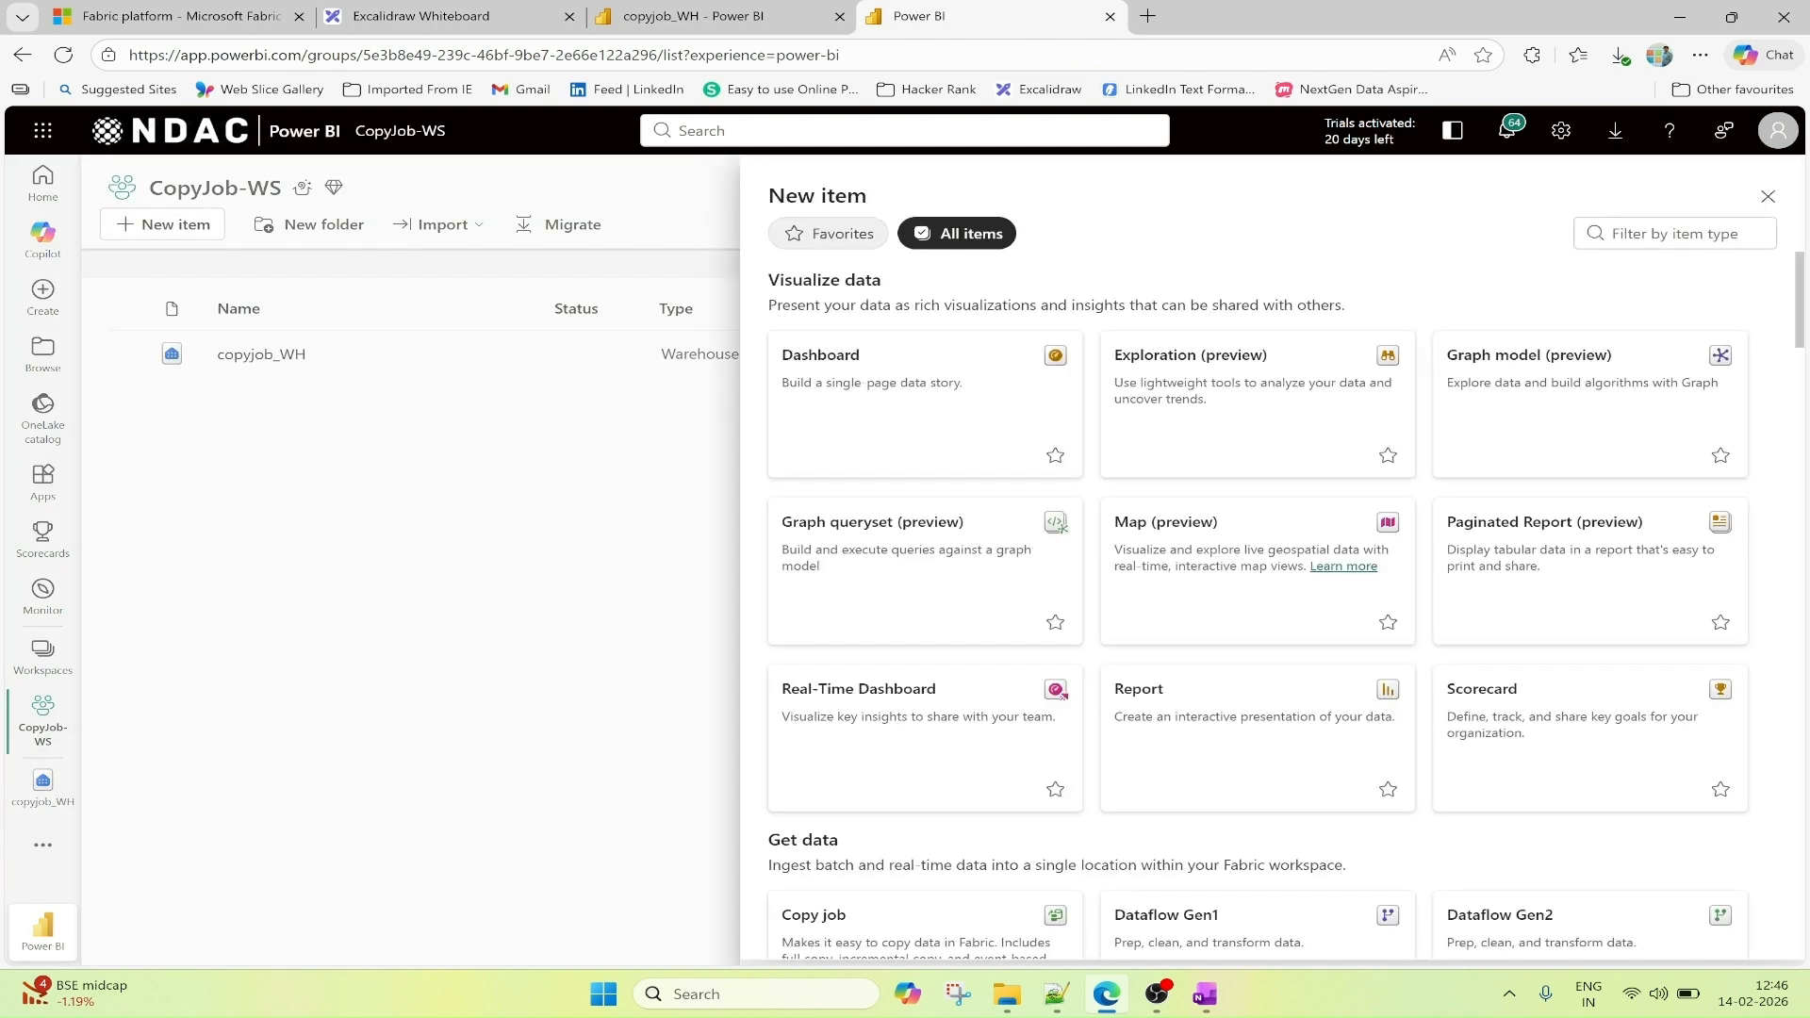
text(lake)
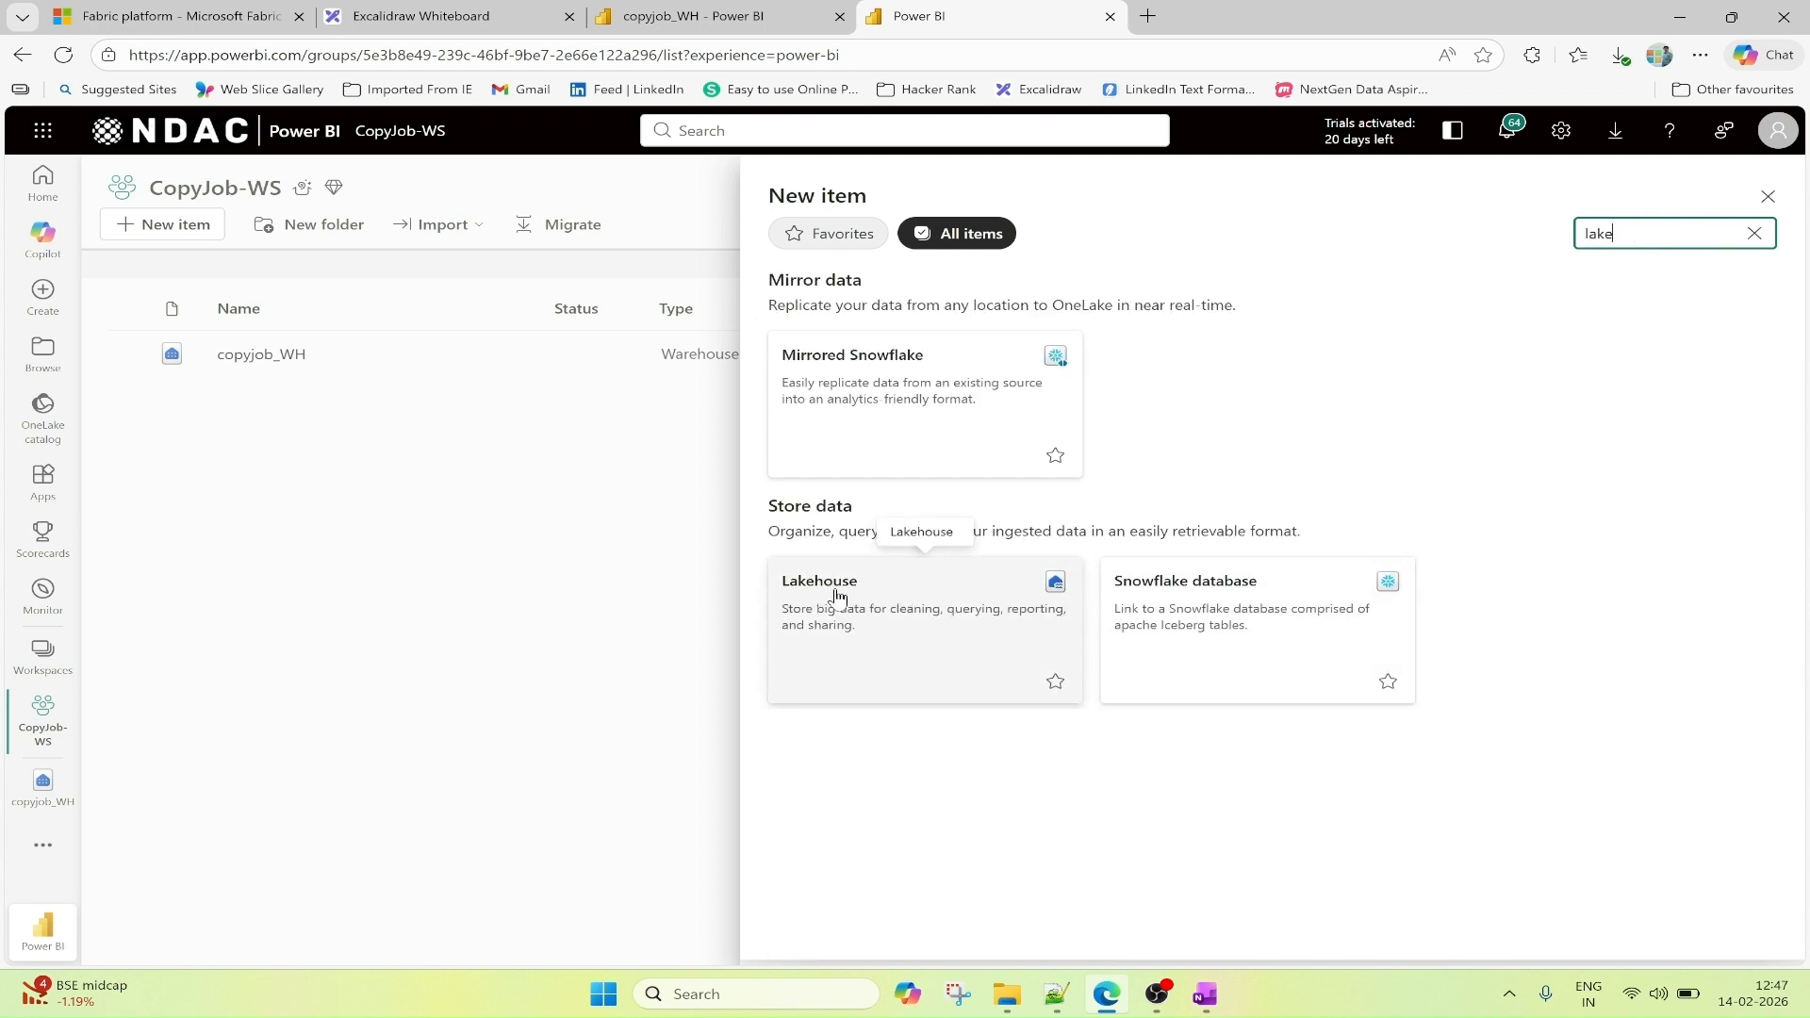
click(860, 606)
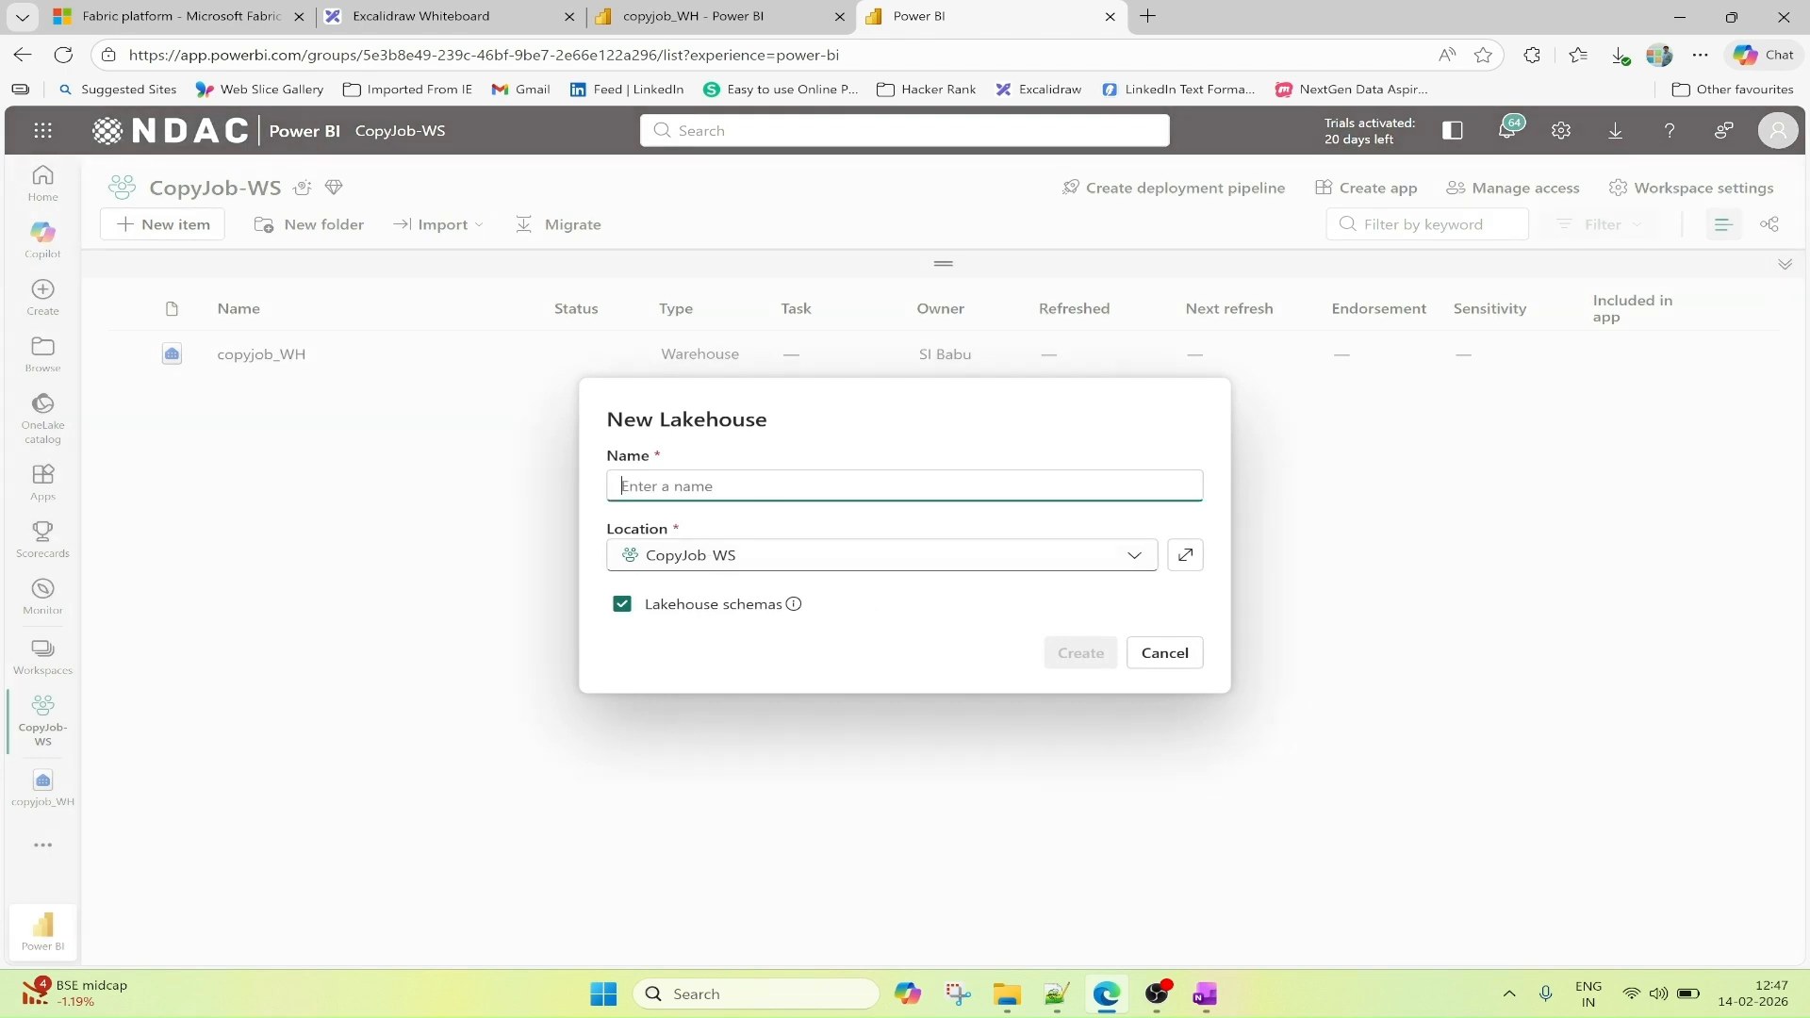
text(cj_LH)
click(623, 618)
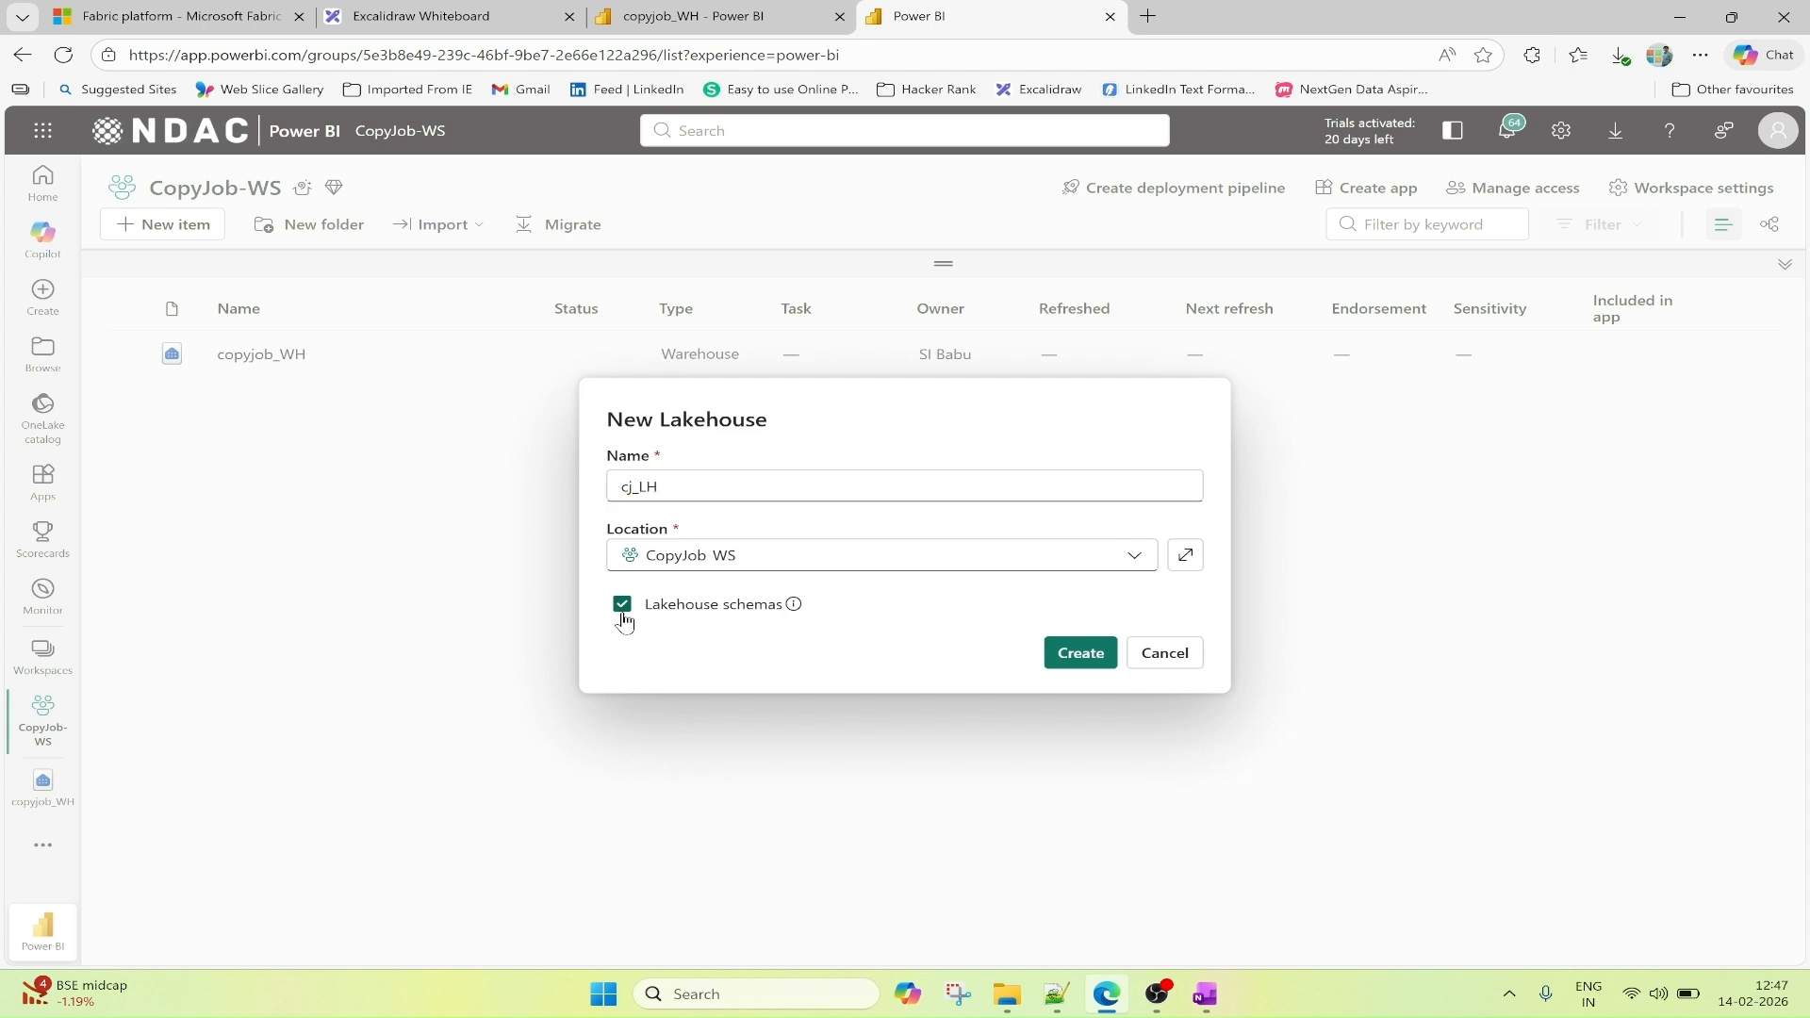
click(1090, 659)
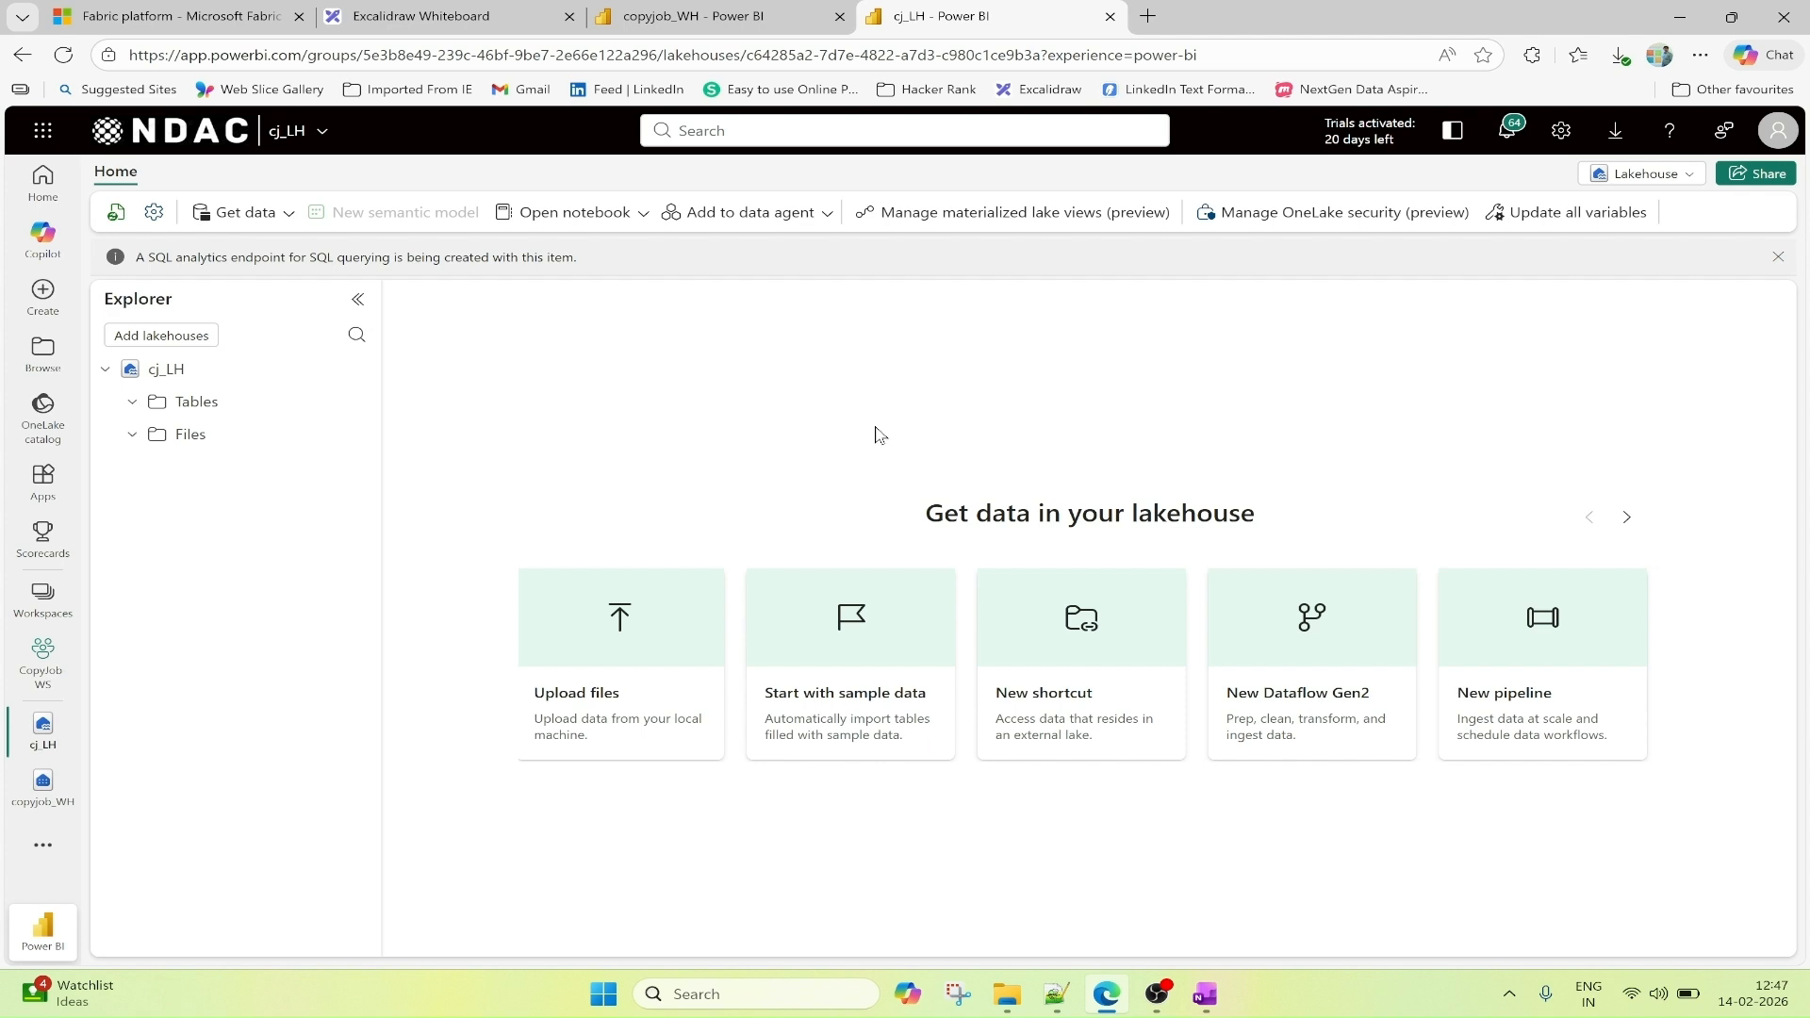
In copyjob_WH, run a new SQL query containing the CREATE TABLE dbo.Employee statement copied from create_dataset.py.txt in Notepad++.
click(698, 19)
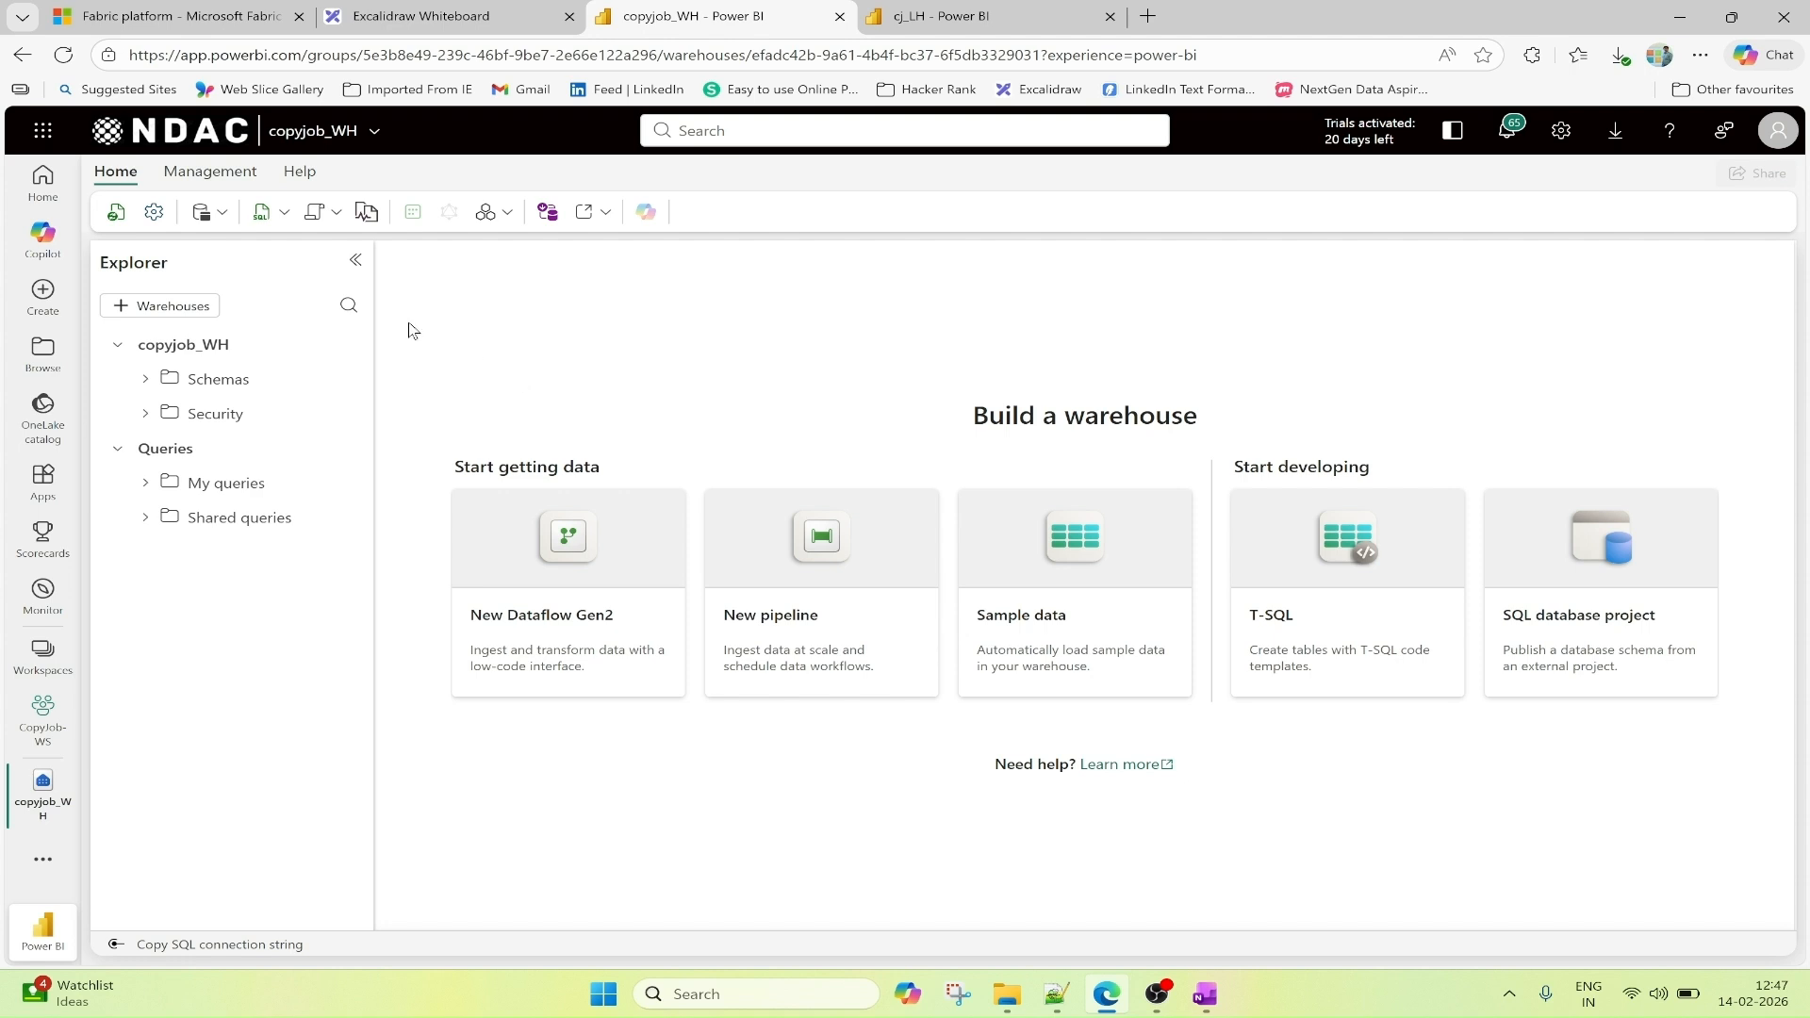
click(265, 224)
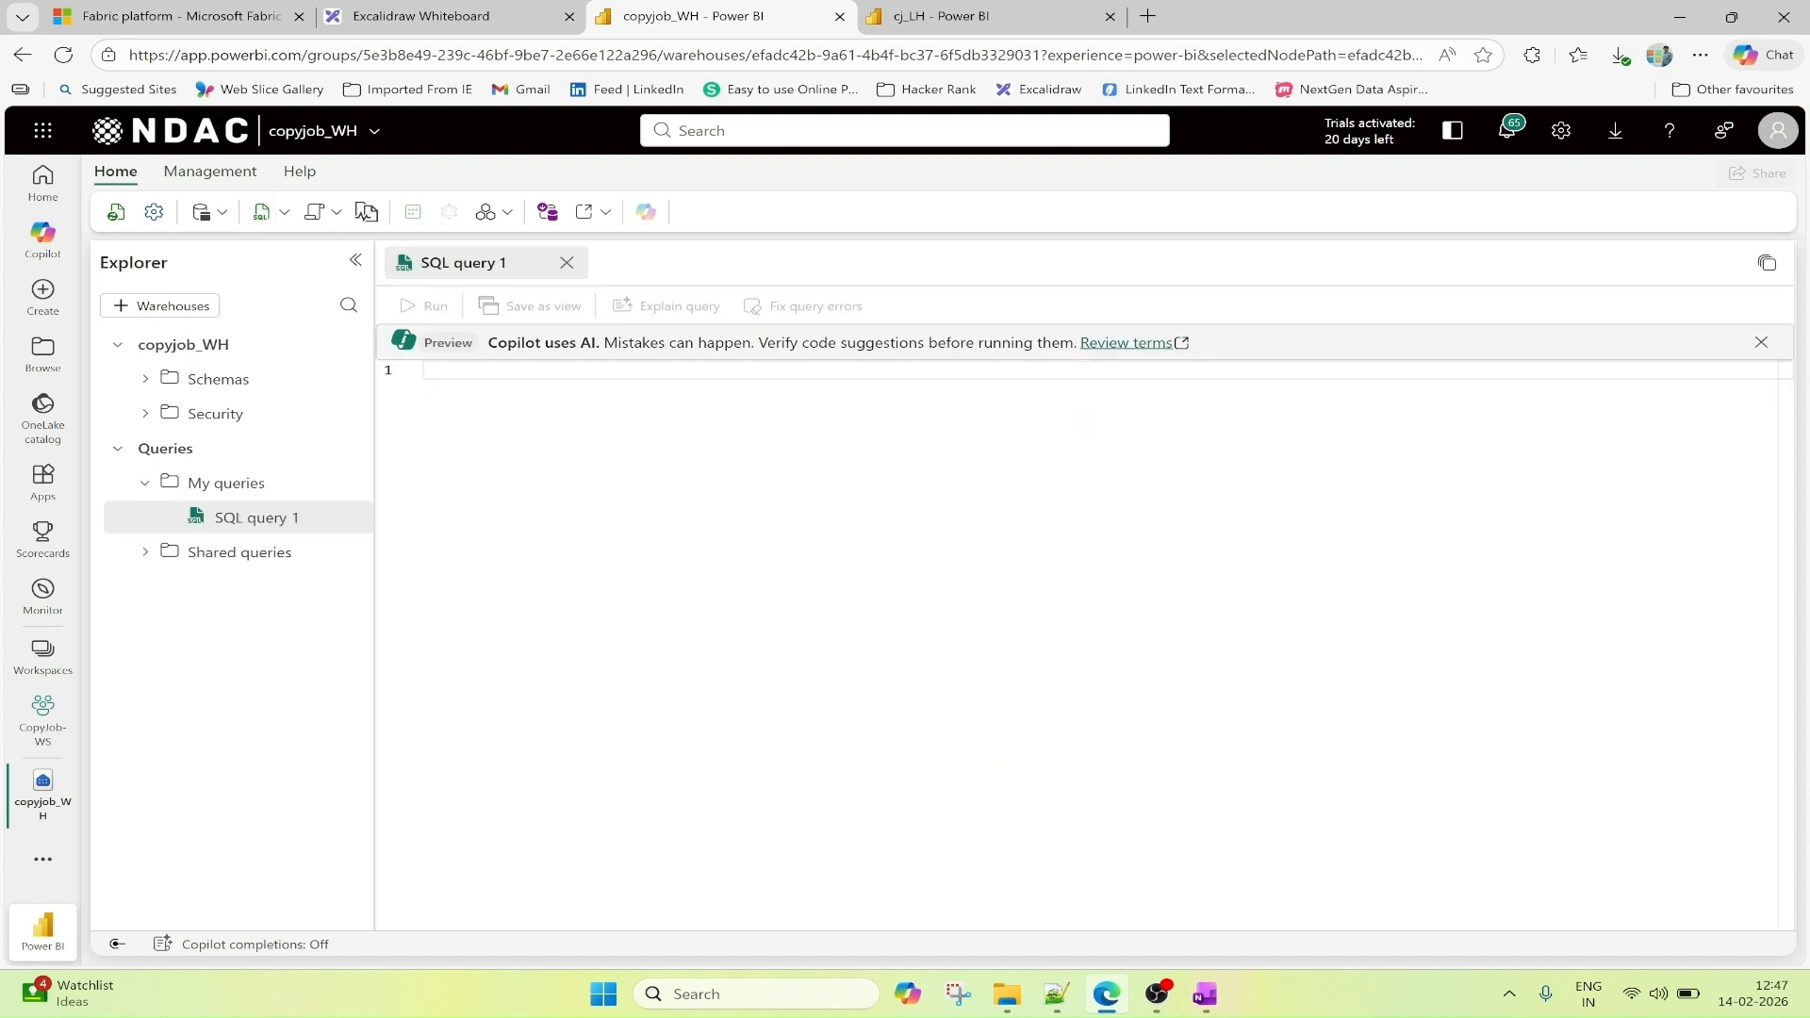
click(1057, 999)
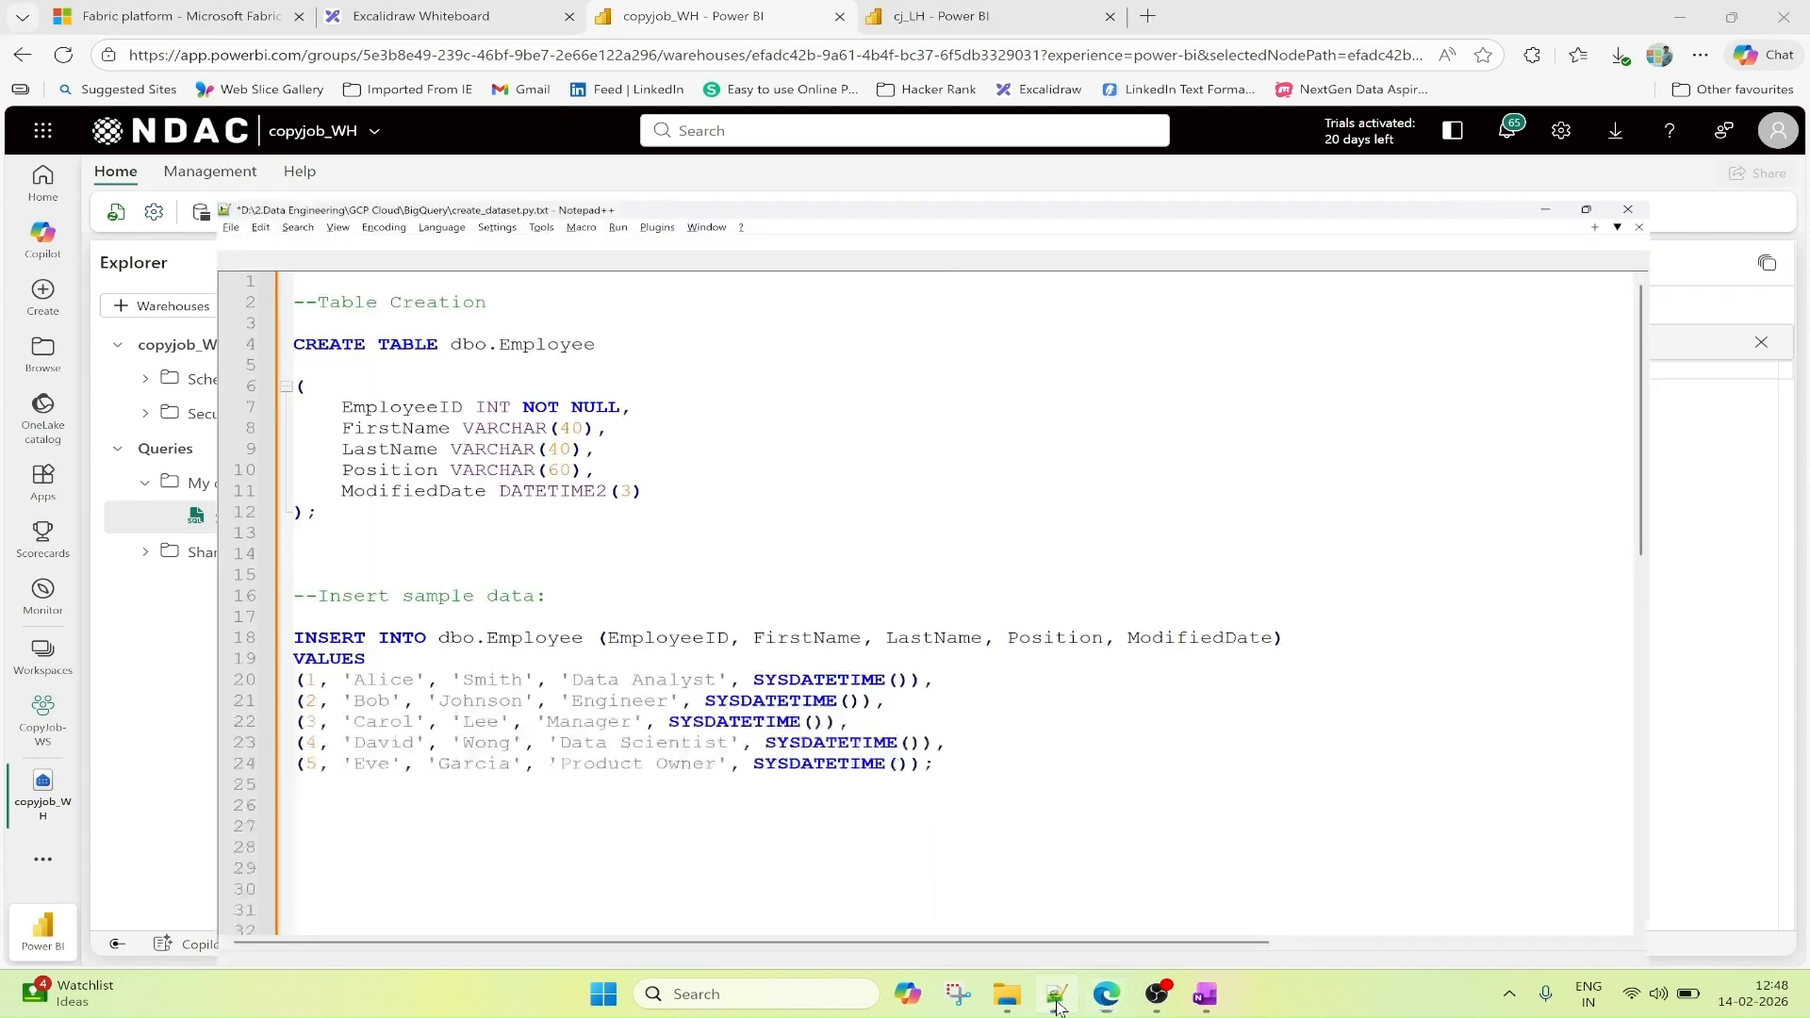
drag(132, 394, 63, 188)
key(ctrl+c)
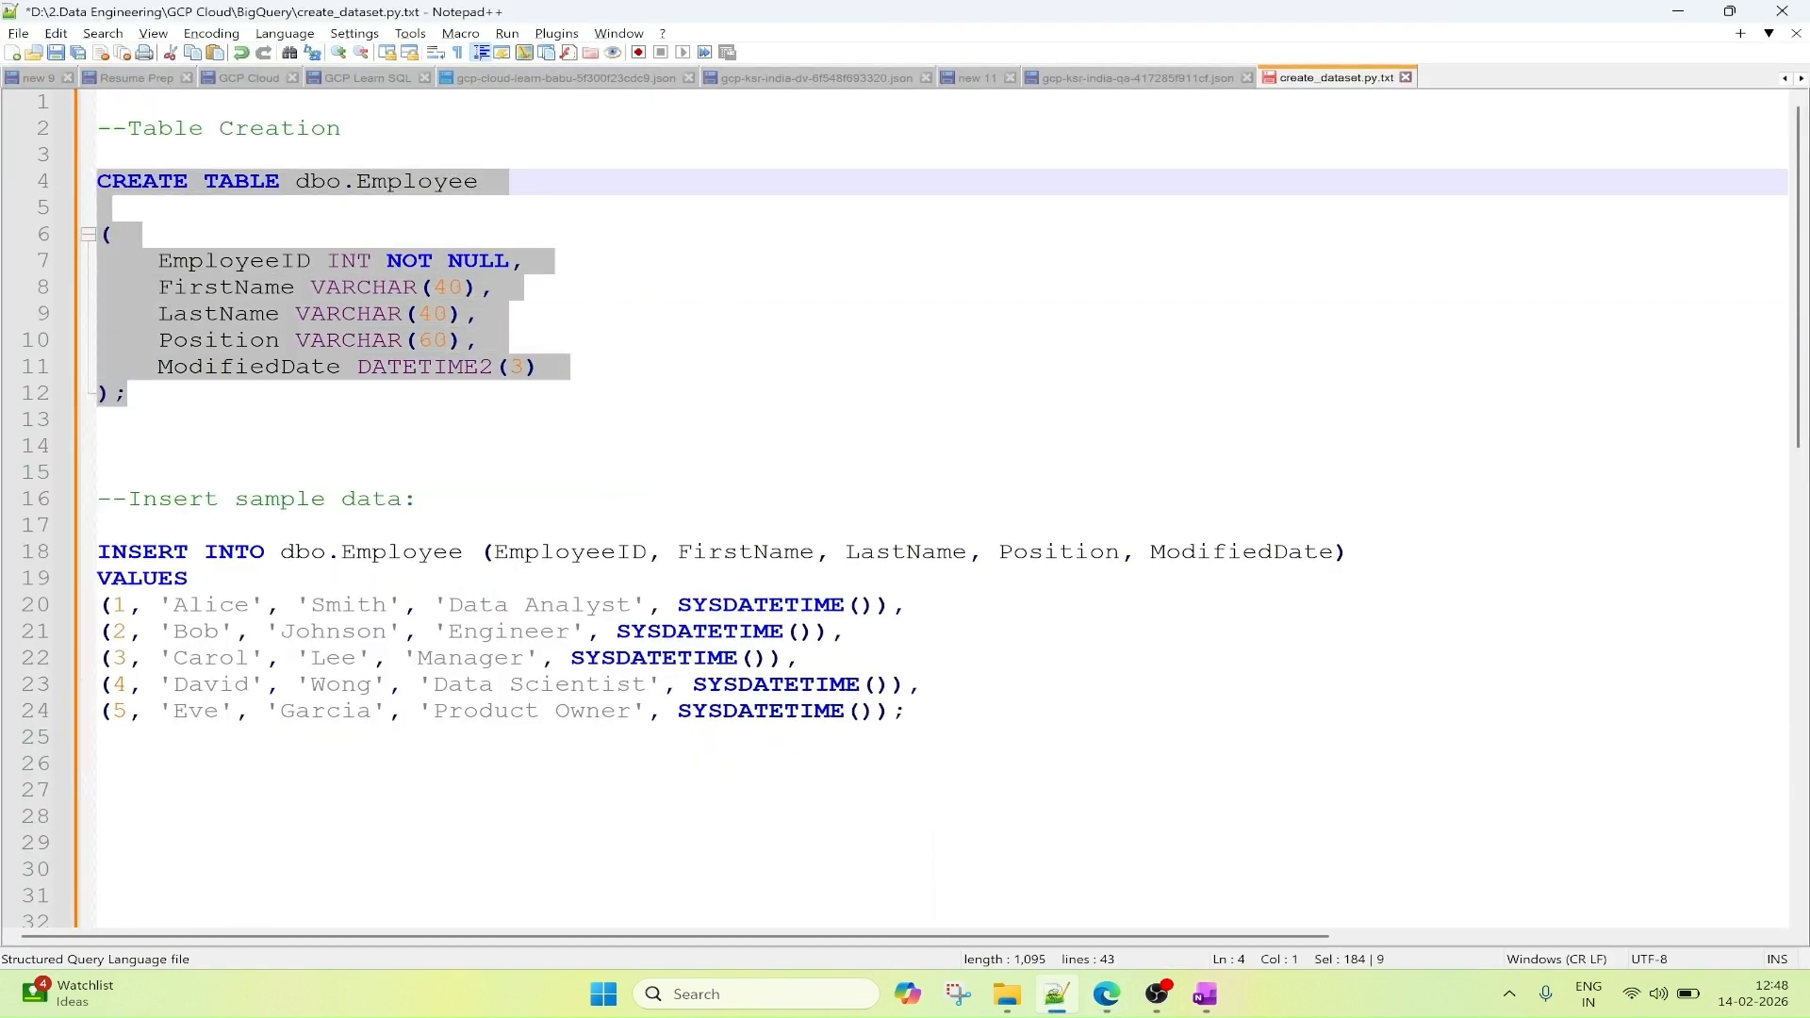
click(1114, 996)
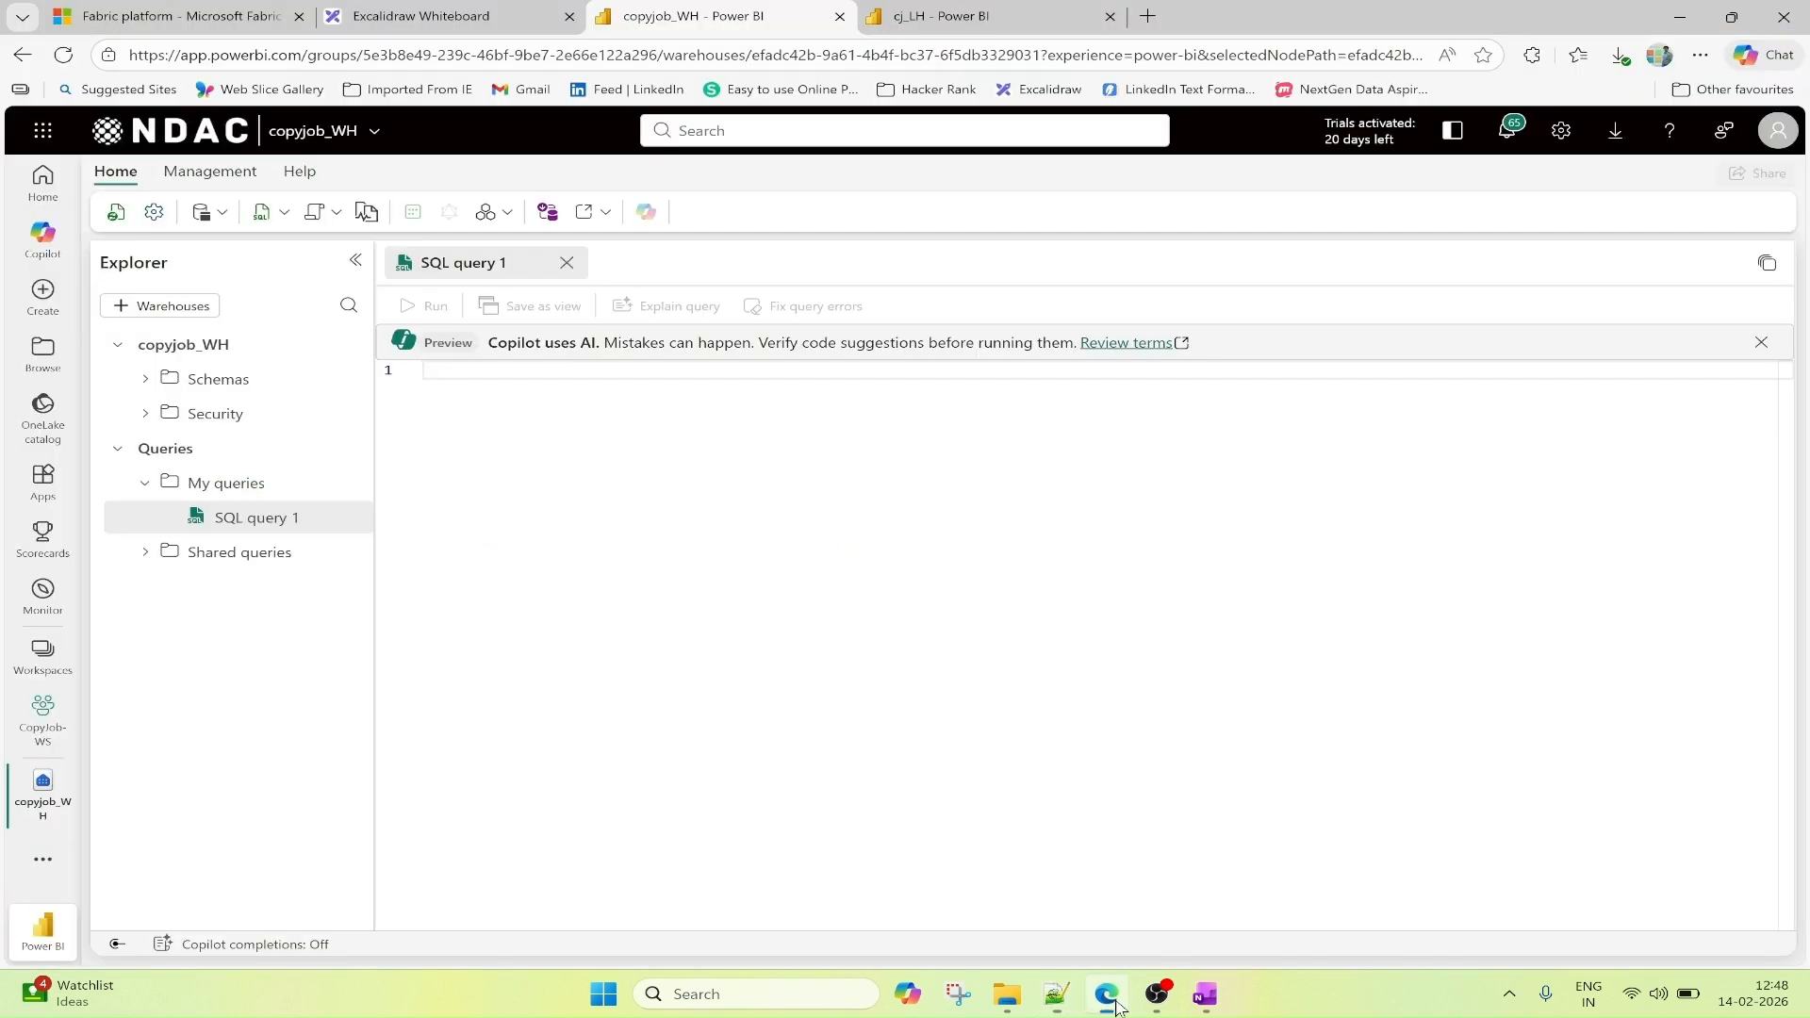
key(ctrl+v)
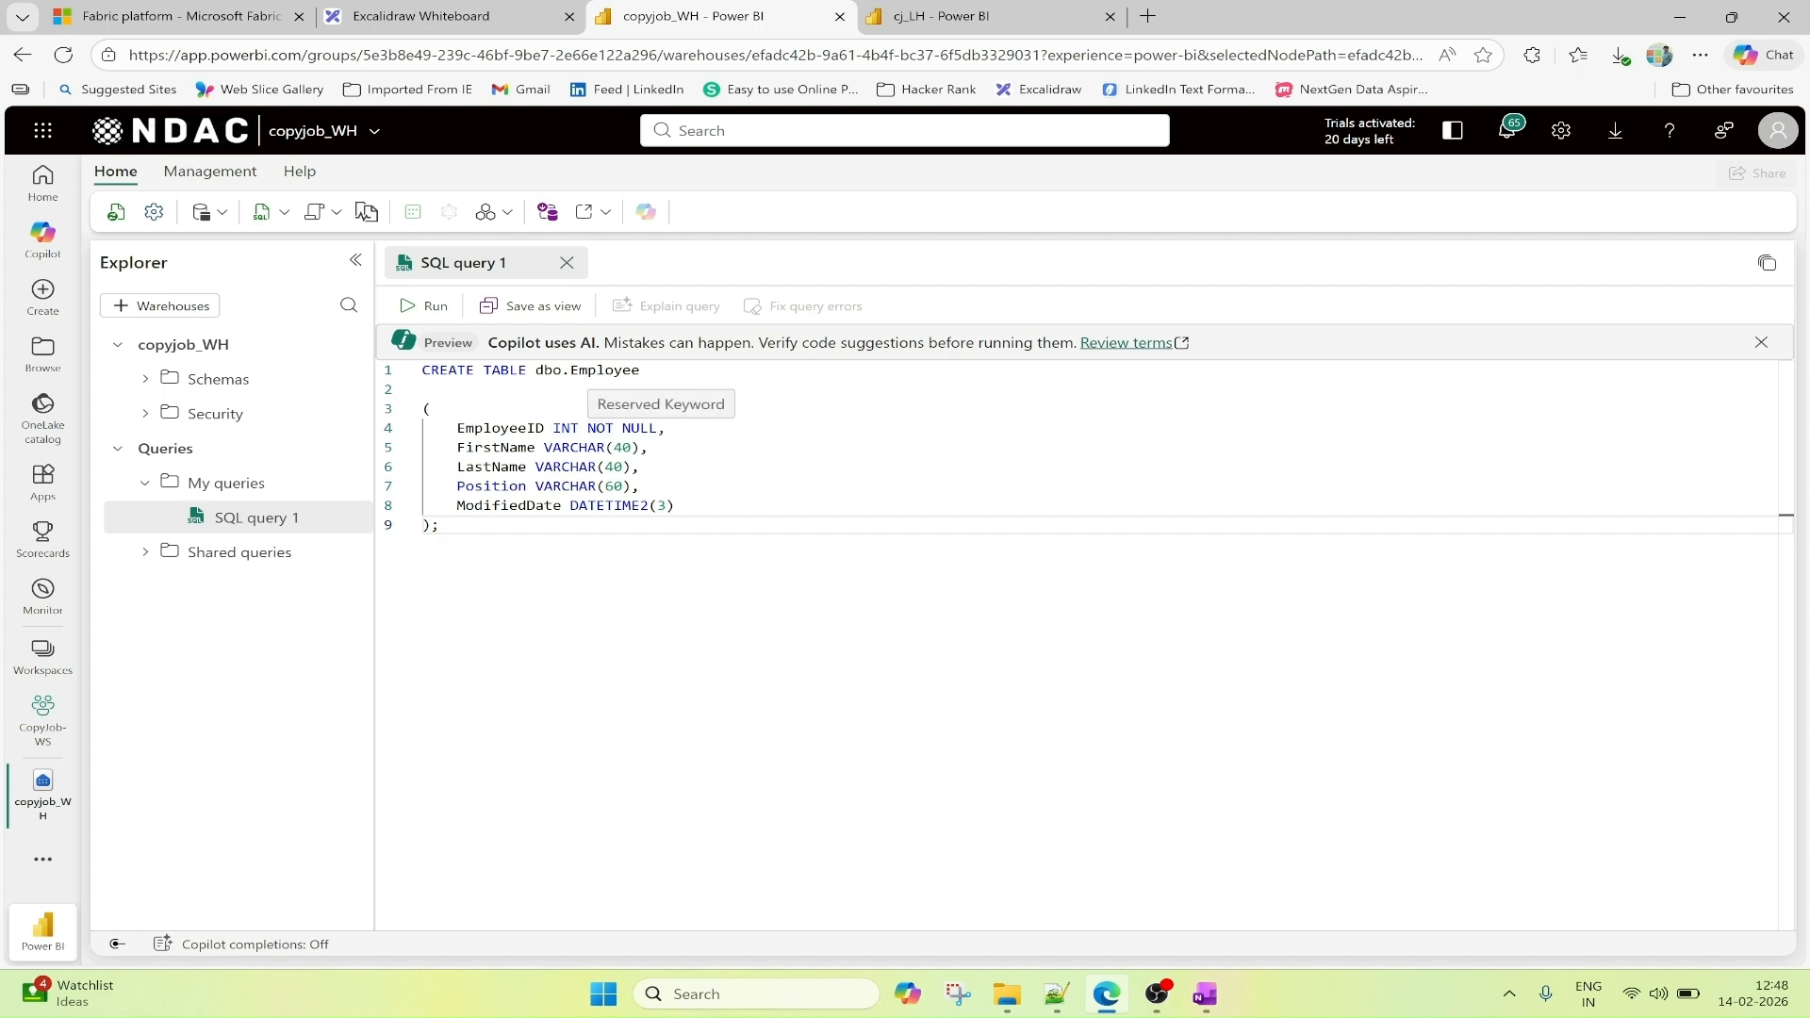
click(429, 307)
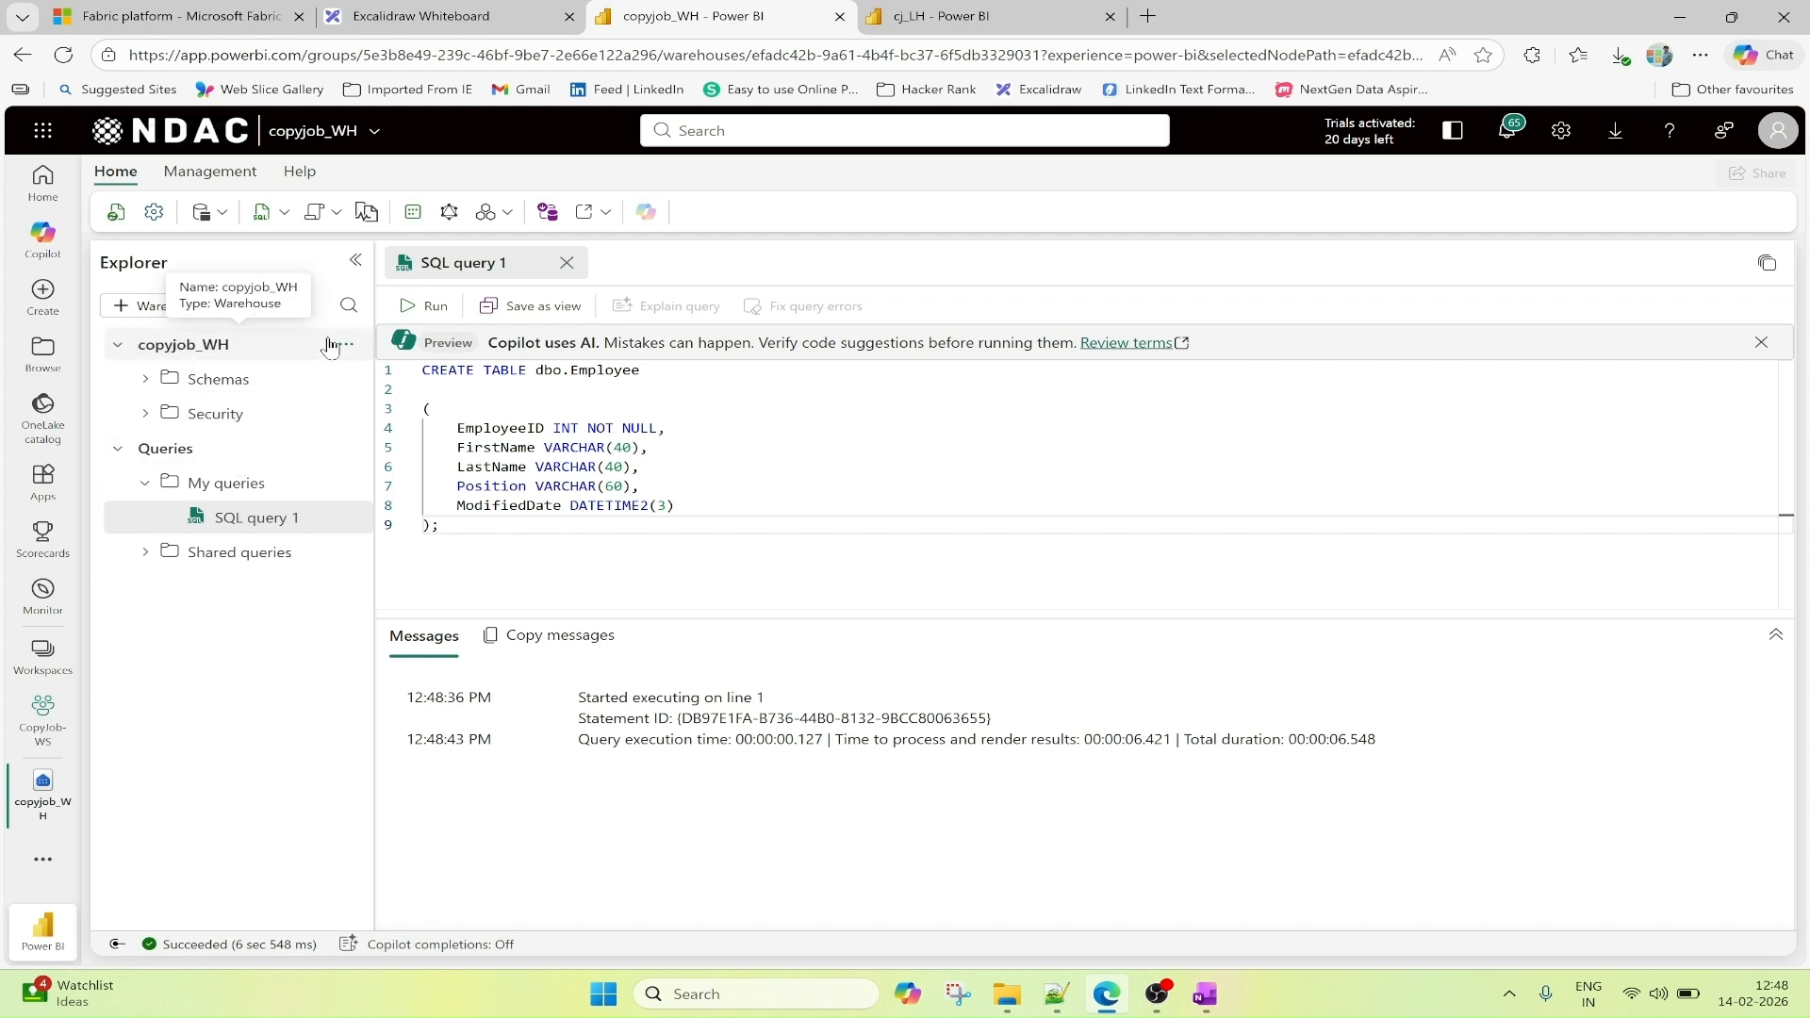
Refresh the warehouse and expand the dbo schema's tables in the explorer to check for the Employee table.
click(117, 216)
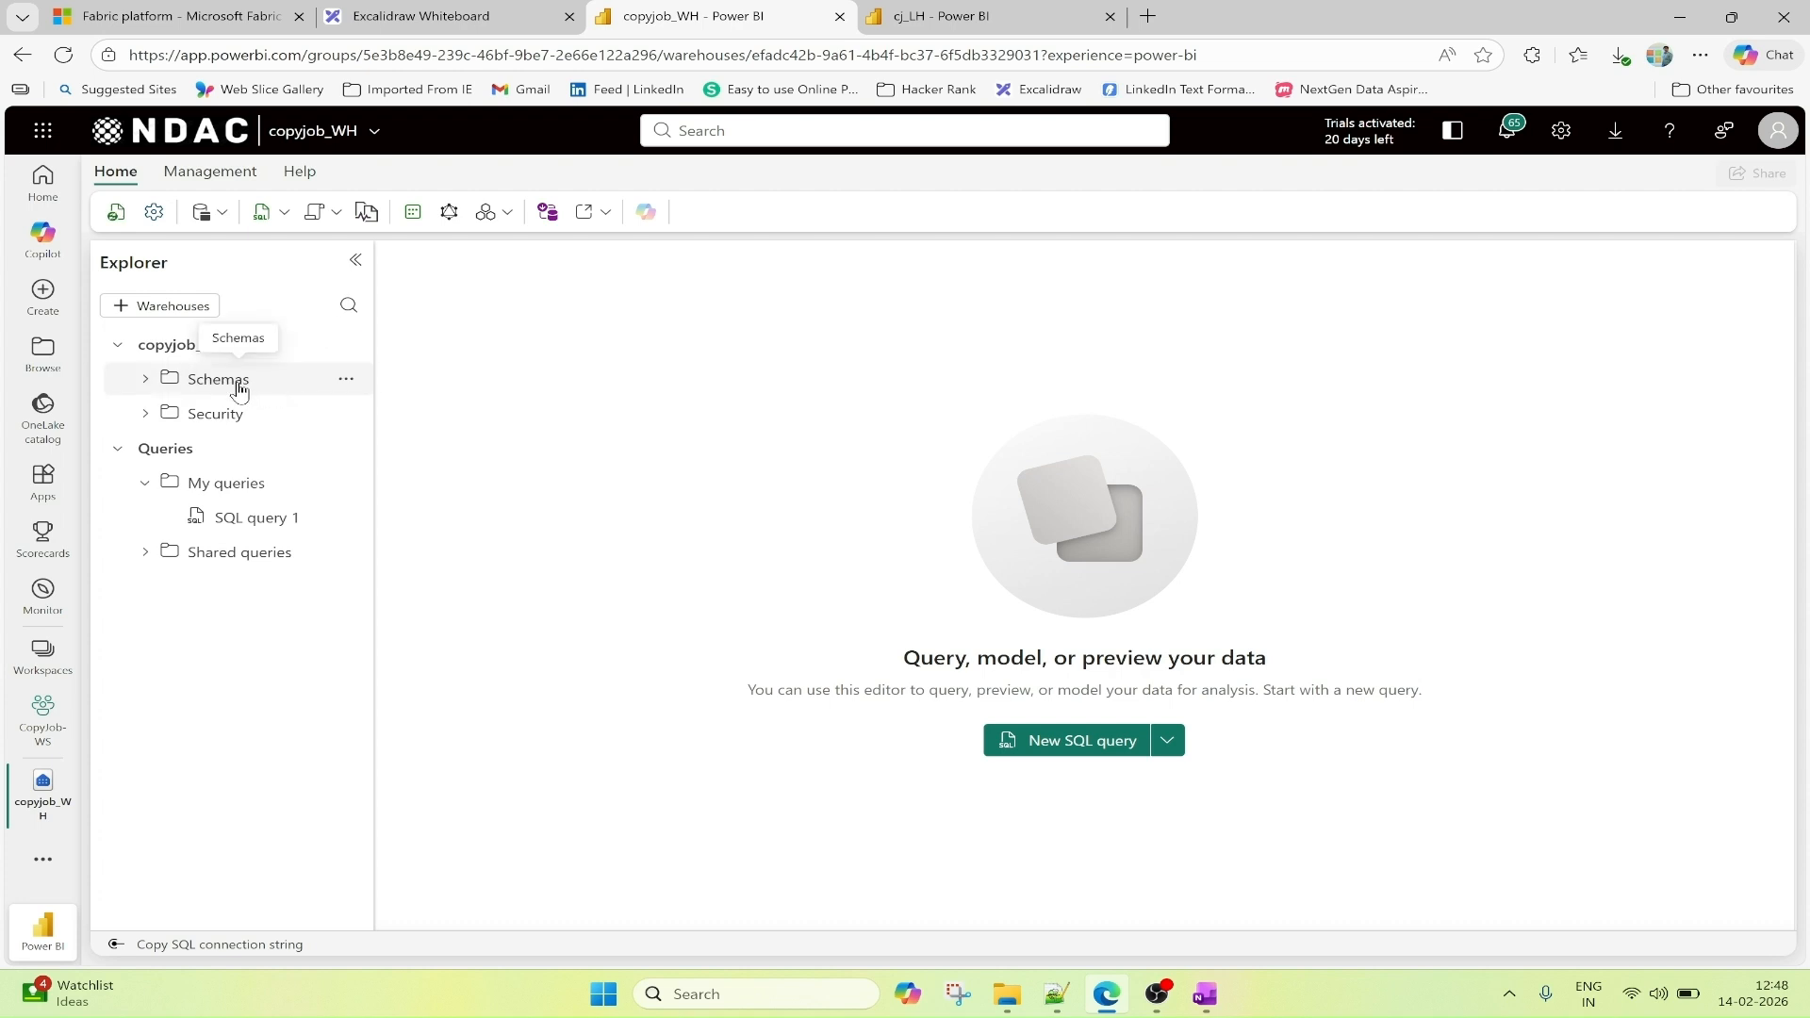
click(147, 380)
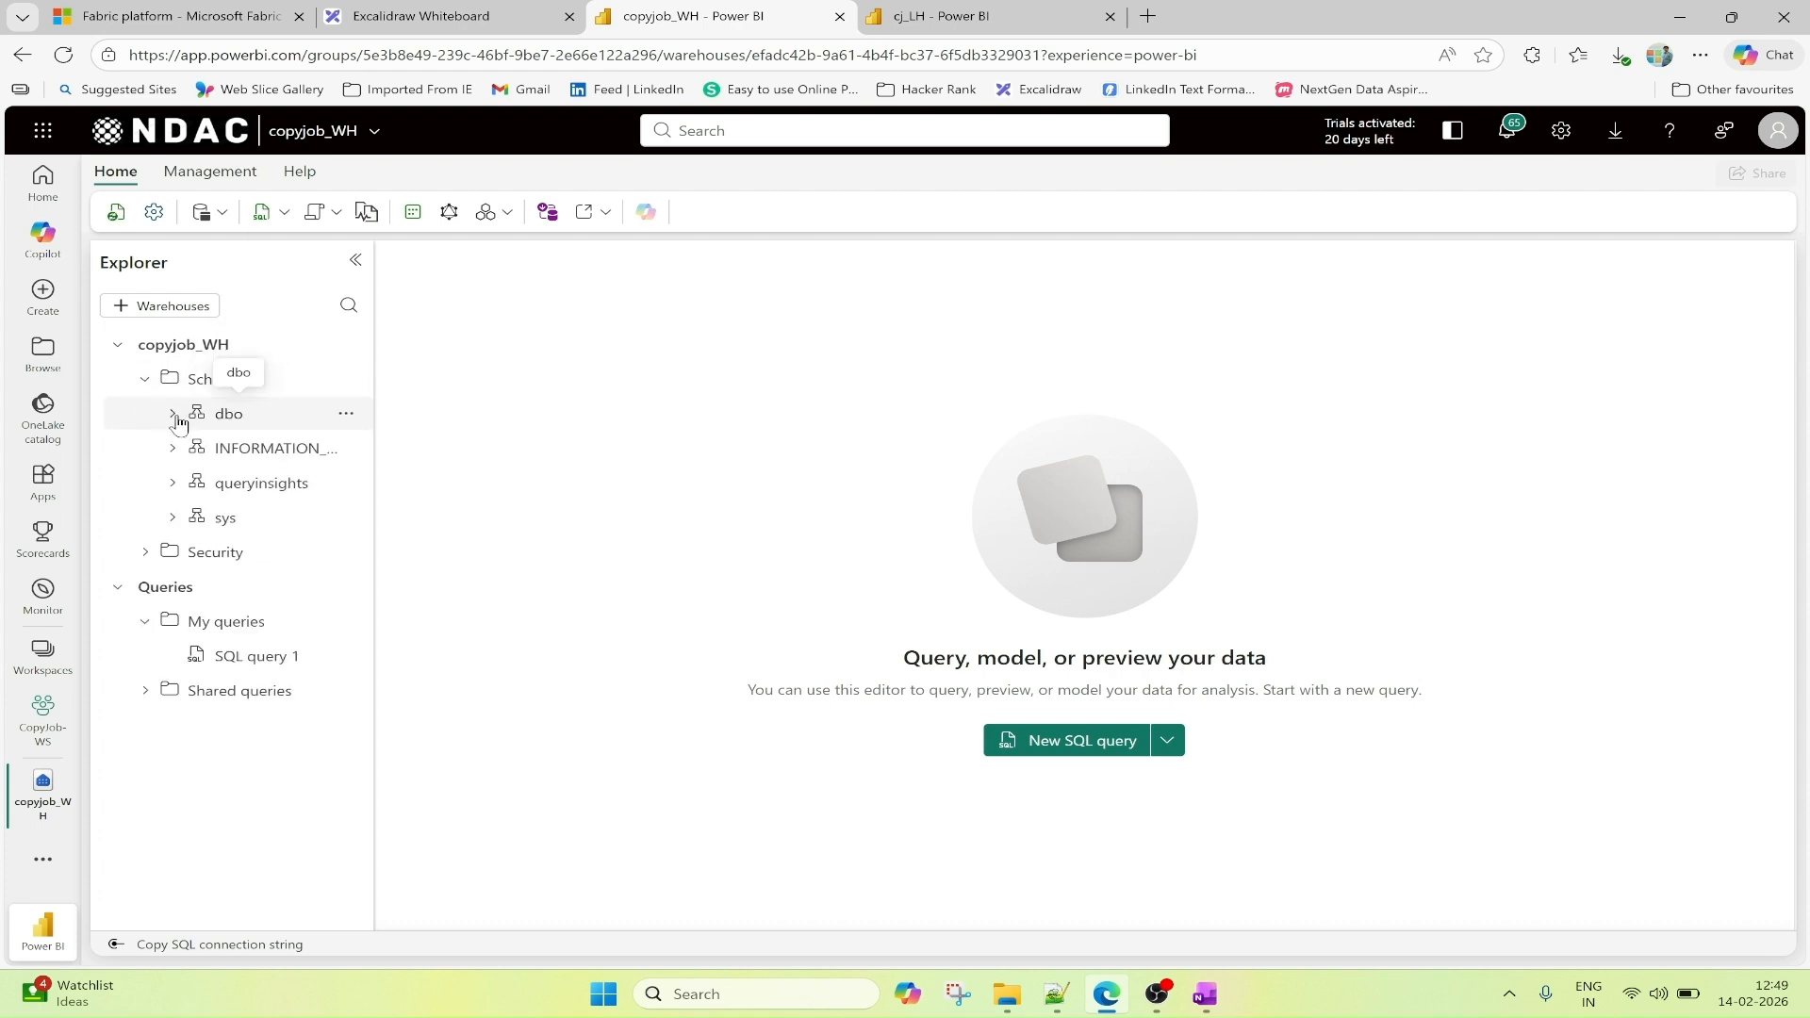
click(173, 416)
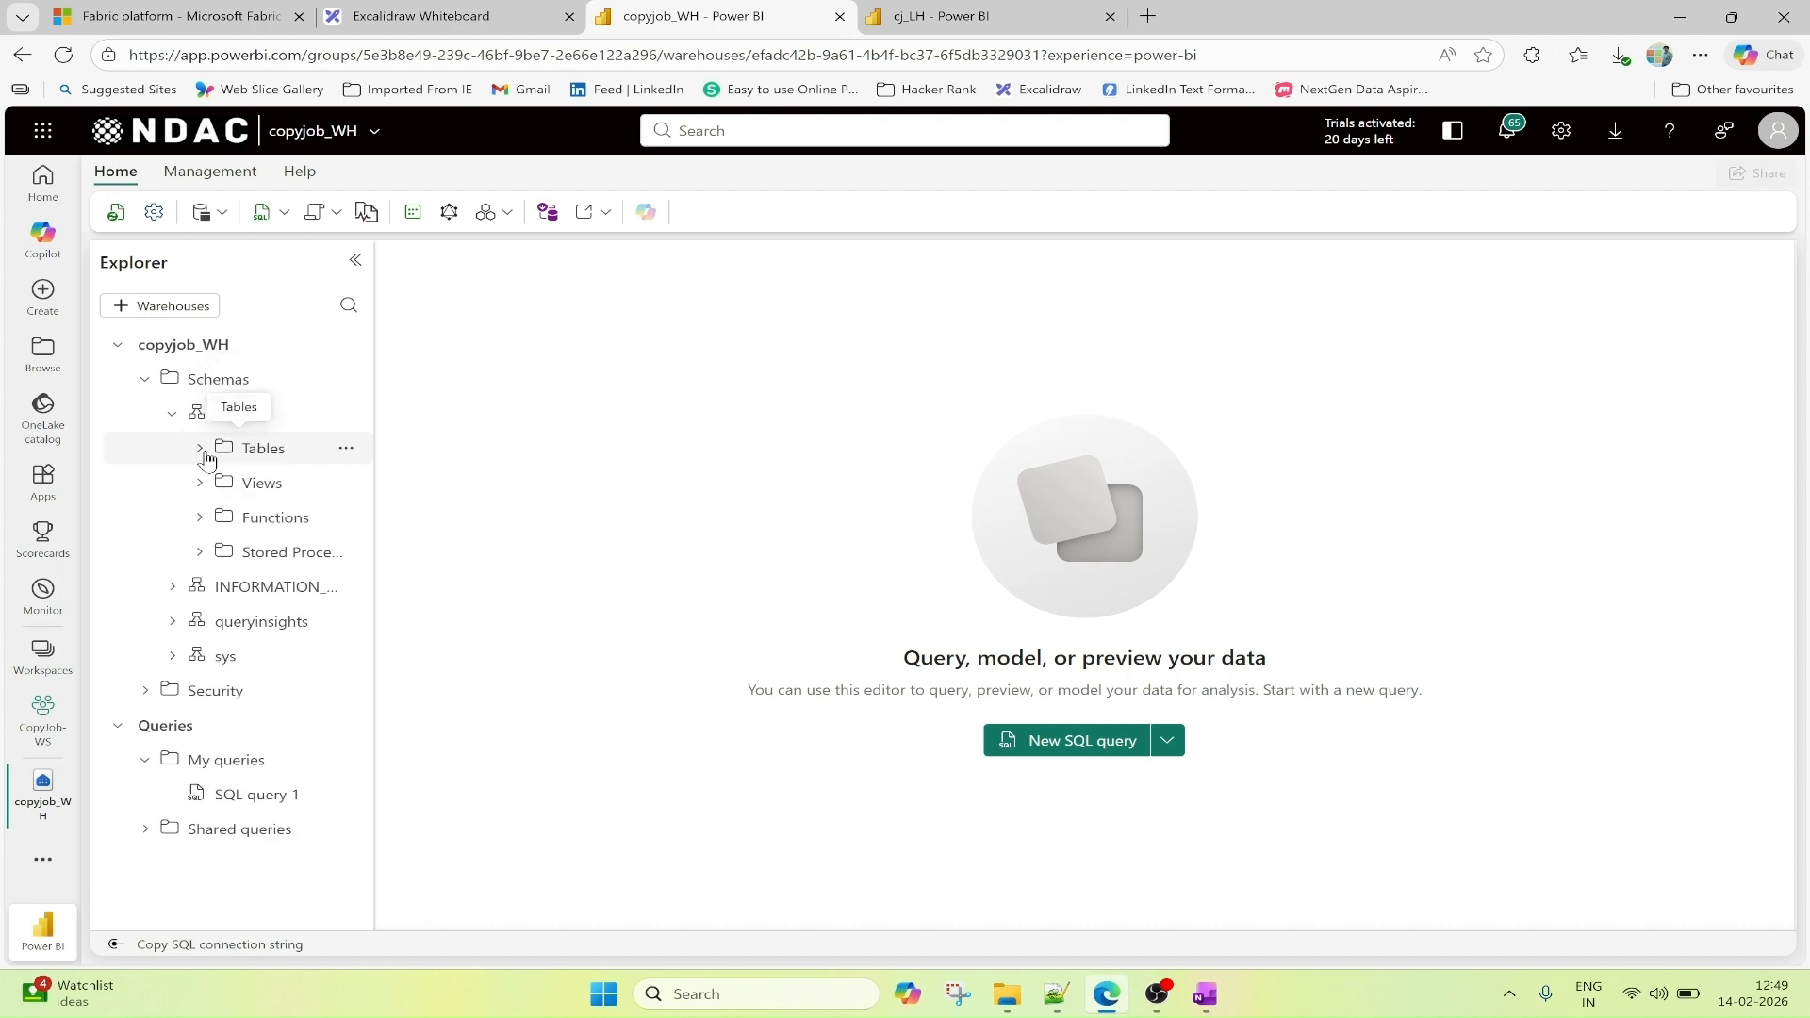
click(203, 451)
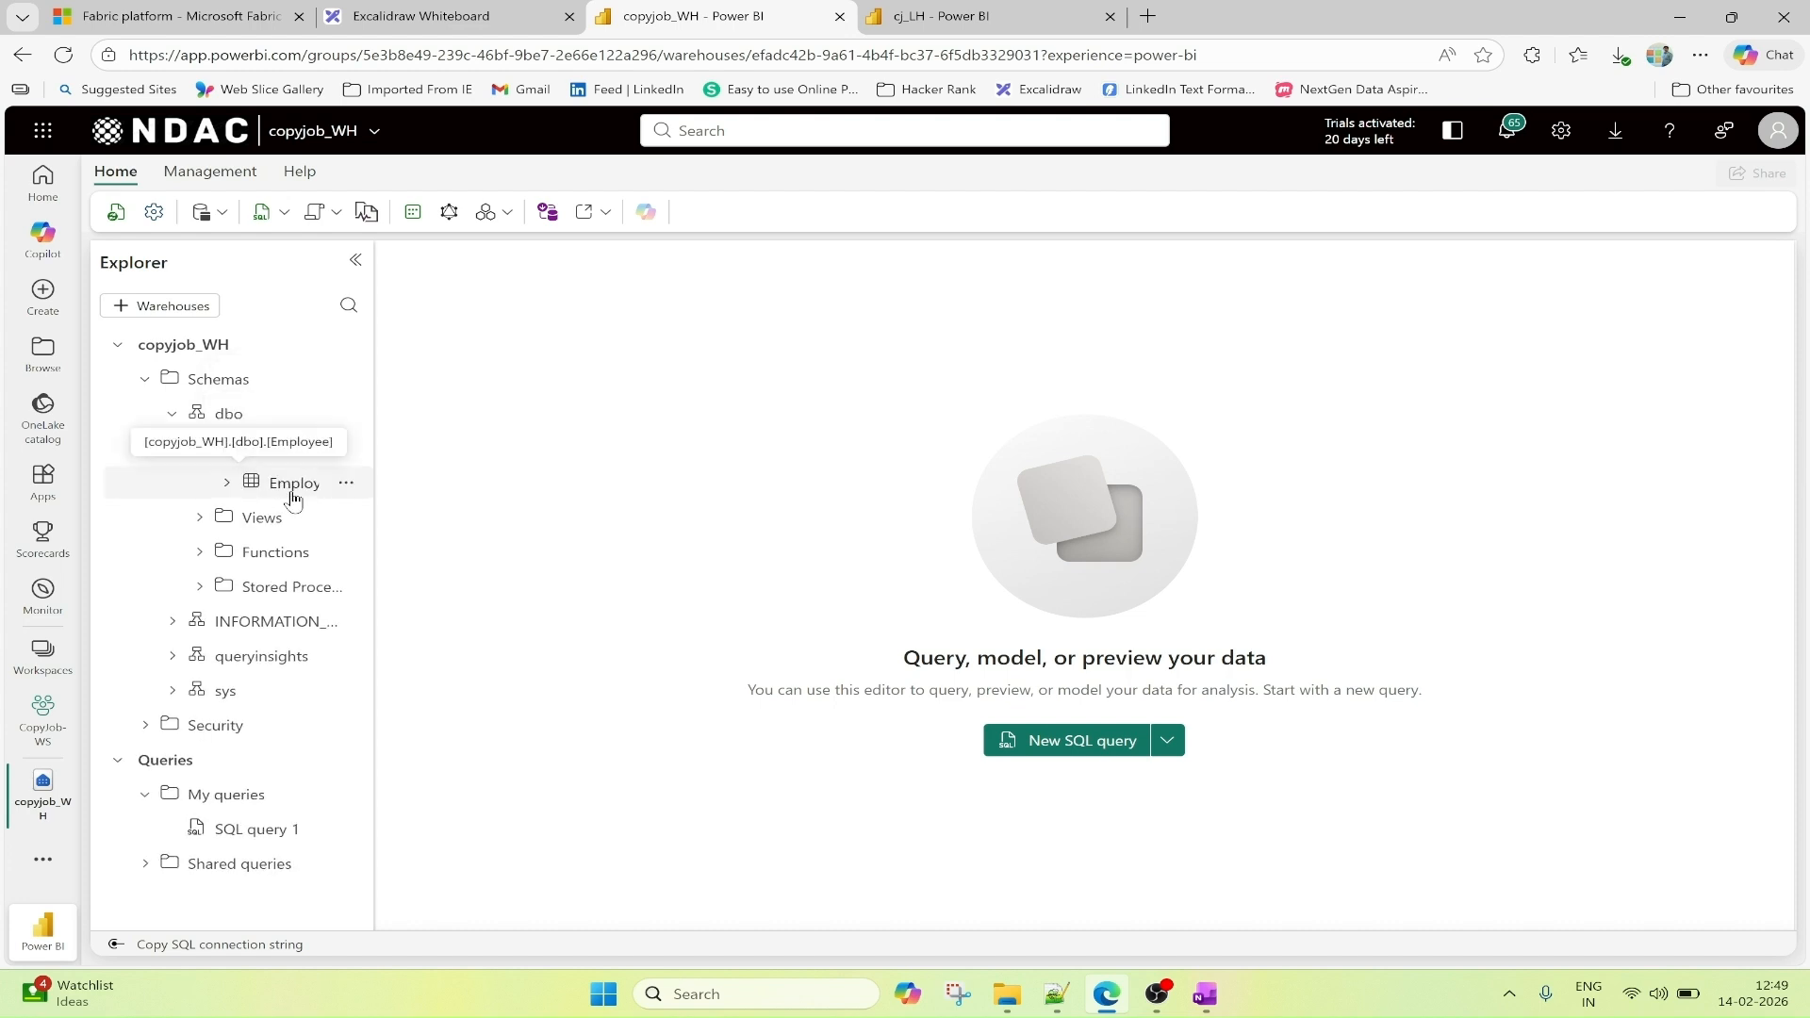
Open a new blank SQL query in copyjob_WH and preview the dbo.Employee table's data.
click(227, 485)
click(227, 484)
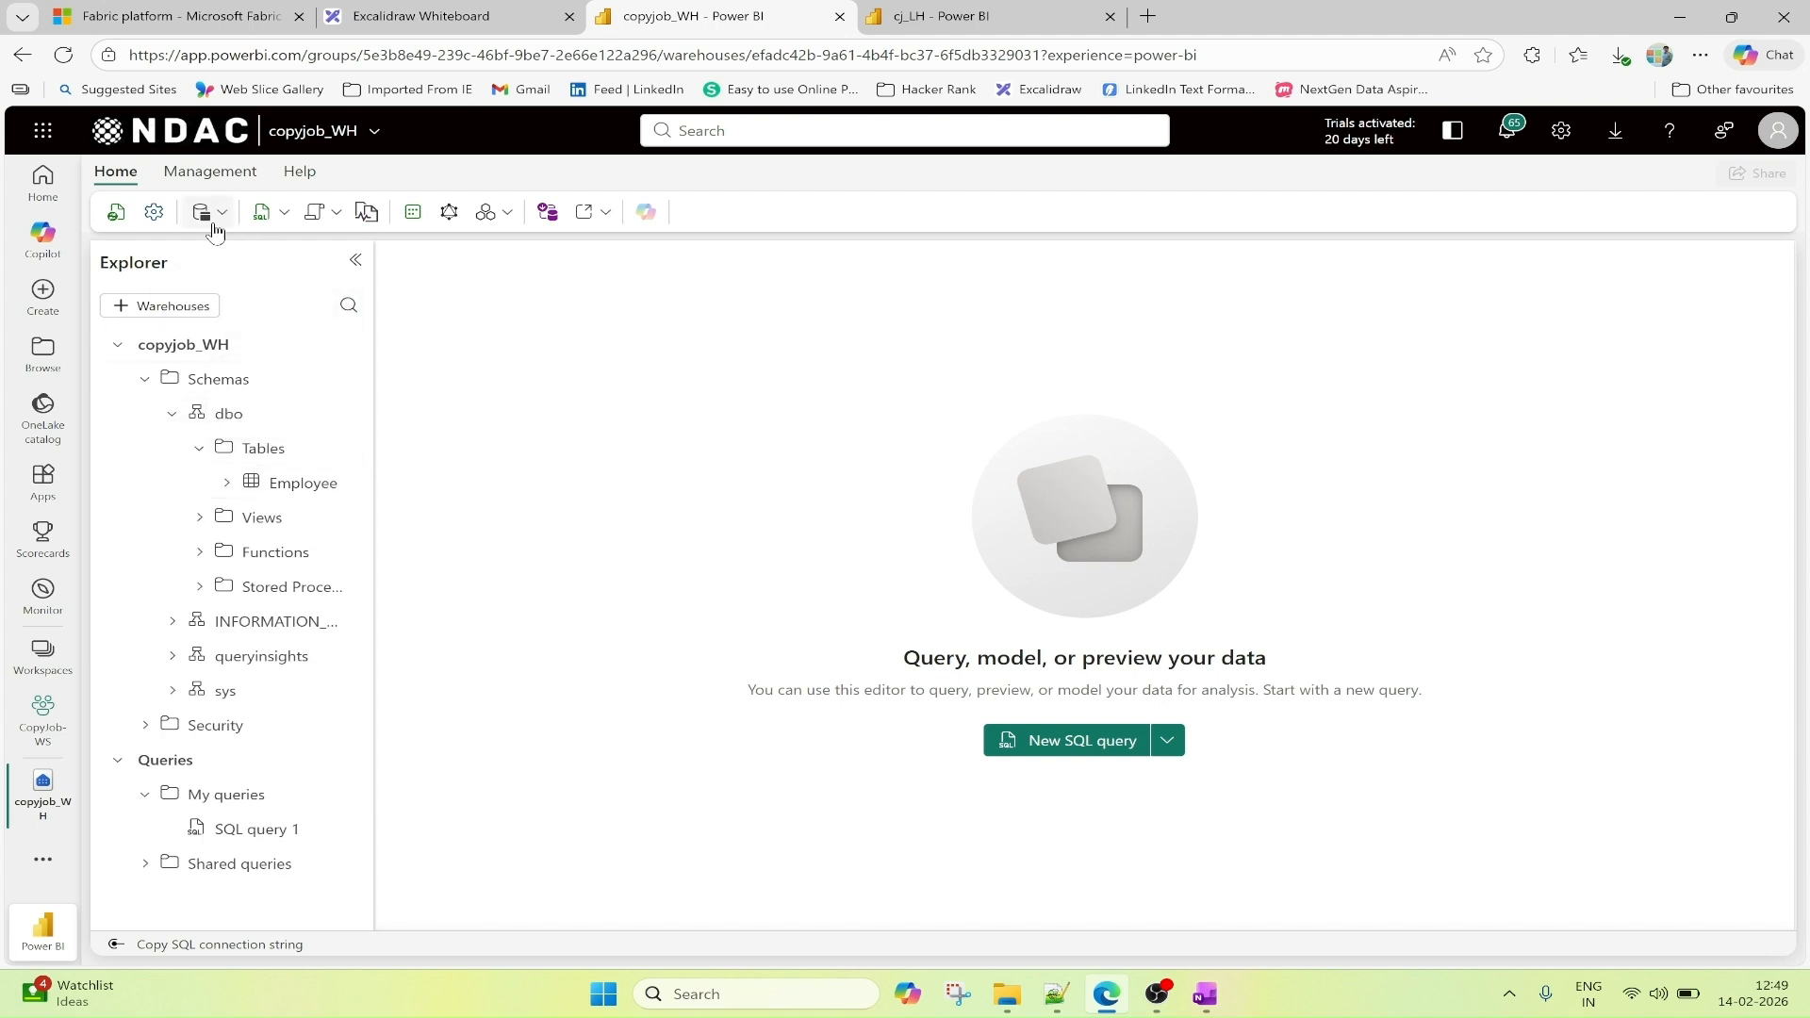
click(261, 213)
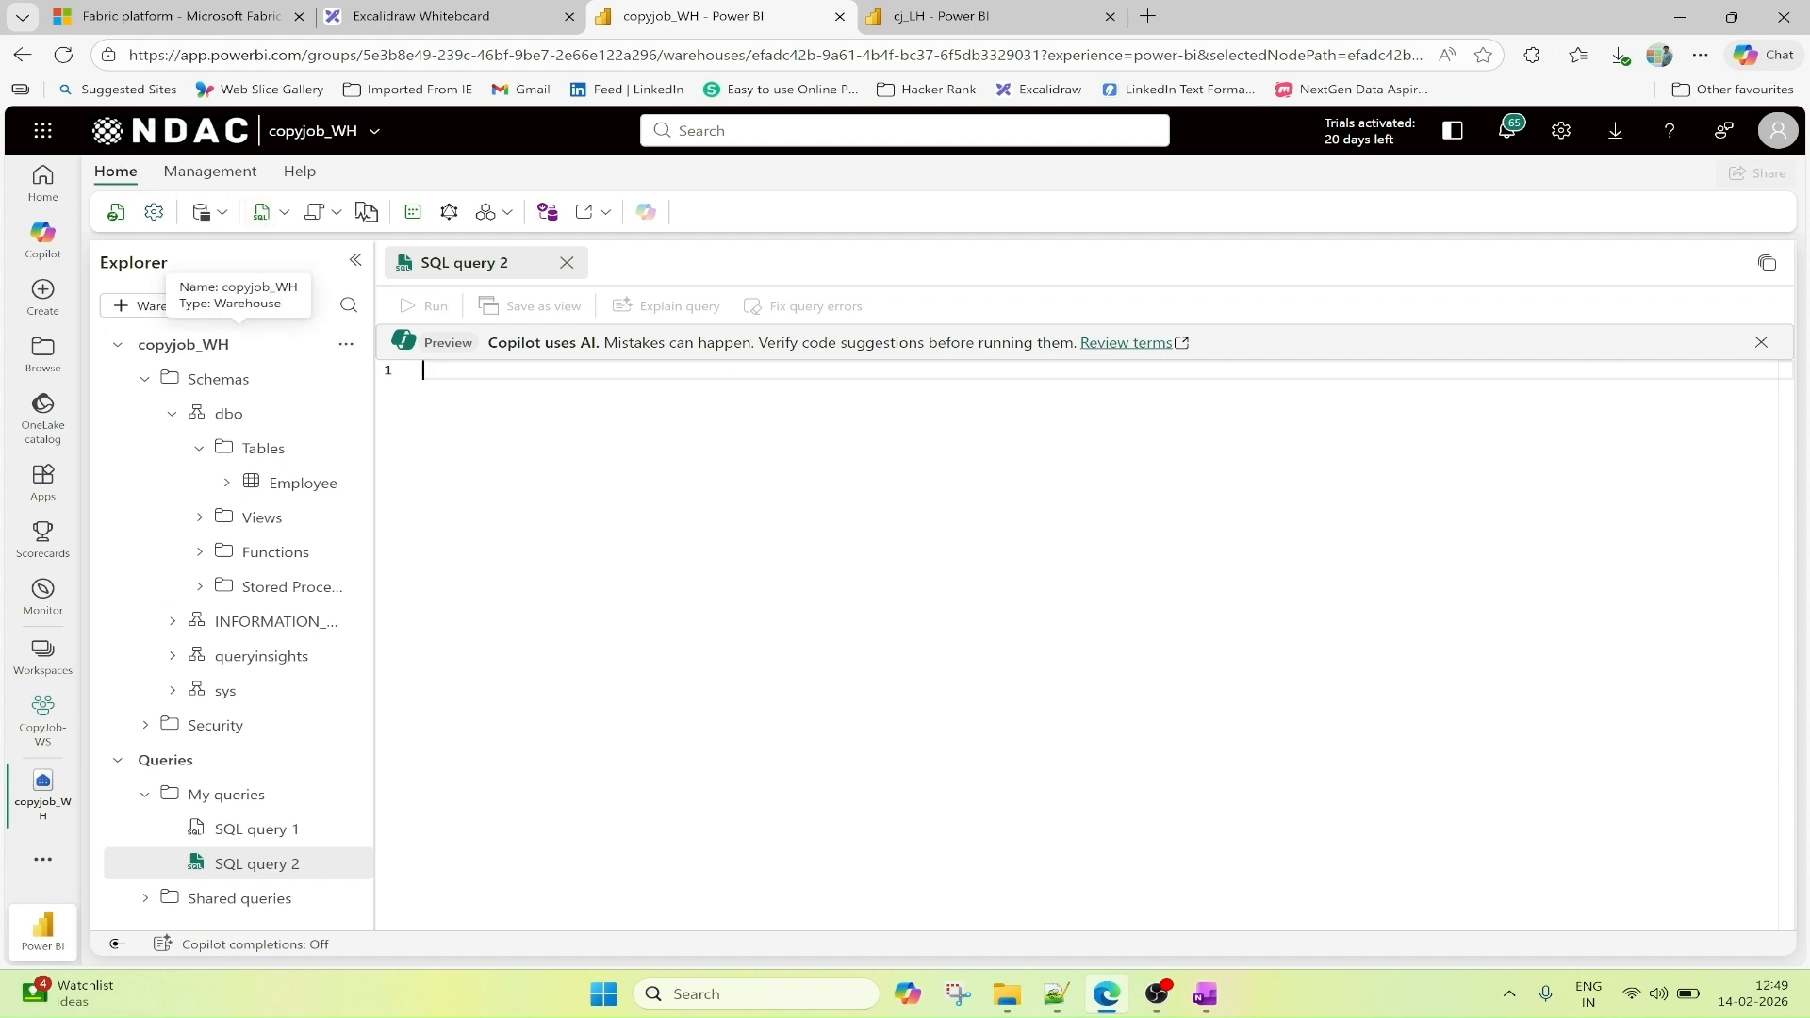
click(287, 487)
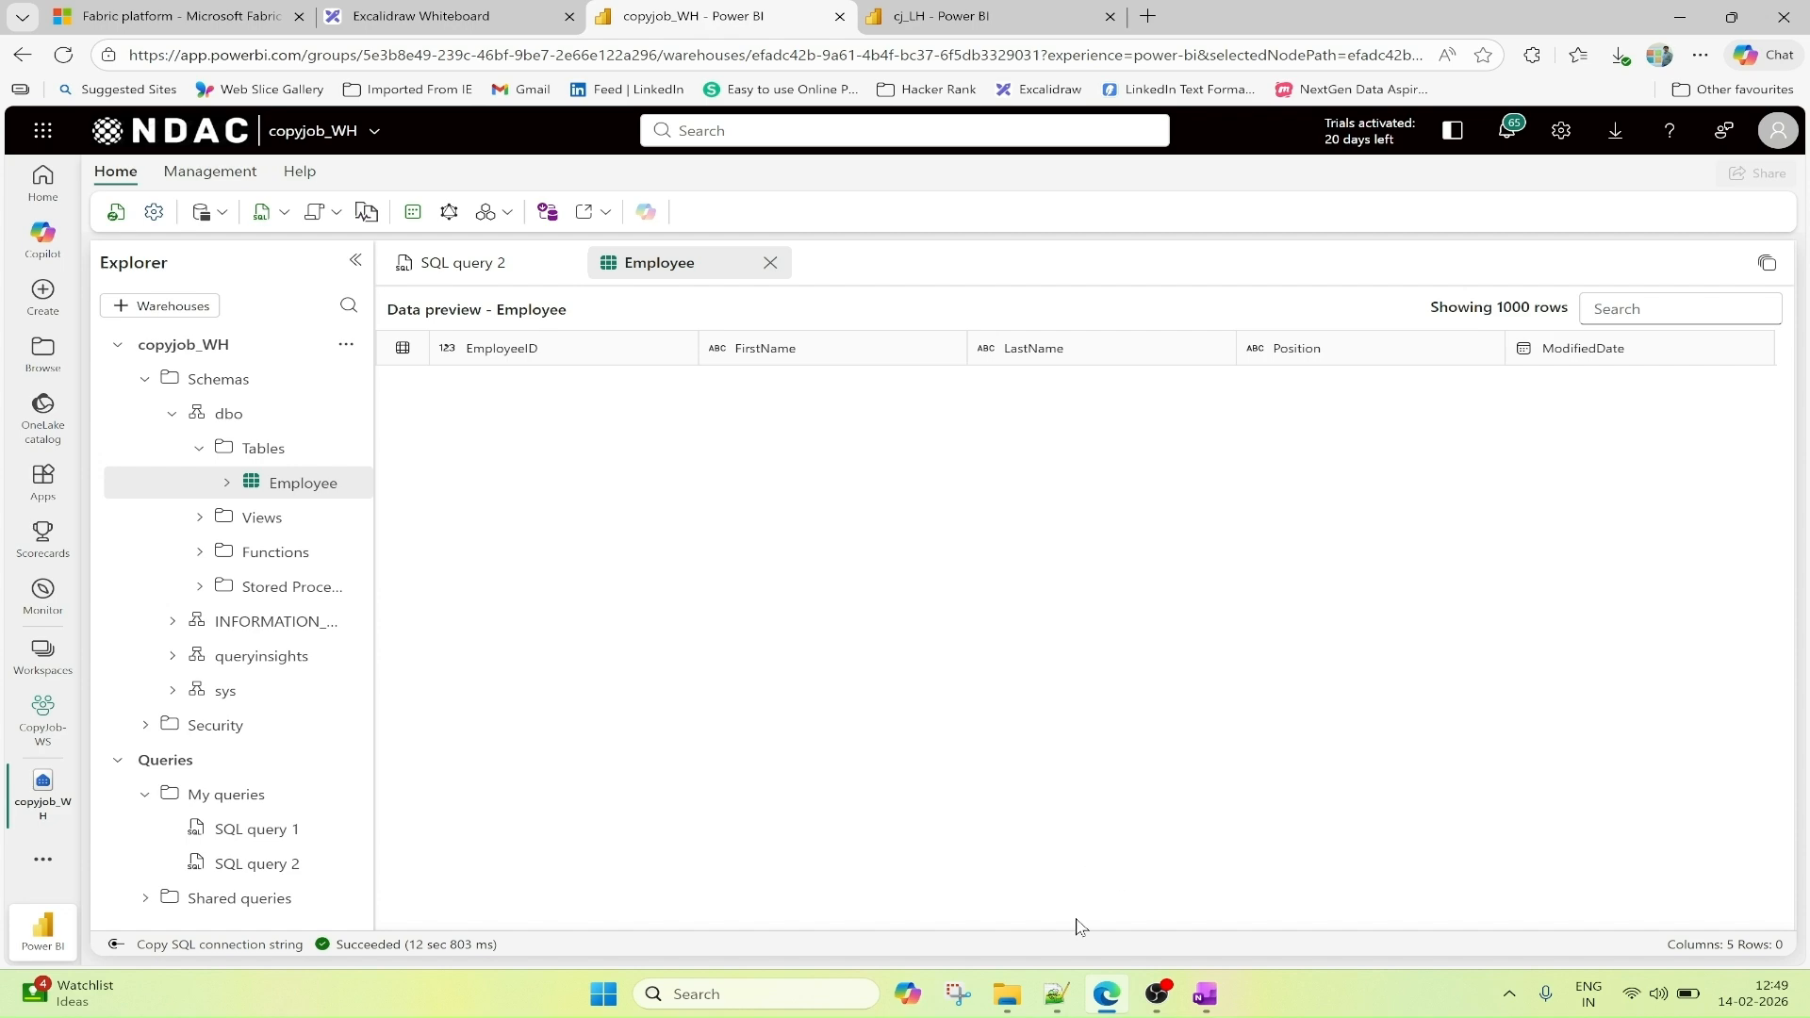
In SQL query 2, run the INSERT INTO dbo.Employee statement with the five sample rows copied from create_dataset.py.txt in Notepad++.
click(1055, 994)
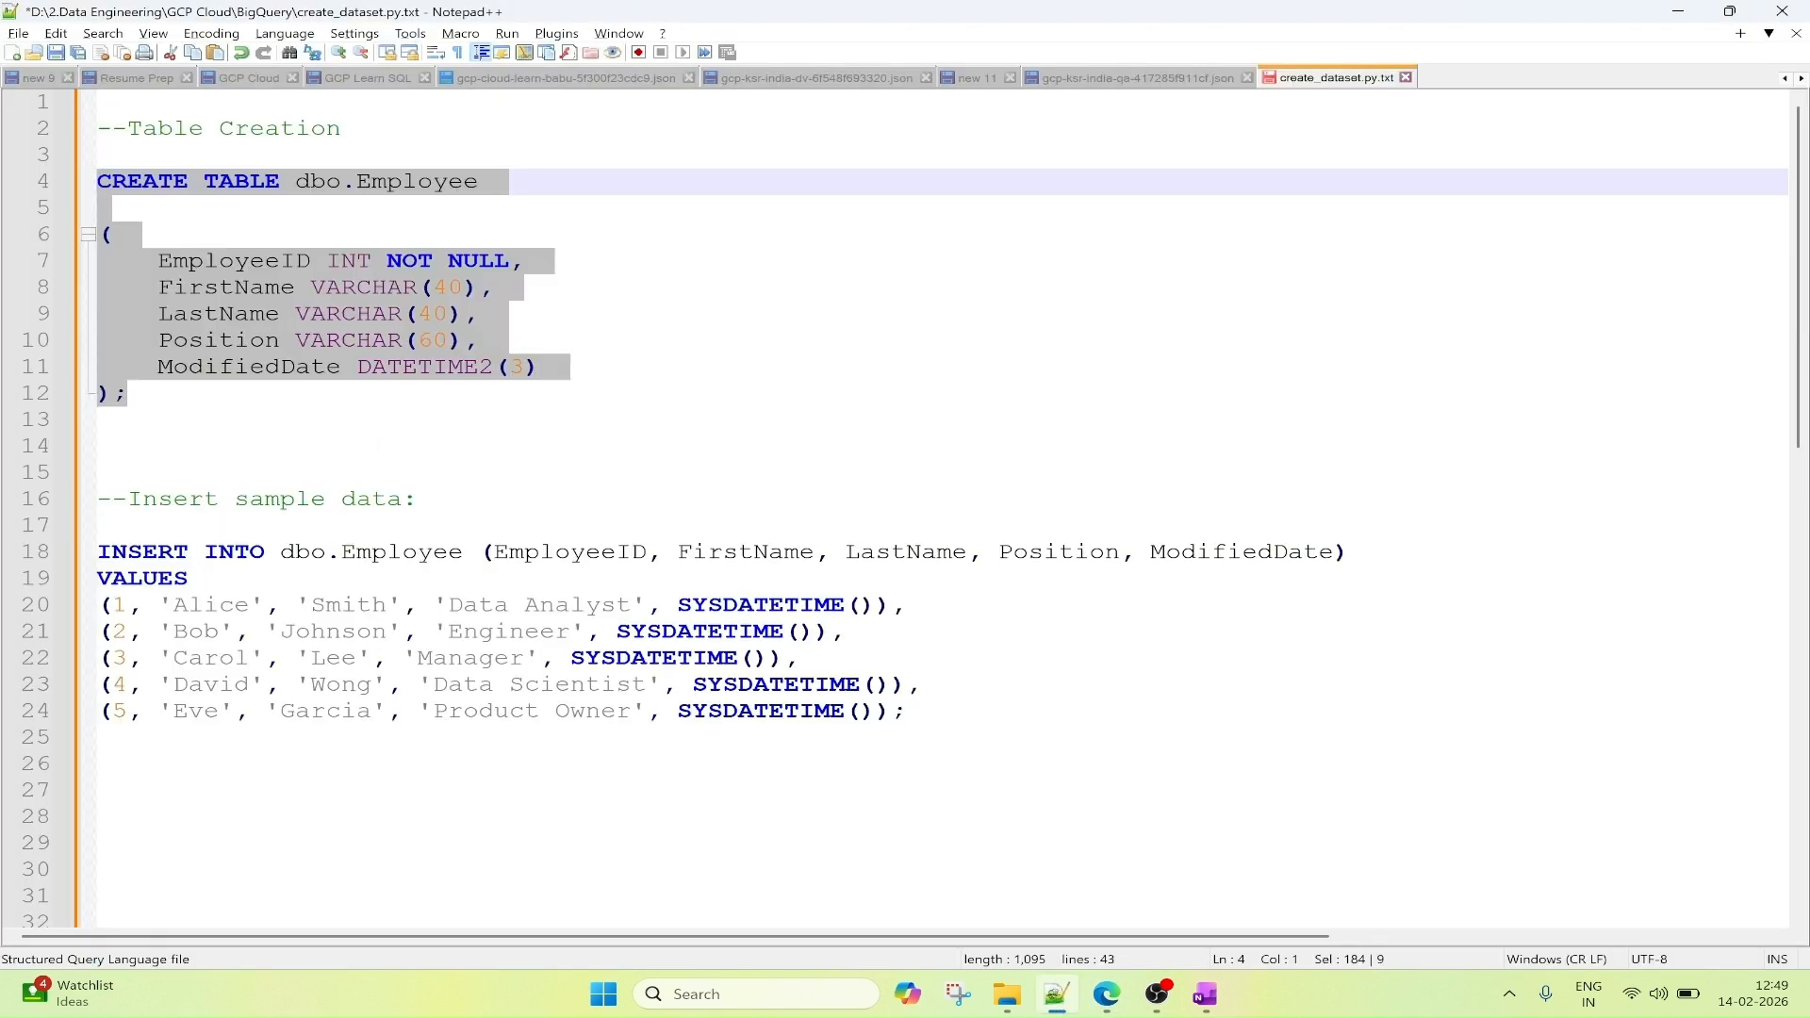
drag(907, 711, 98, 551)
key(ctrl+c)
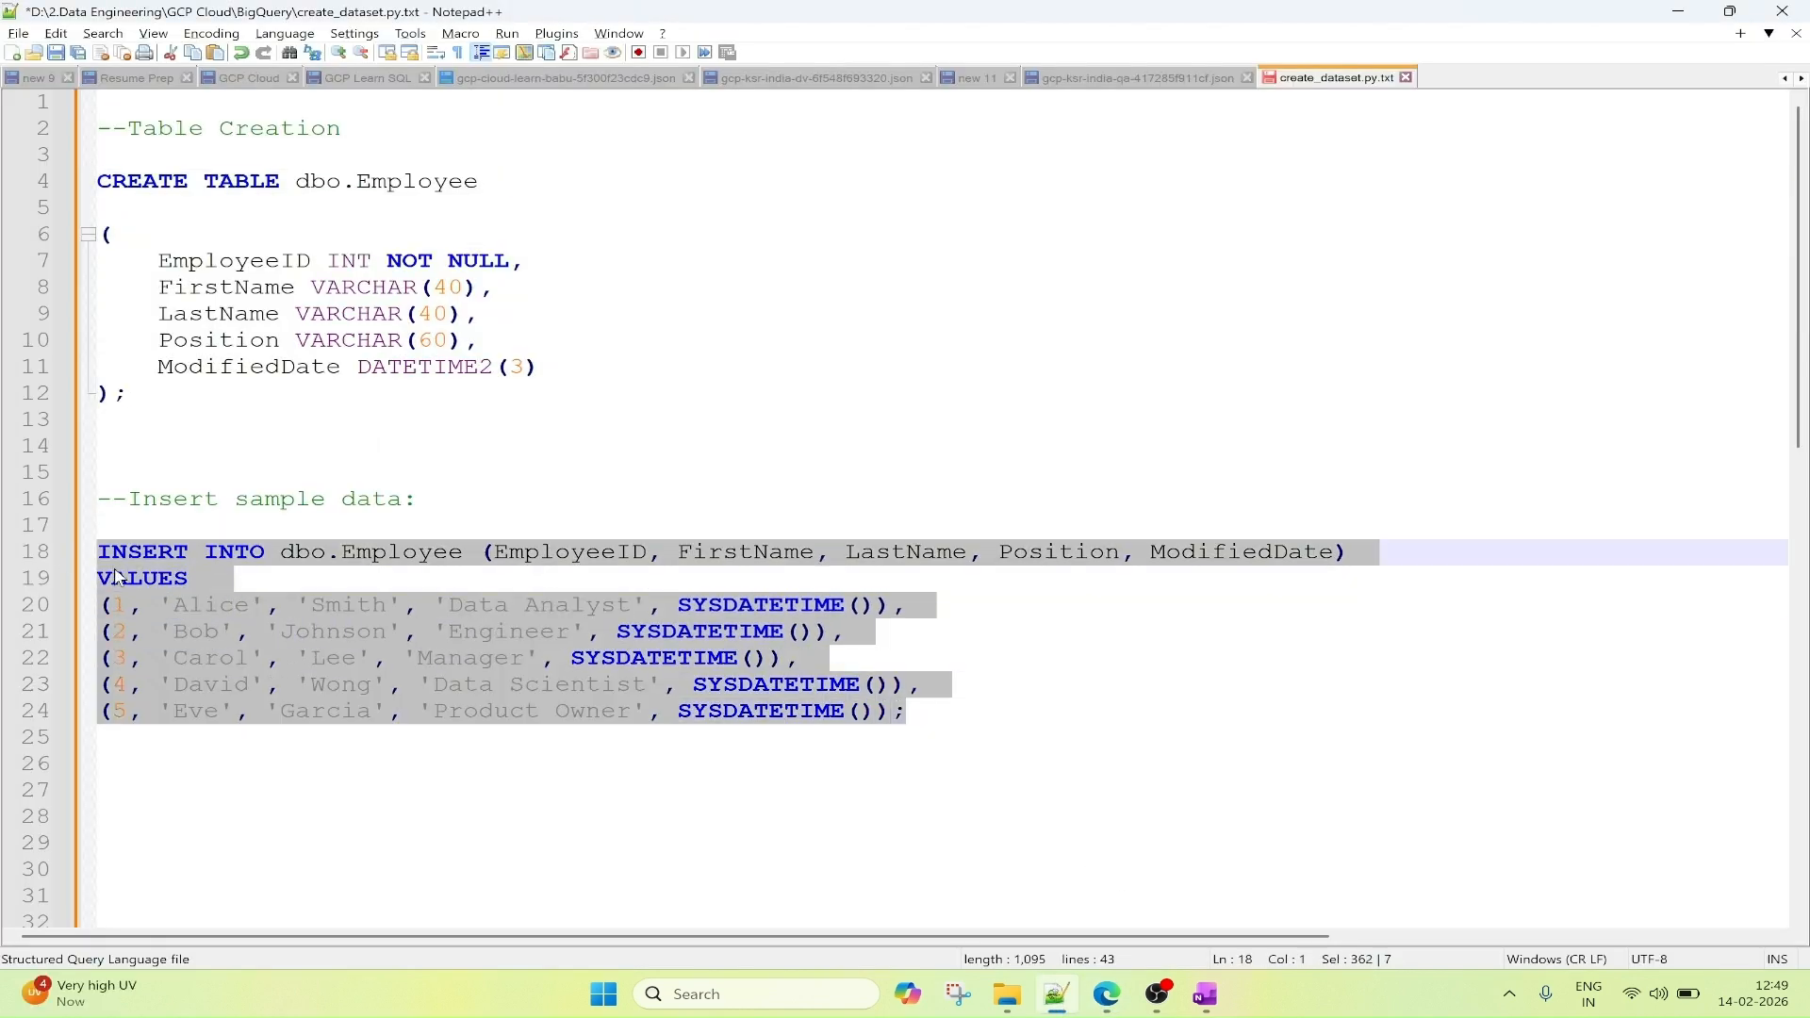
click(1109, 990)
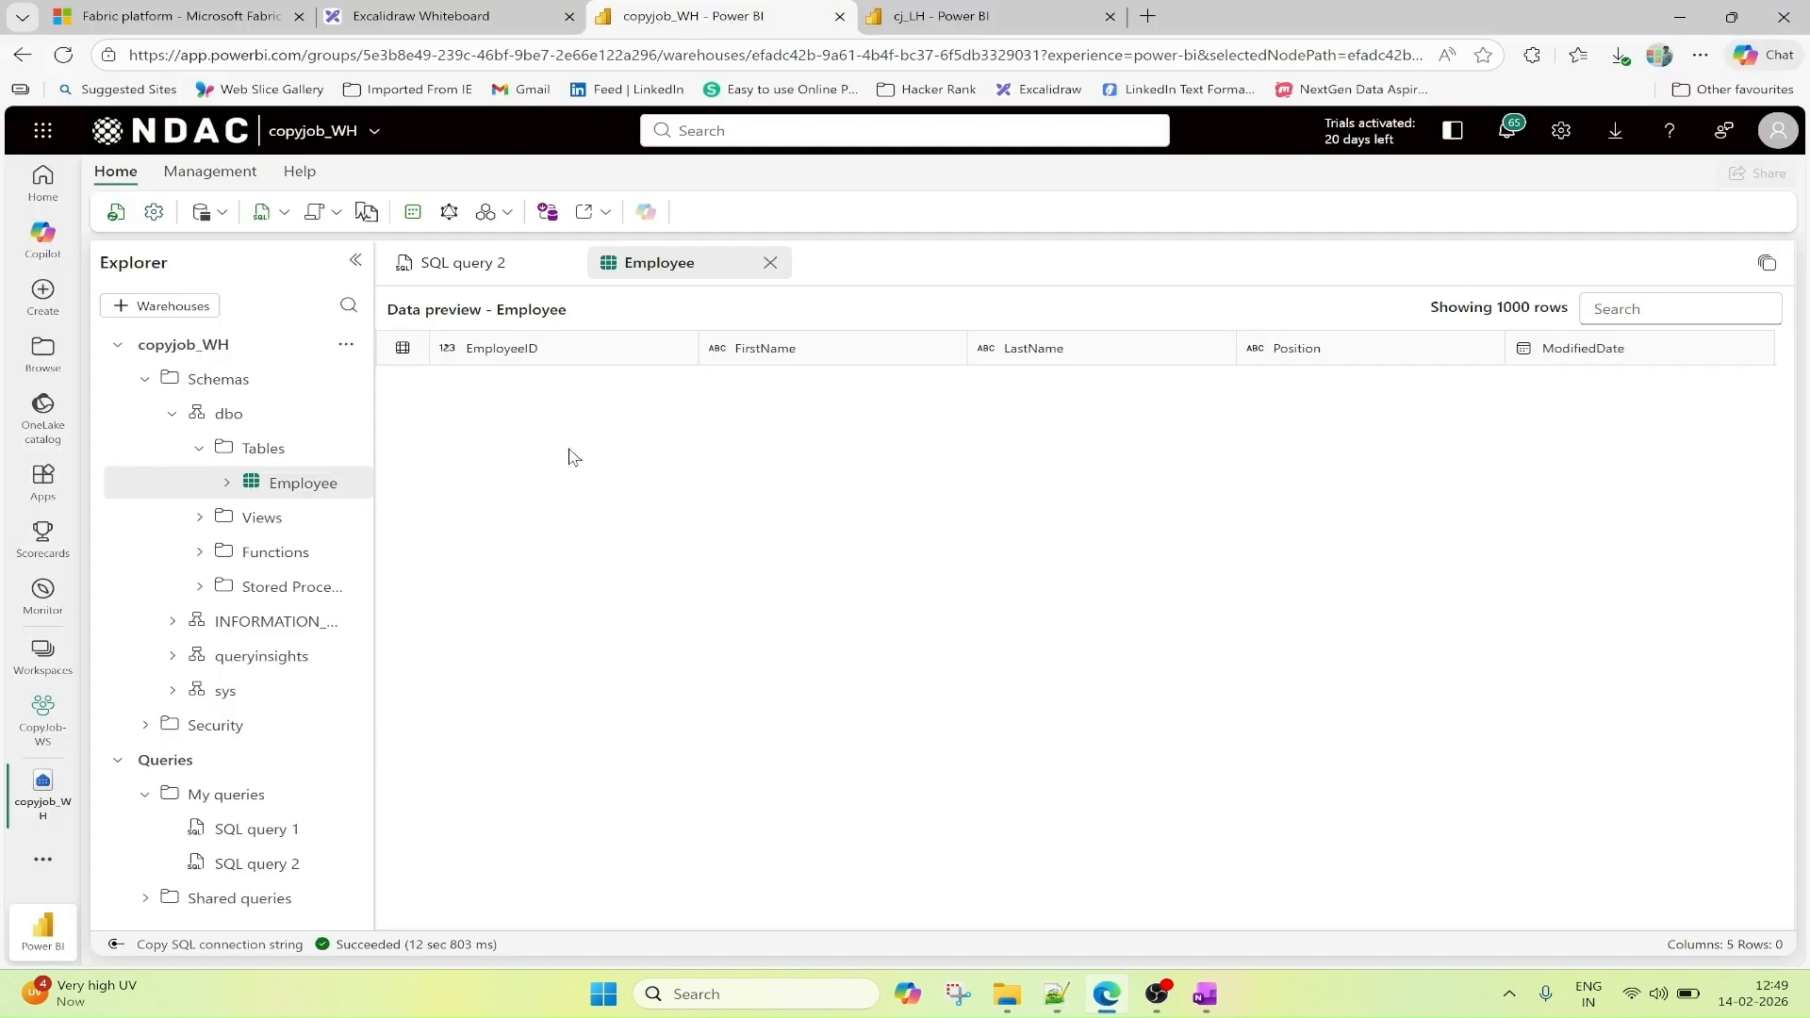
click(454, 264)
key(ctrl+v)
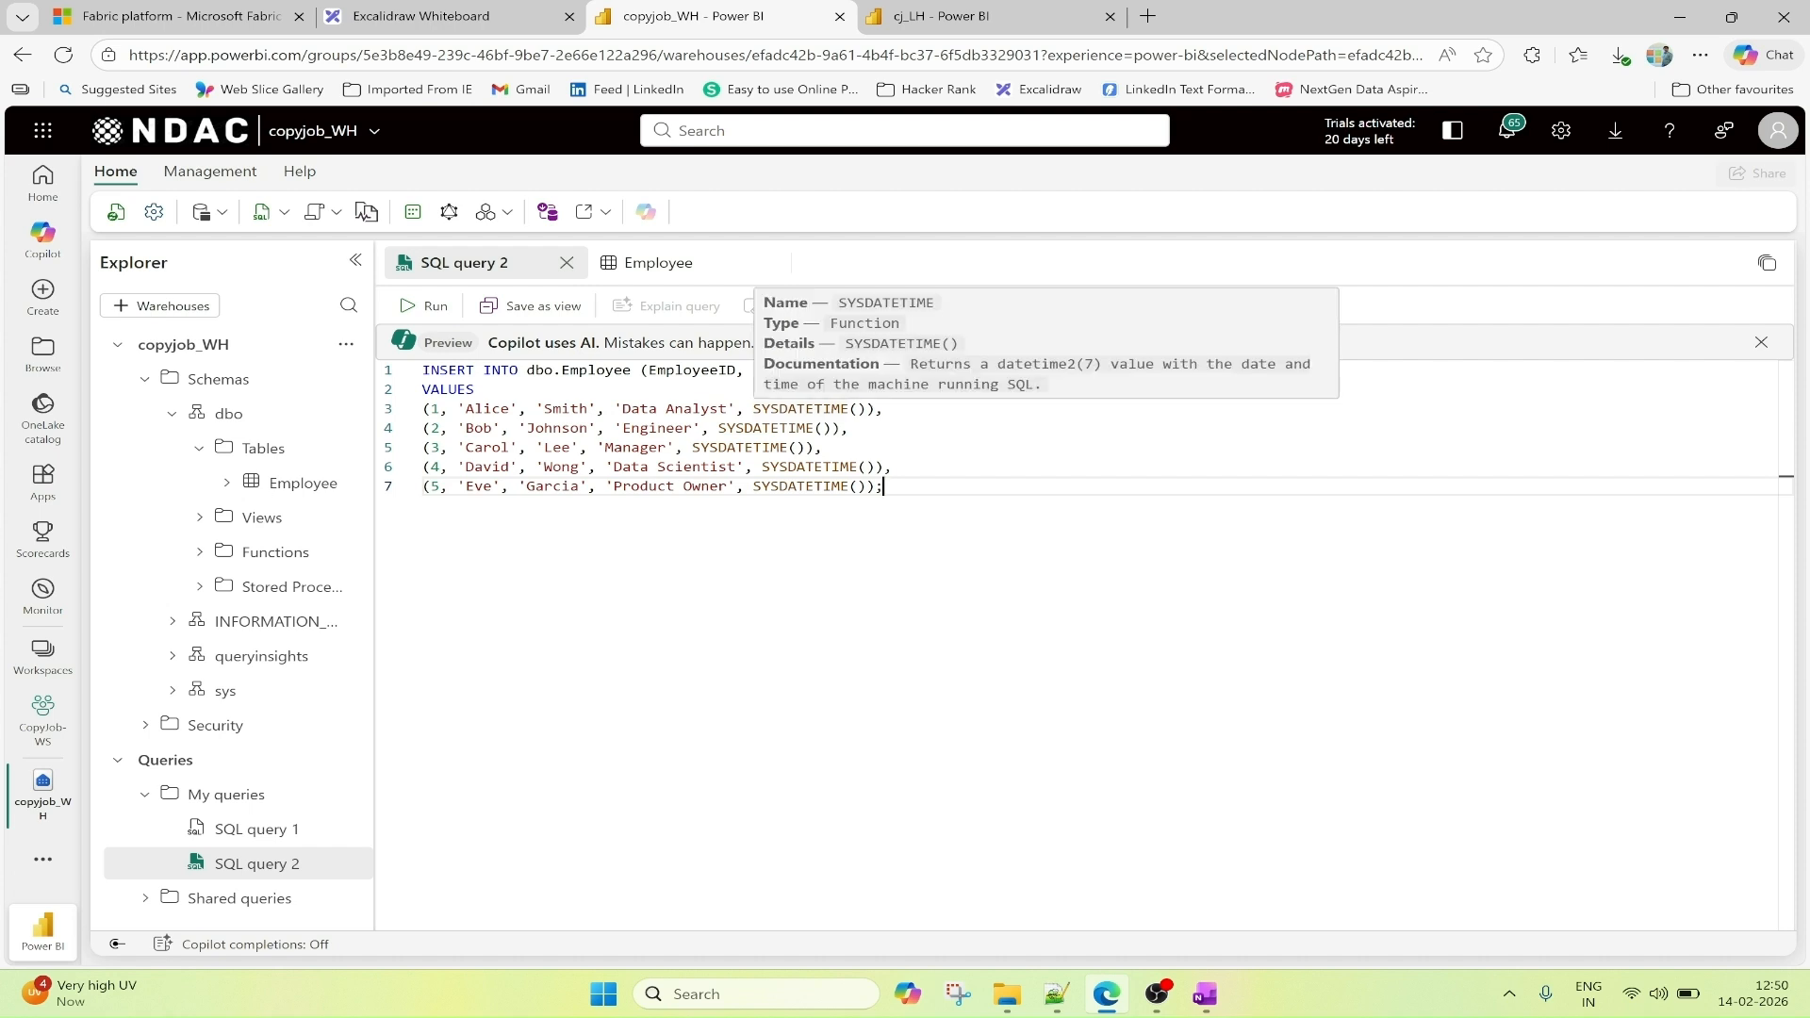
click(429, 305)
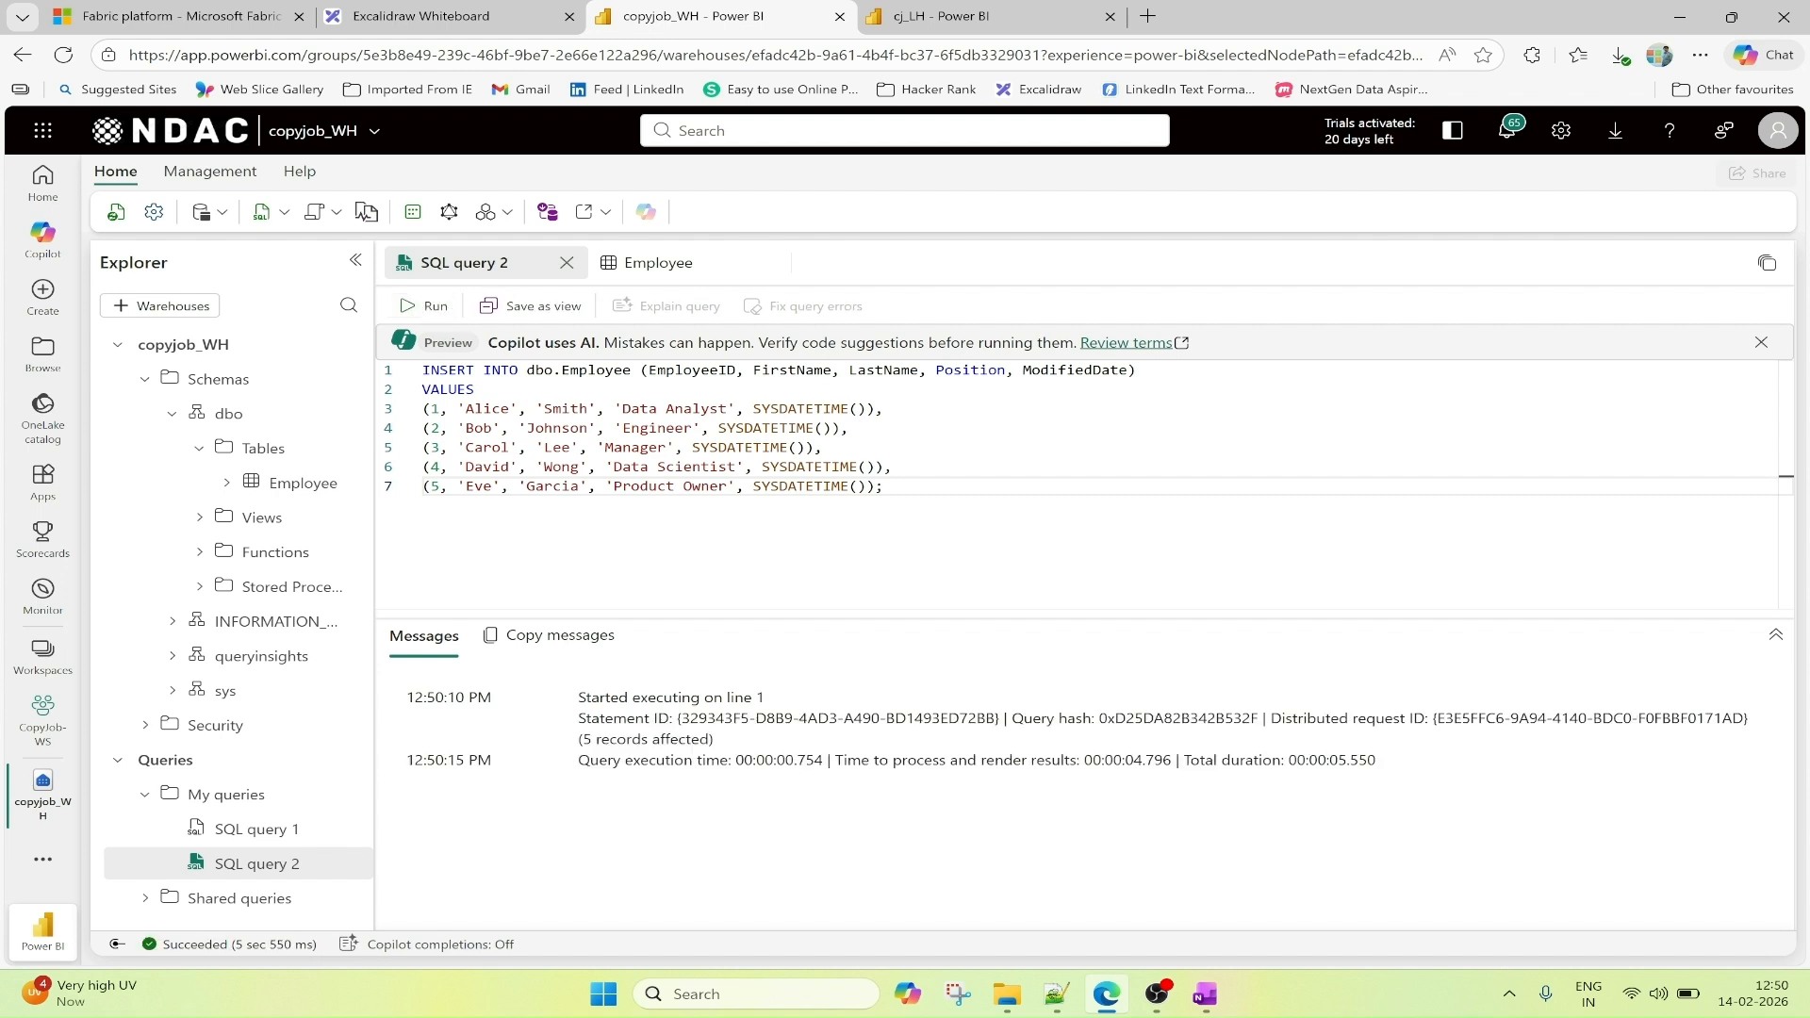
Close the Employee preview and run select * from [copyjob_WH].[dbo].[Employee] in a new SQL query.
click(687, 274)
click(768, 264)
click(224, 220)
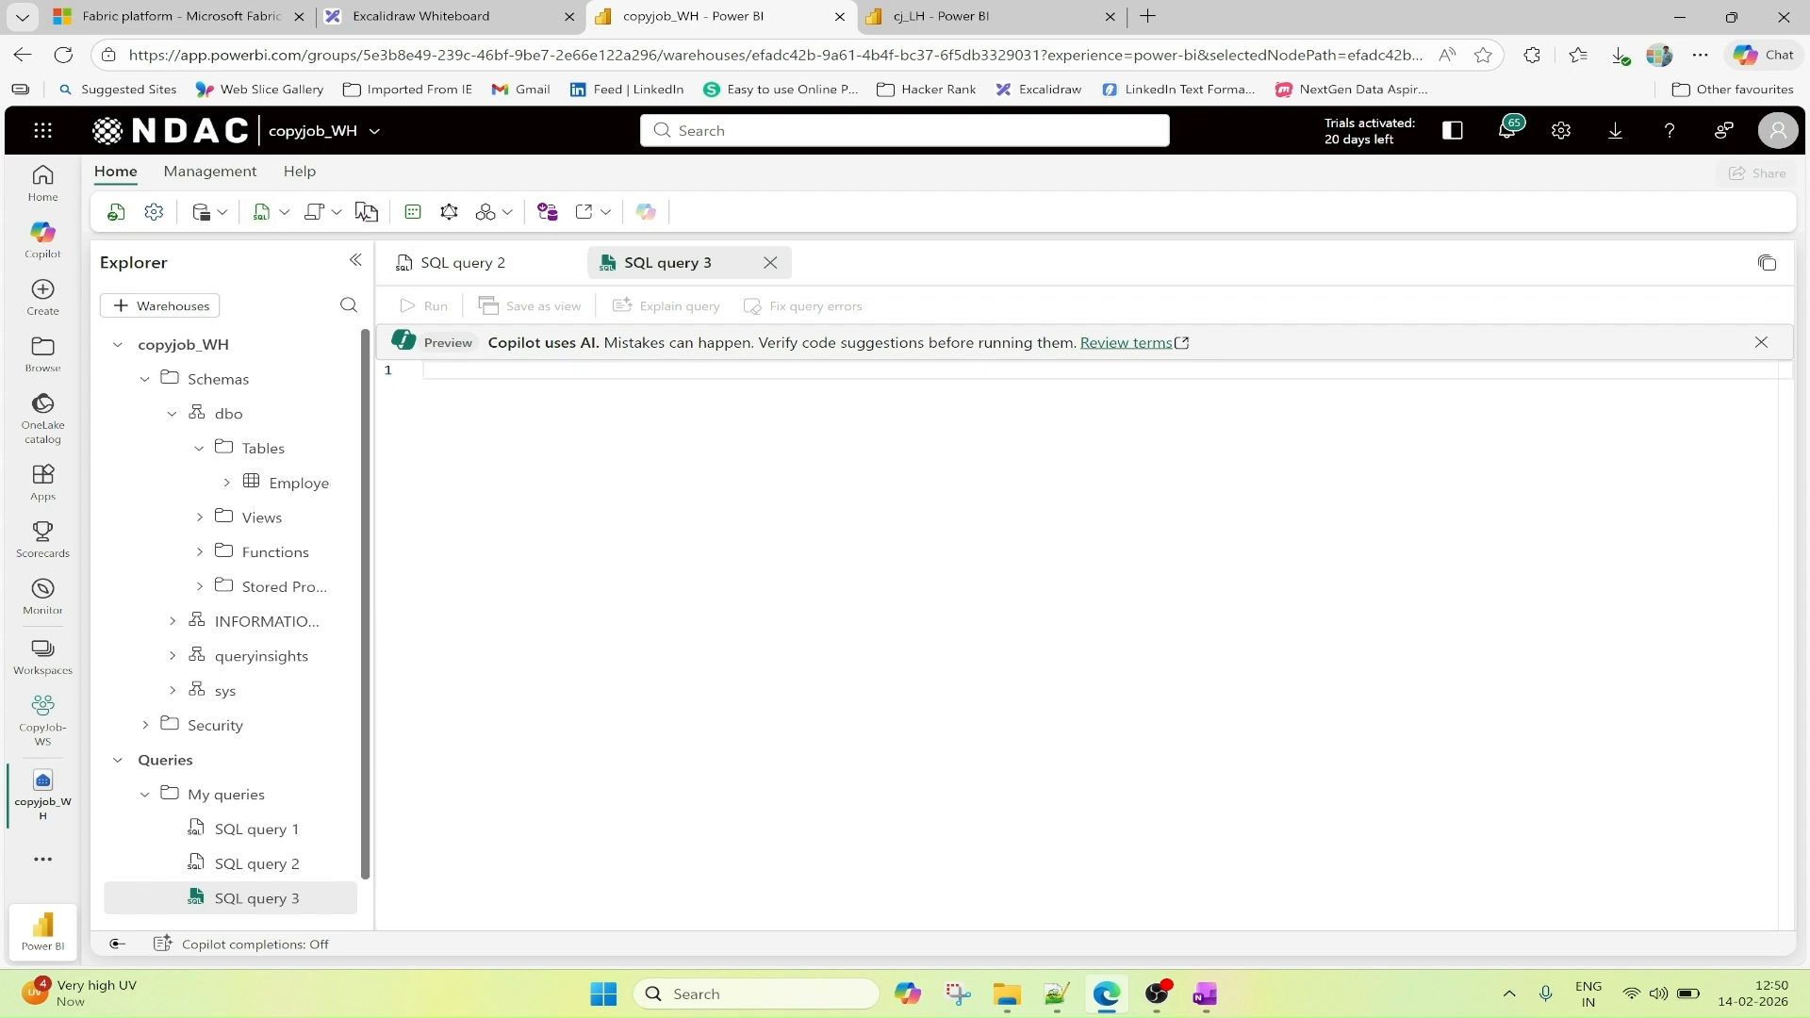
text(select )
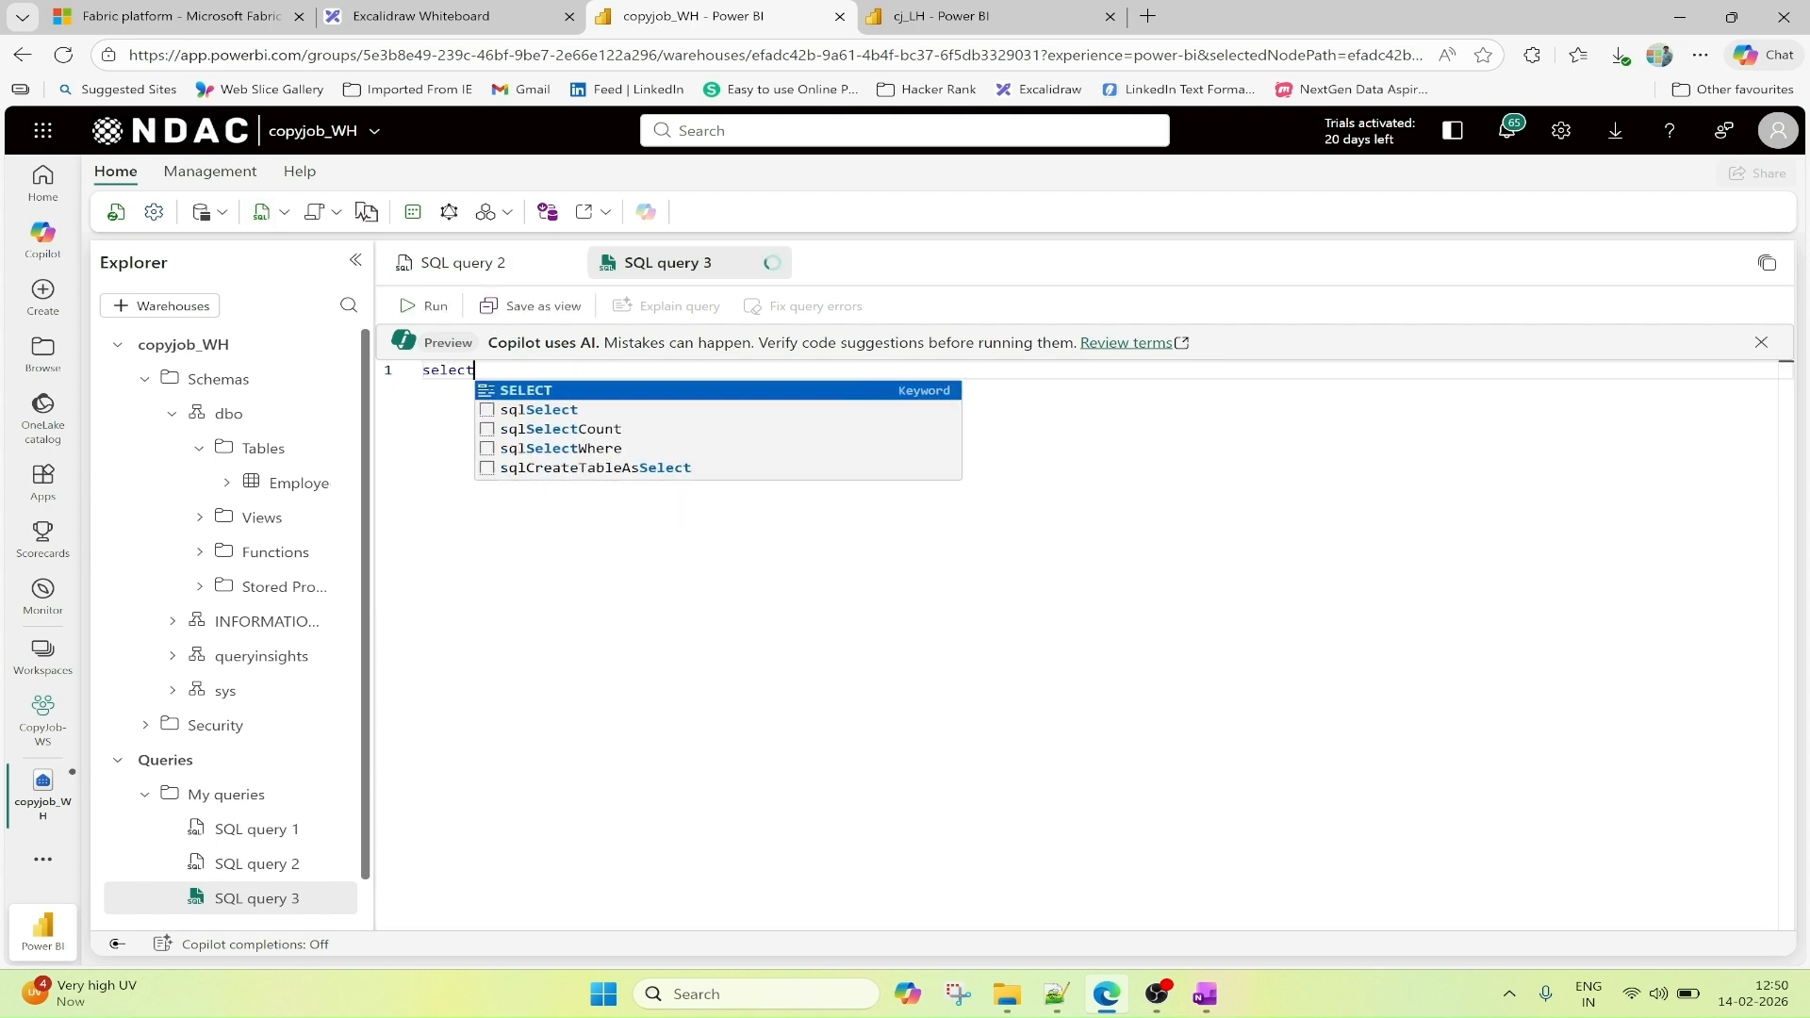
text(*)
text(m)
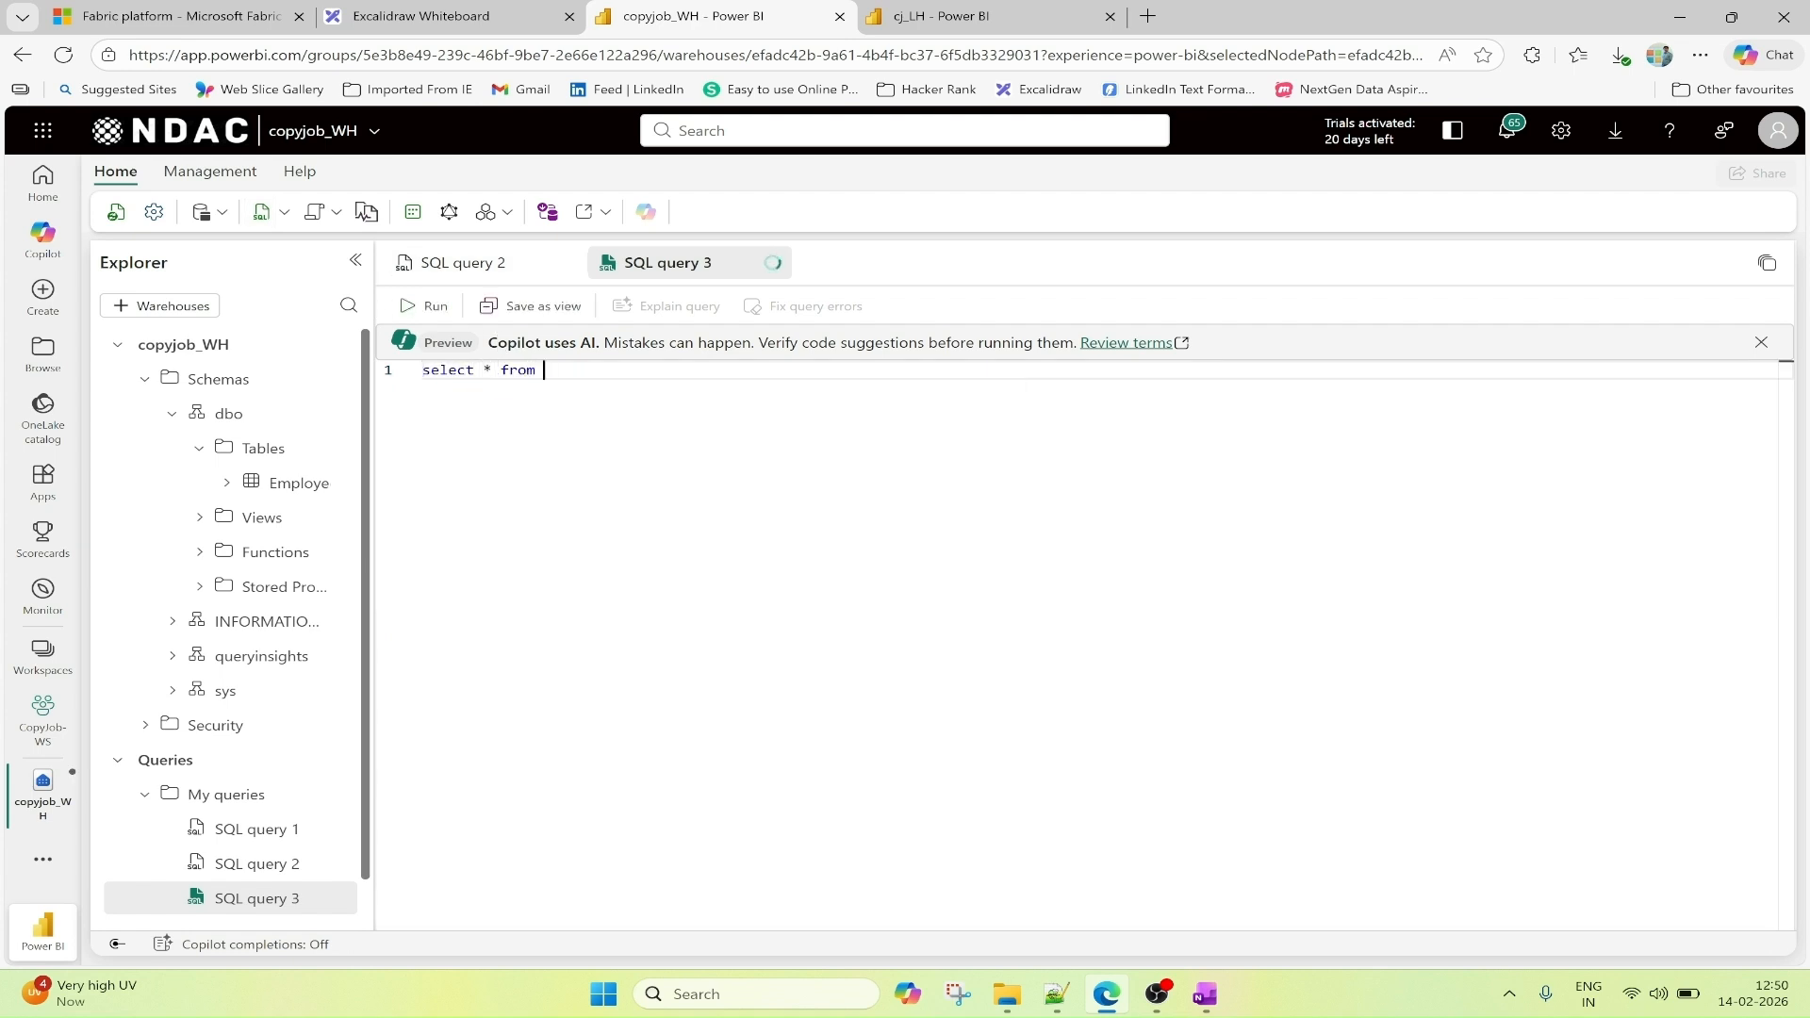
click(330, 481)
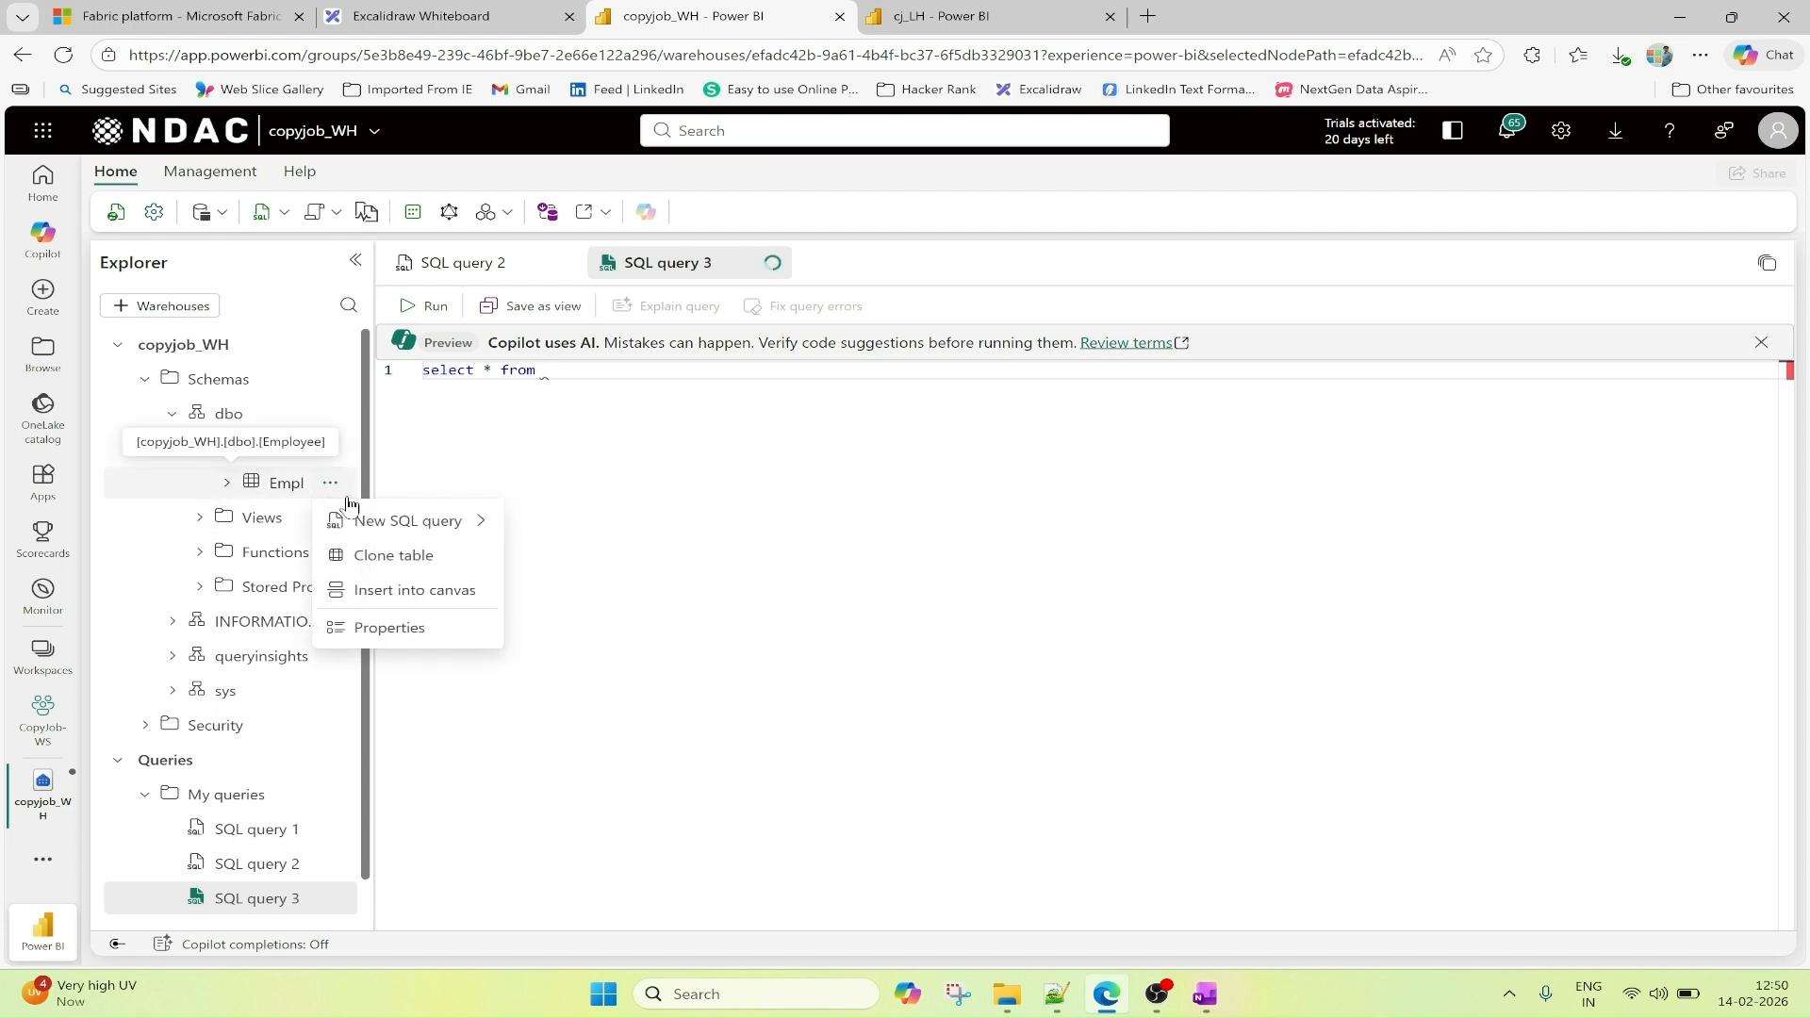
click(407, 590)
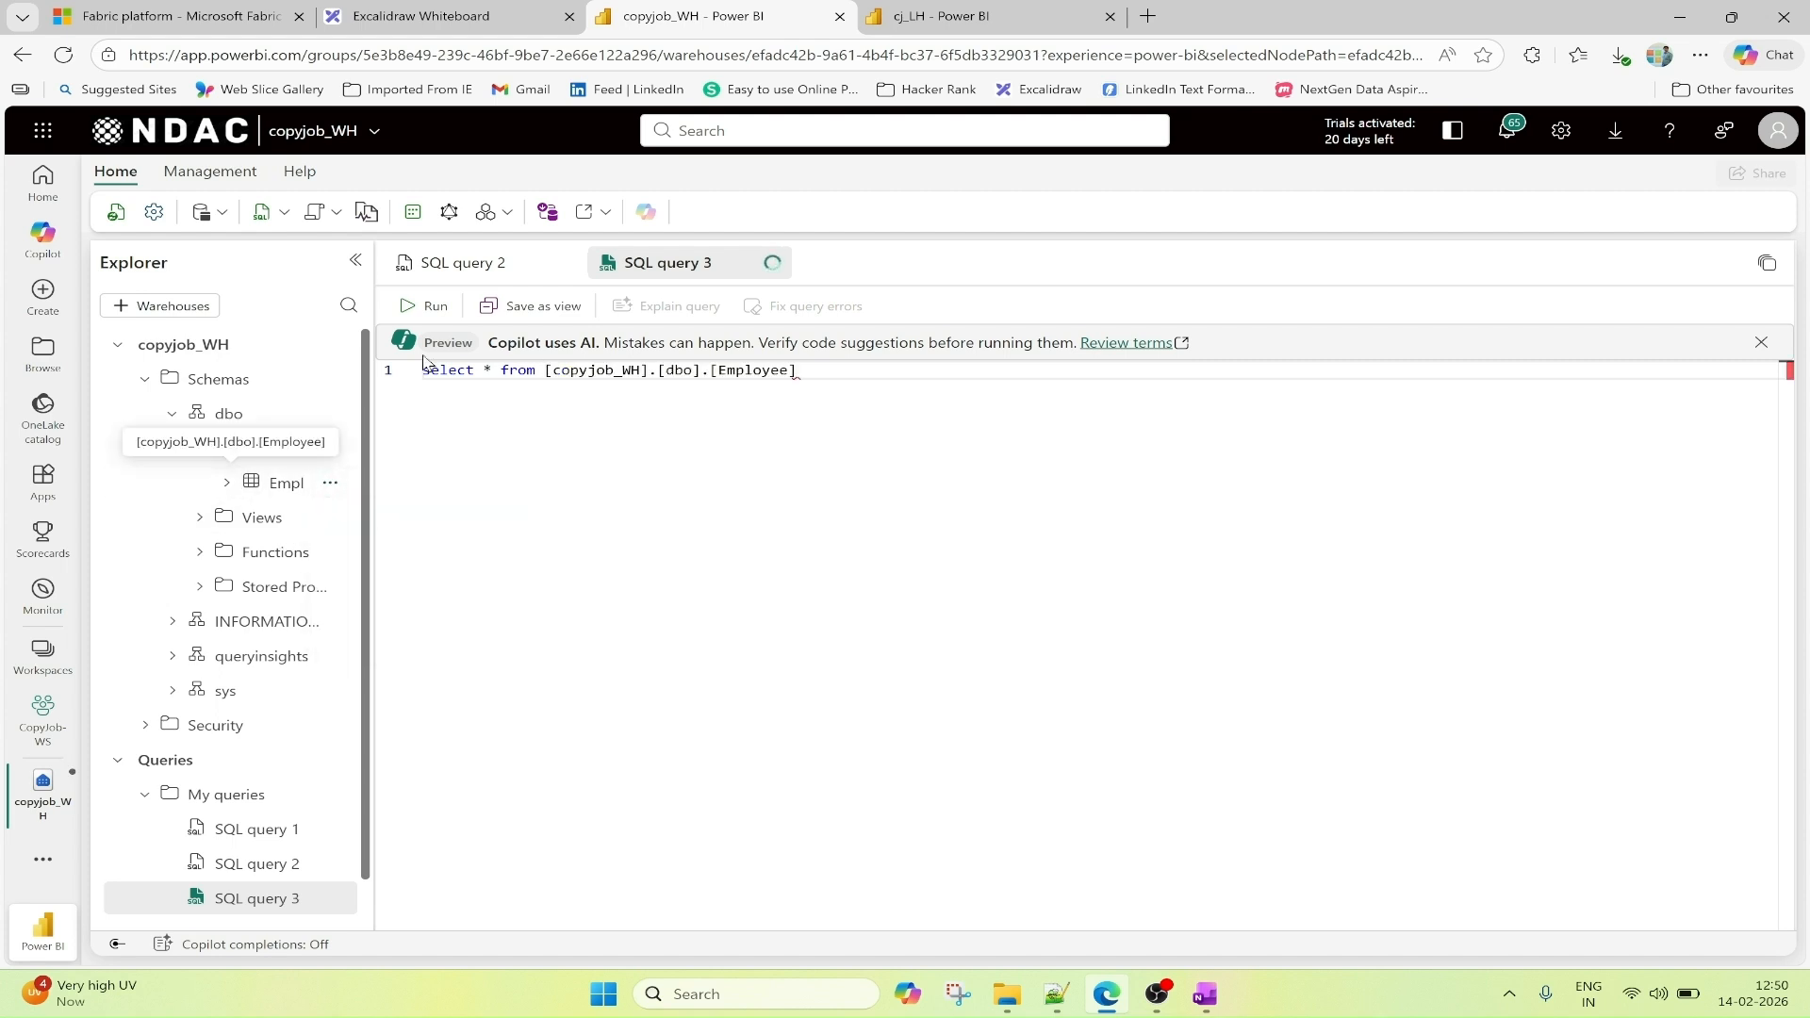
click(418, 307)
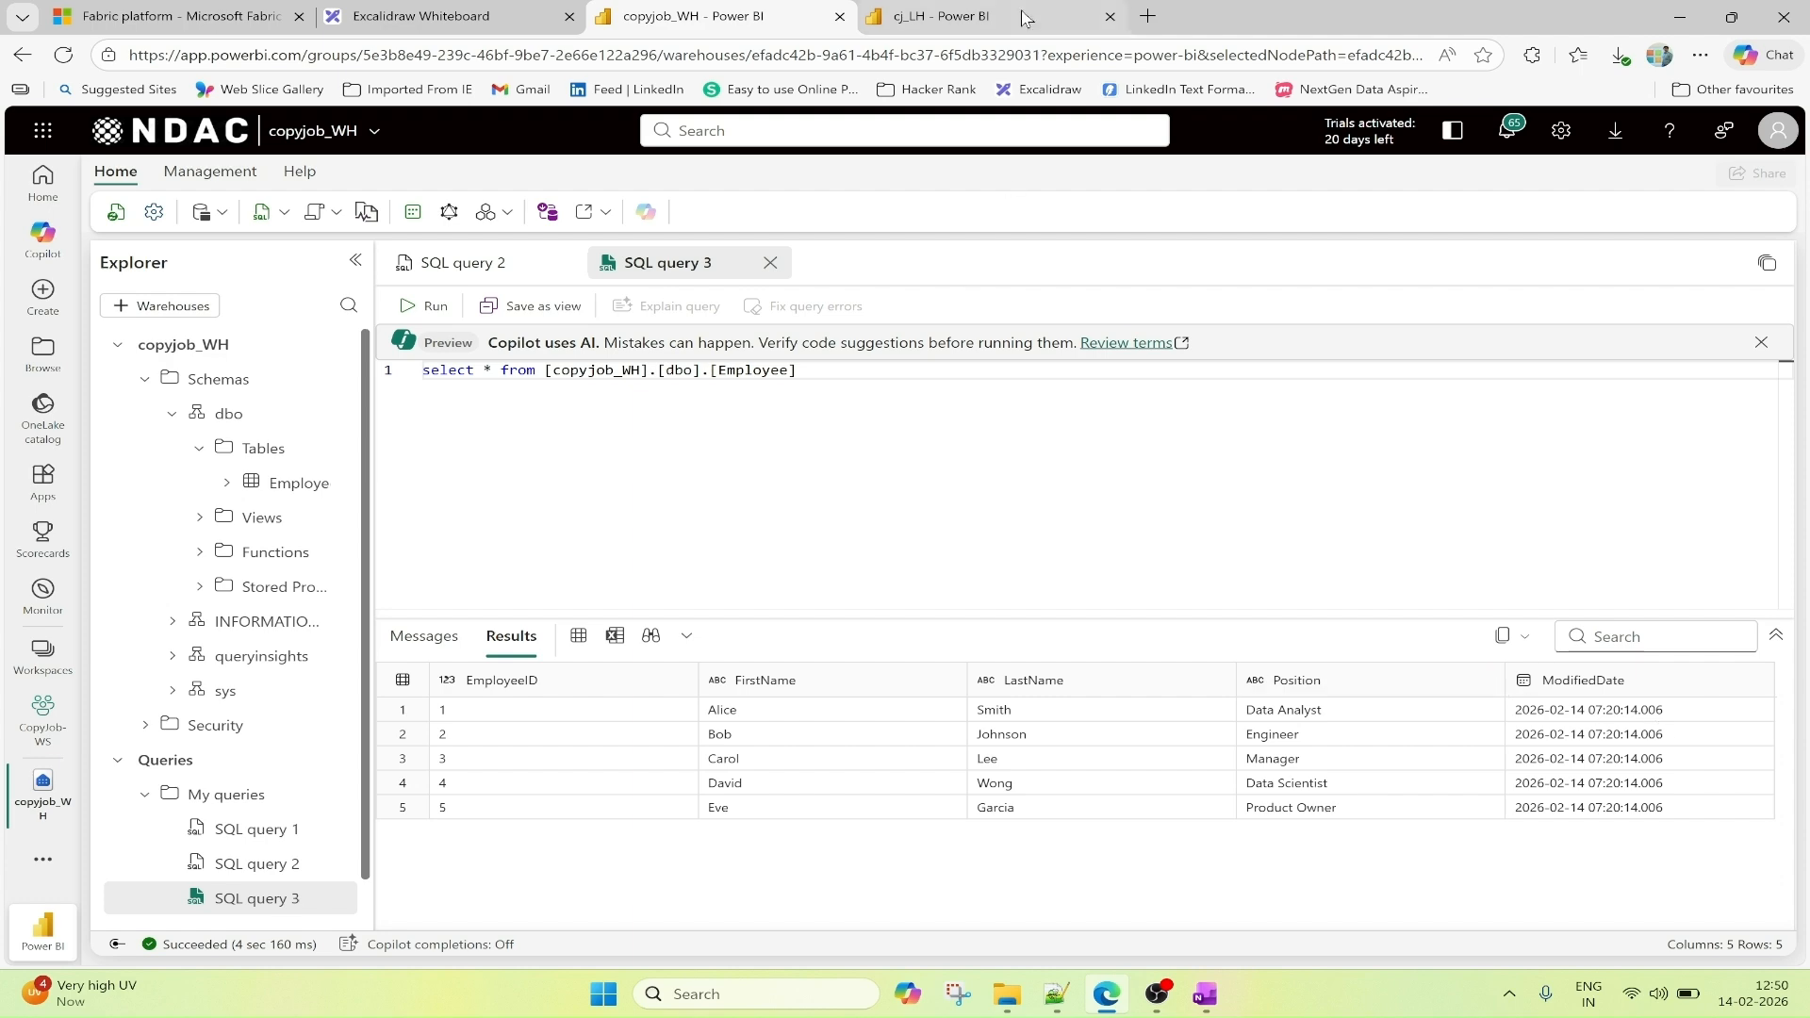
Duplicate the cj_LH lakehouse's browser tab and open the CopyJob-WS workspace in the duplicate.
click(943, 16)
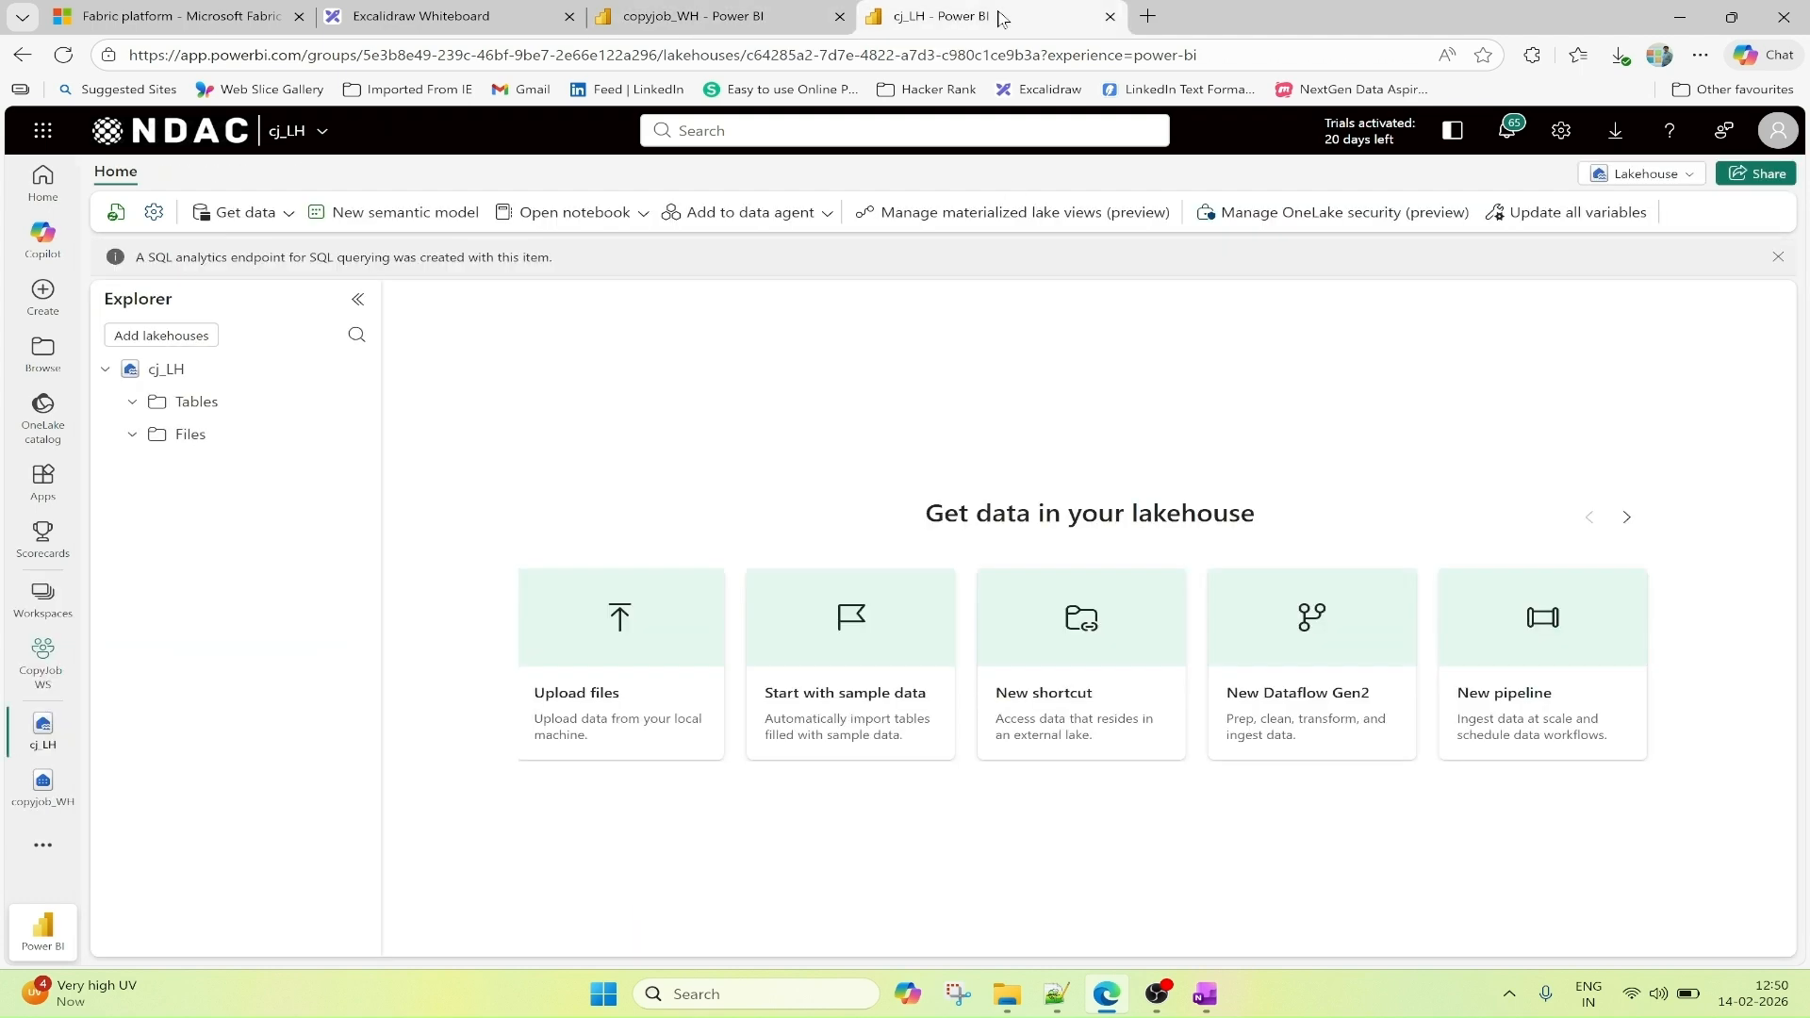
right_click(1001, 16)
click(1084, 131)
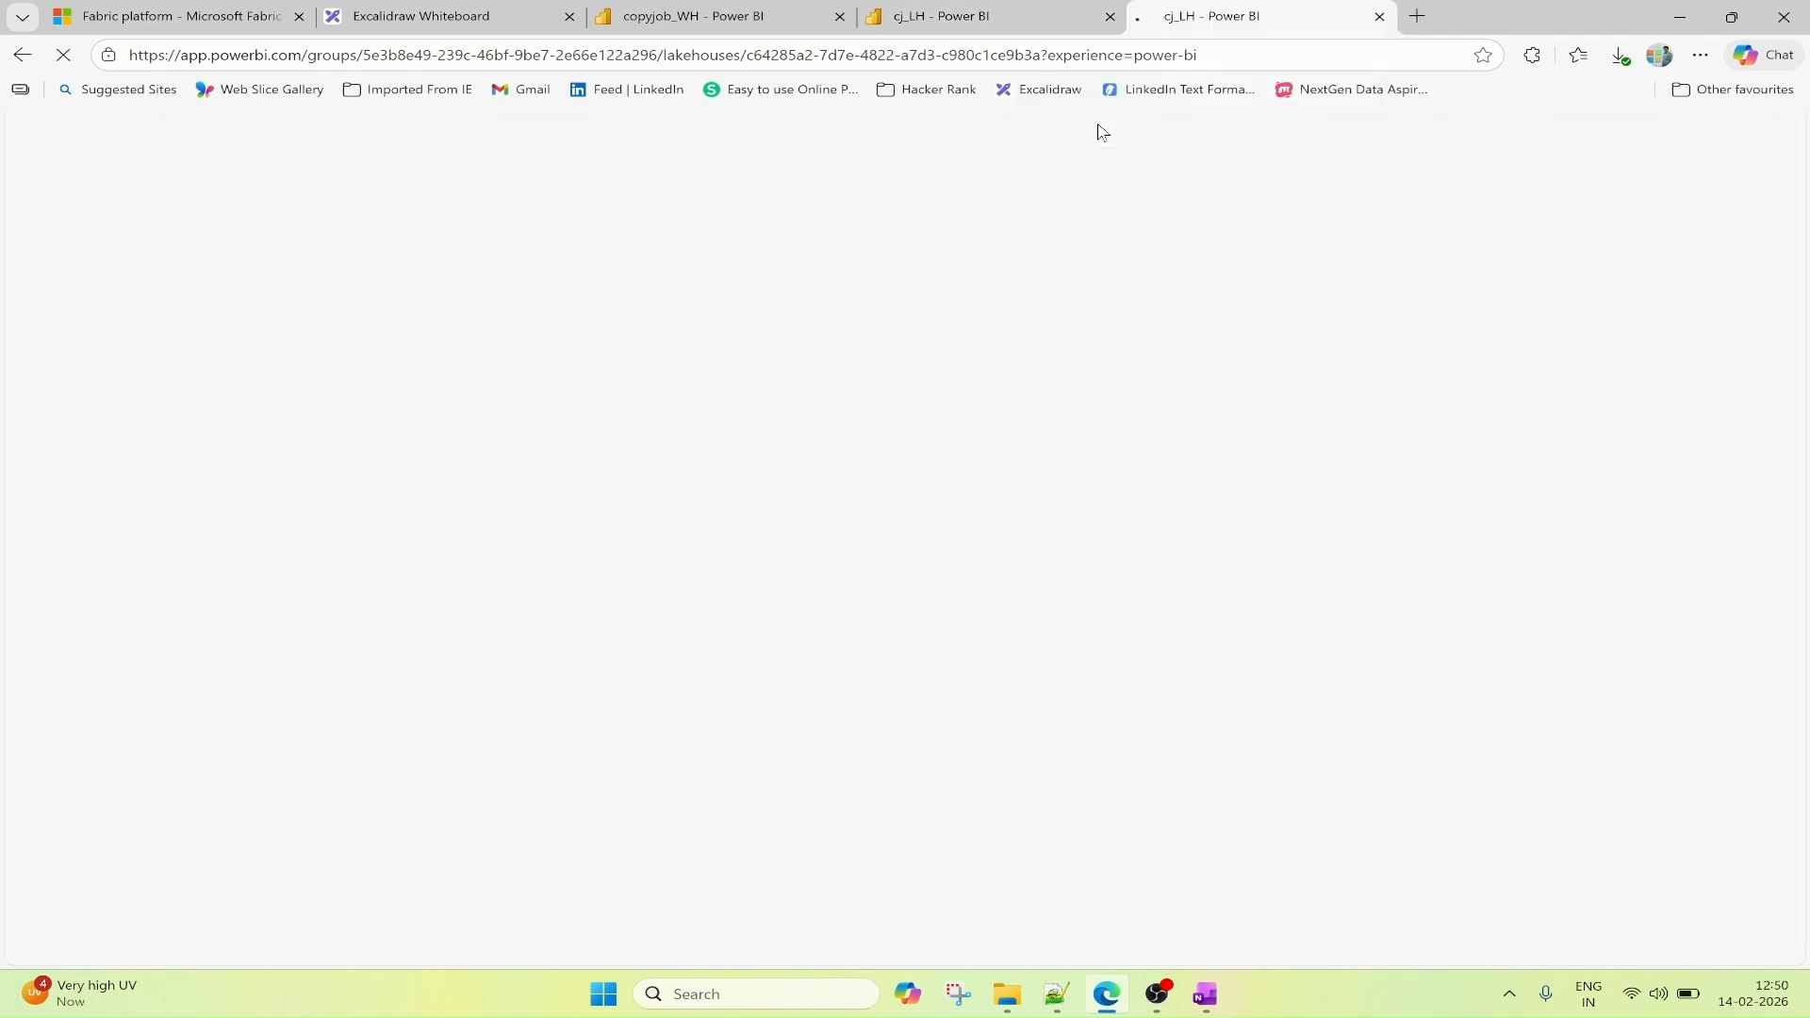
click(661, 17)
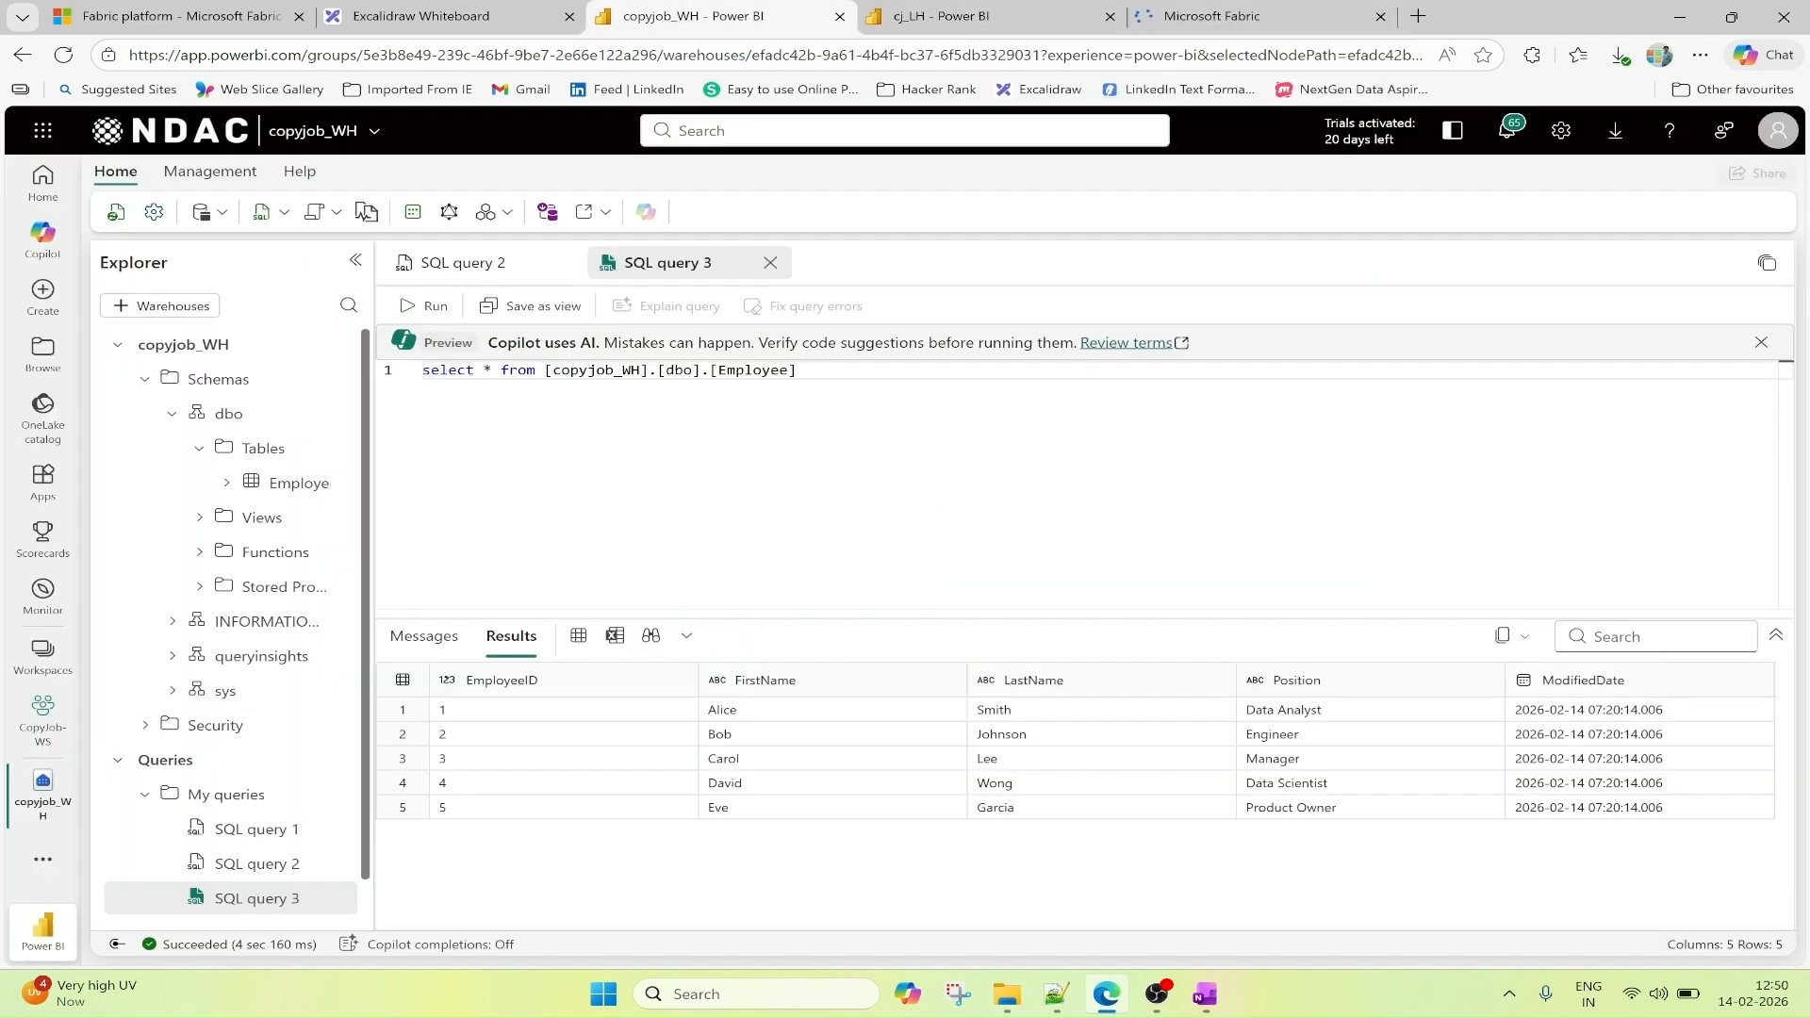
click(1216, 16)
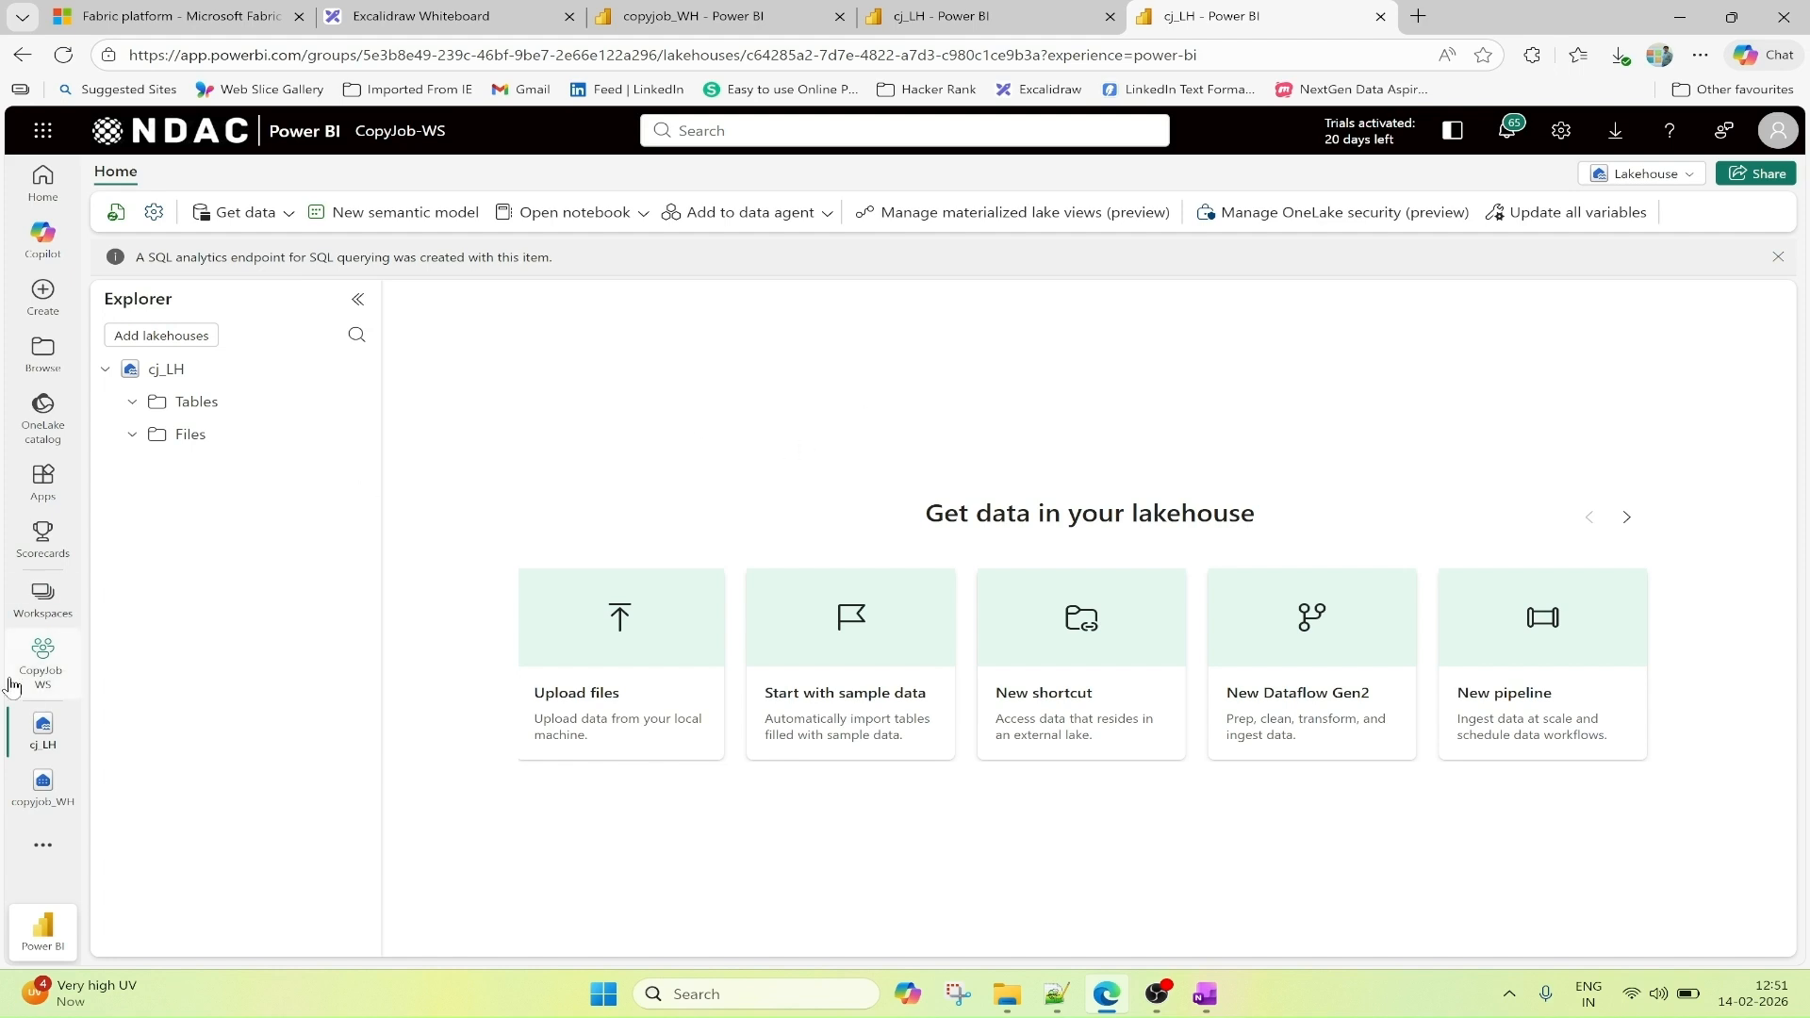
click(41, 660)
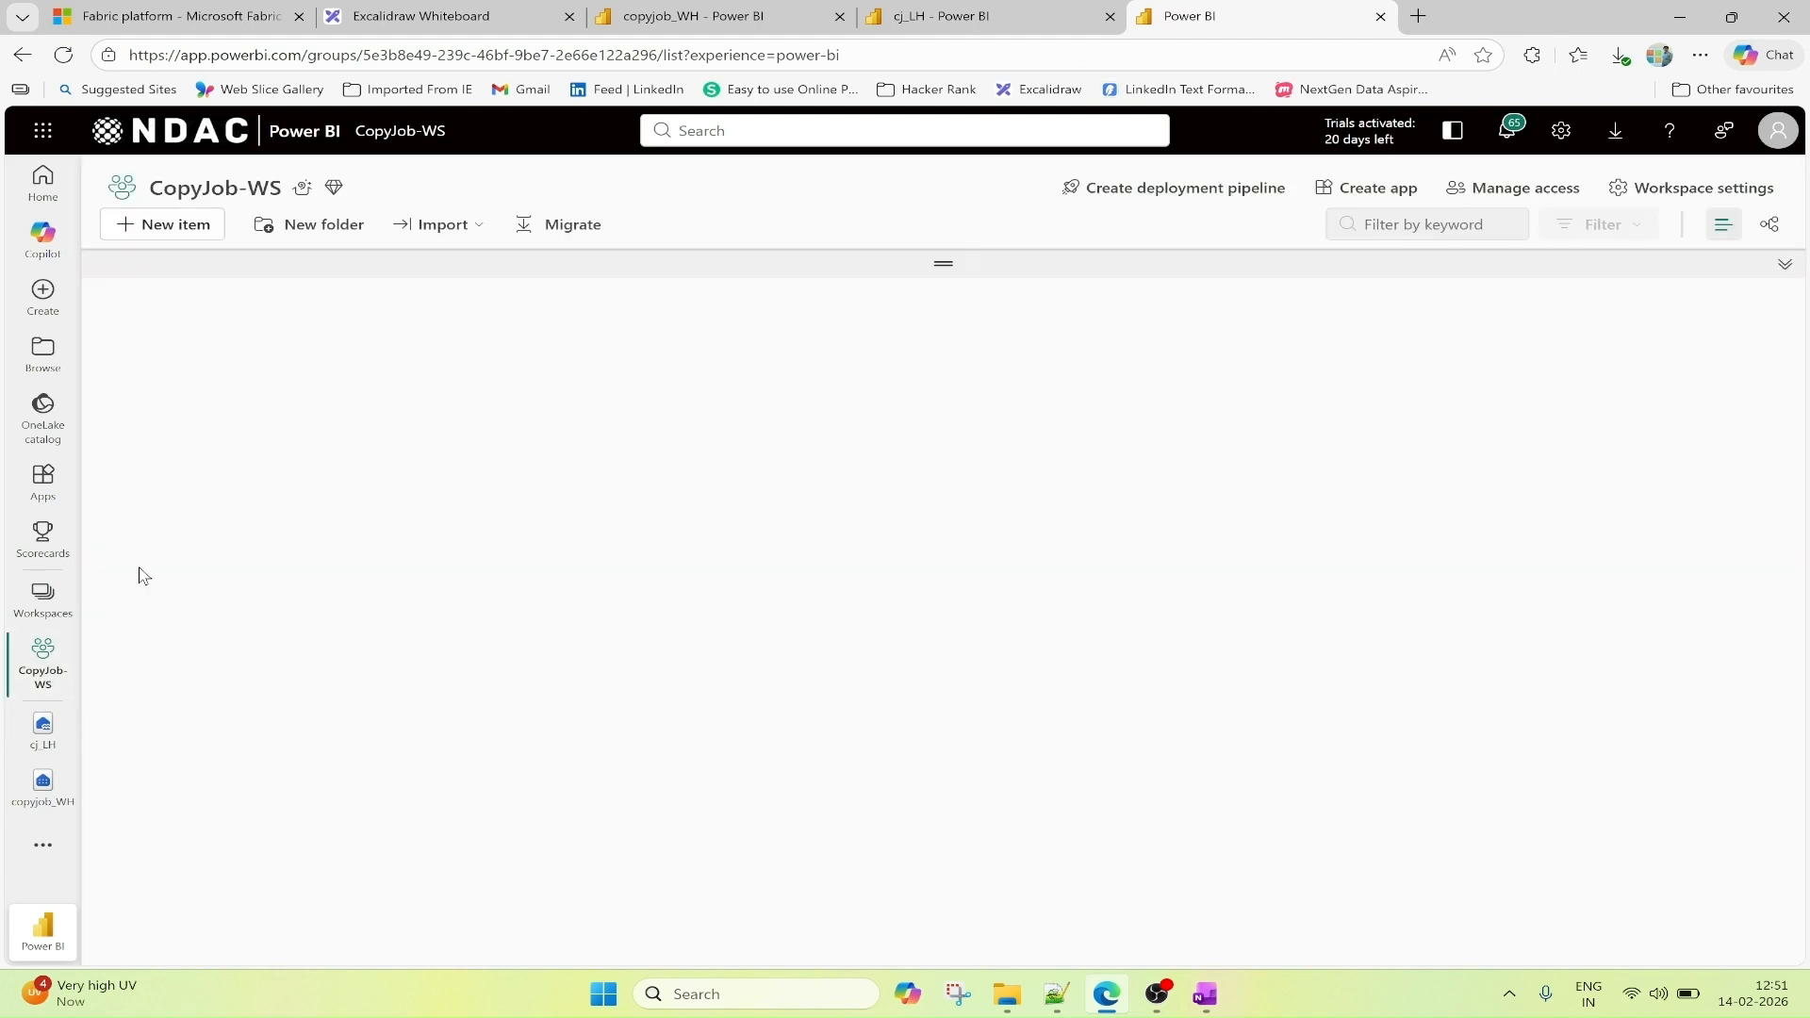
Find the Copy job item type by filtering for "copy" and create a copy job named copyjob1 in CopyJob-WS.
click(156, 236)
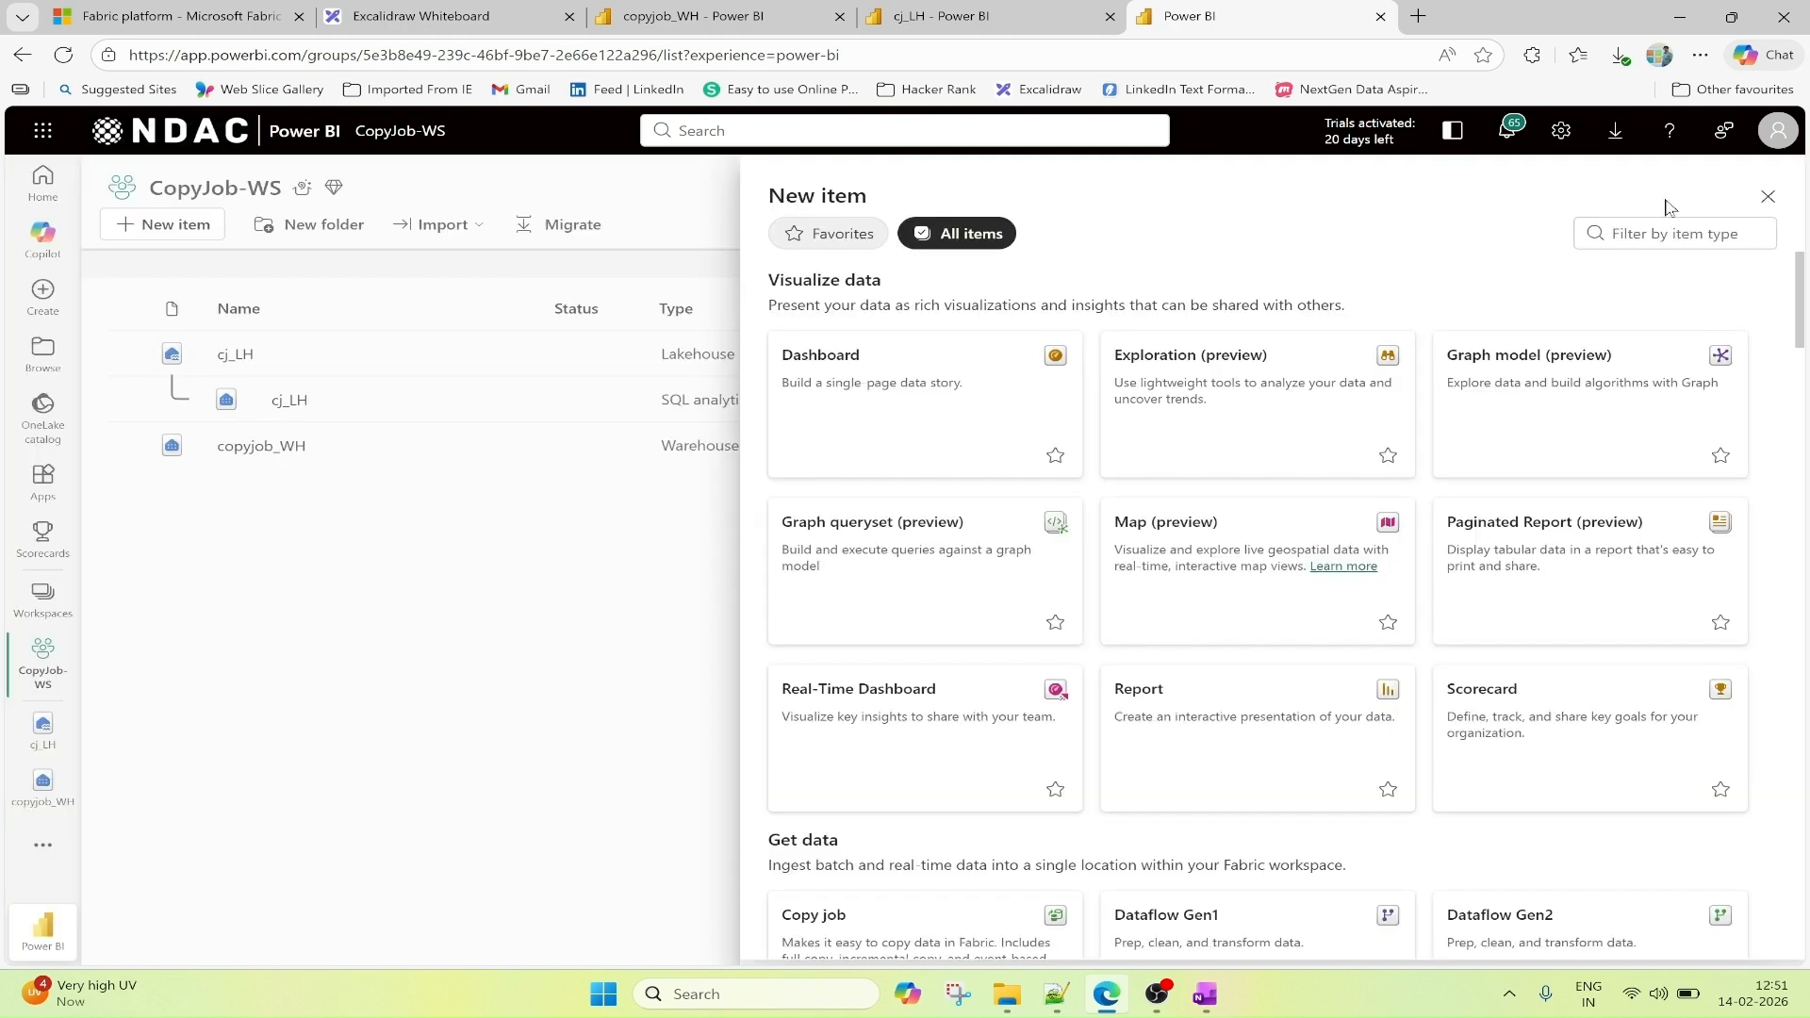
click(1692, 232)
text(copy)
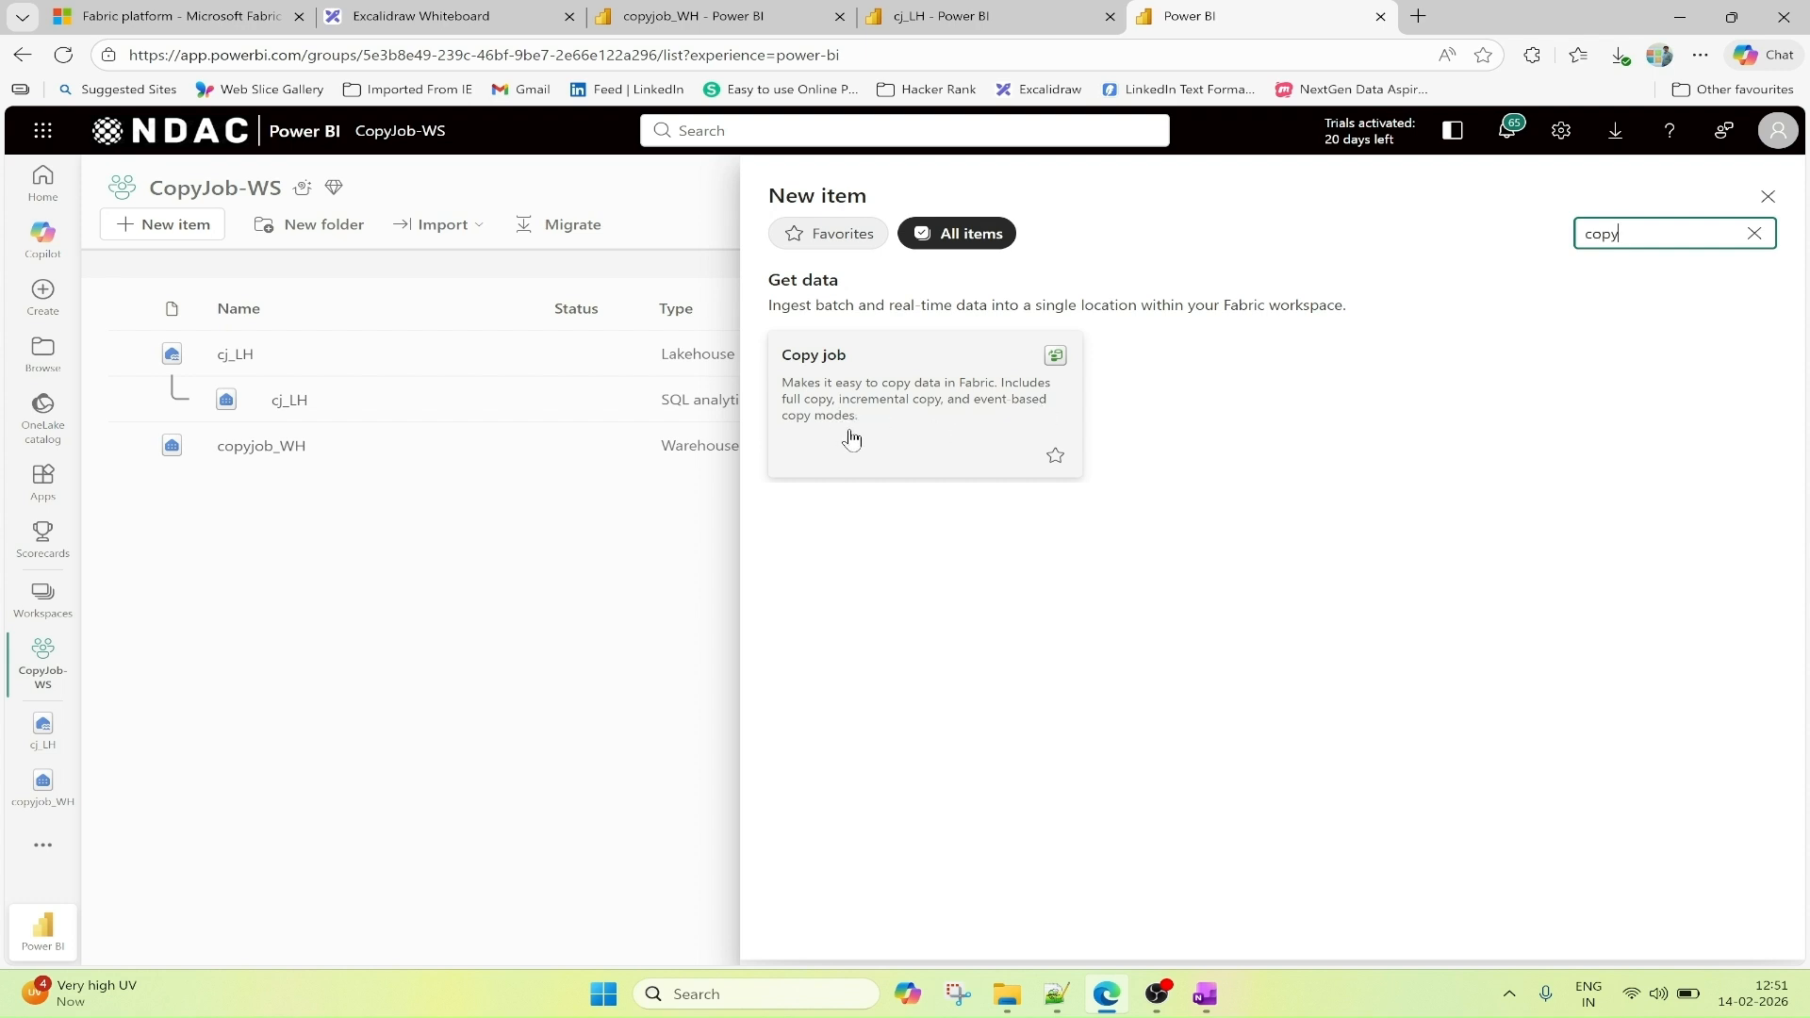
click(829, 392)
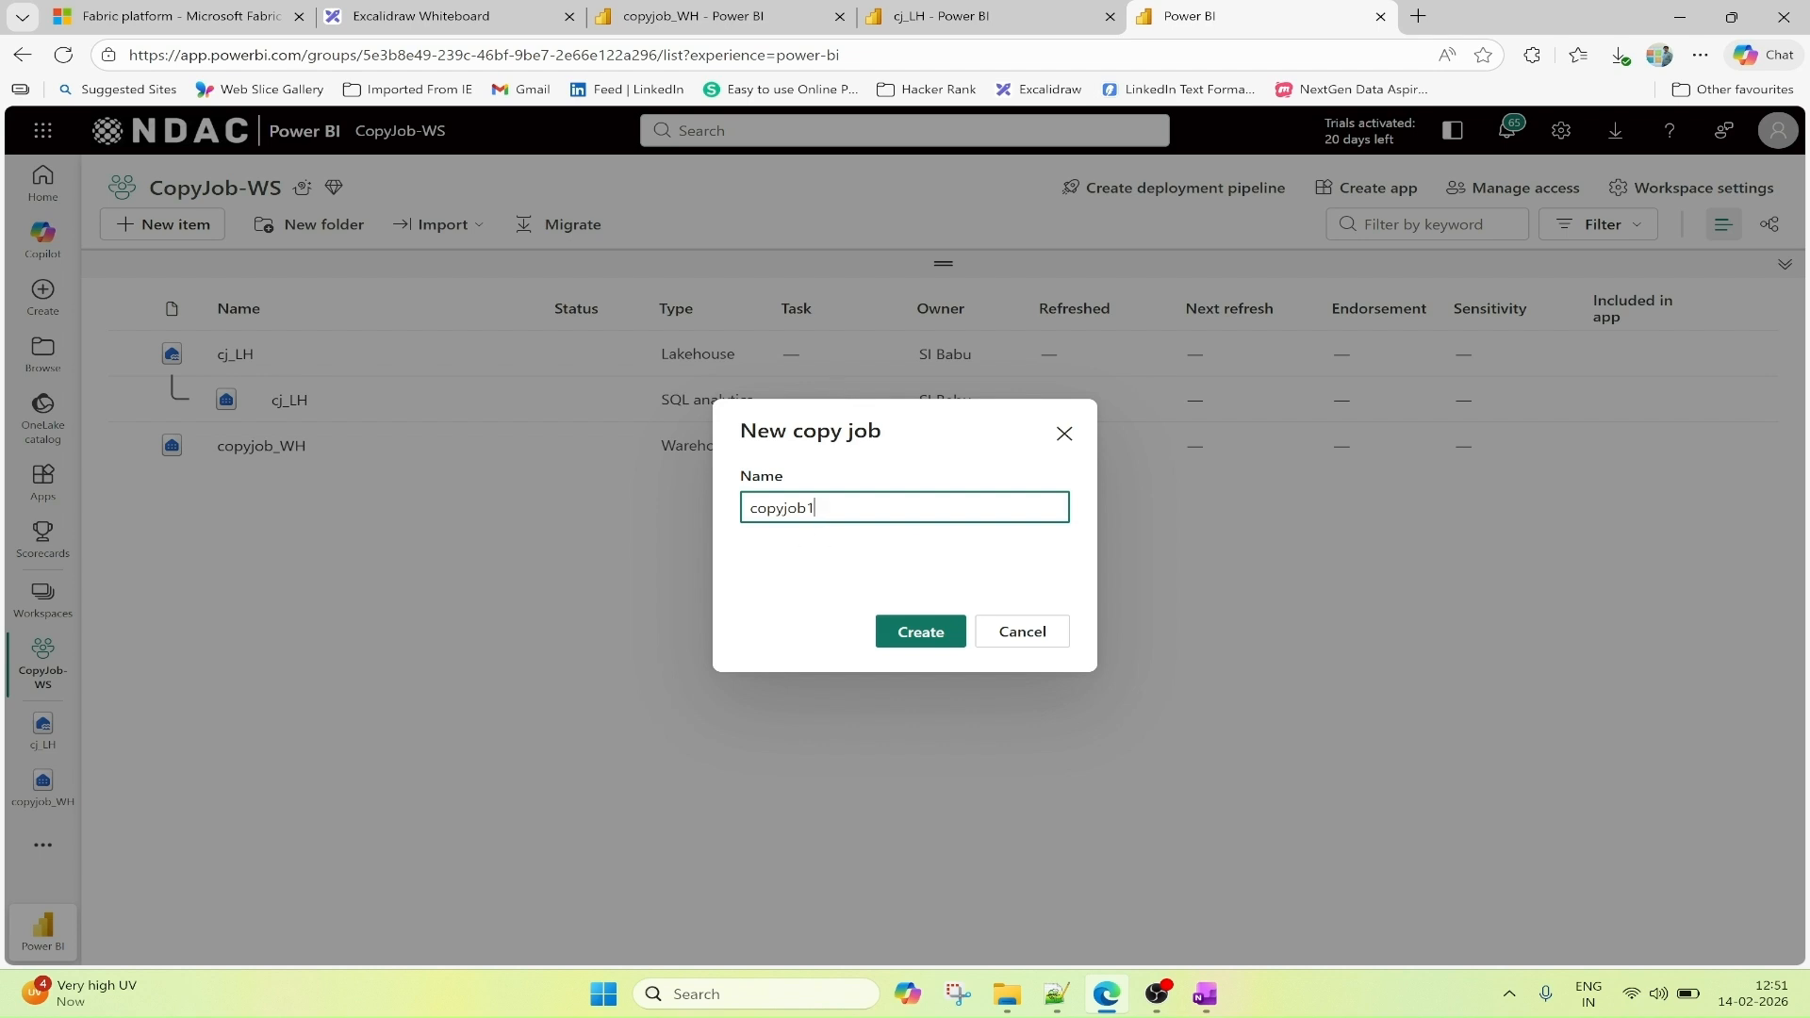
click(921, 634)
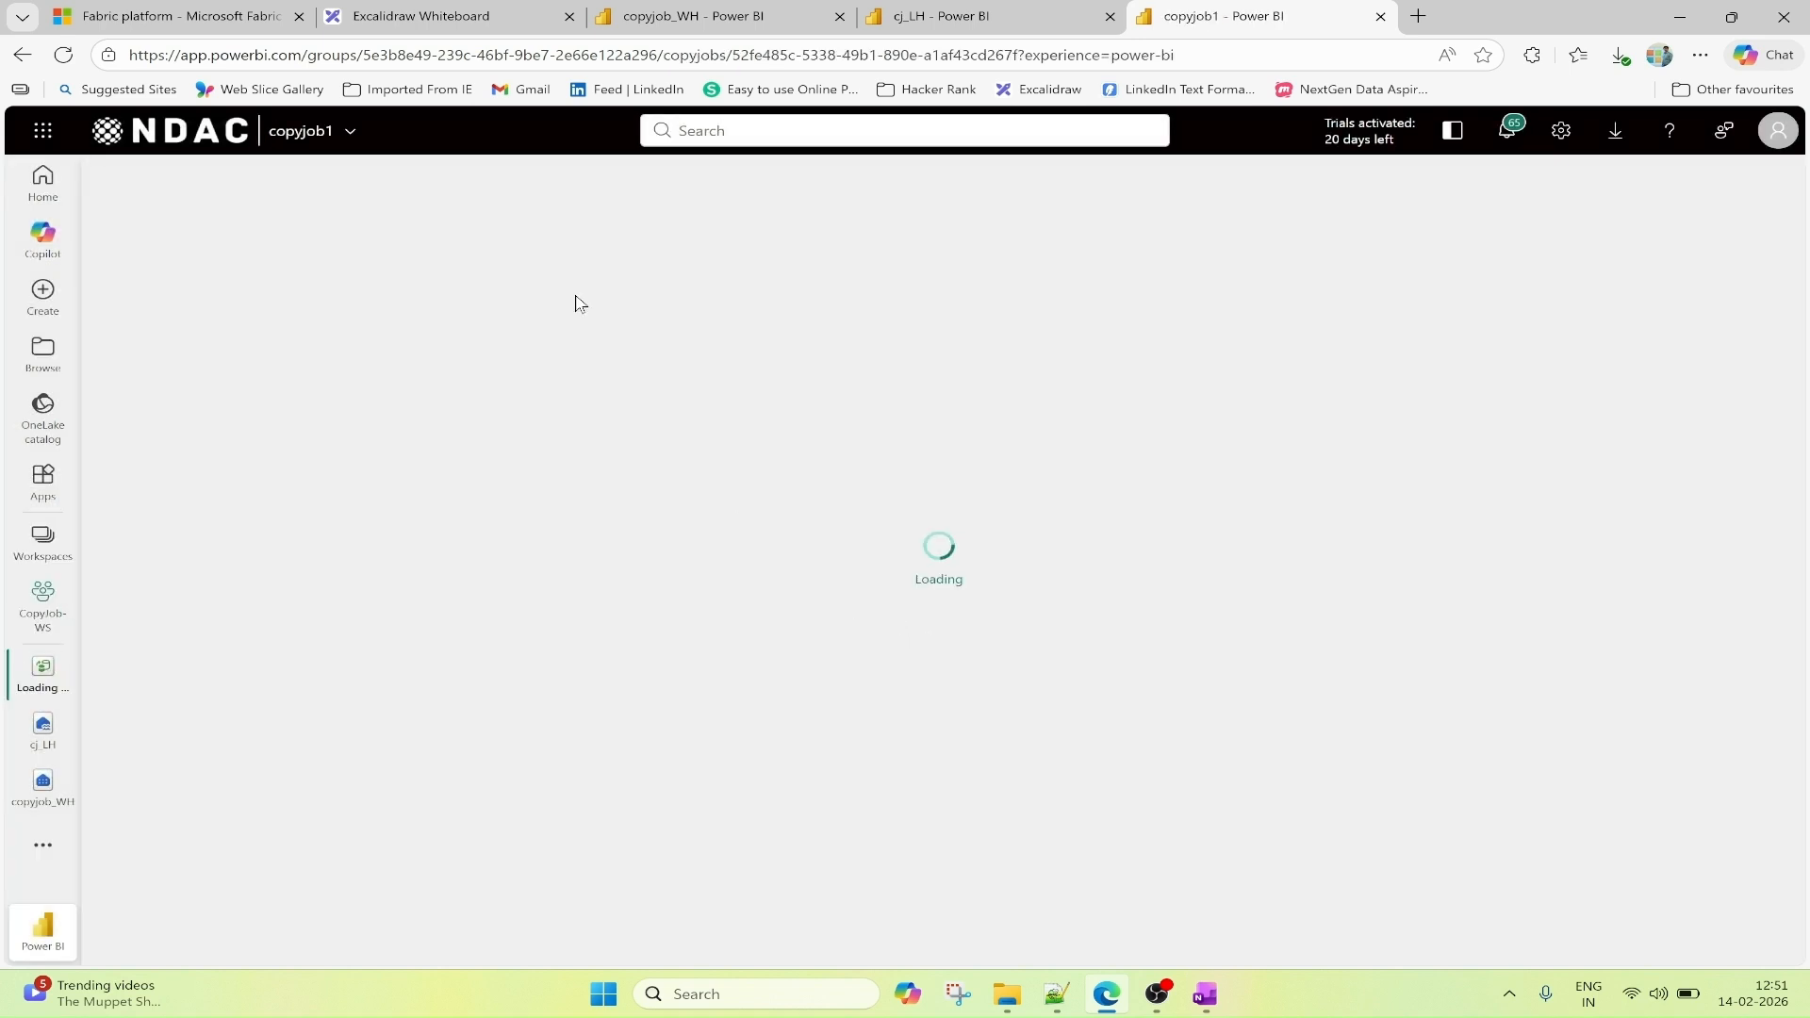
Review the copy job architecture diagram in Excalidraw and choose the copyjob_WH warehouse as copyjob1's data source.
click(468, 15)
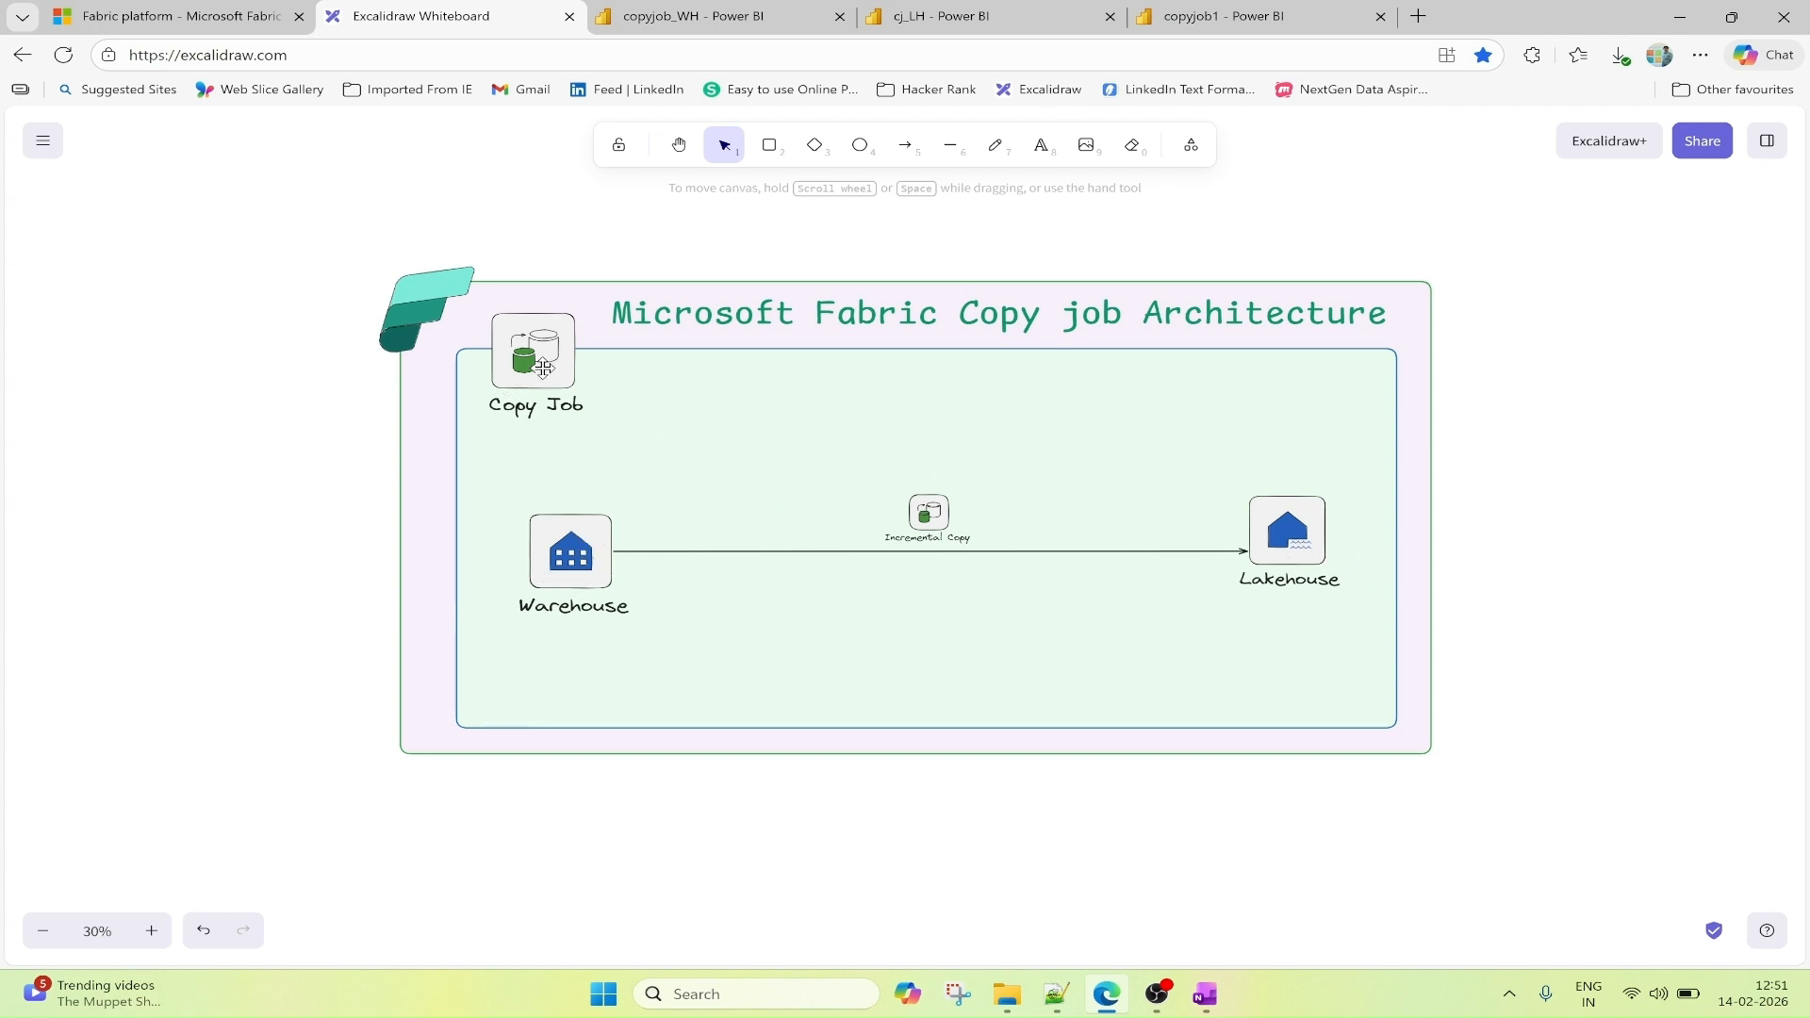
click(1178, 13)
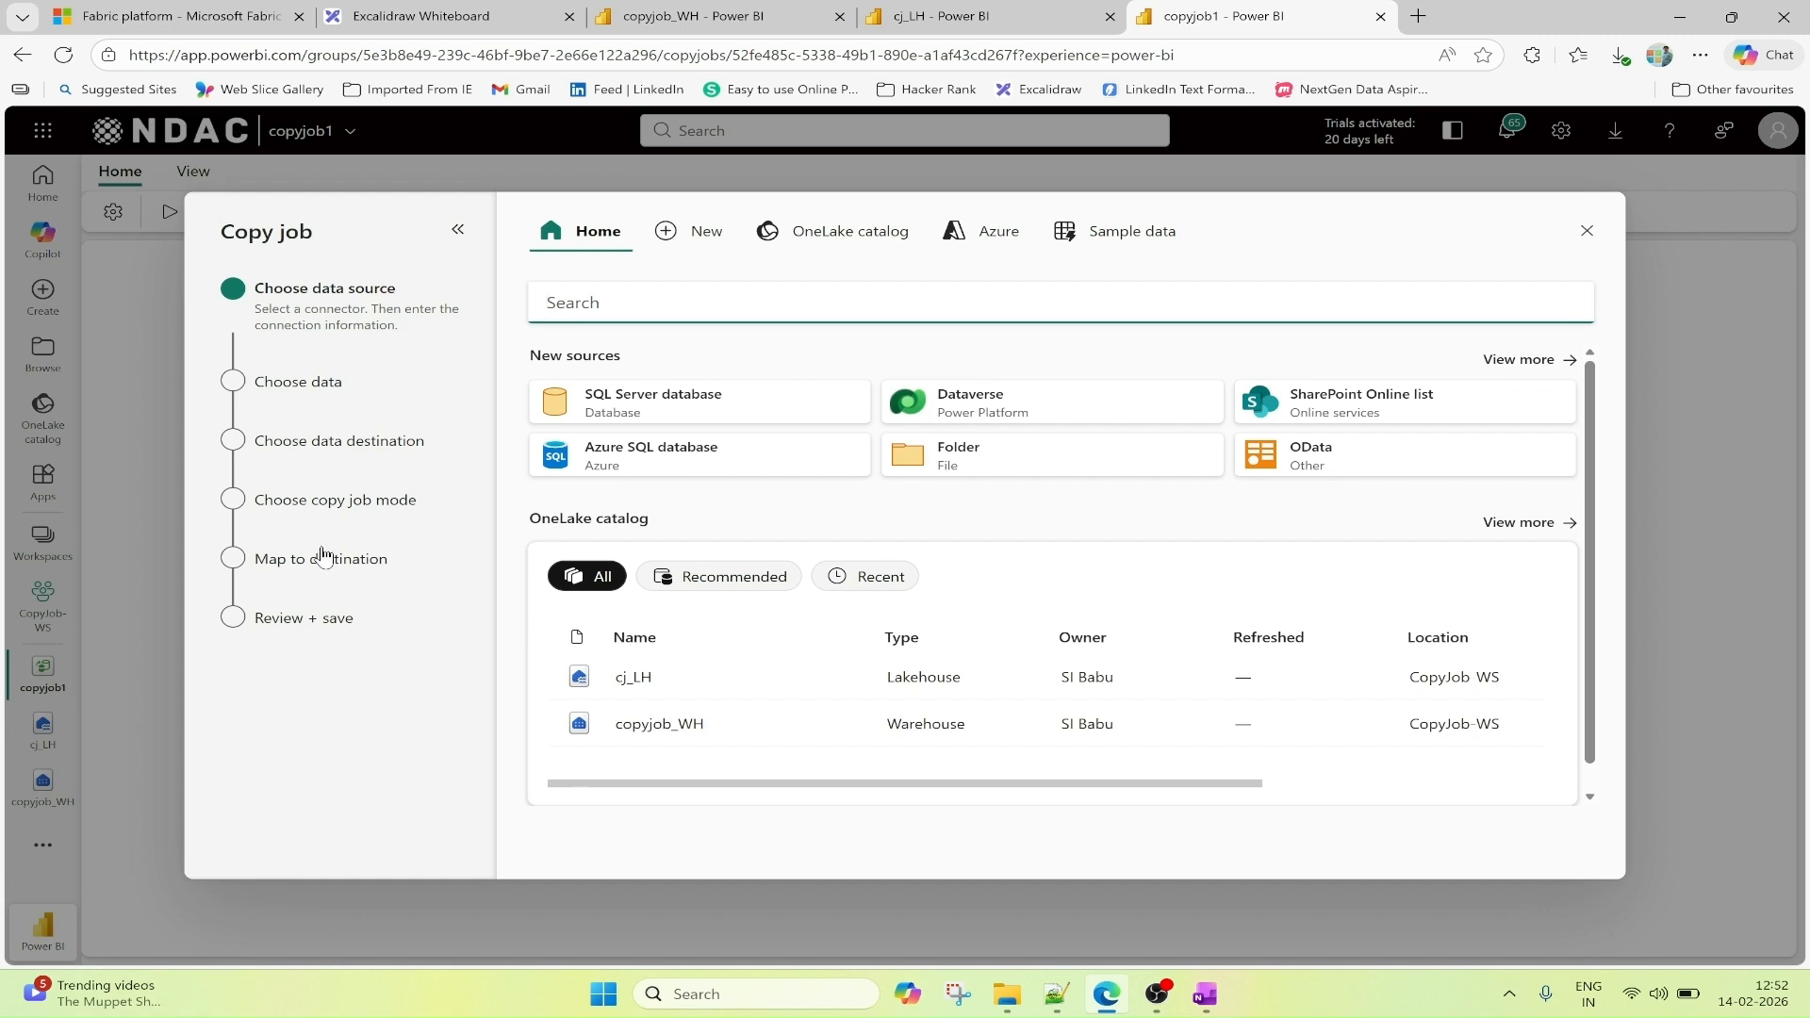
click(424, 16)
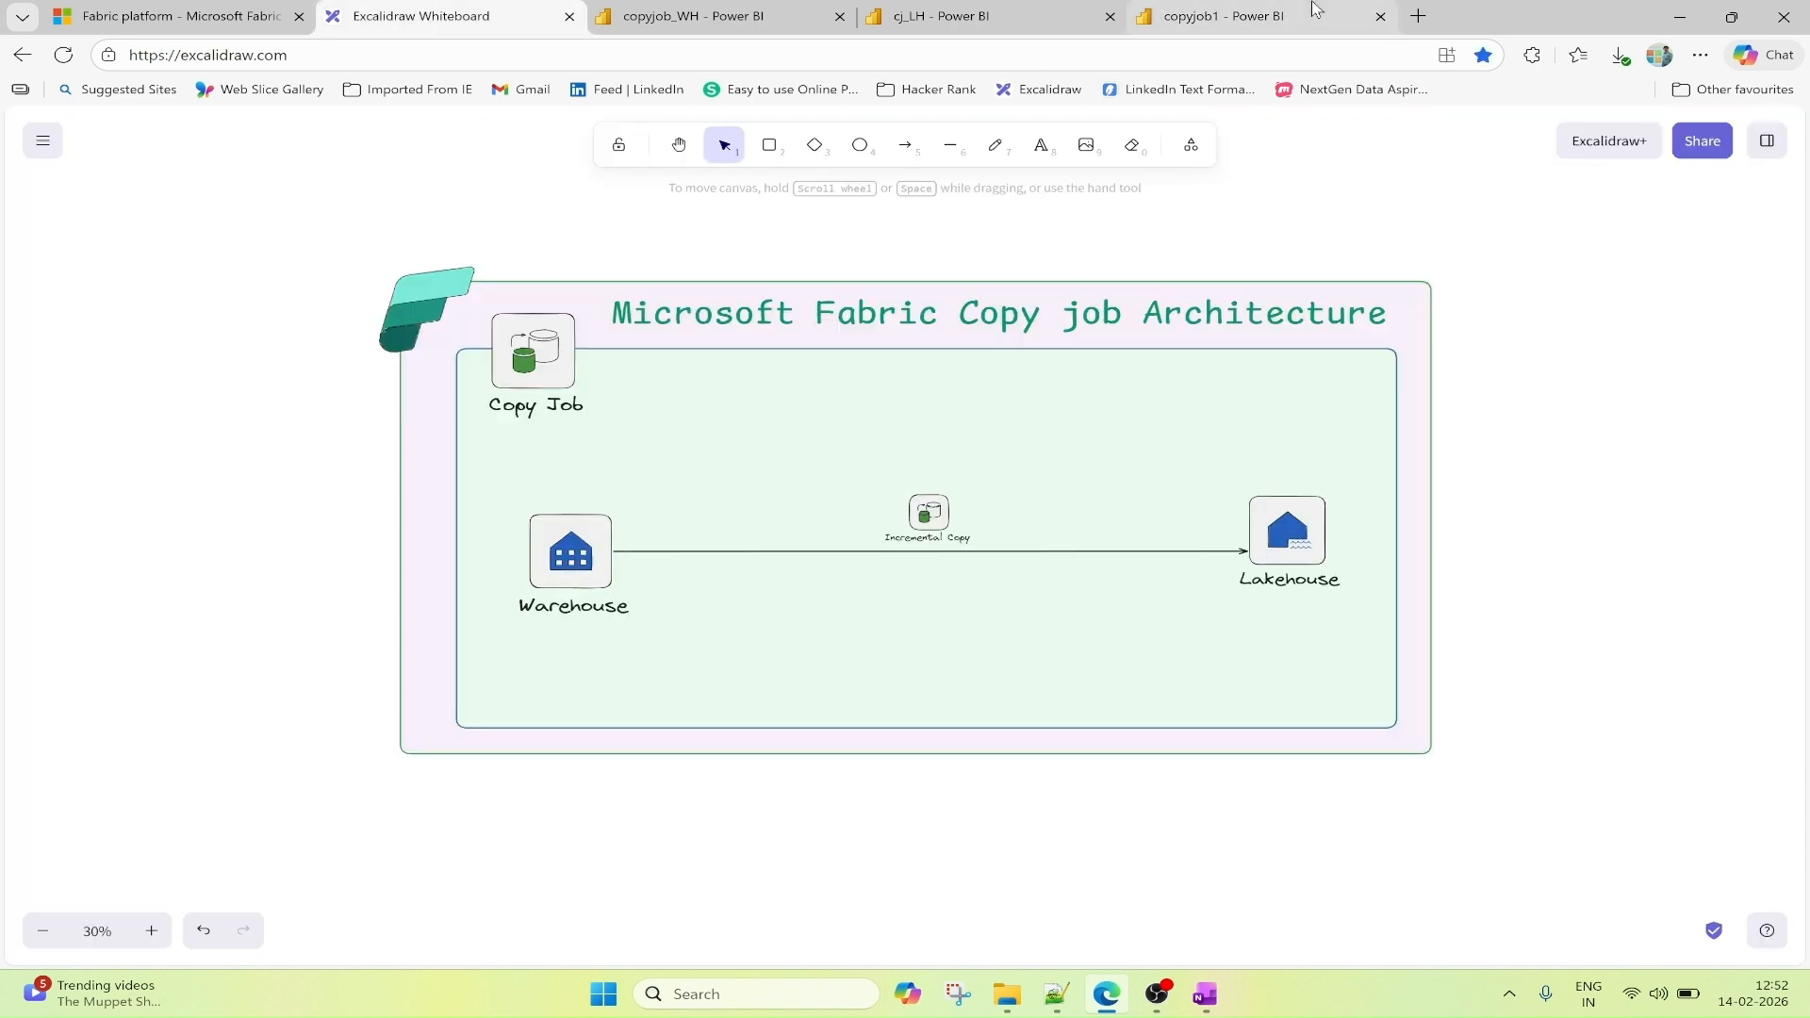
click(1277, 22)
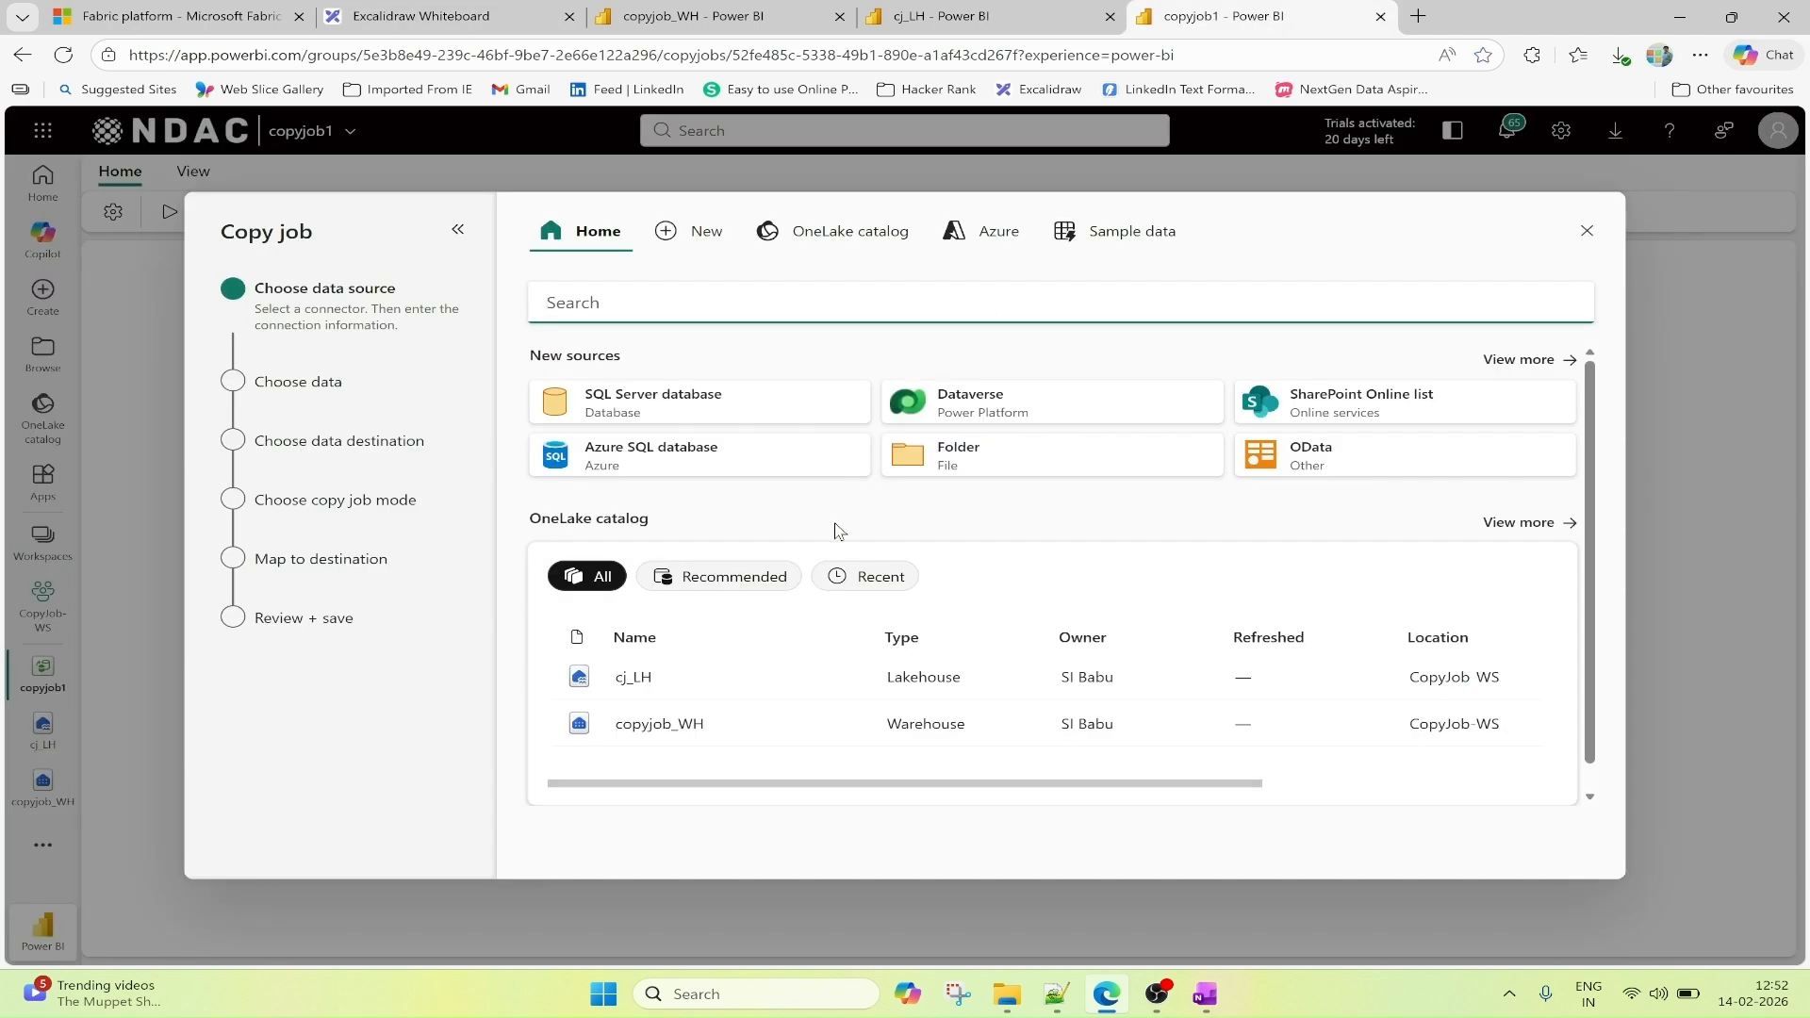
click(693, 735)
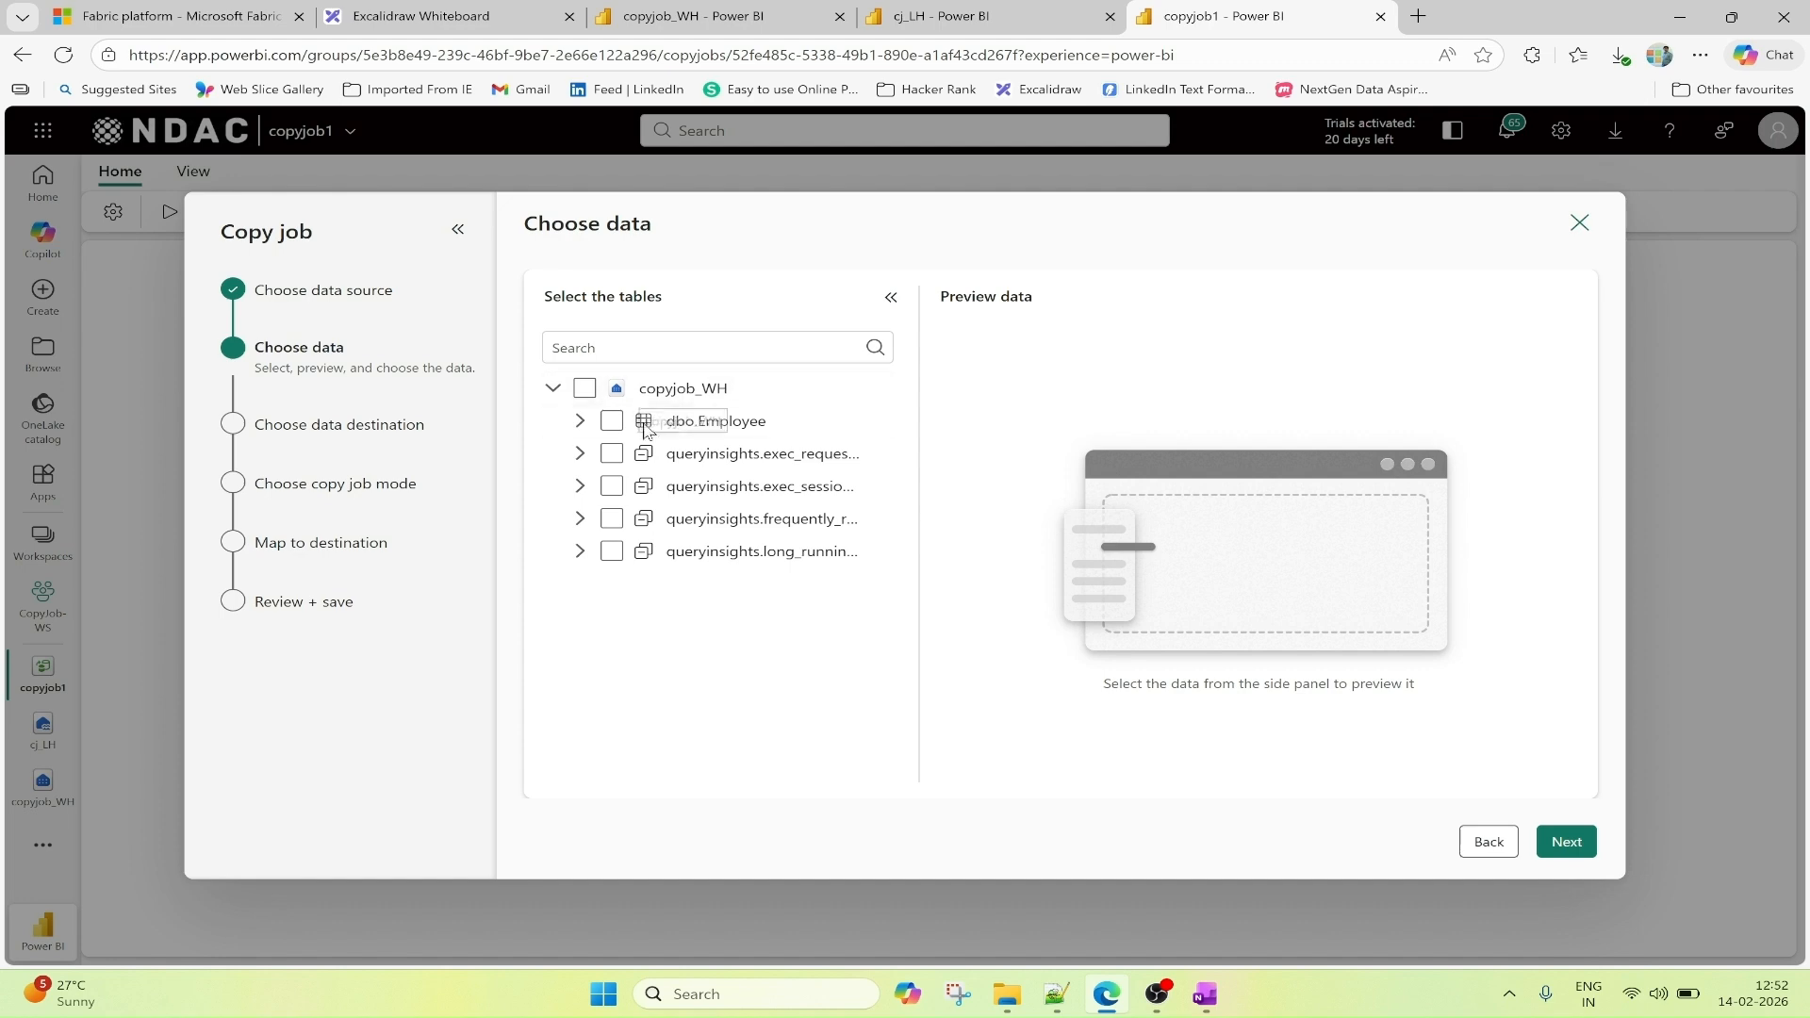
Compare with the warehouse's tables, select dbo.Employee as the data to copy, and continue to the data destination stage.
click(693, 16)
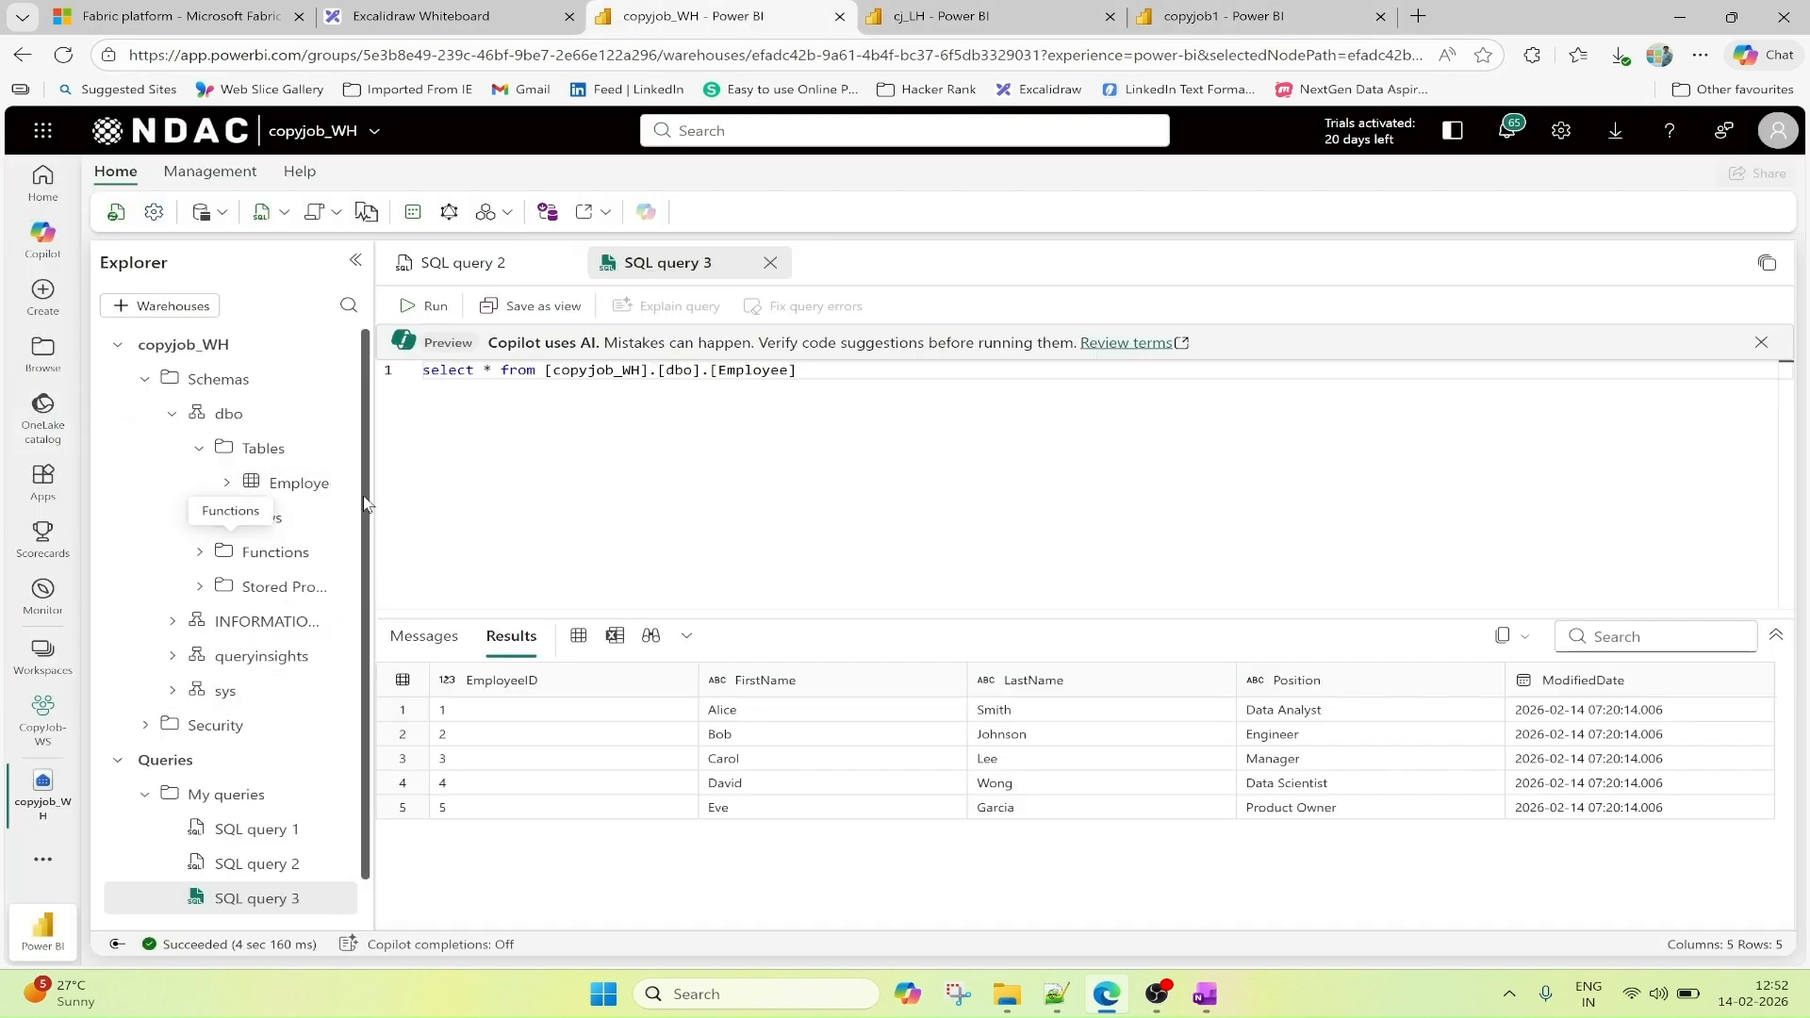
click(1224, 16)
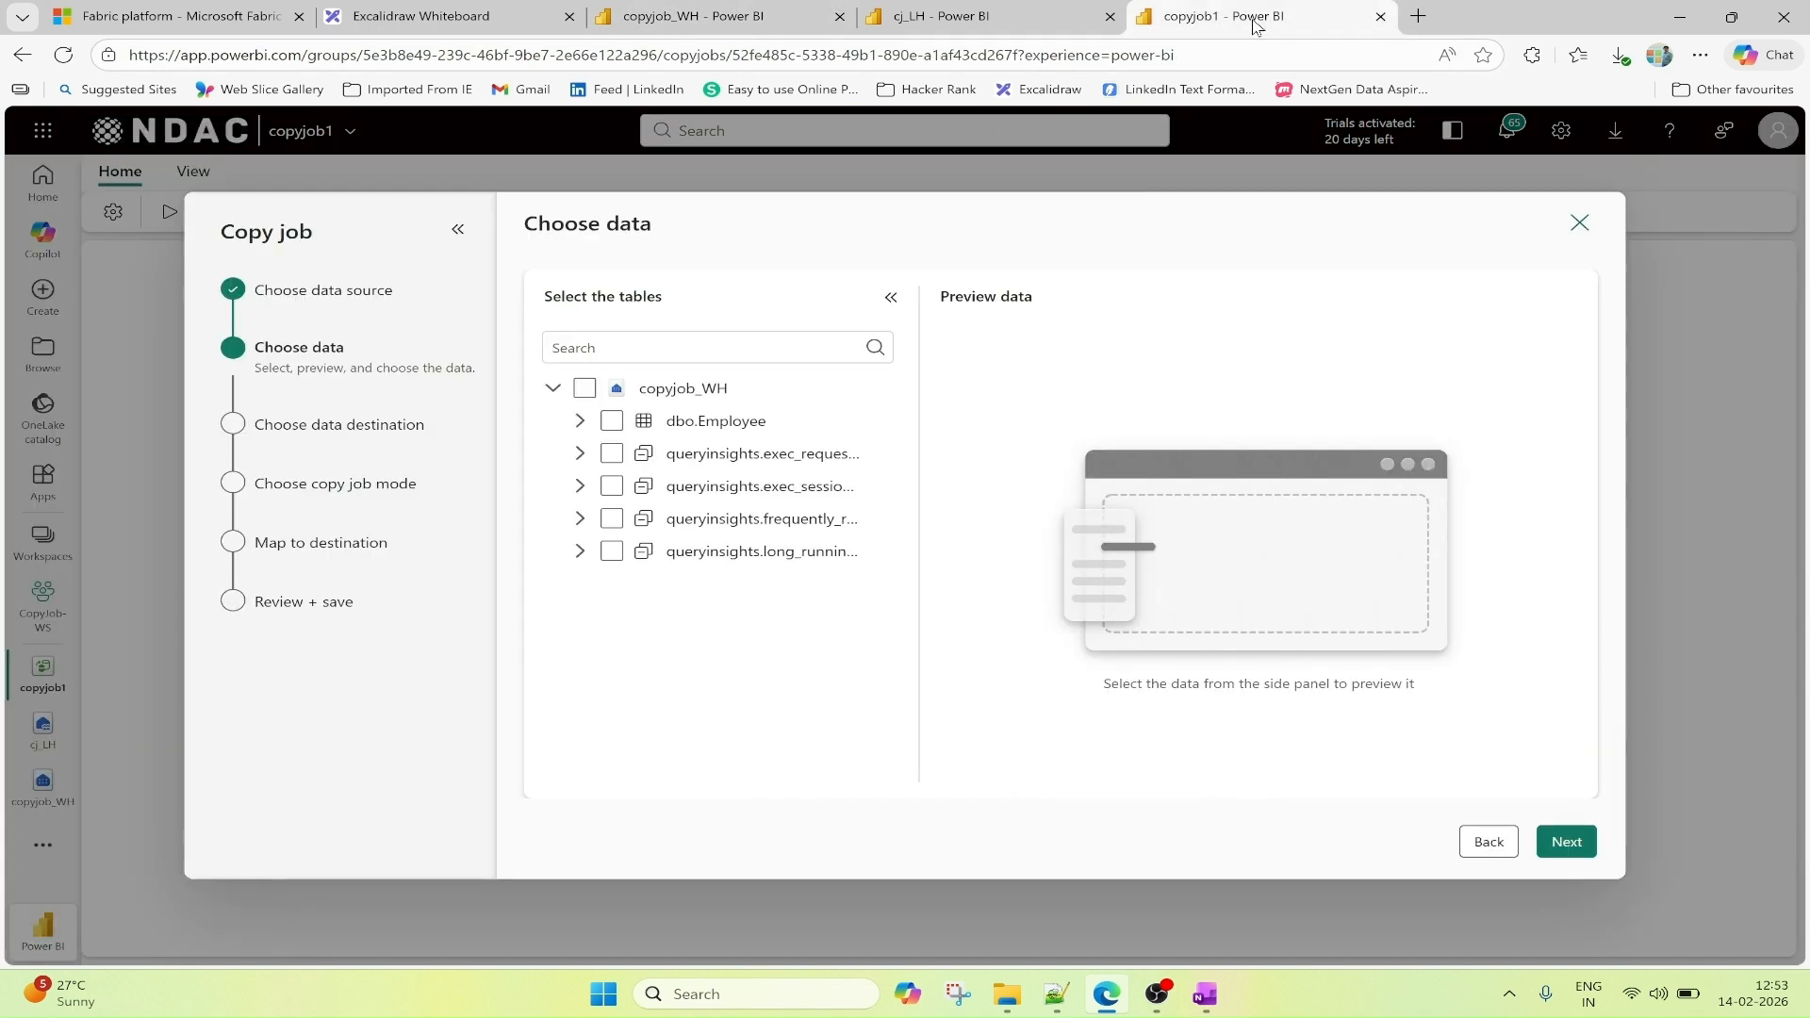
click(612, 422)
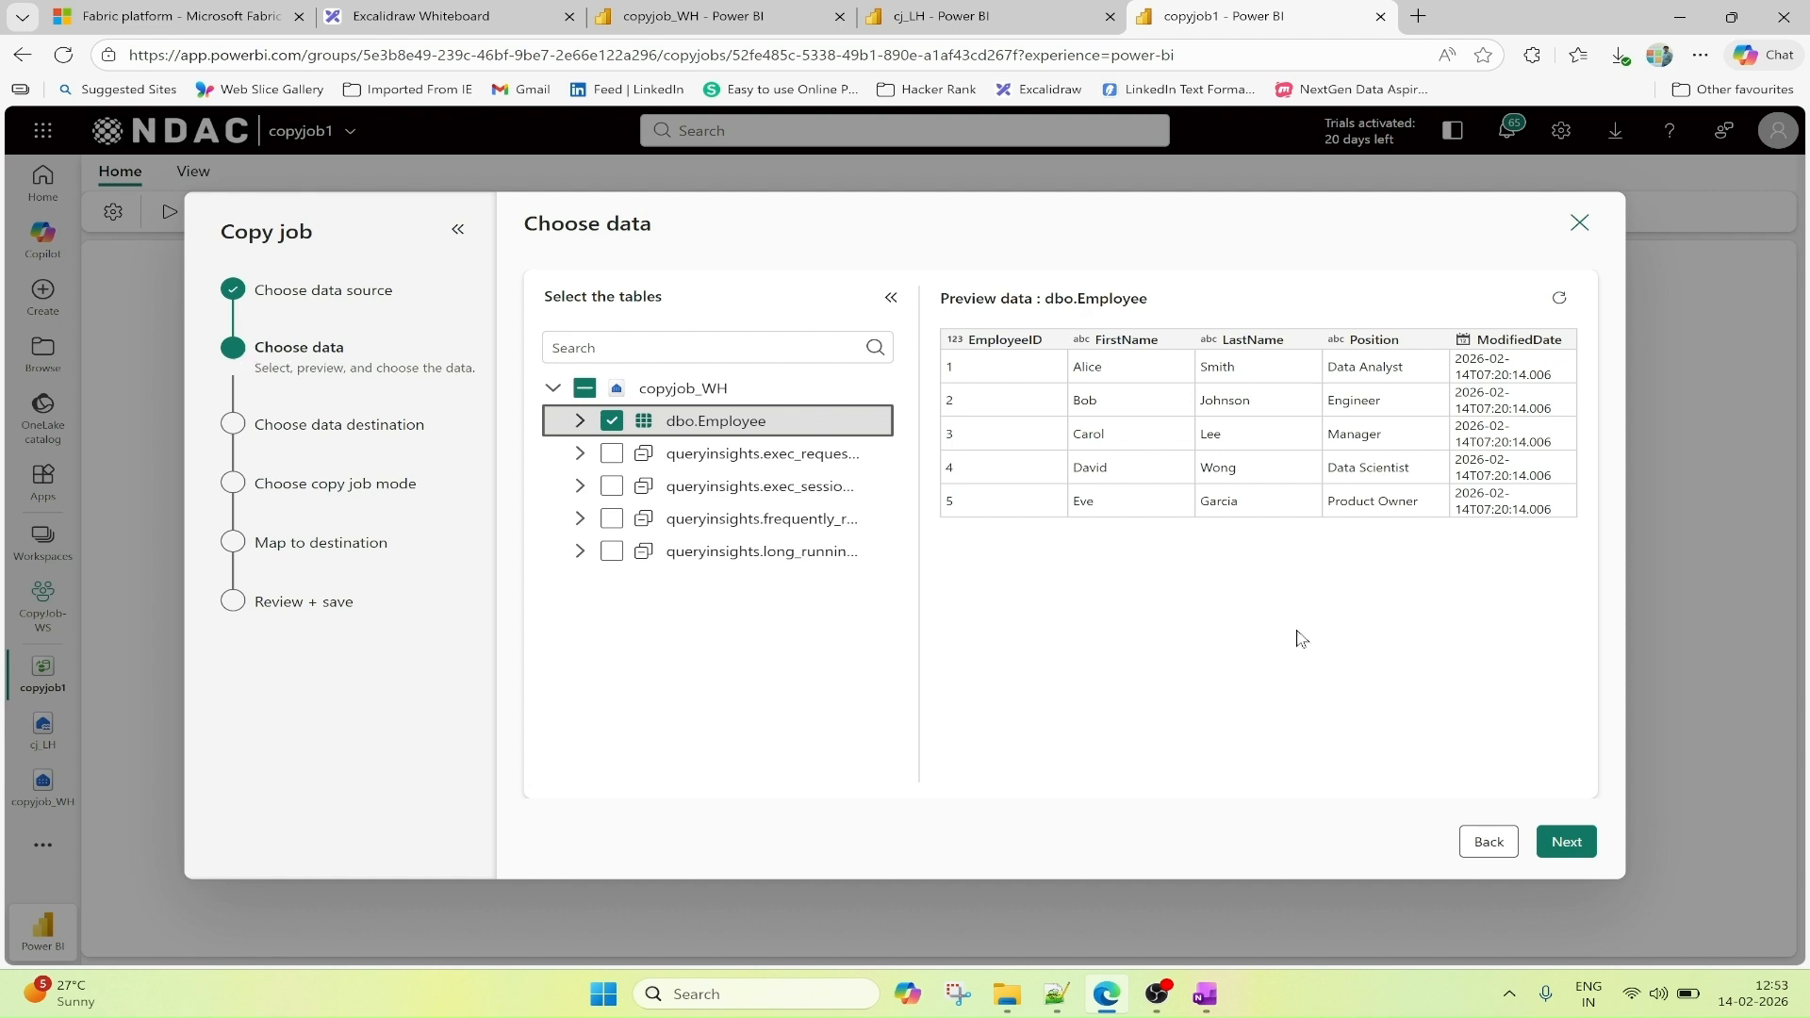
click(1568, 844)
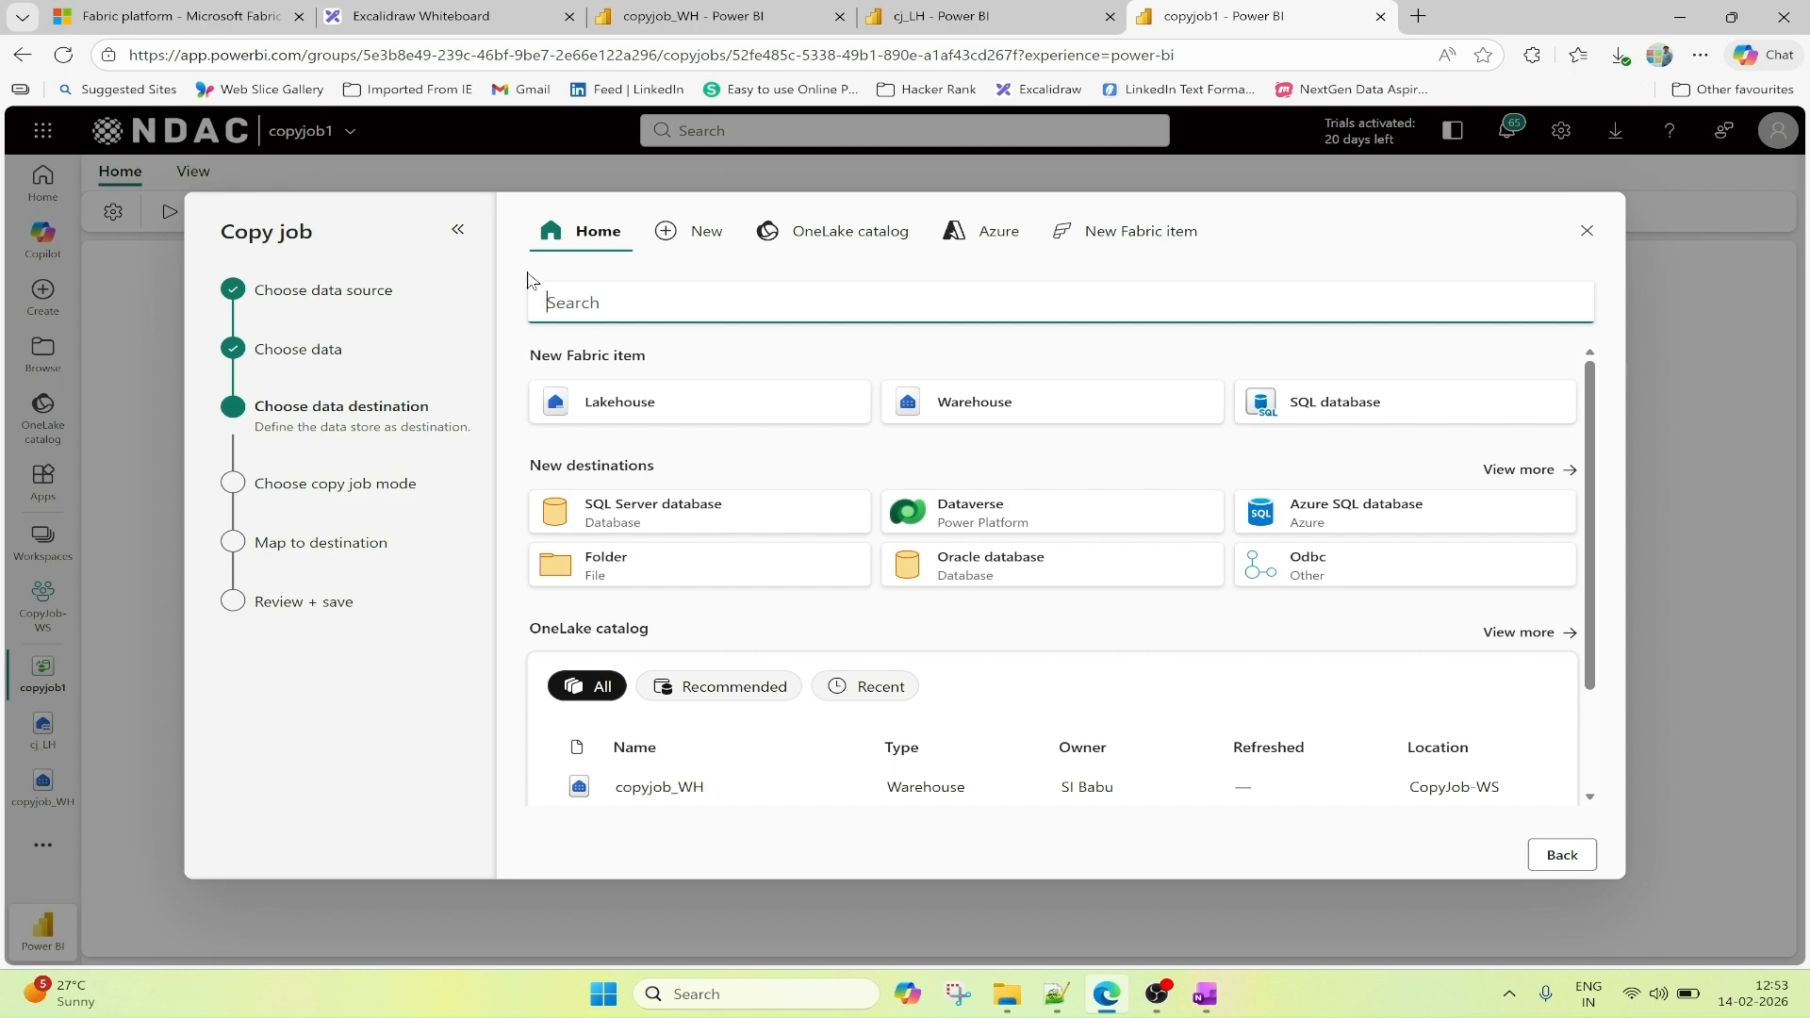
Check the architecture diagram in Excalidraw and choose the cj_LH lakehouse as copyjob1's data destination.
click(439, 17)
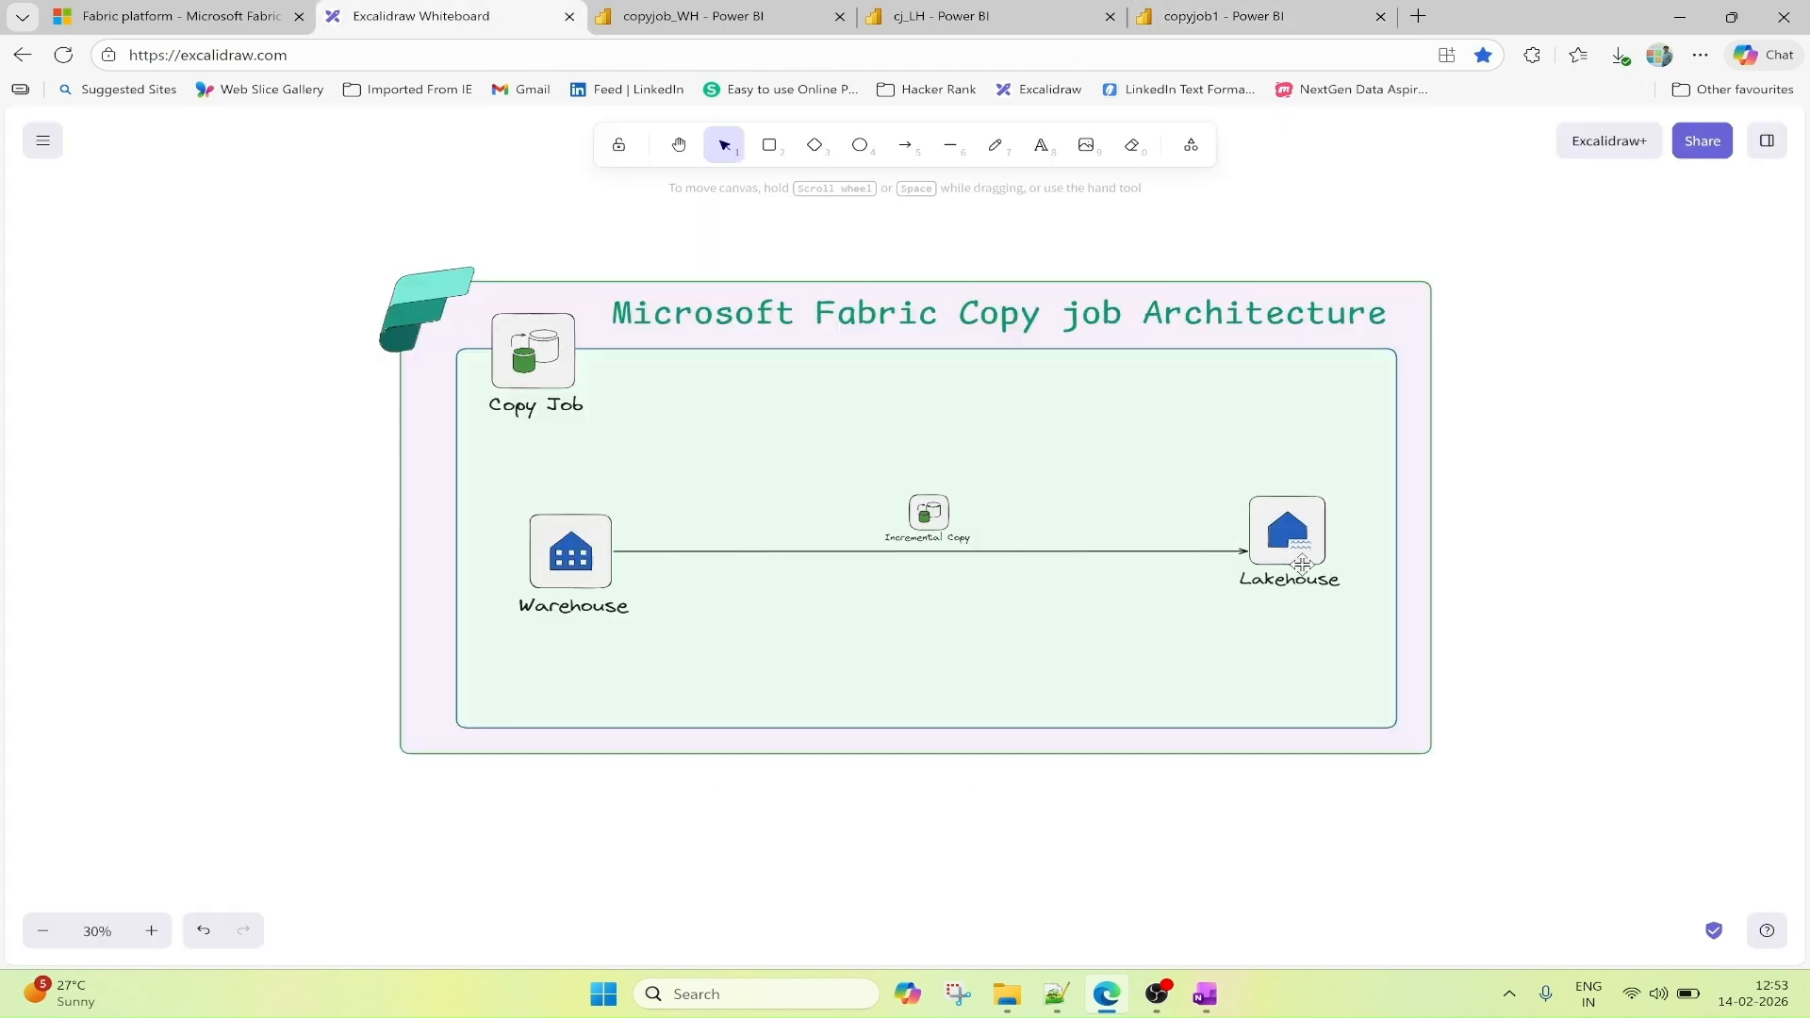
click(1297, 13)
scroll(1065, 585, down, 2)
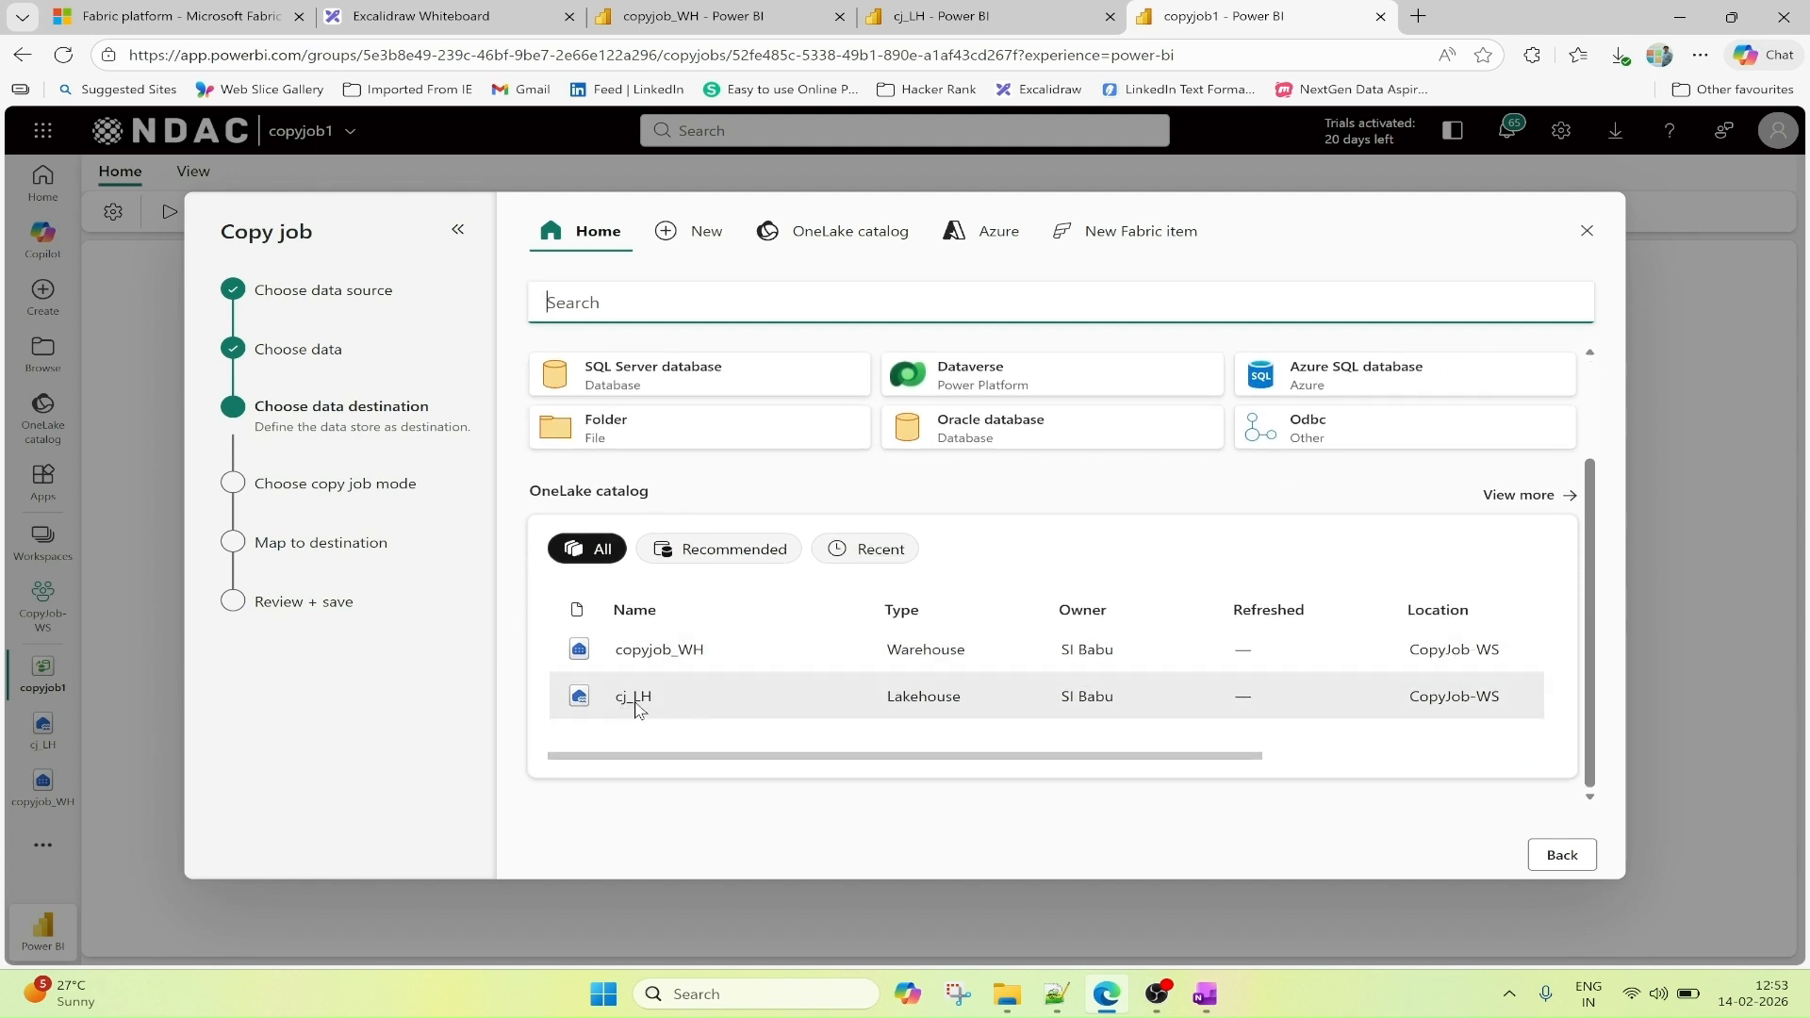
click(636, 699)
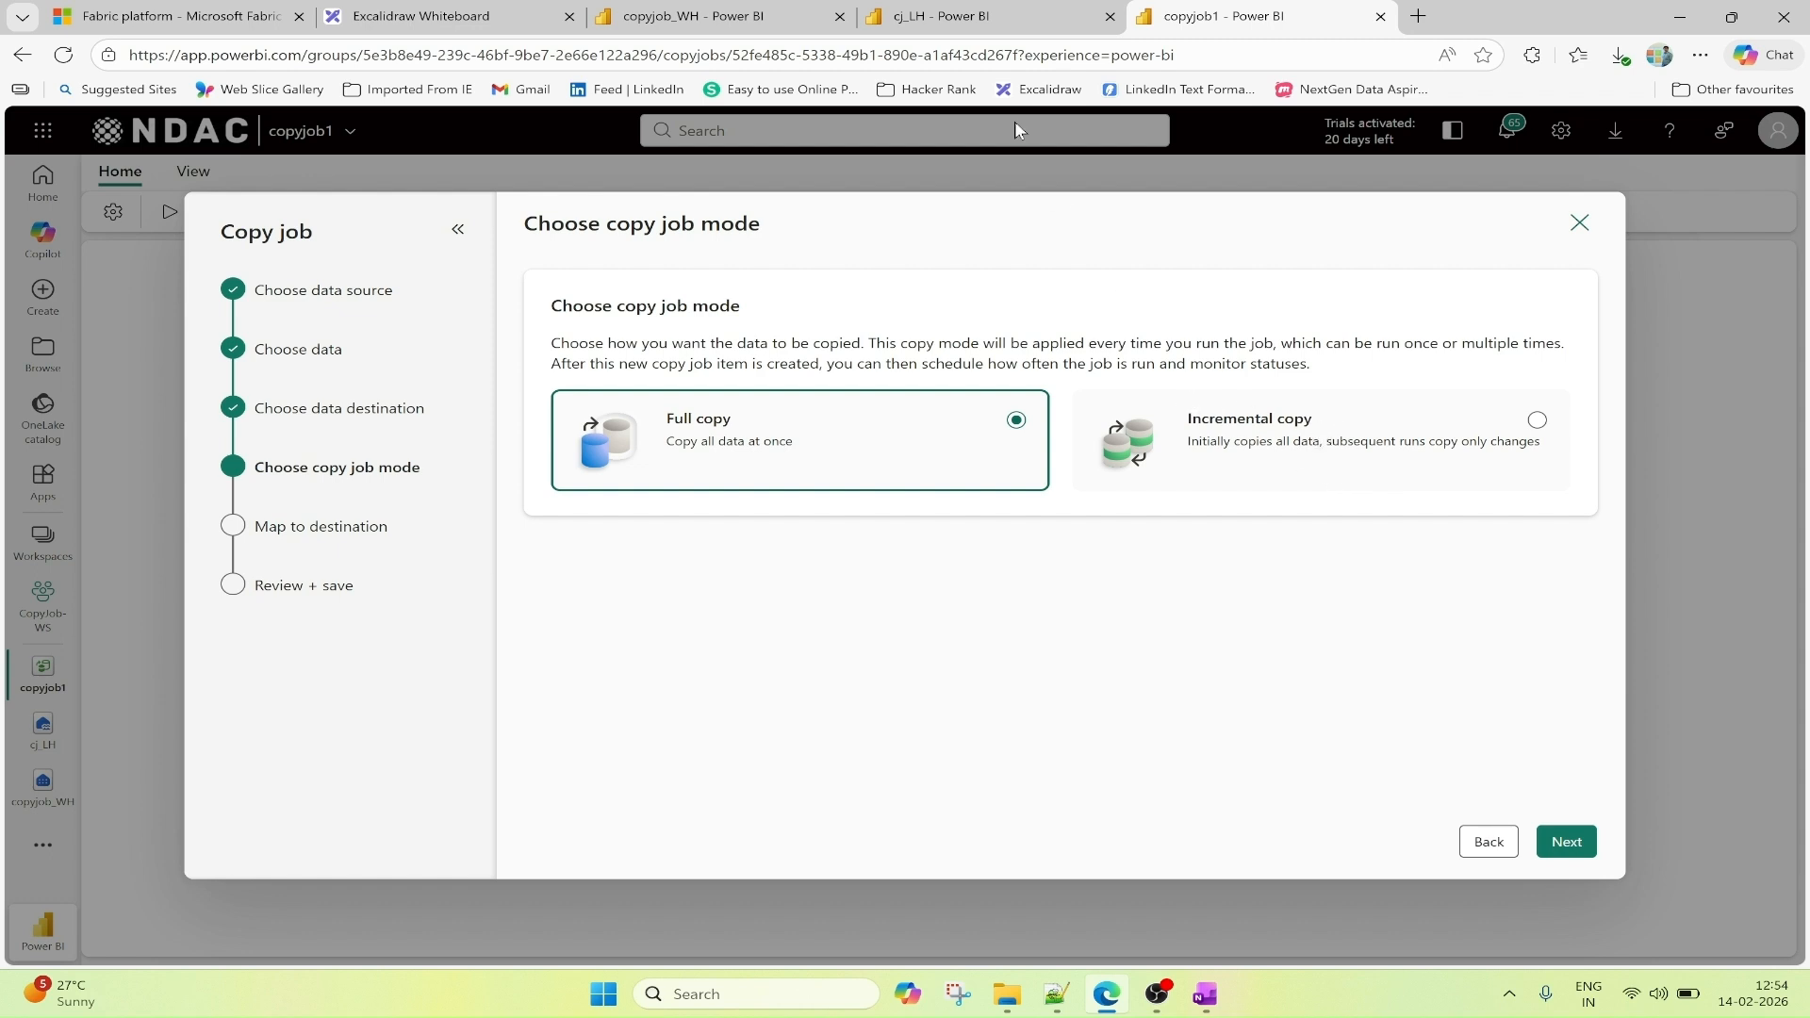
Compare with the Excalidraw architecture diagram, set the copy job mode to Incremental copy, and continue to the destination mapping stage.
click(424, 16)
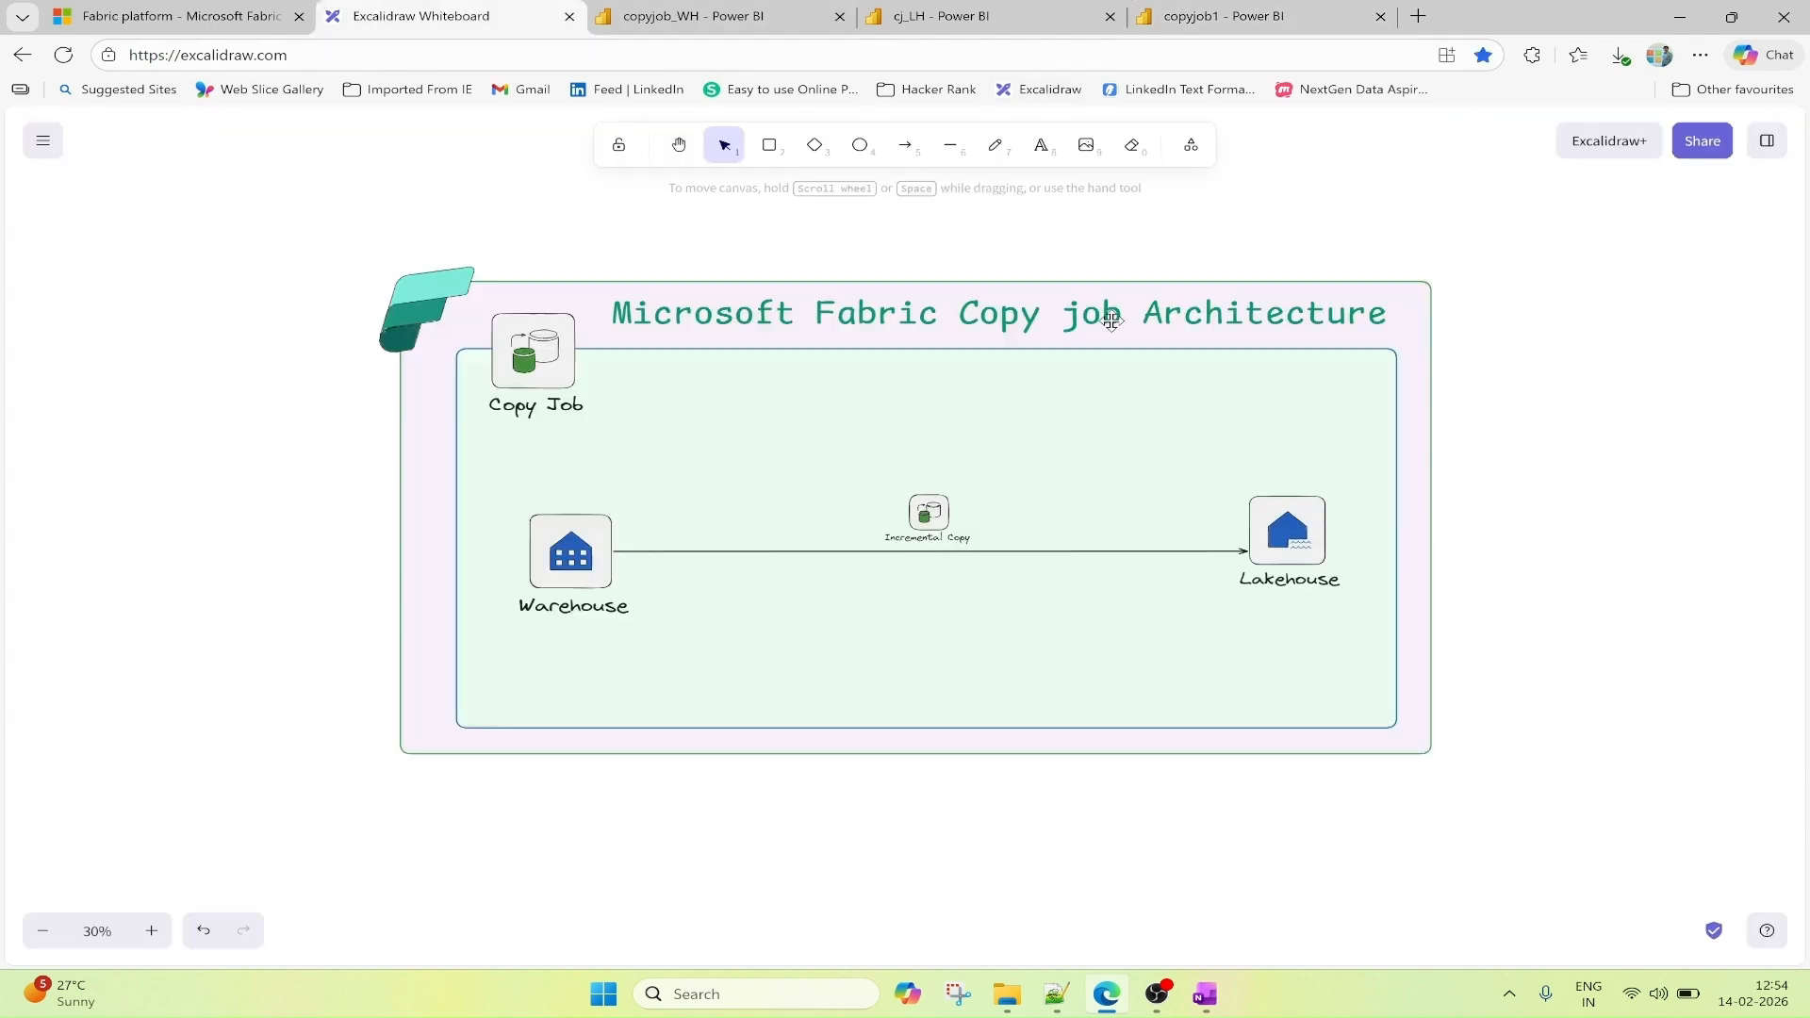
click(1228, 17)
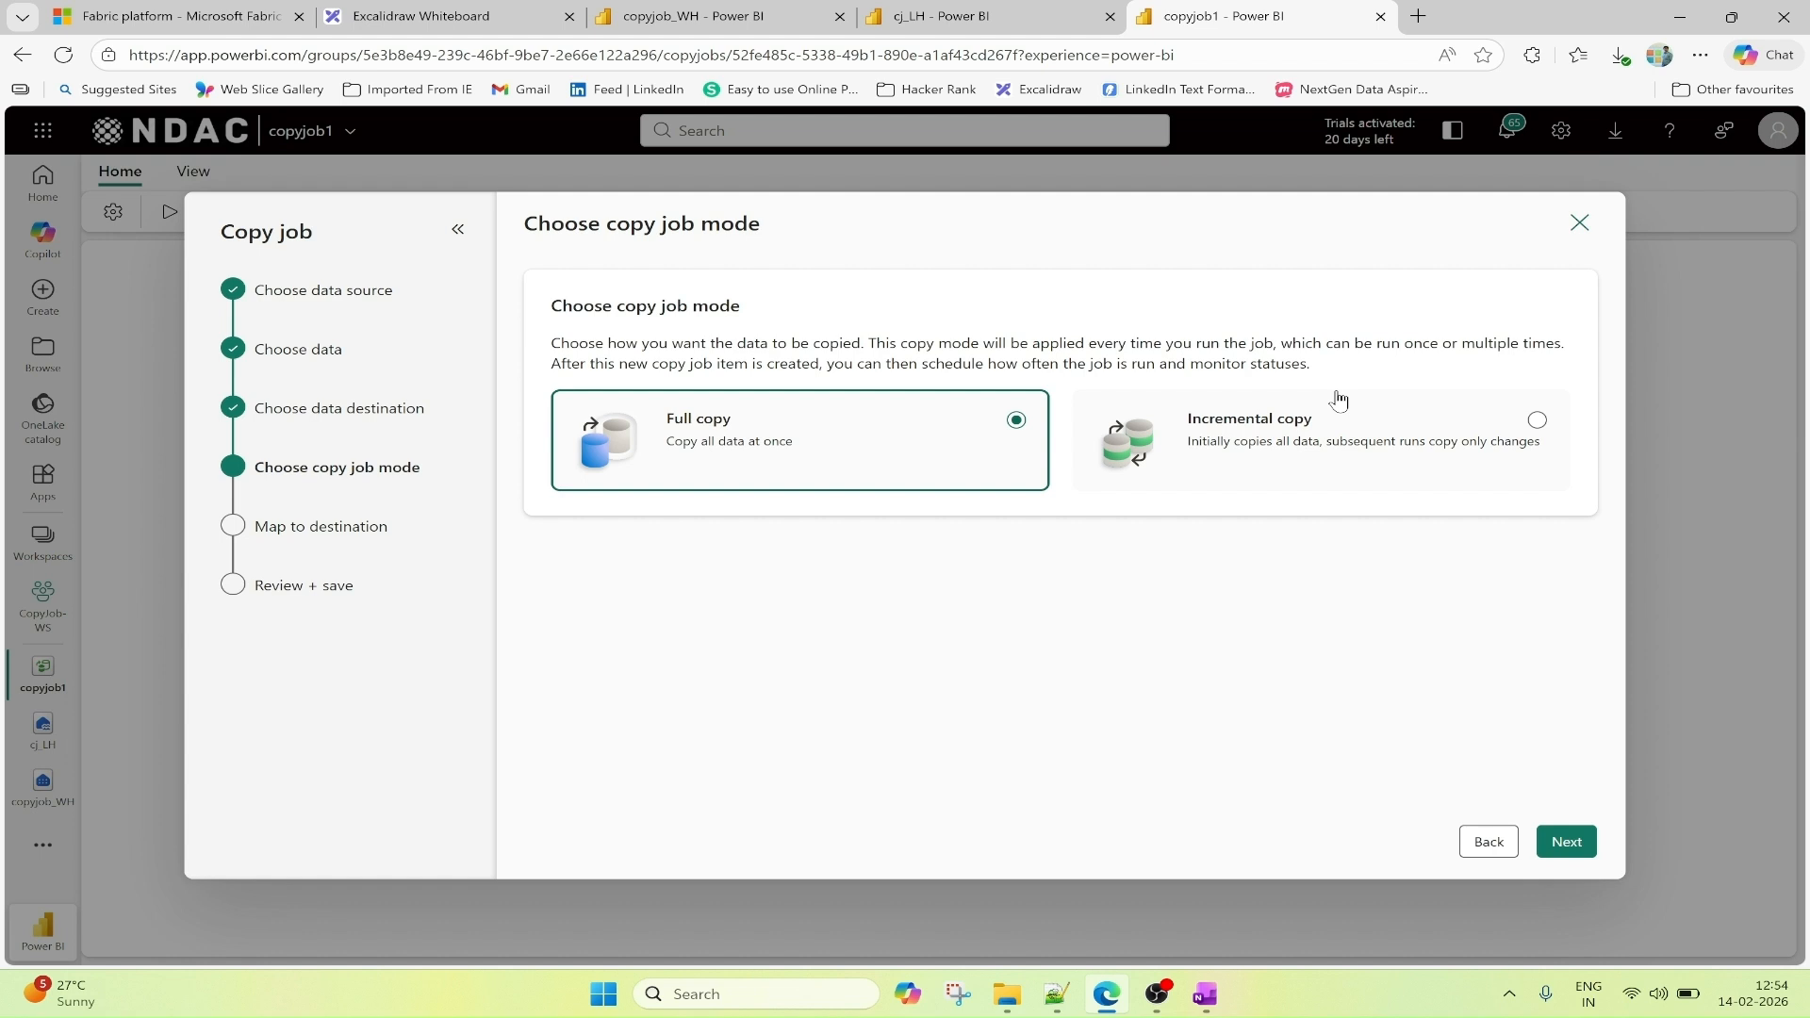
click(1537, 420)
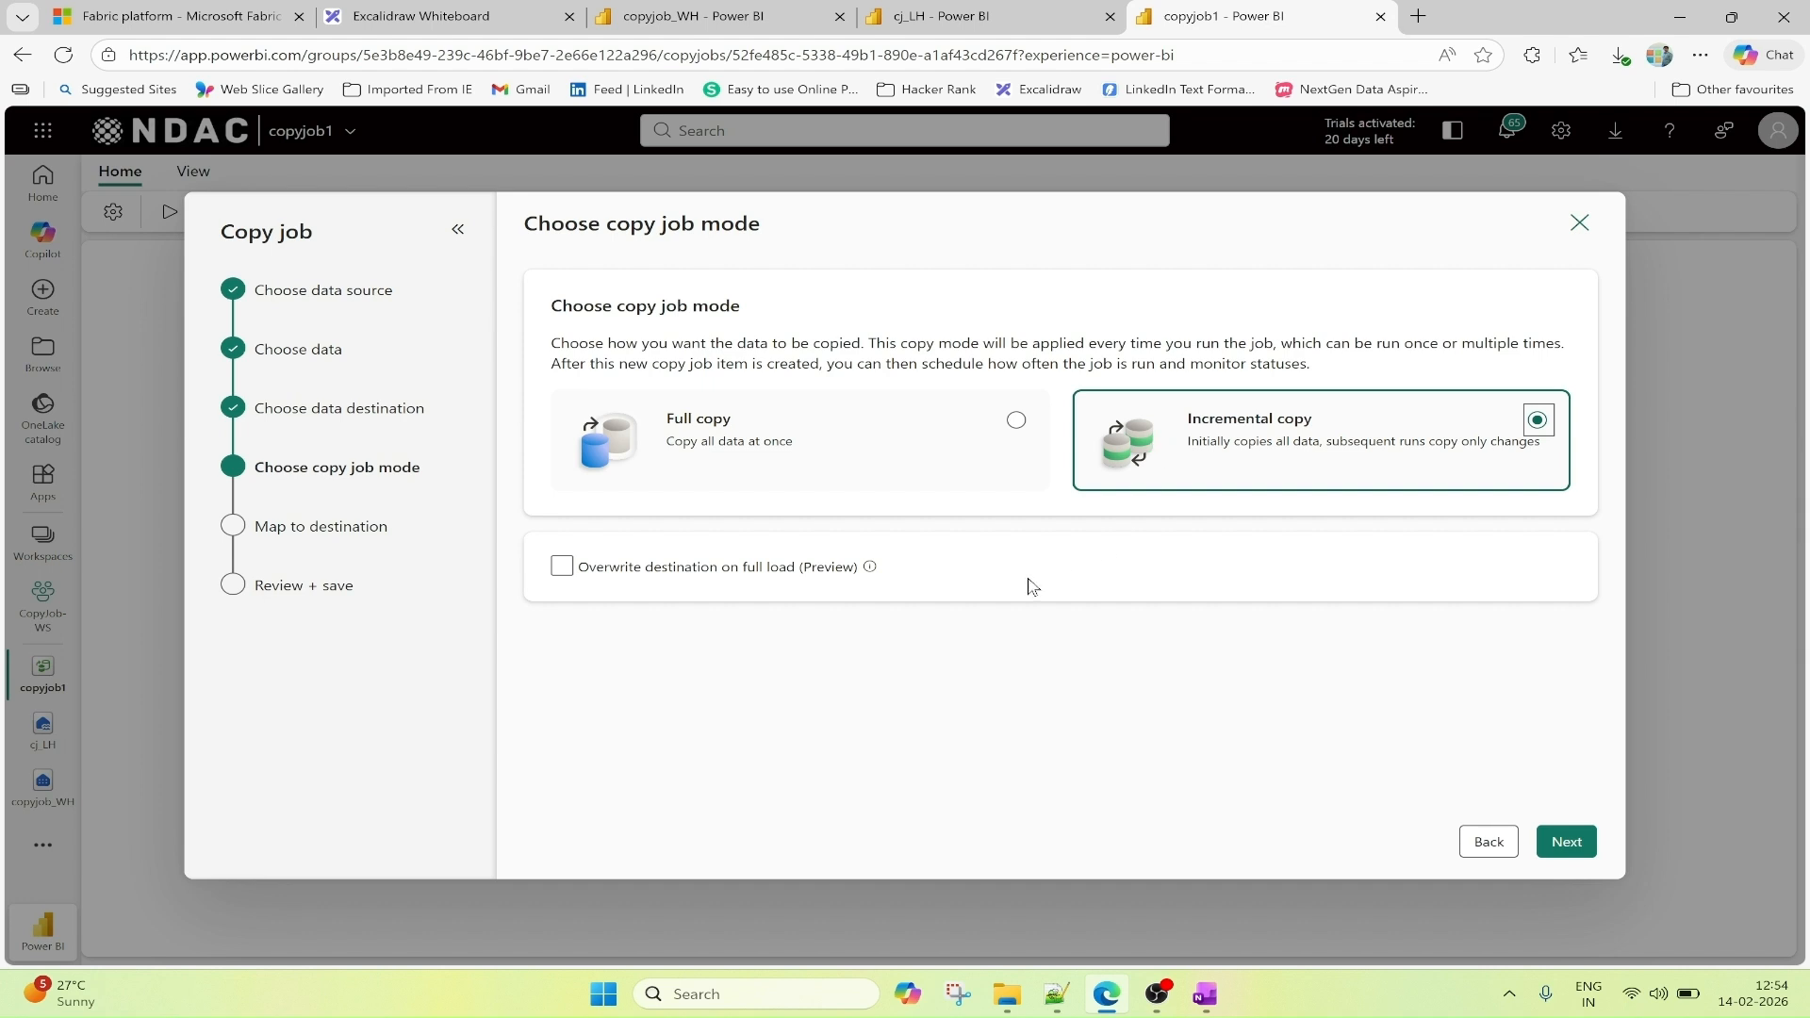
mouse_move(870, 568)
click(1565, 842)
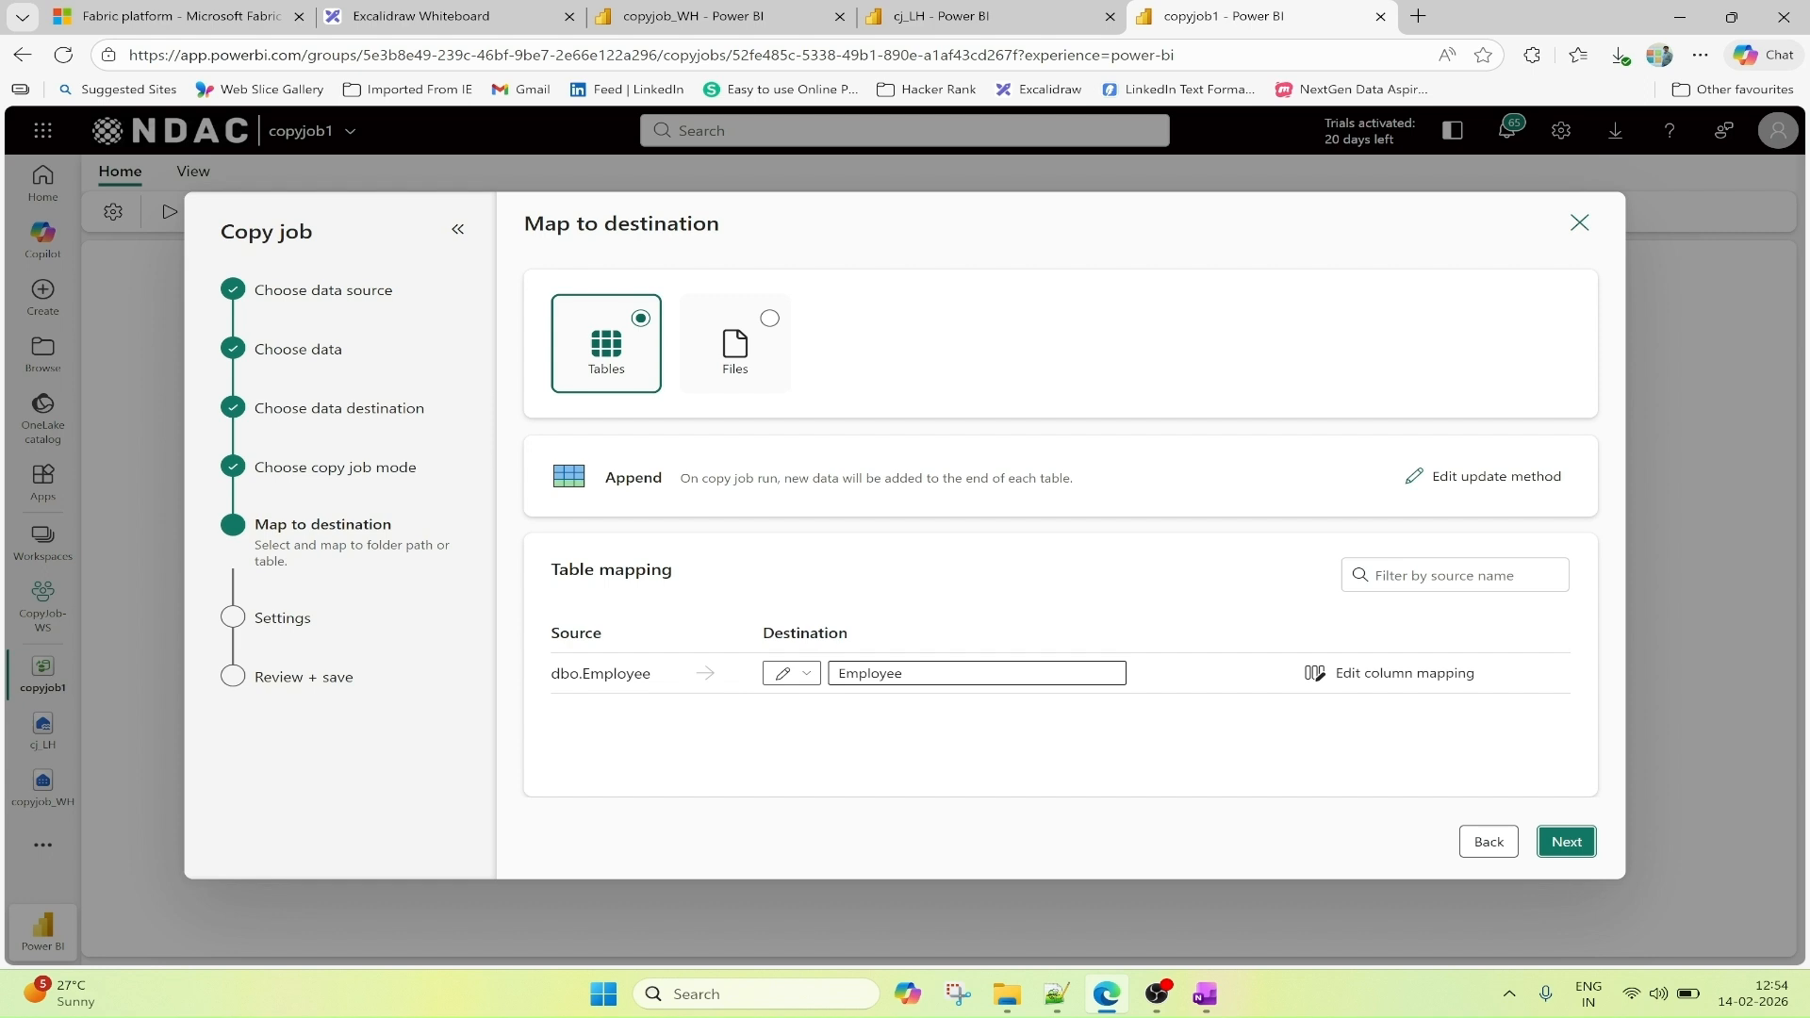
Review the column mapping from dbo.Employee to the Employee destination table, return to the table mapping, and continue to the Settings stage.
click(1351, 680)
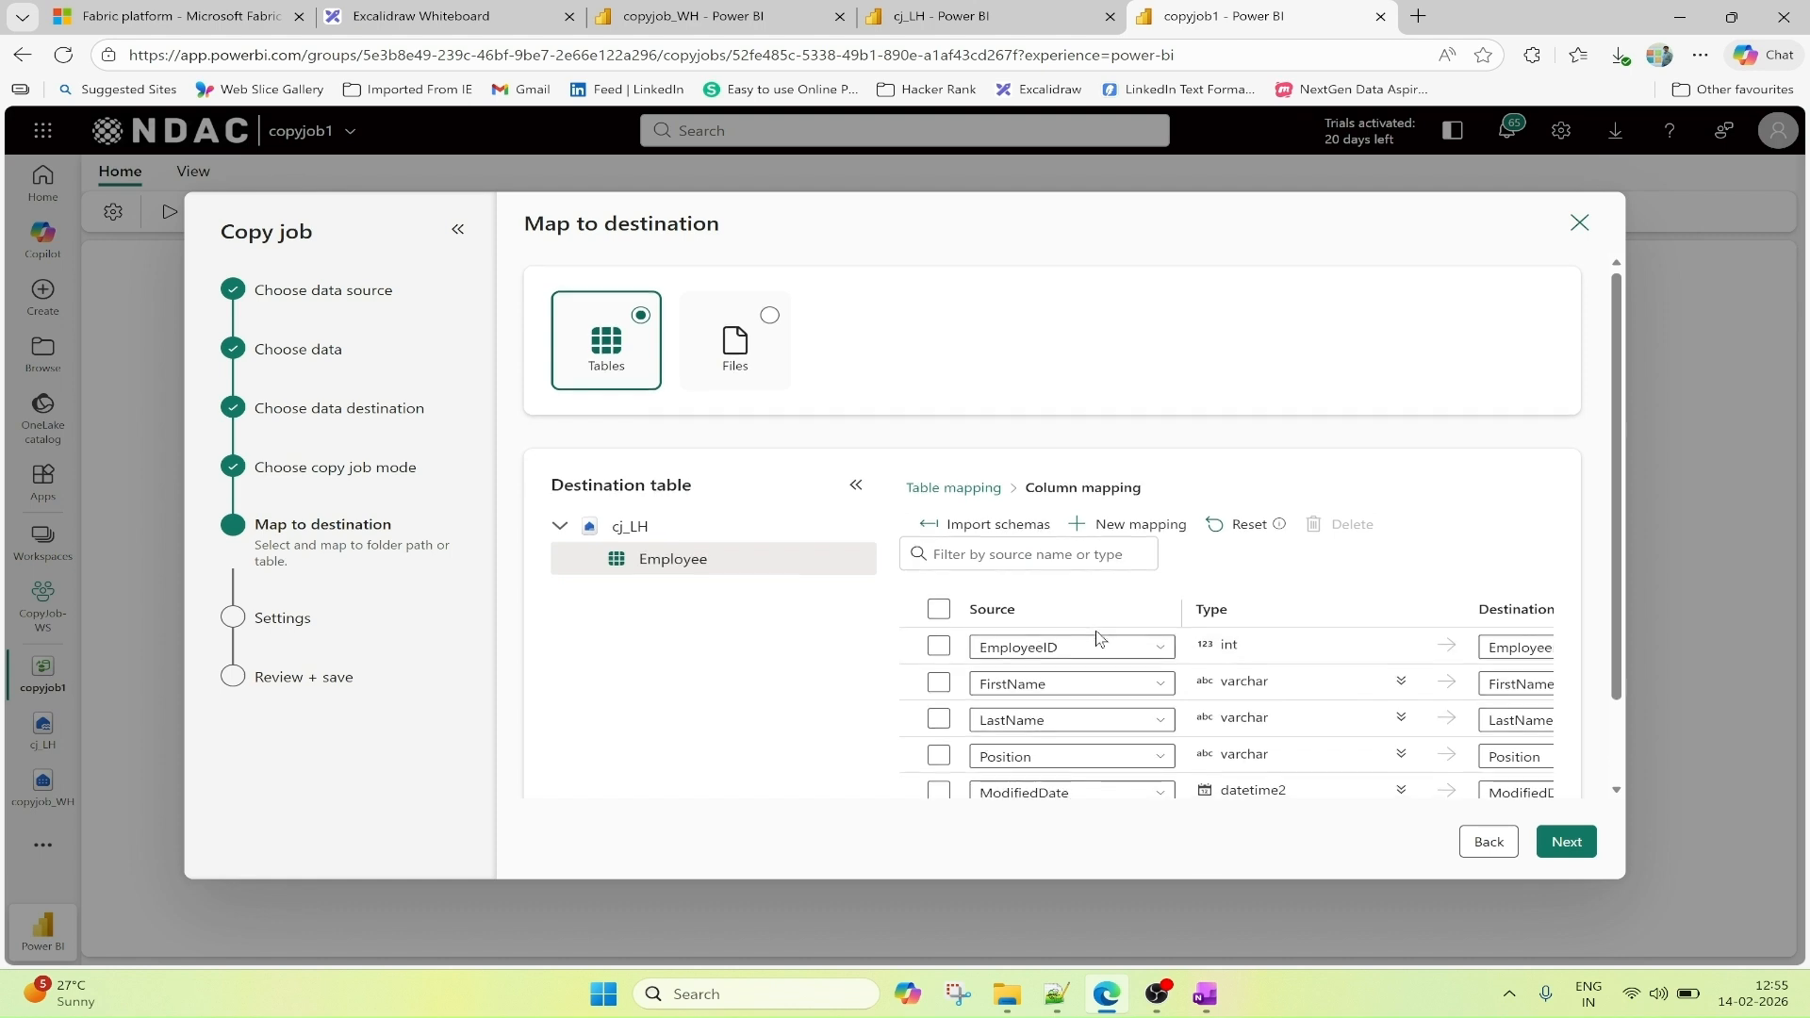
scroll(1131, 660, down, 1)
drag(1228, 771, 1111, 767)
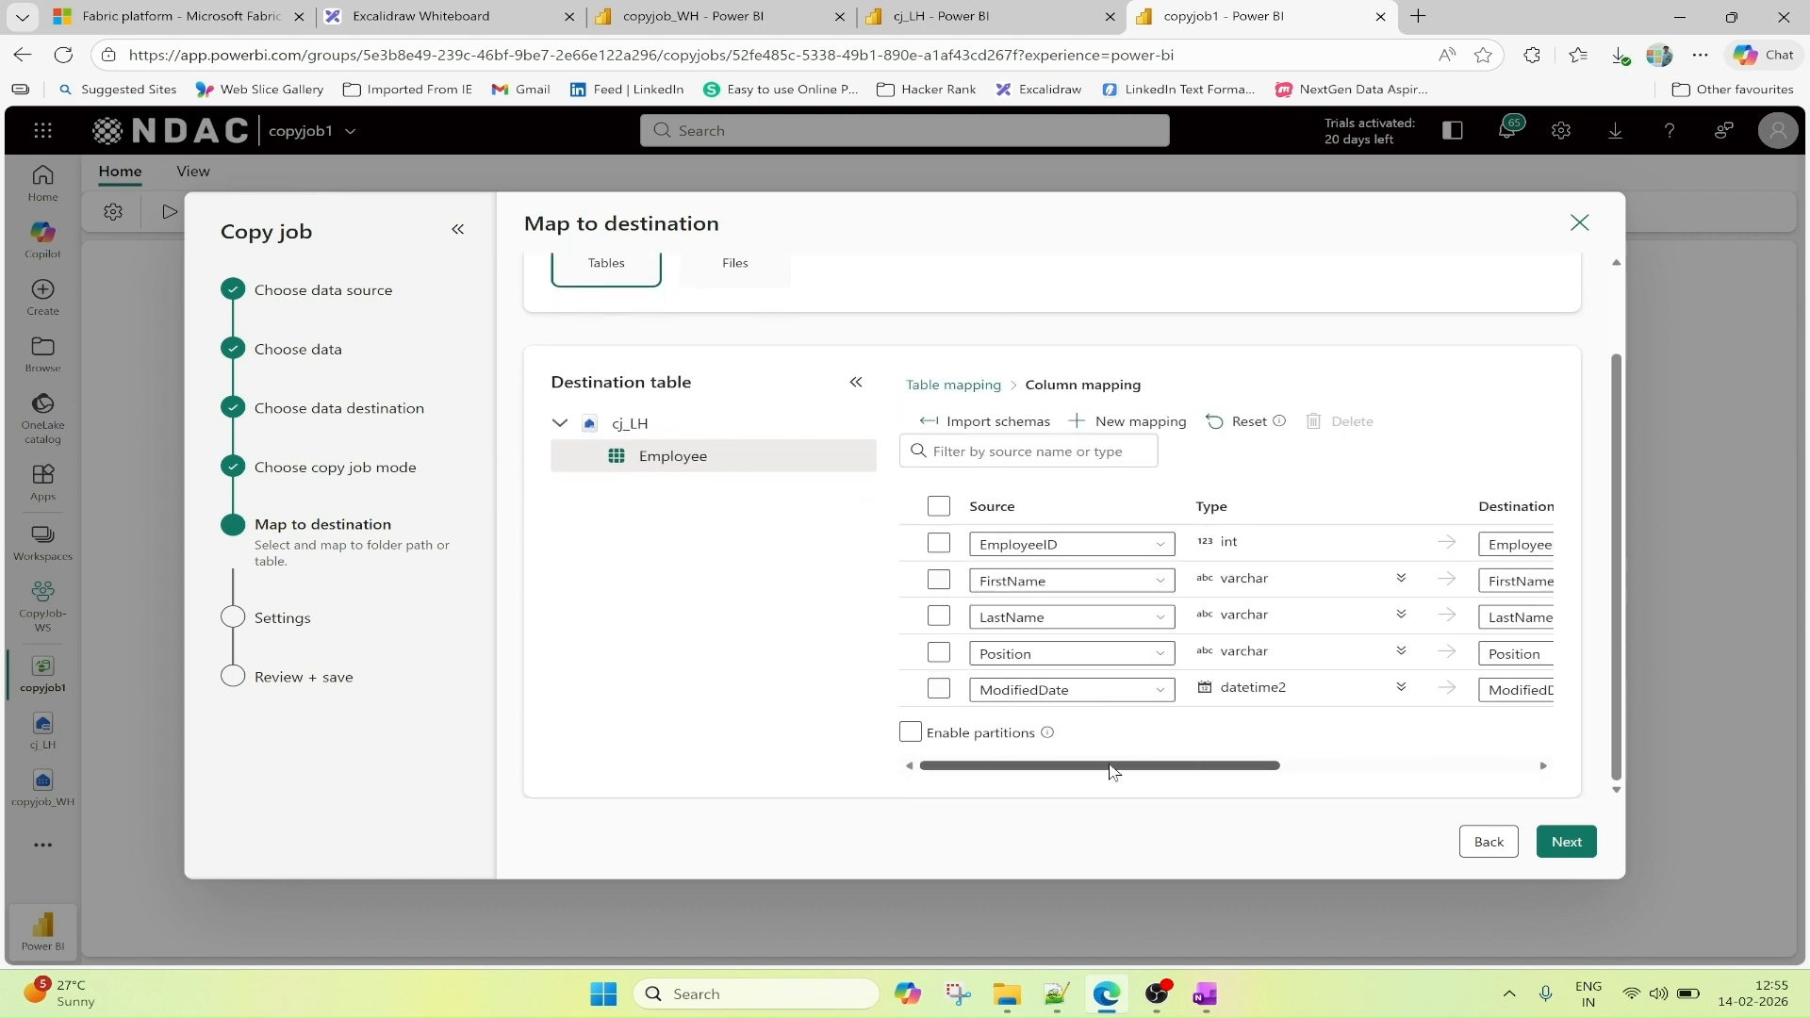
click(972, 388)
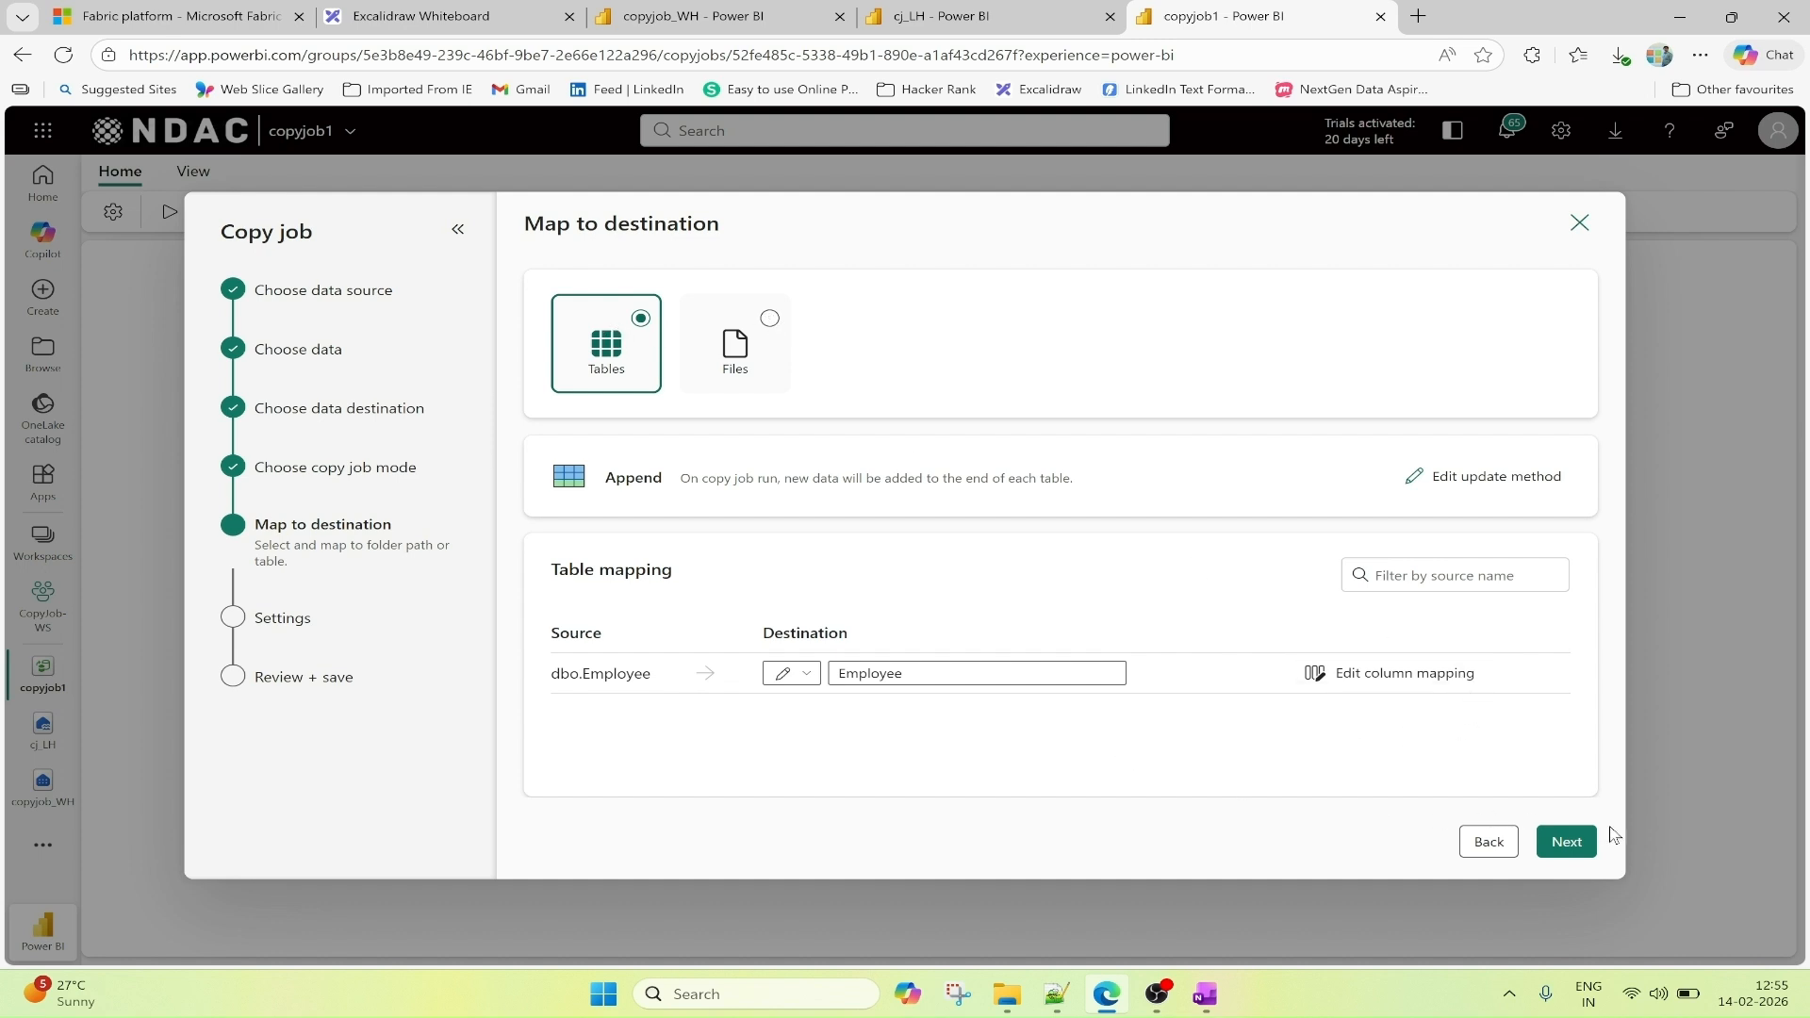
click(1567, 844)
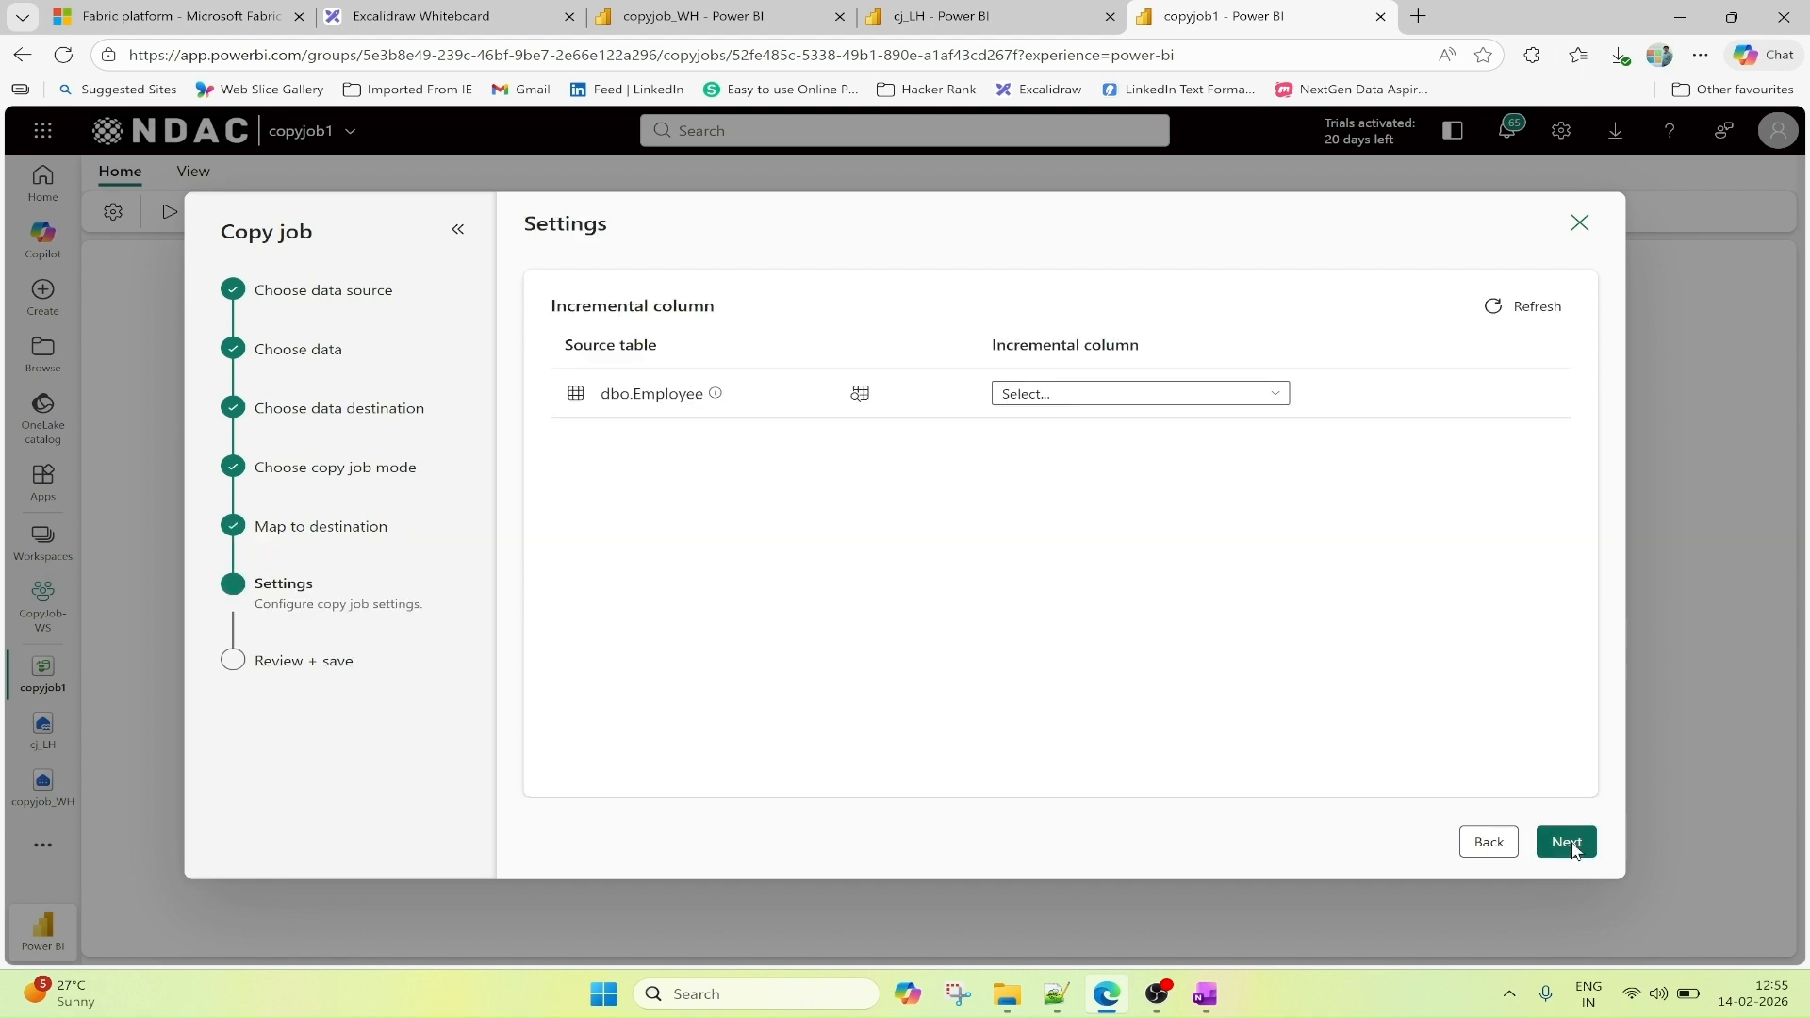
Check the Employee columns in copyjob_WH, set ModifiedDate as dbo.Employee's incremental column, and continue to the review stage.
click(1074, 396)
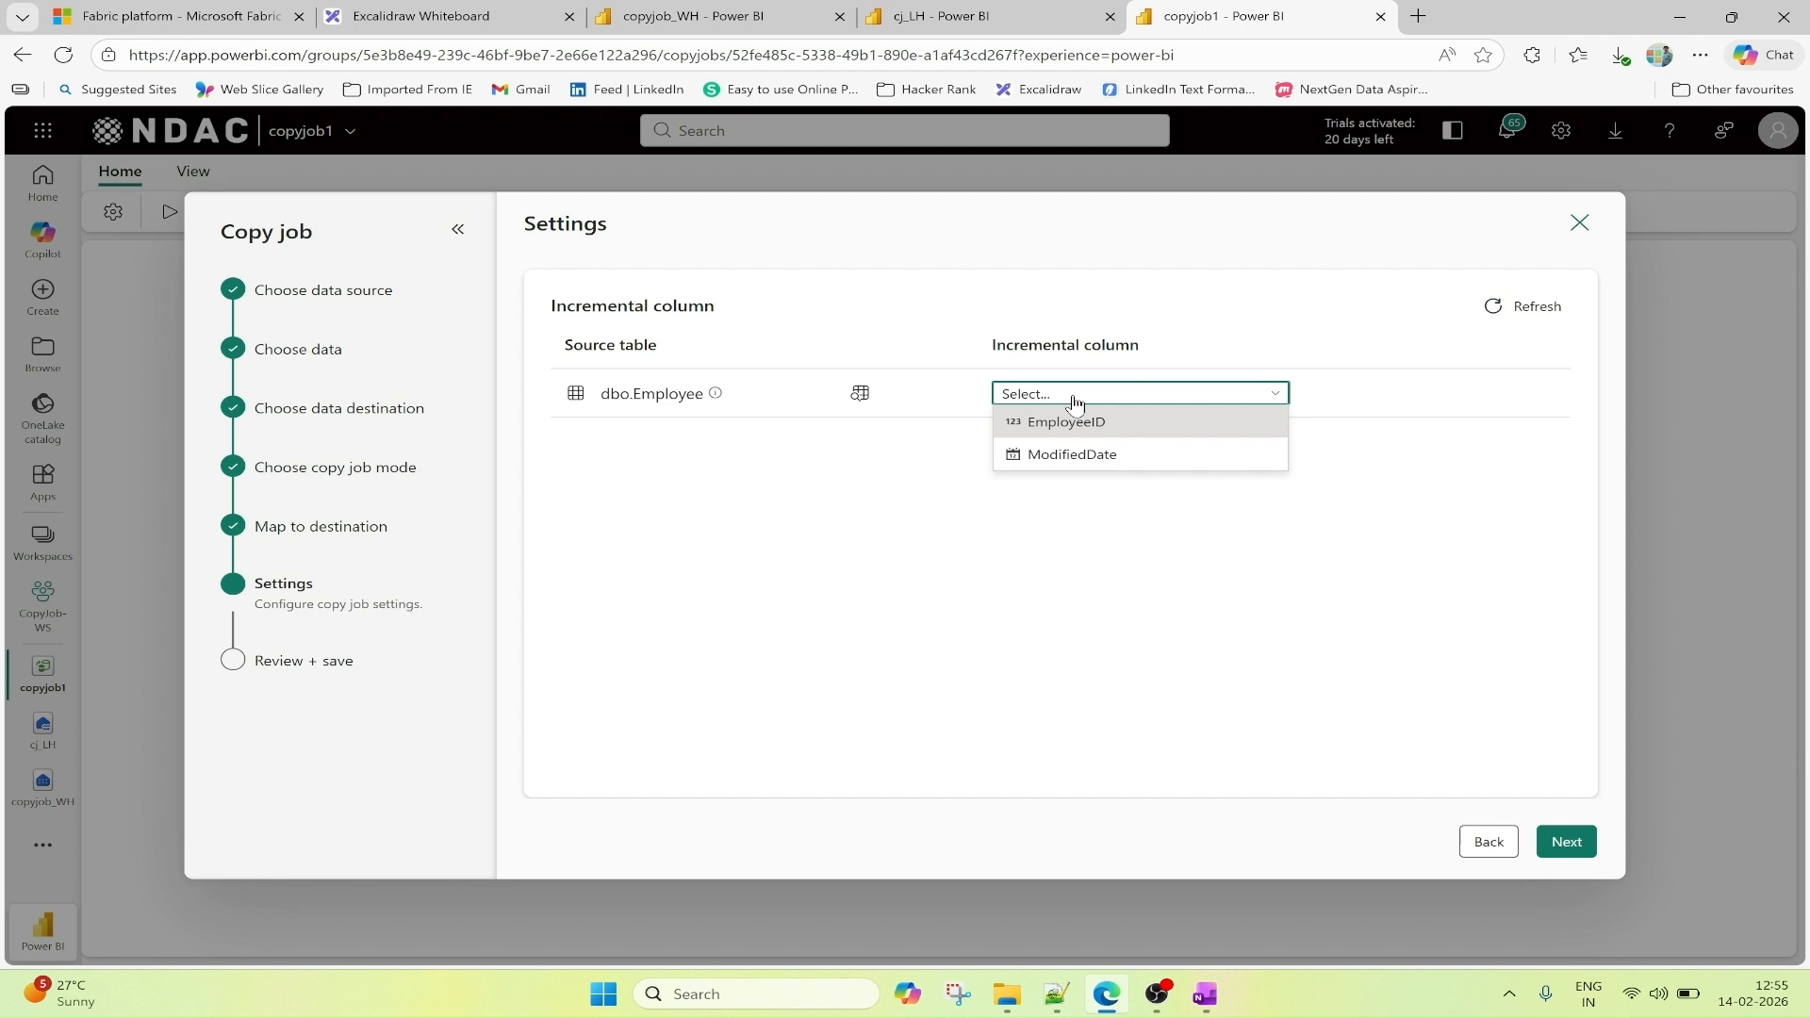
click(712, 16)
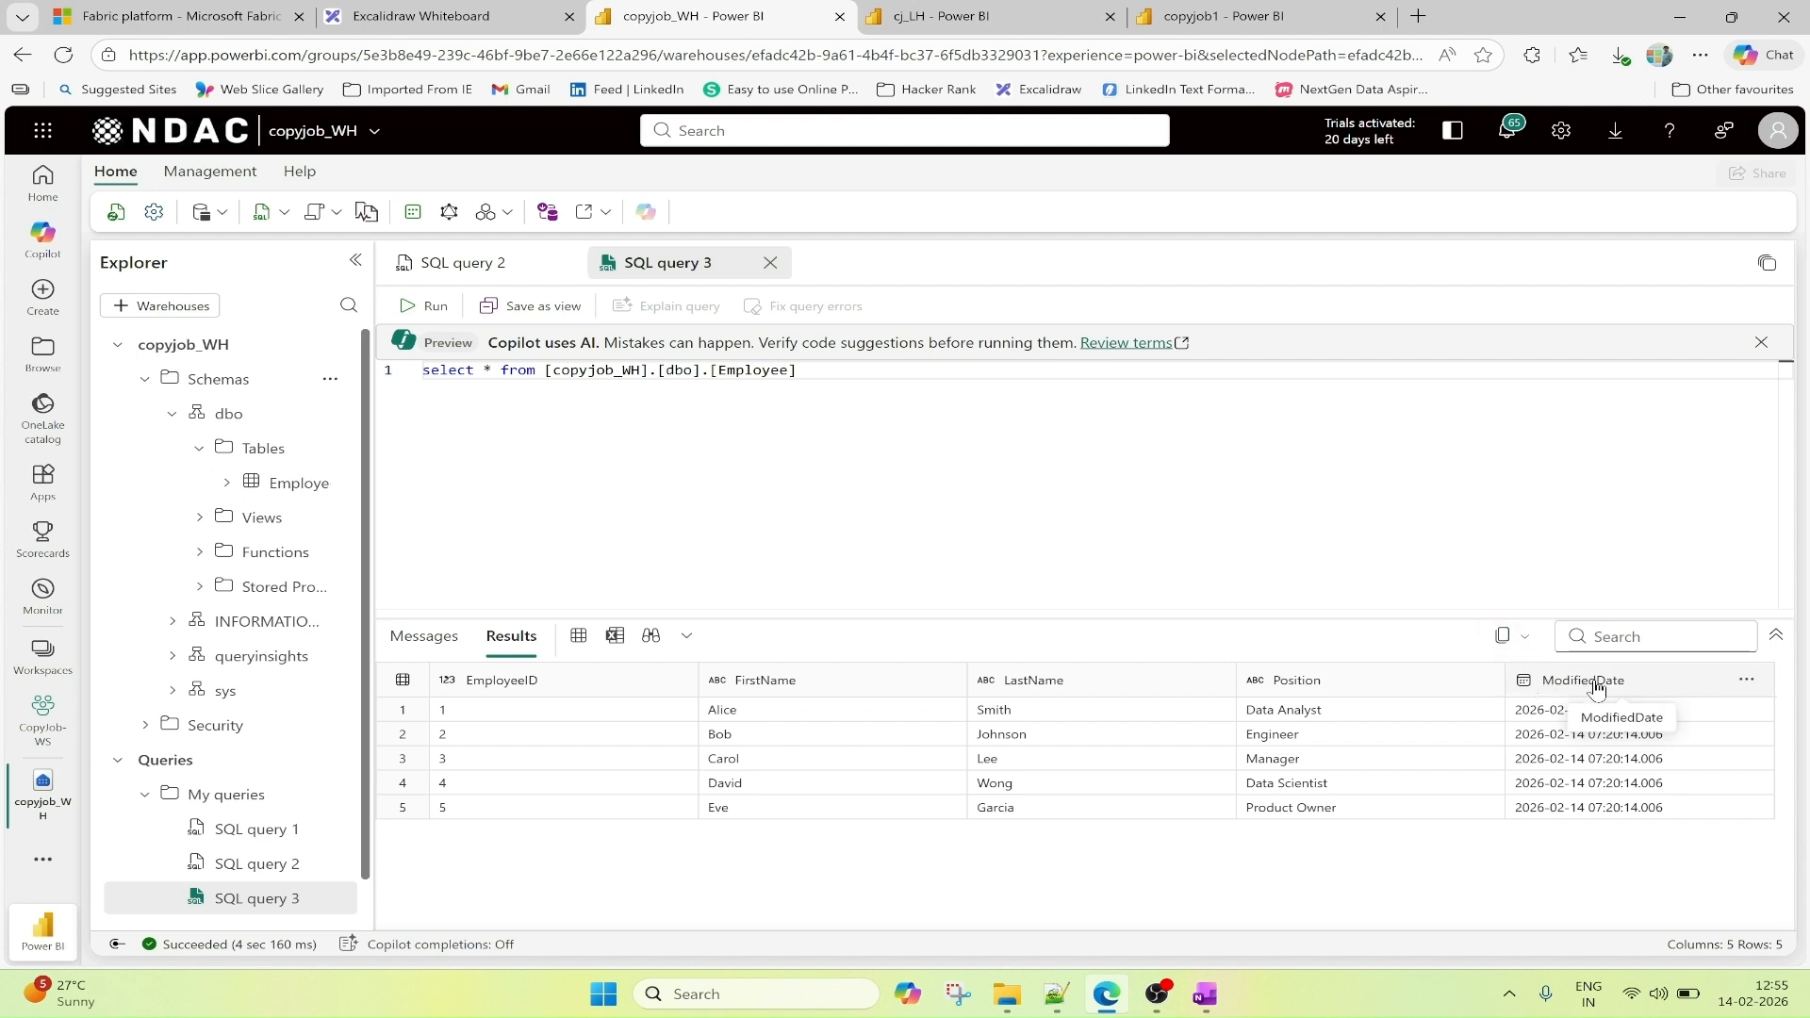
click(1224, 16)
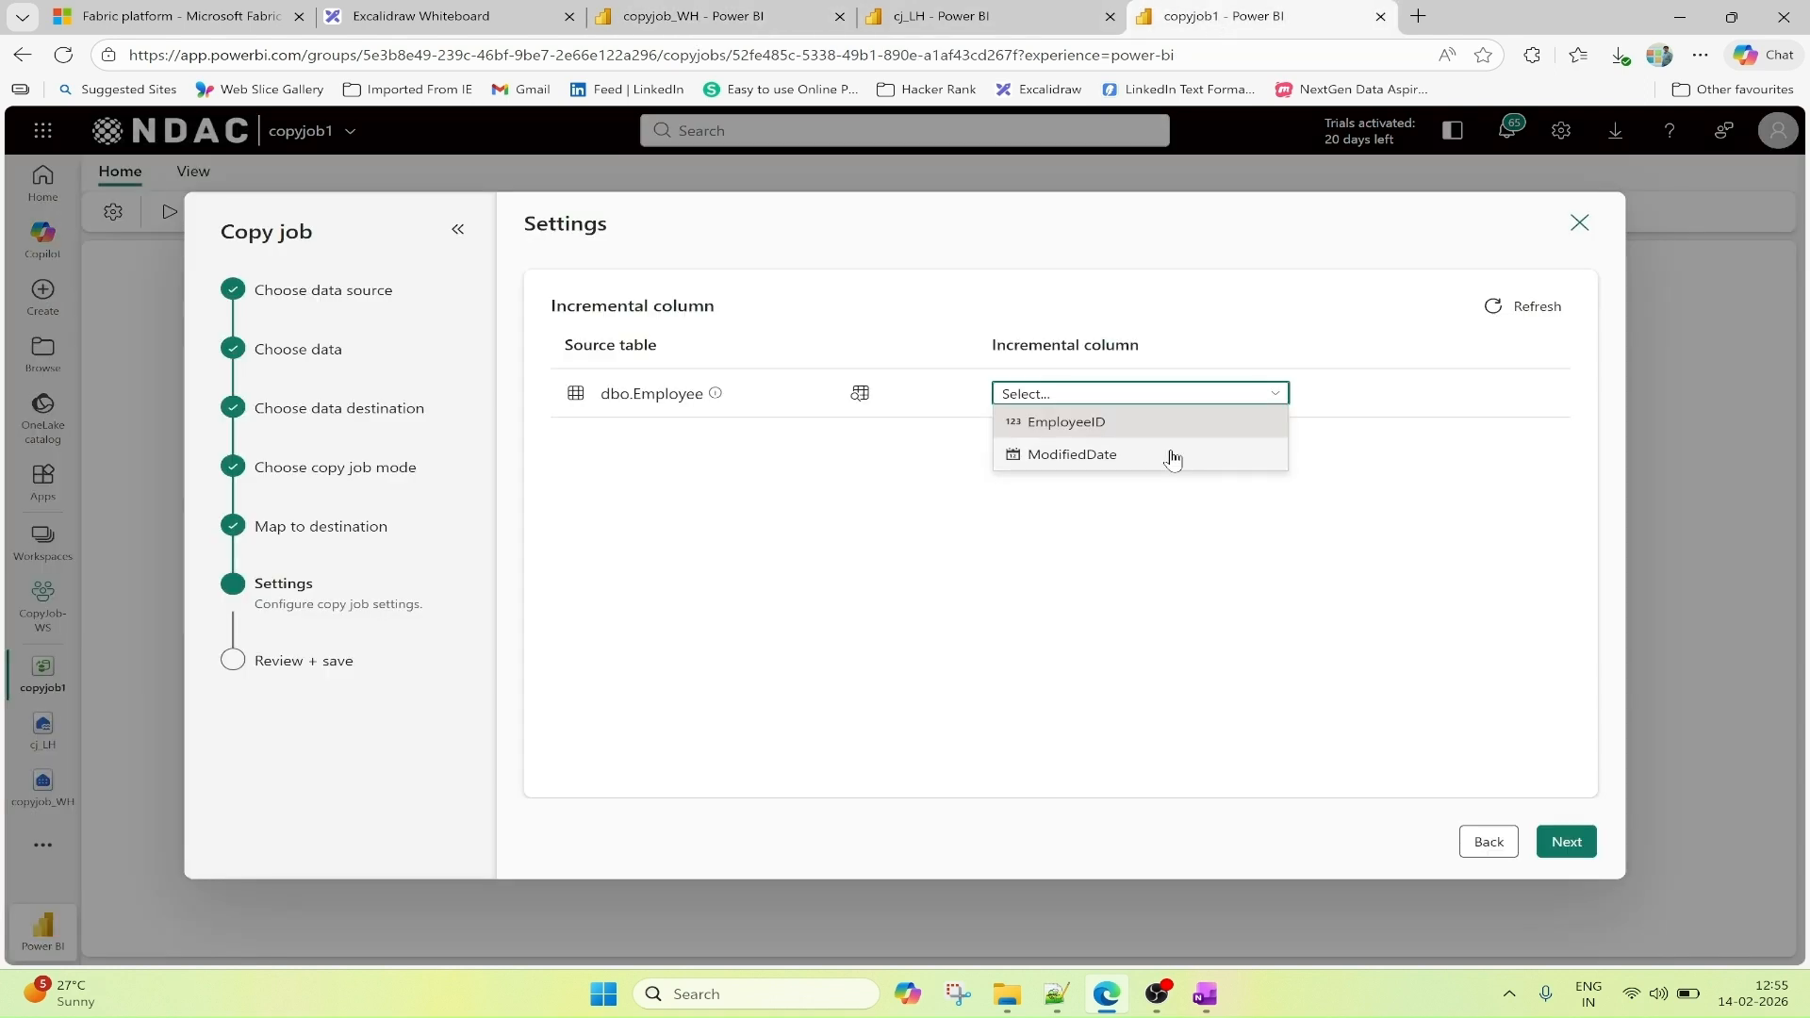
click(1116, 462)
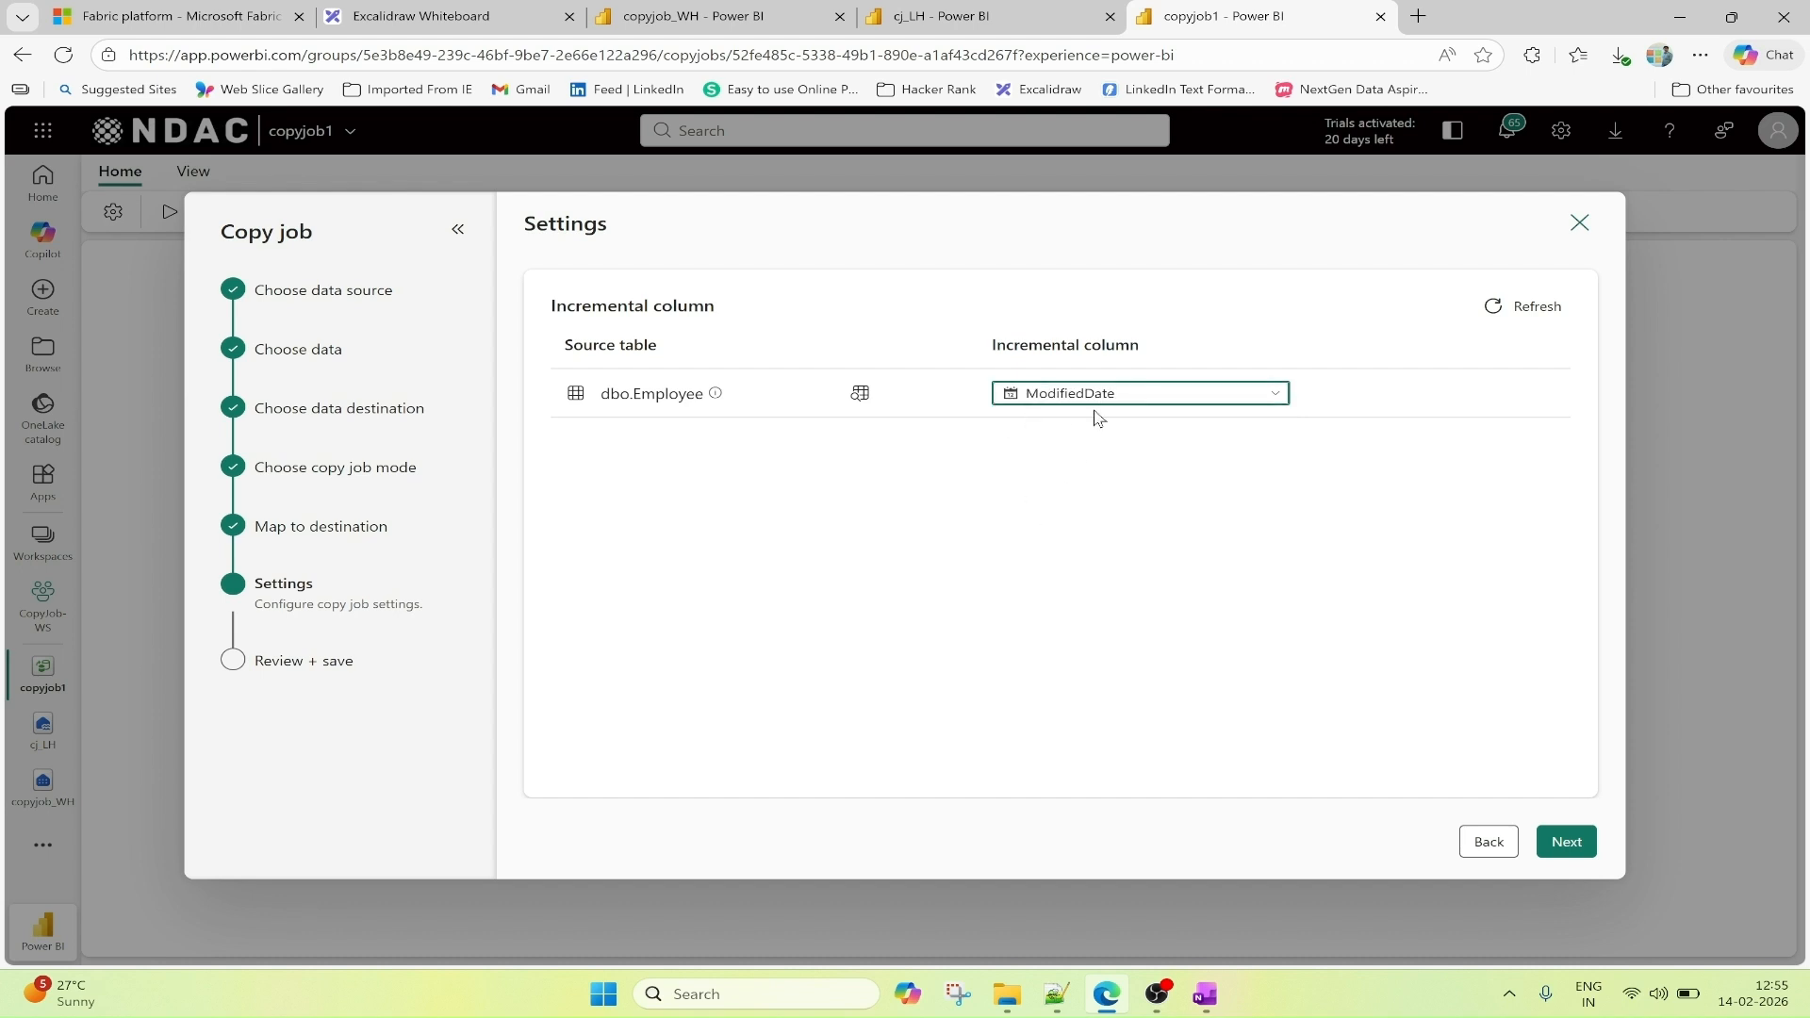
click(1566, 844)
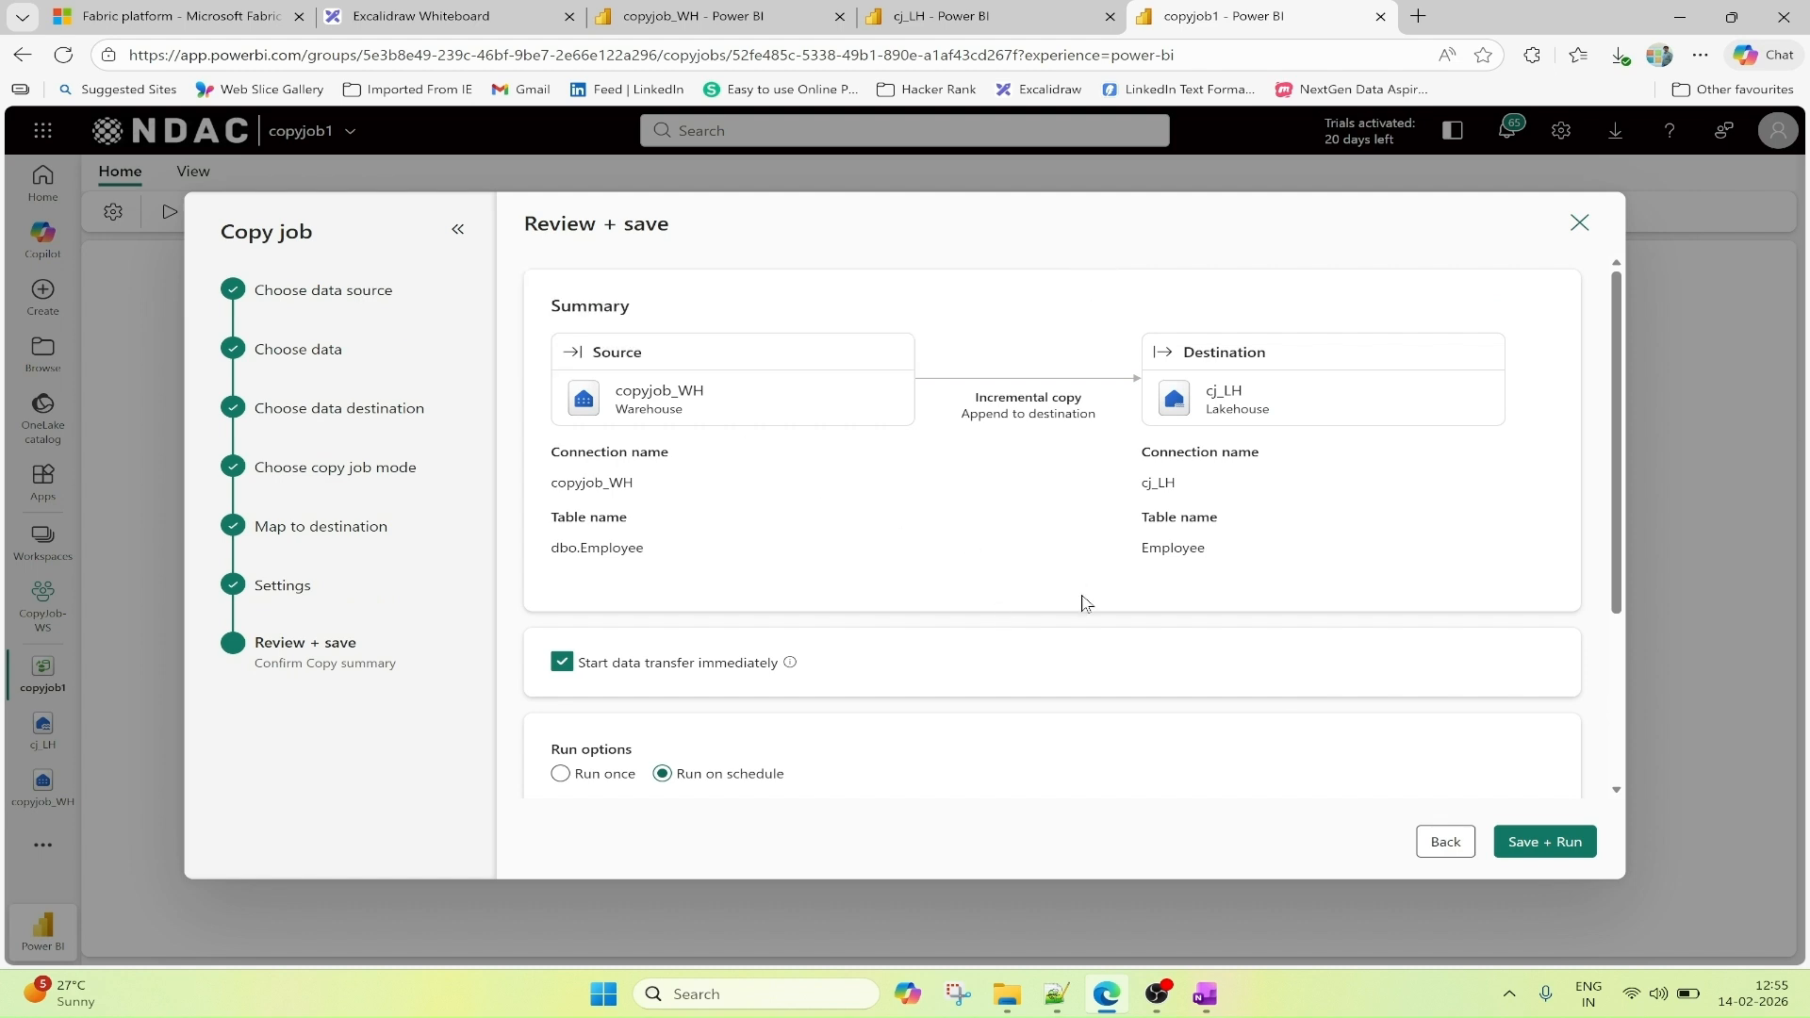
Review the copy summary and set the run schedule to repeat by the minute, every 2 minutes.
mouse_move(789, 484)
scroll(1230, 519, down, 2)
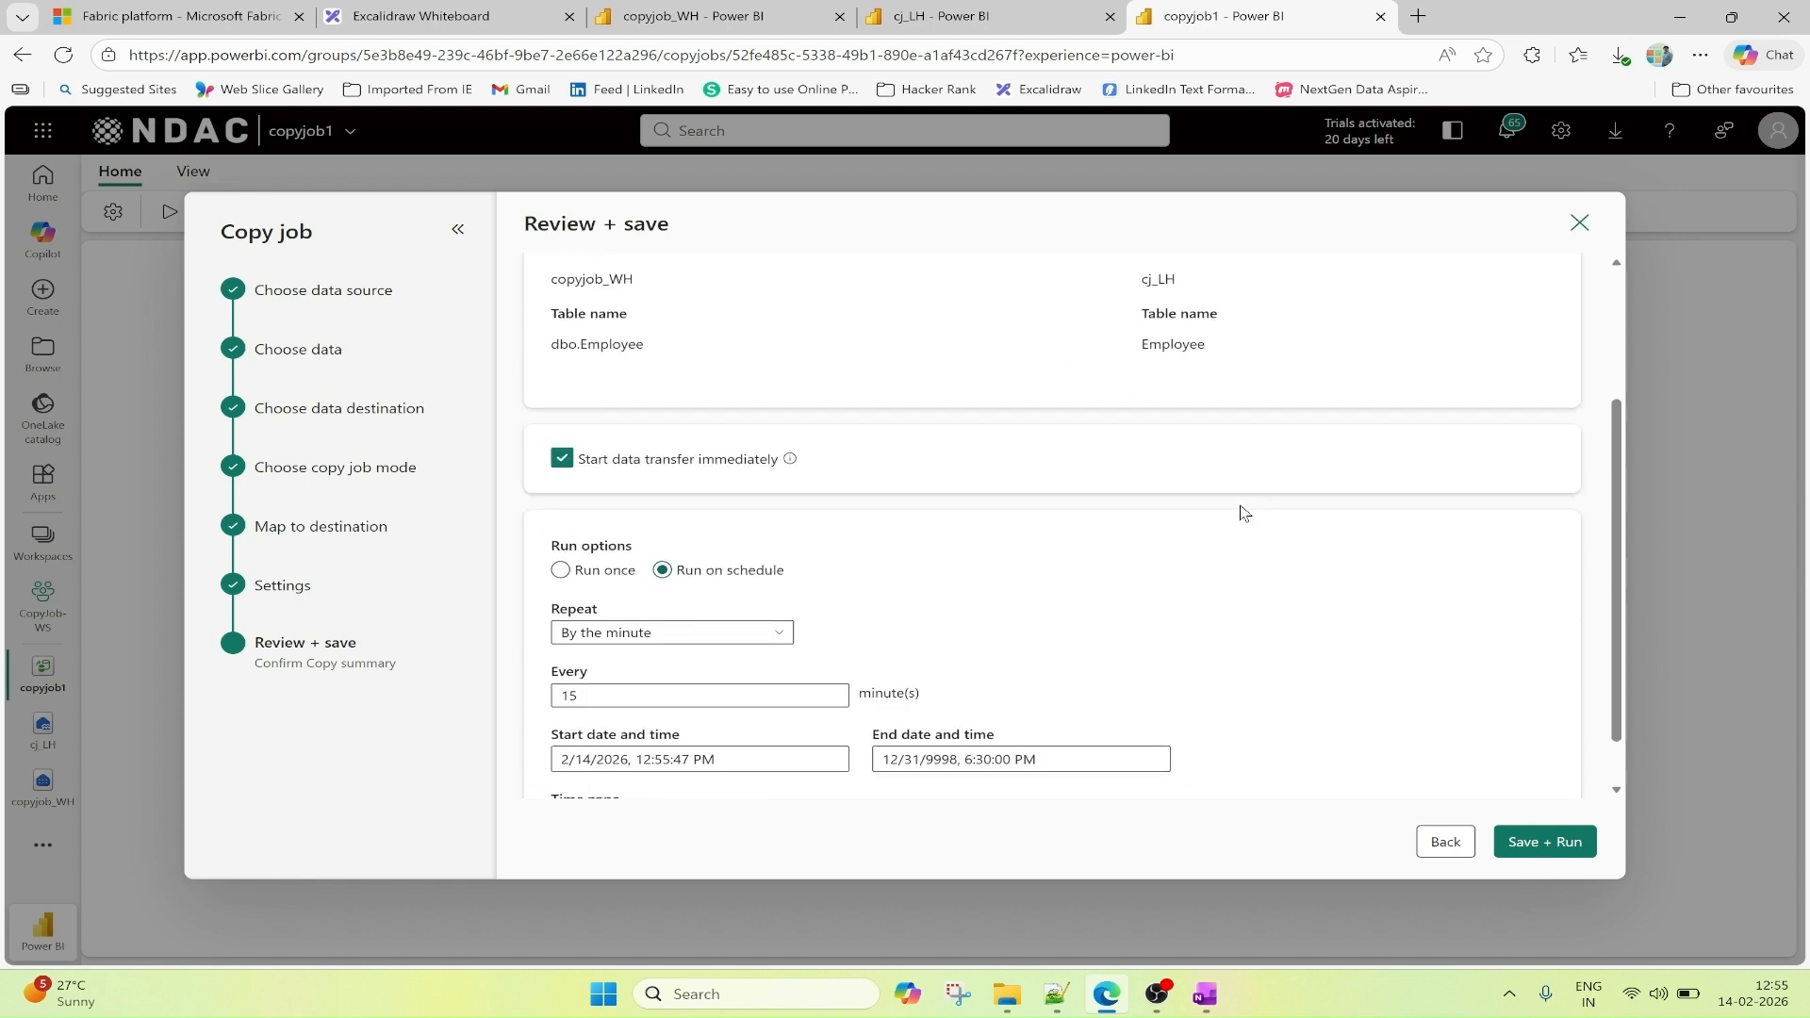
scroll(1119, 497, down, 1)
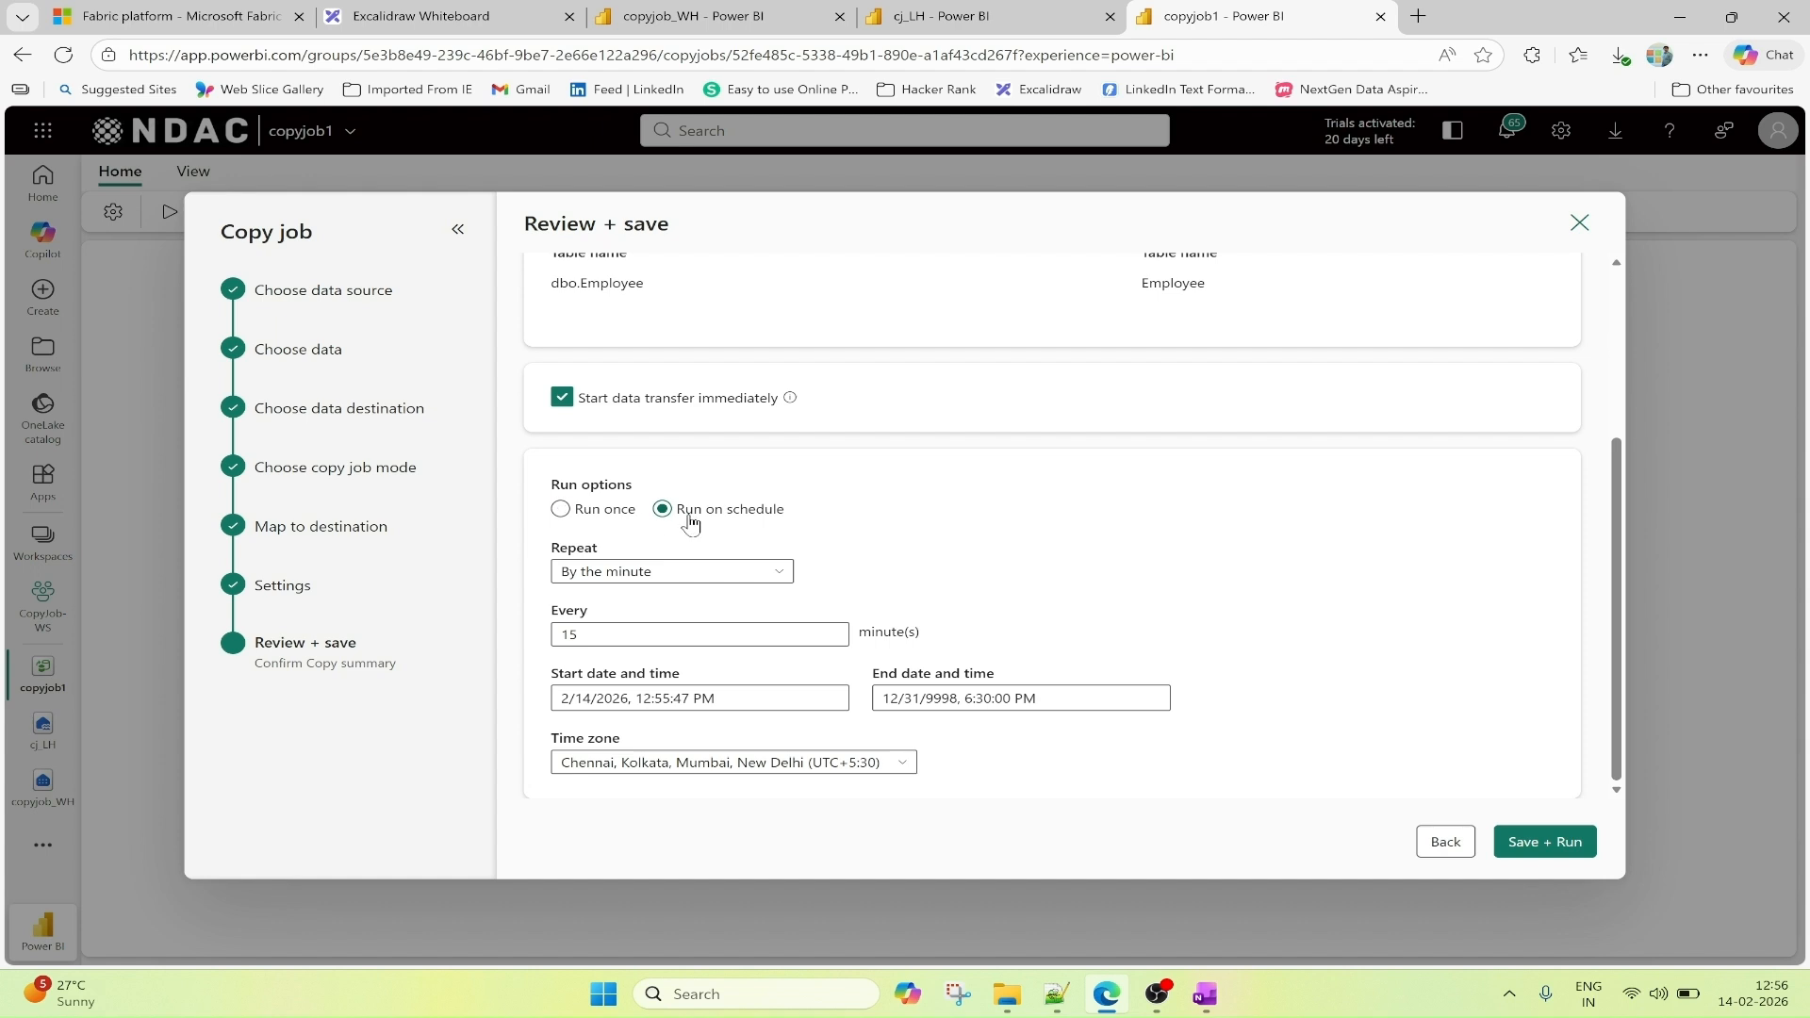
click(784, 572)
click(754, 595)
click(577, 634)
text(2)
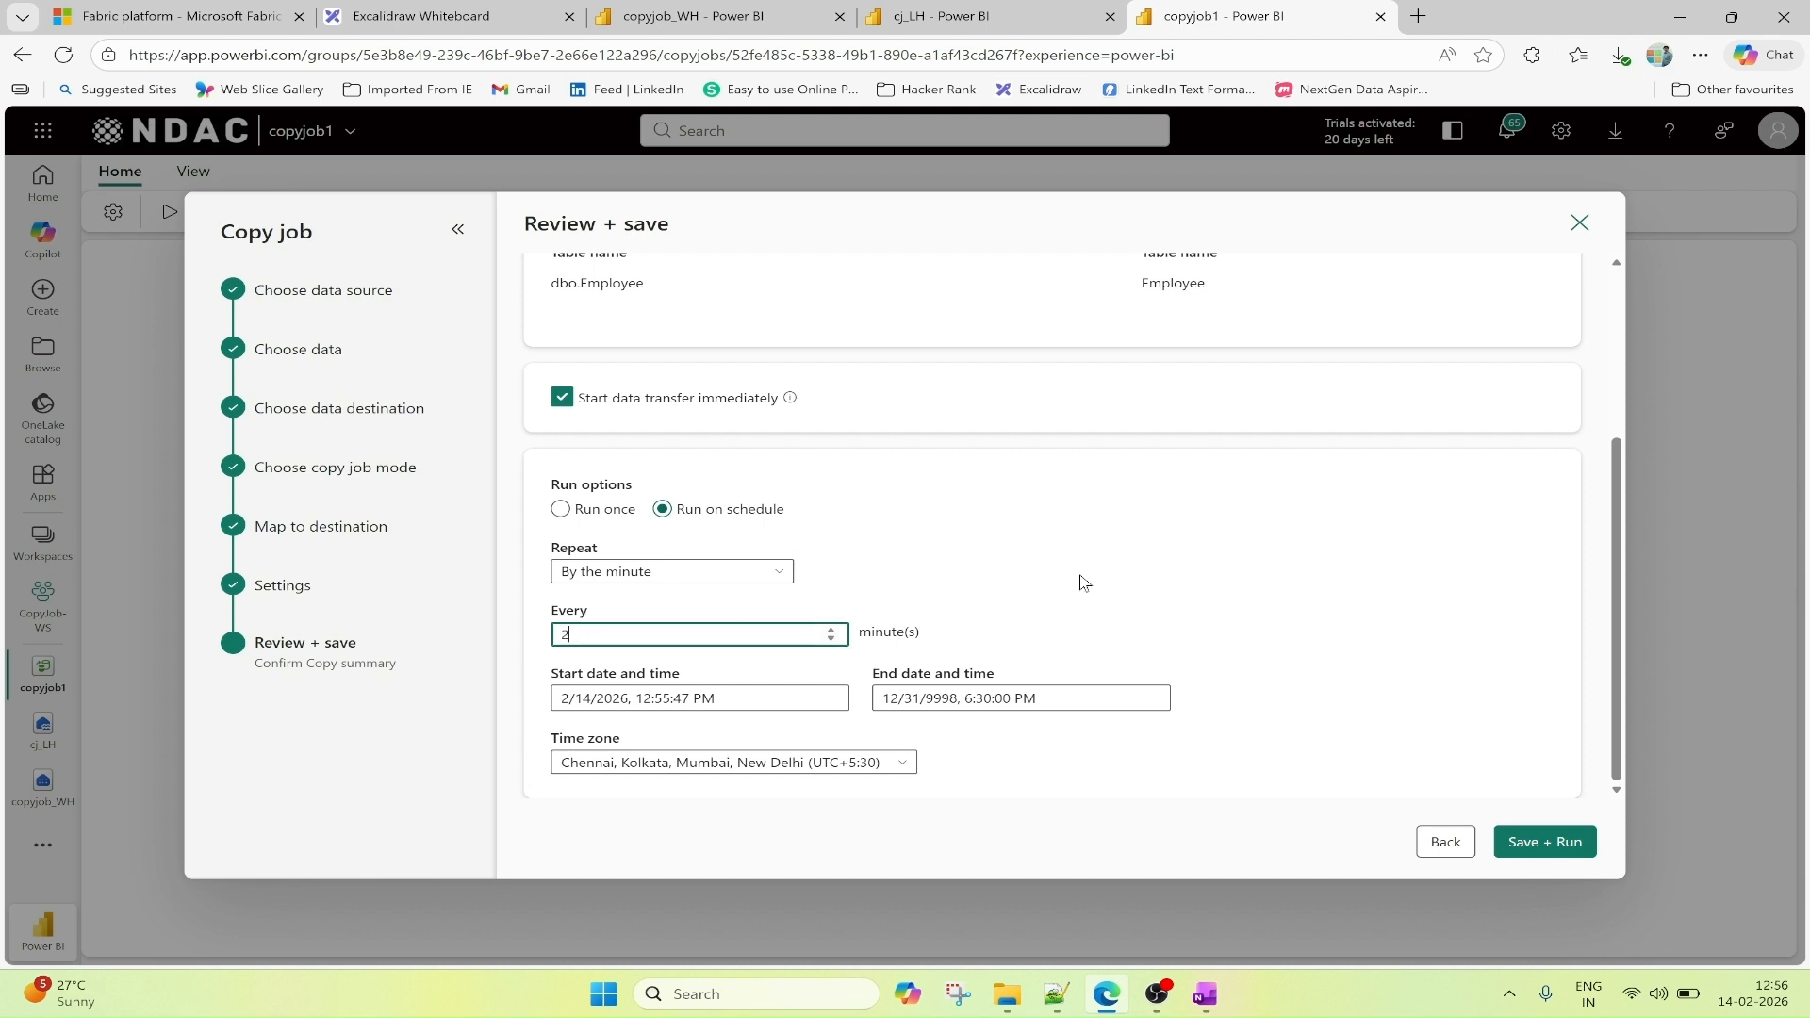
click(1392, 597)
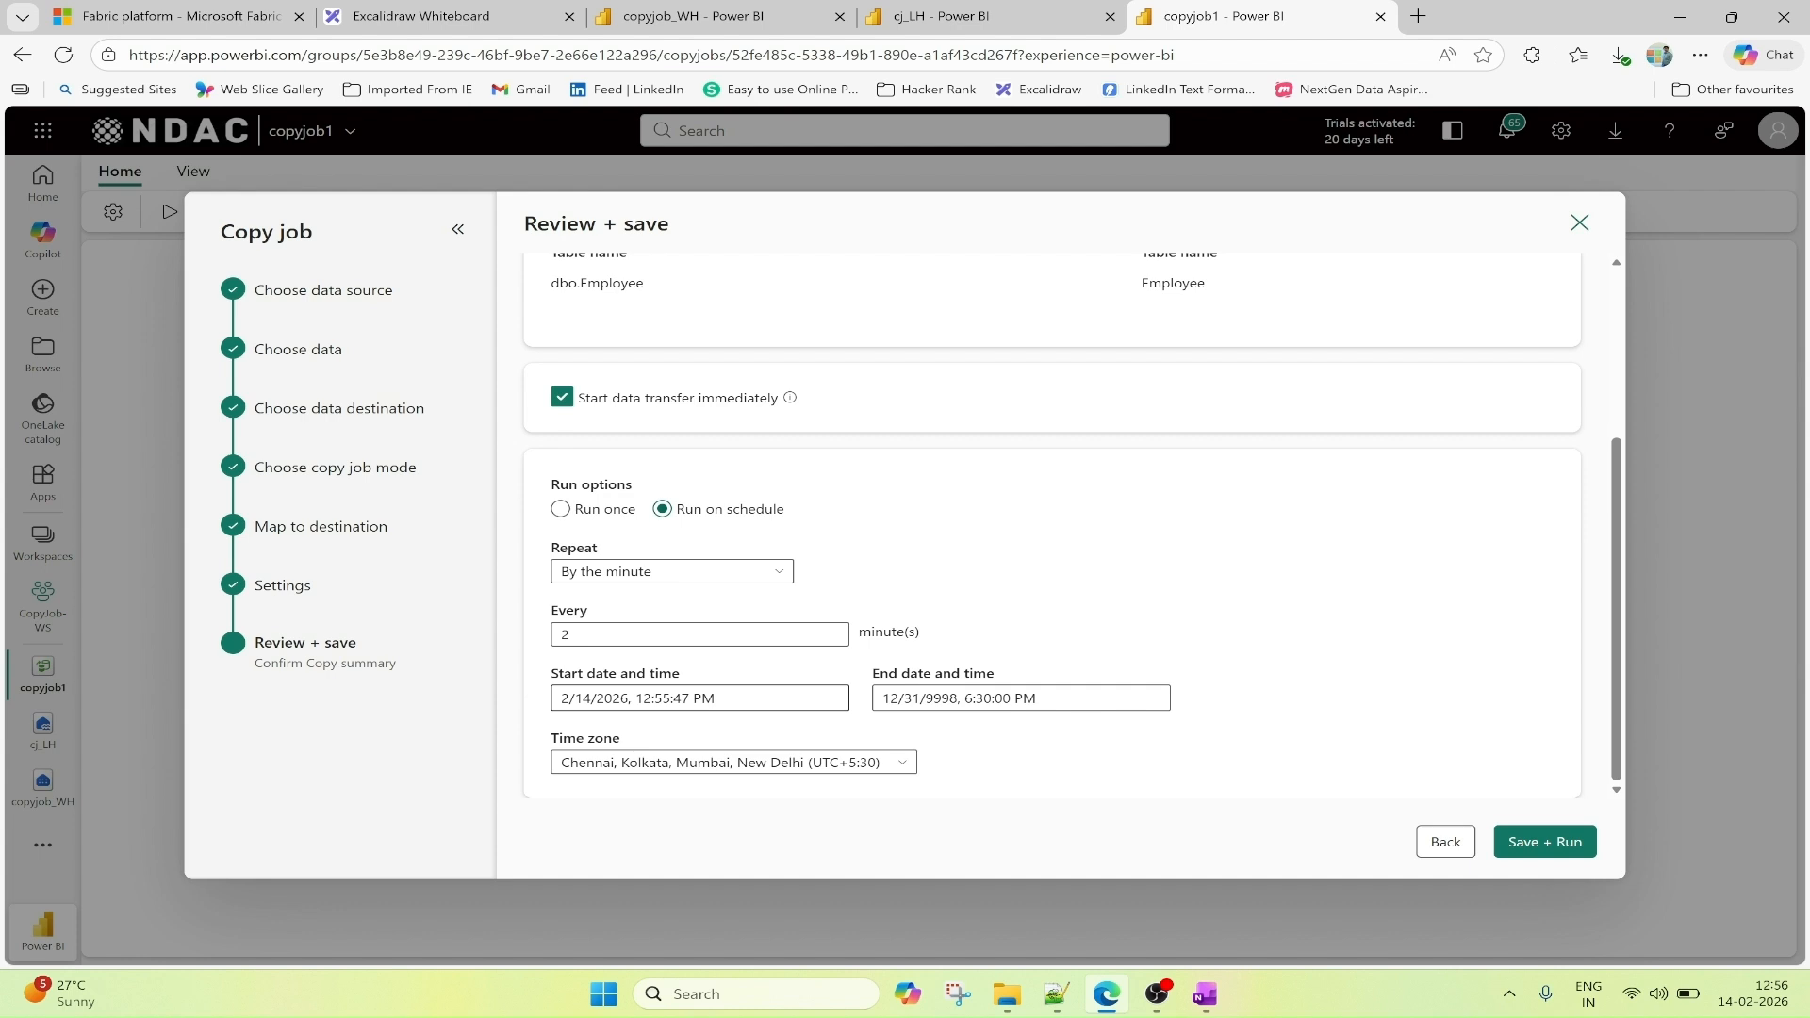
click(1000, 698)
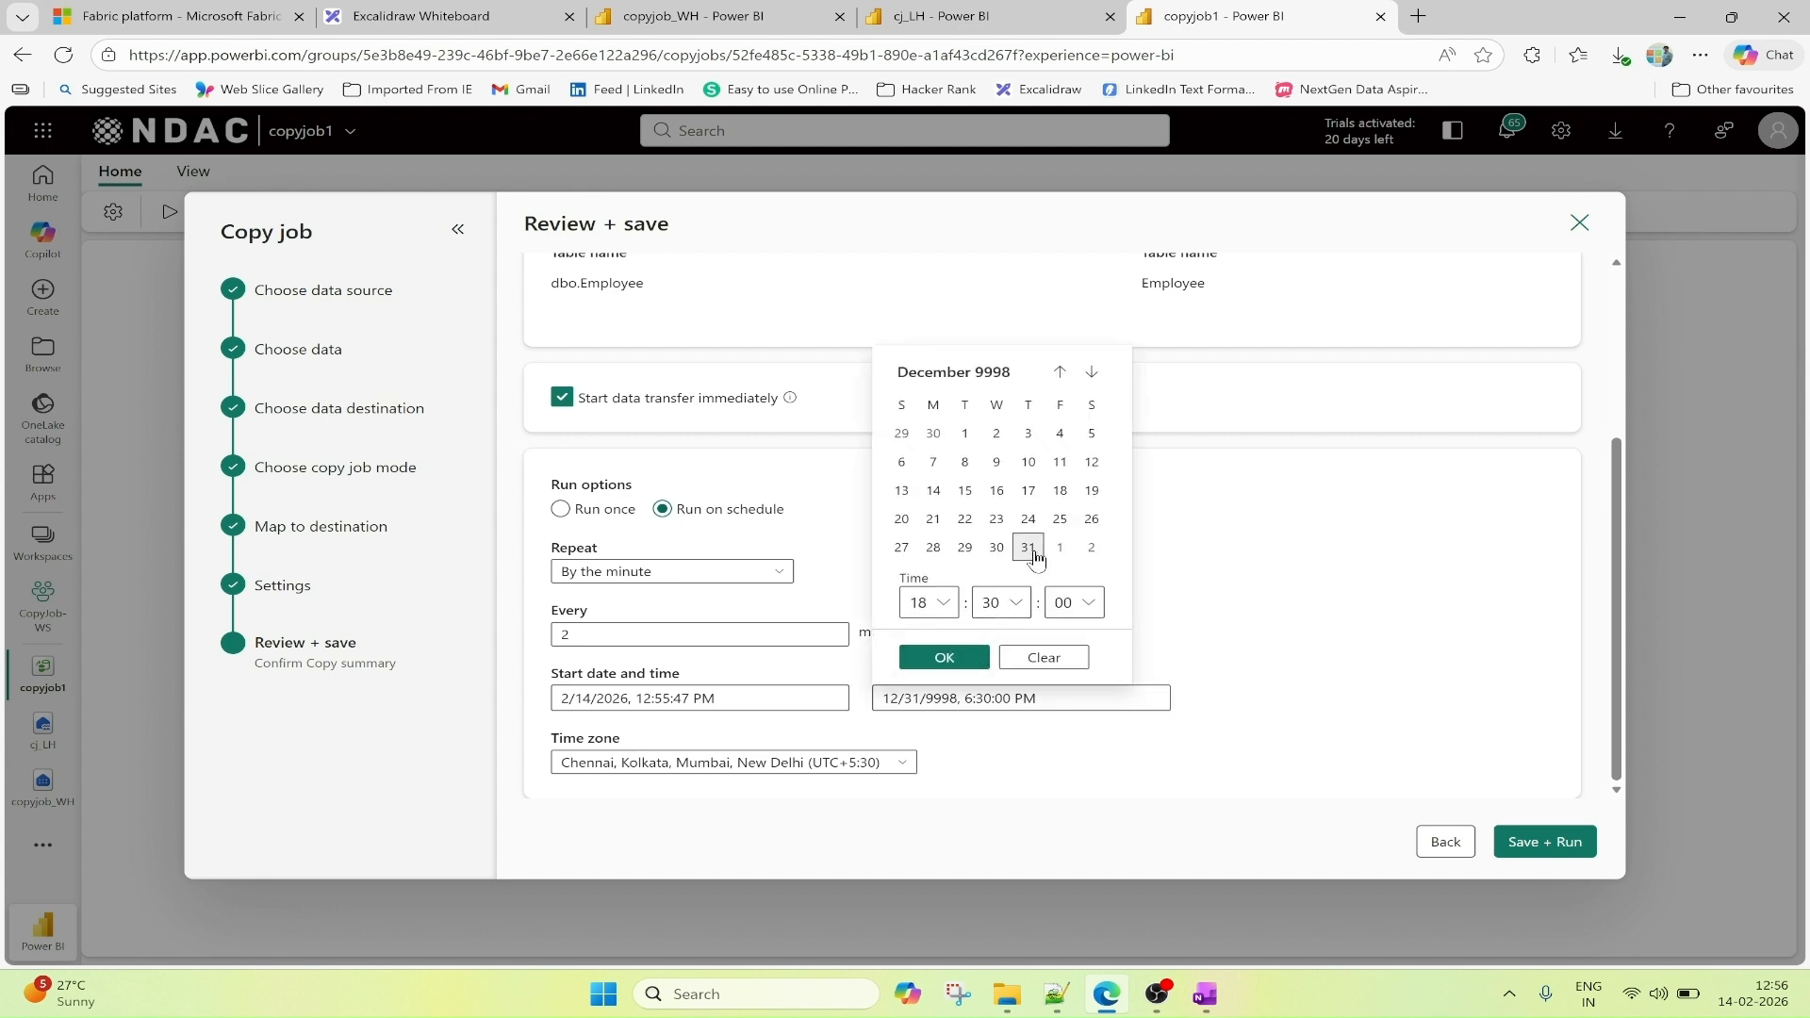
click(934, 491)
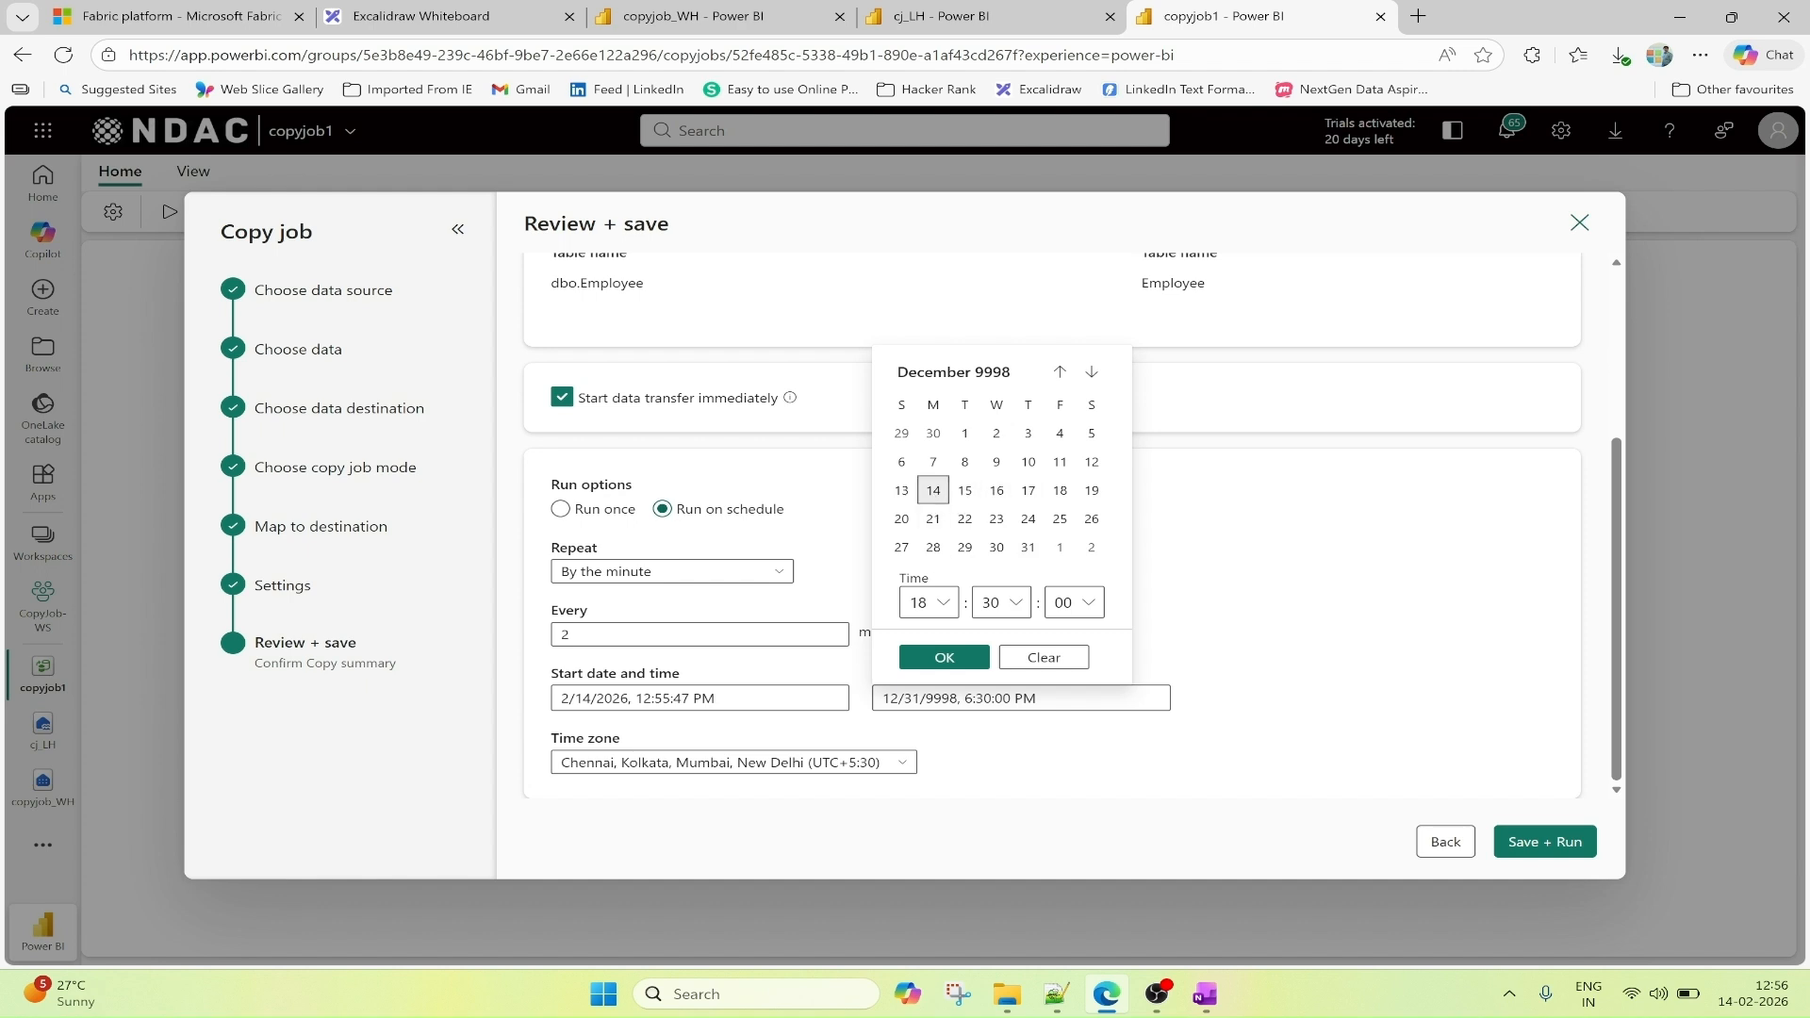
click(929, 602)
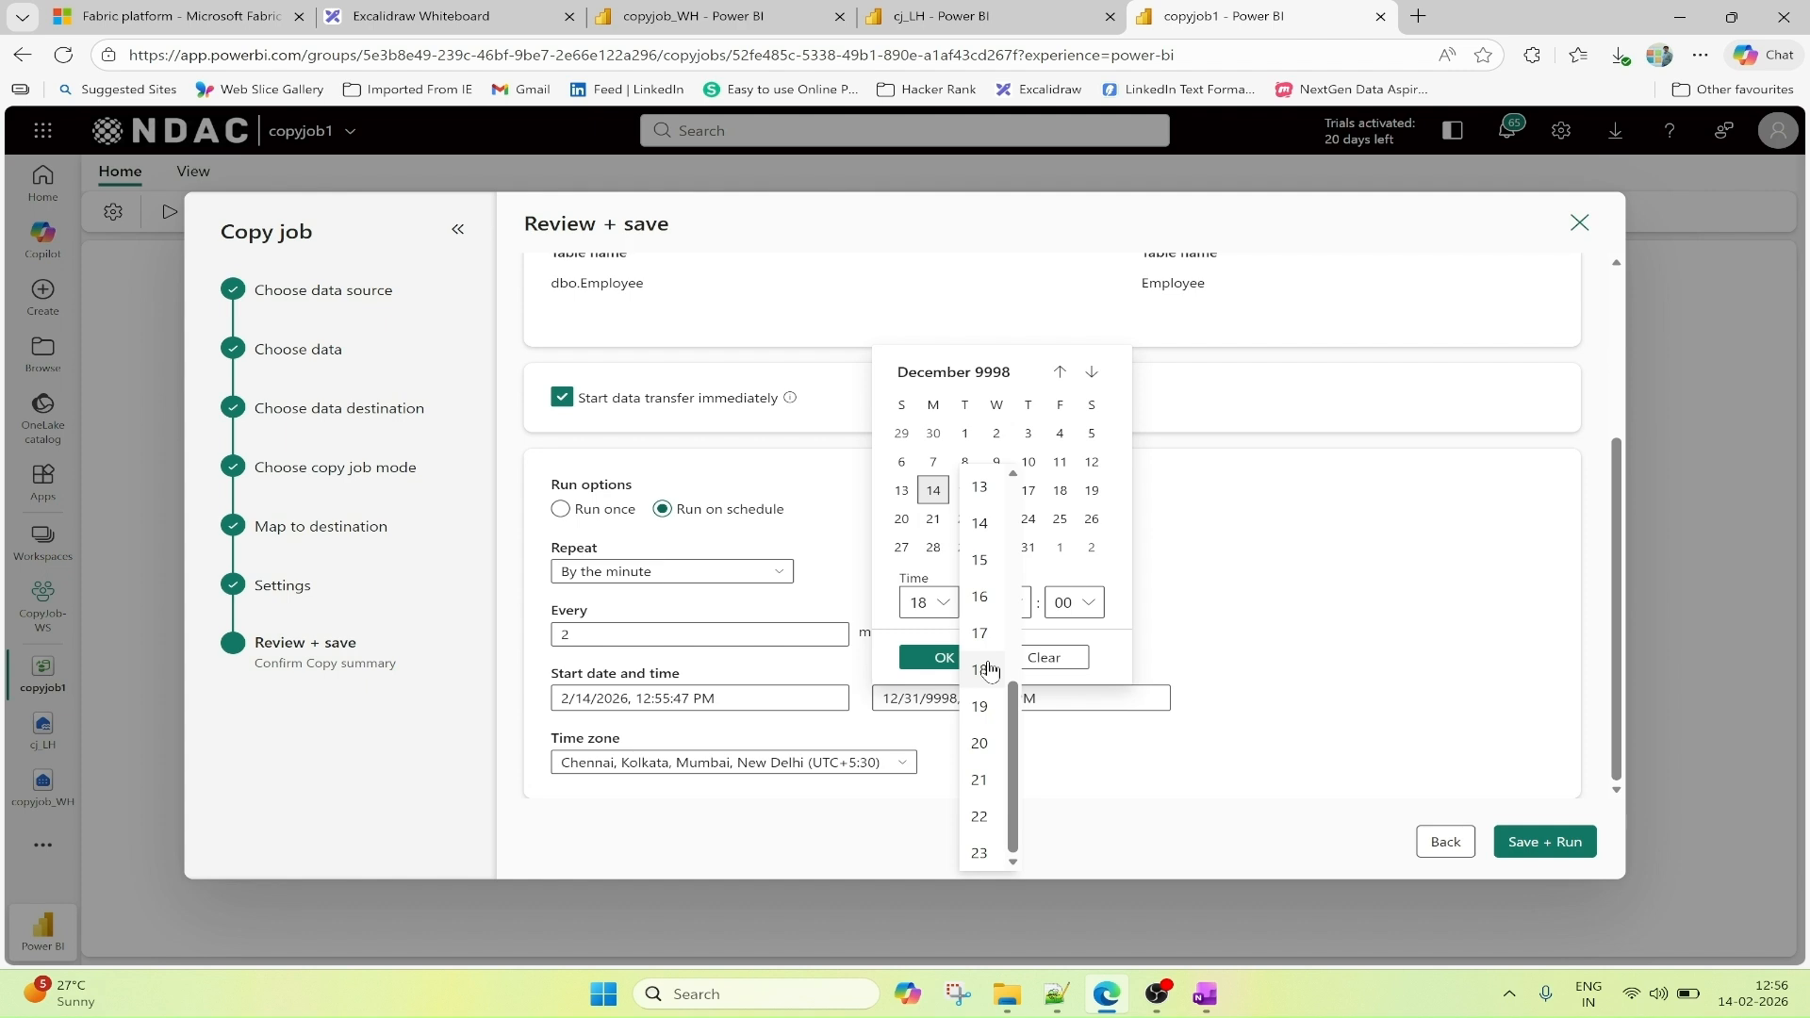
click(990, 493)
click(1271, 619)
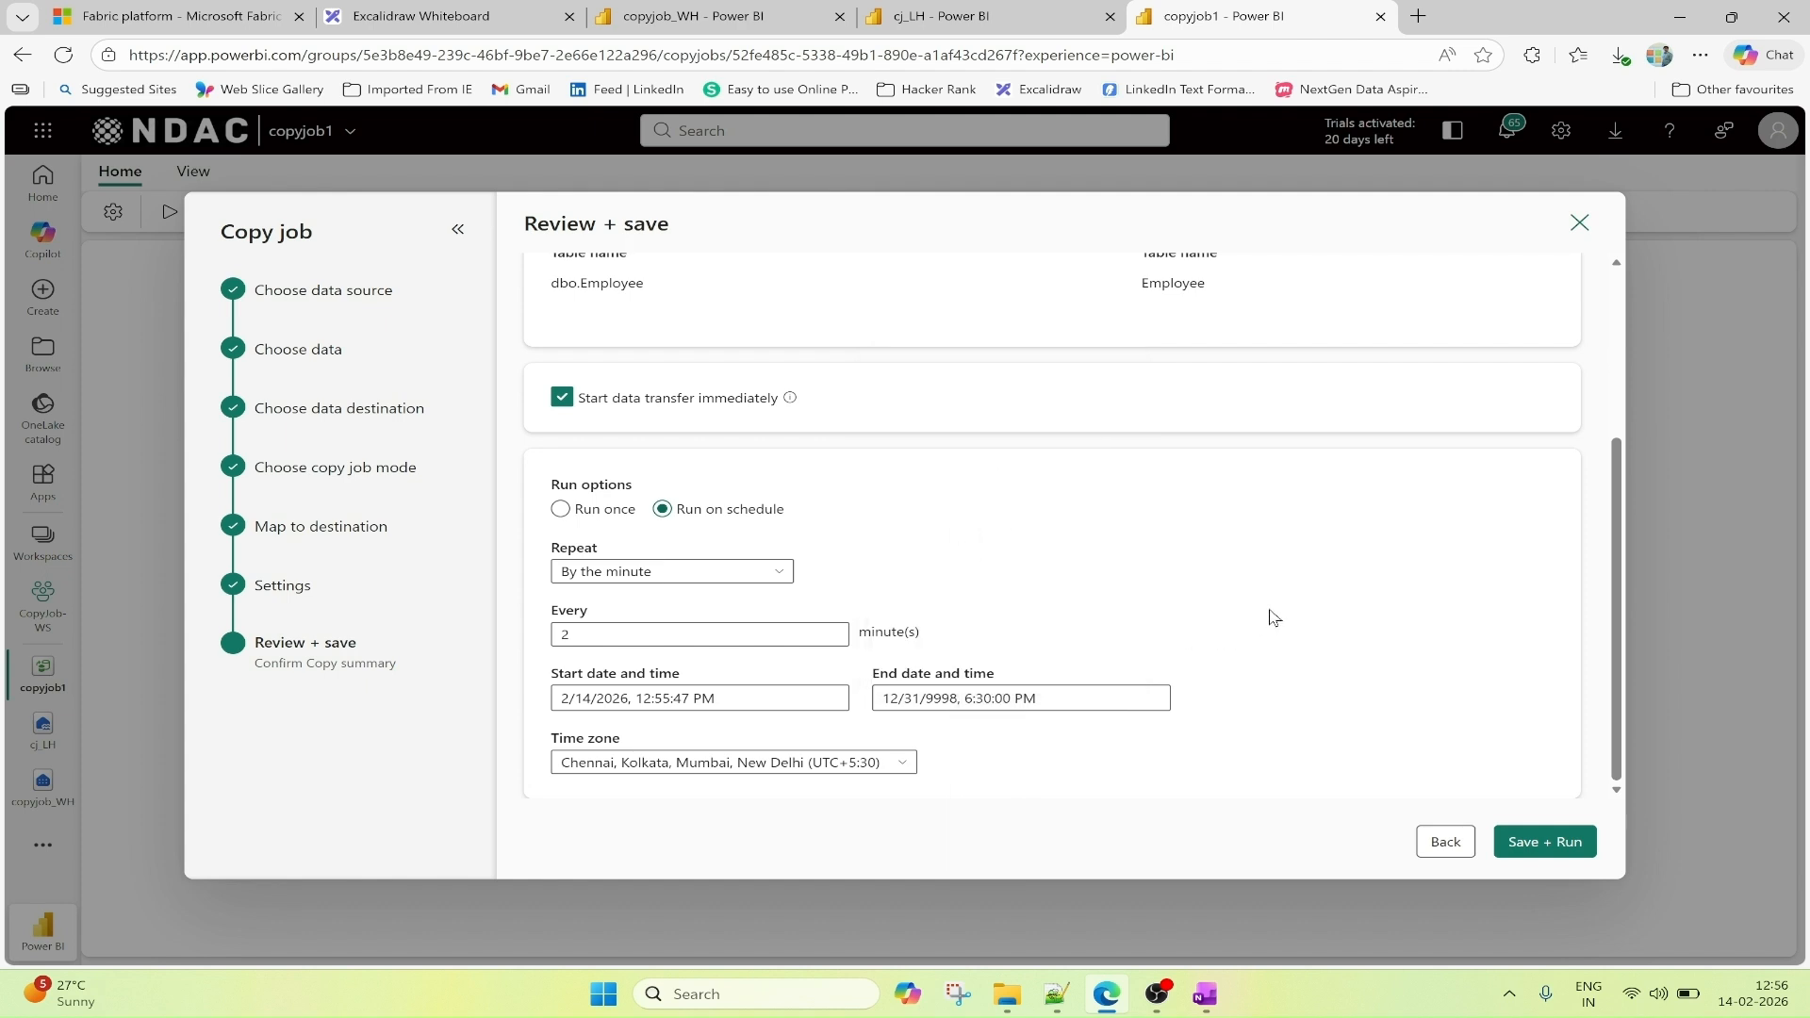
Set the schedule's end date and time to 12/14/9998, 1:30:00 PM.
click(943, 698)
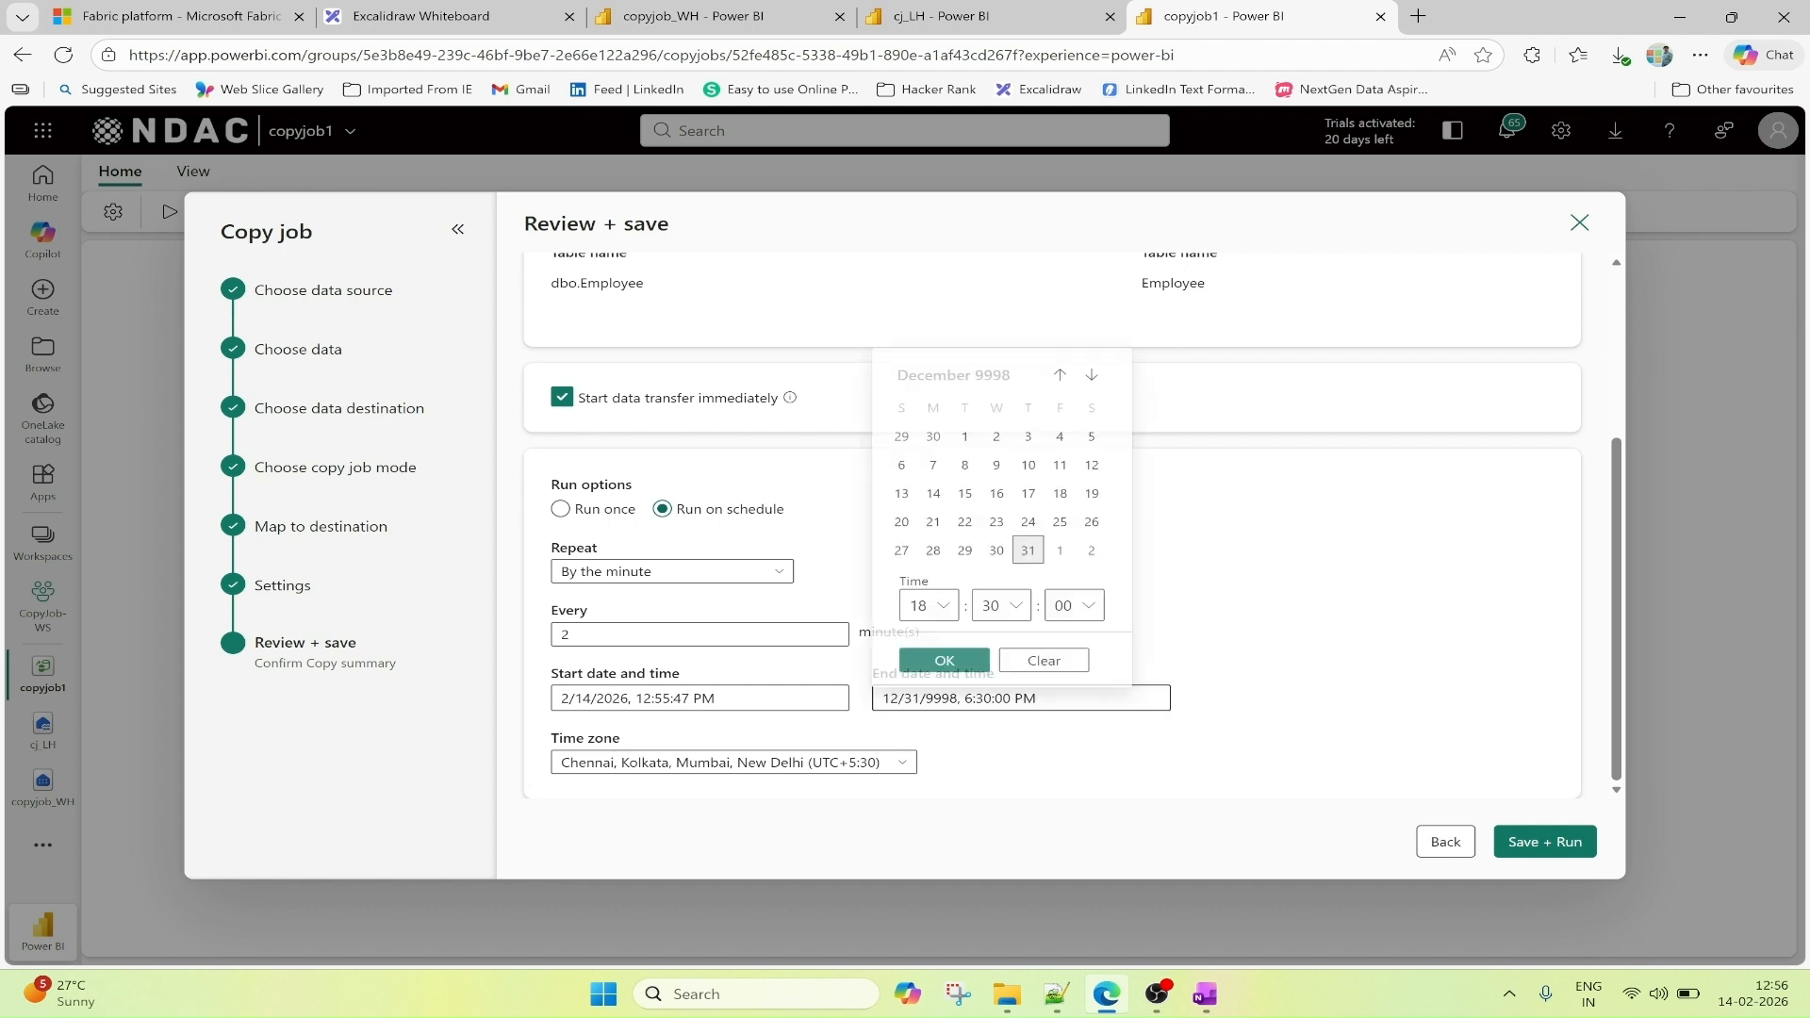
click(931, 490)
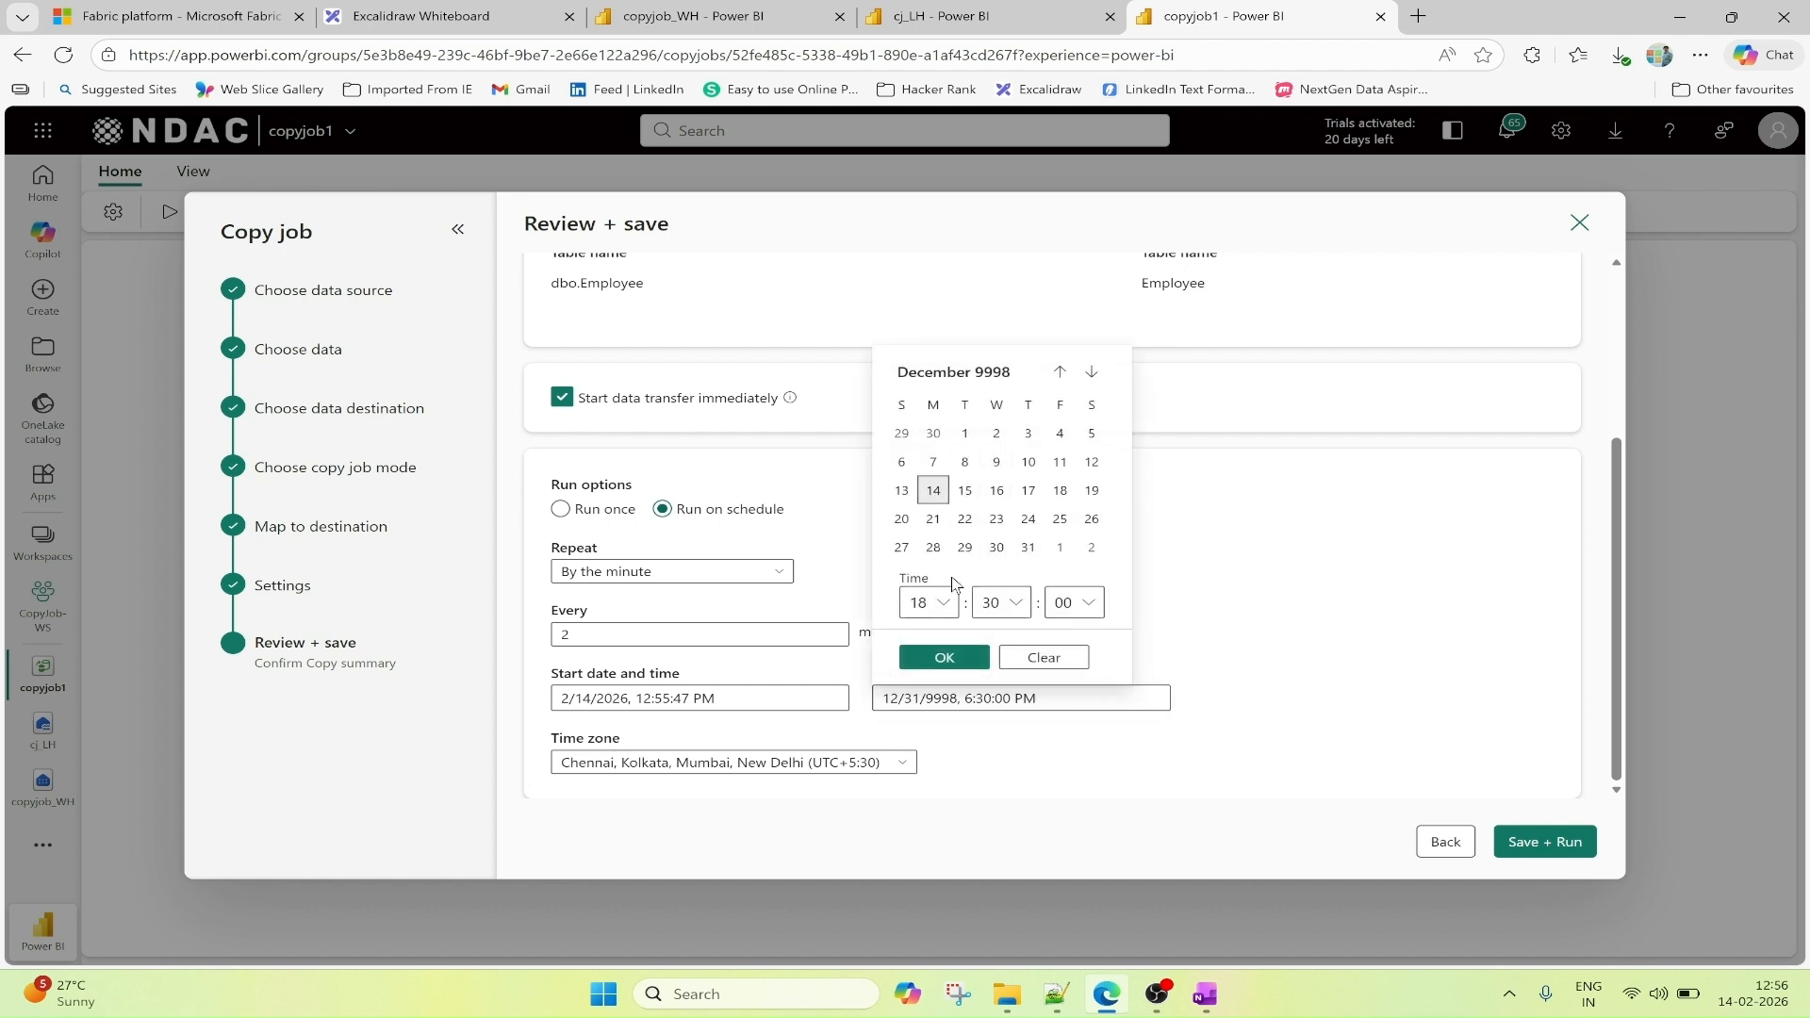
click(934, 602)
click(979, 486)
click(943, 657)
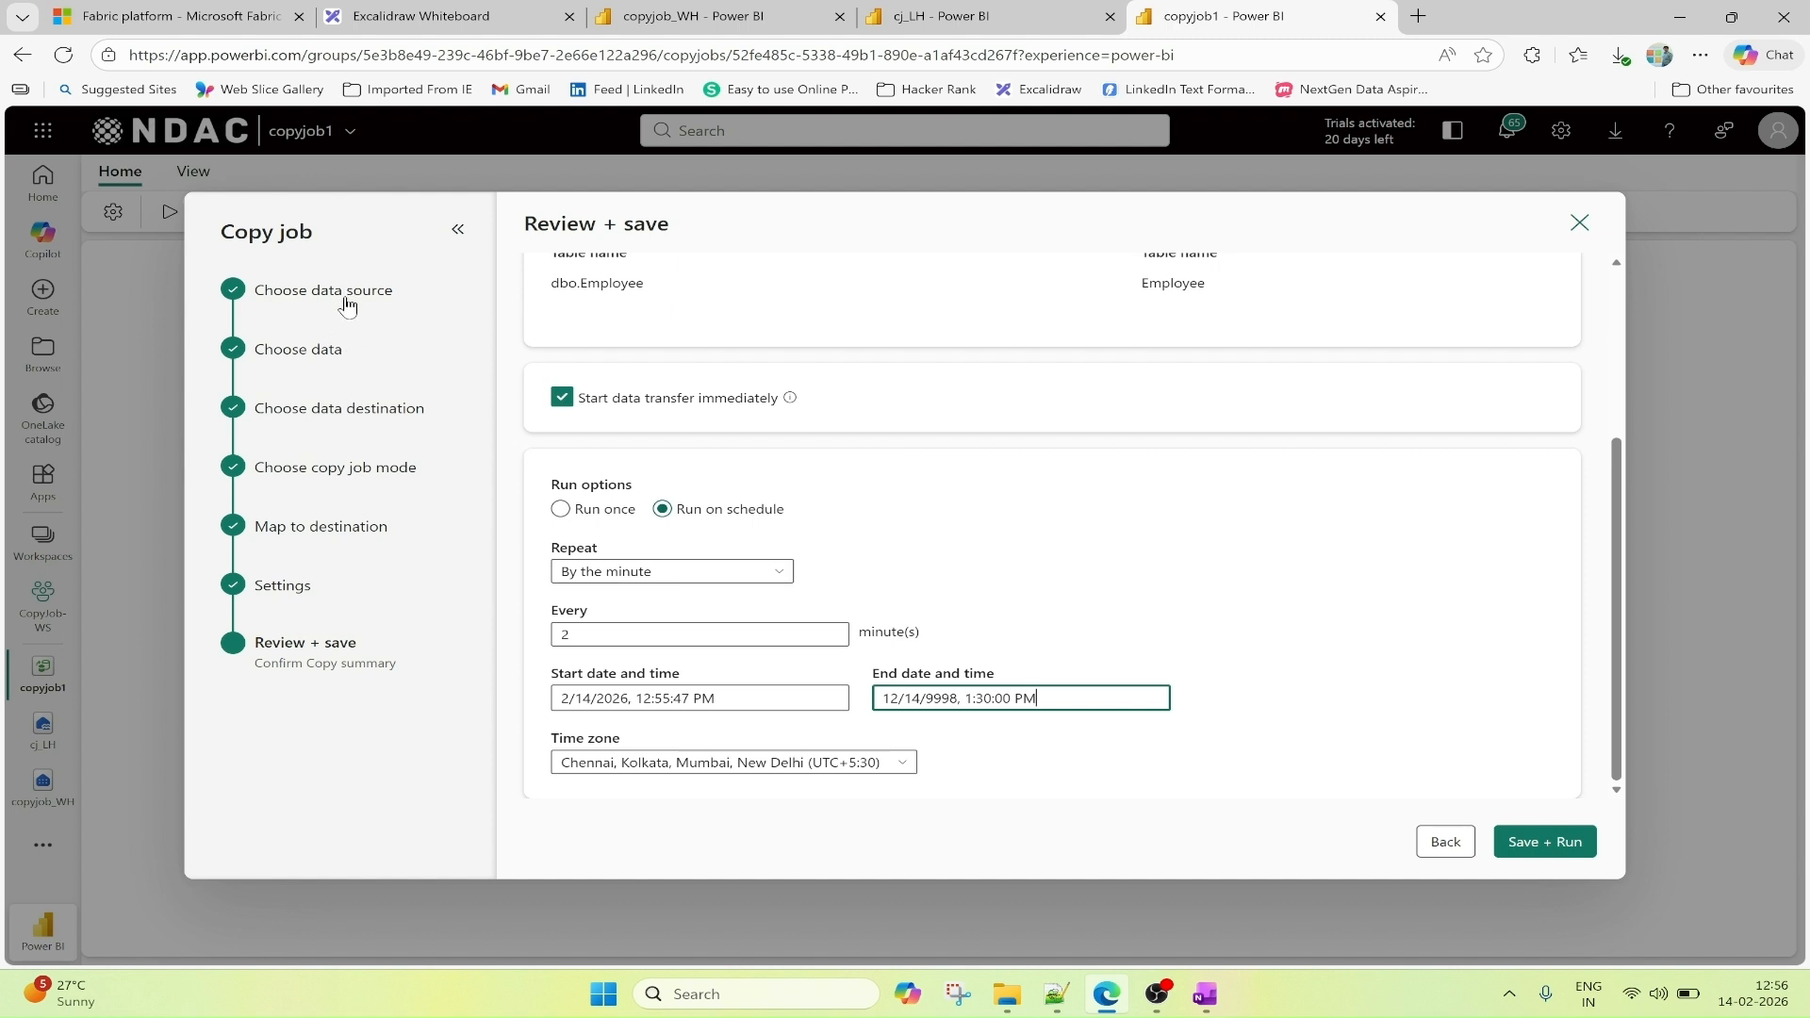
Save and run the copy job, and enlarge the source-to-destination diagram area above the results.
click(1547, 852)
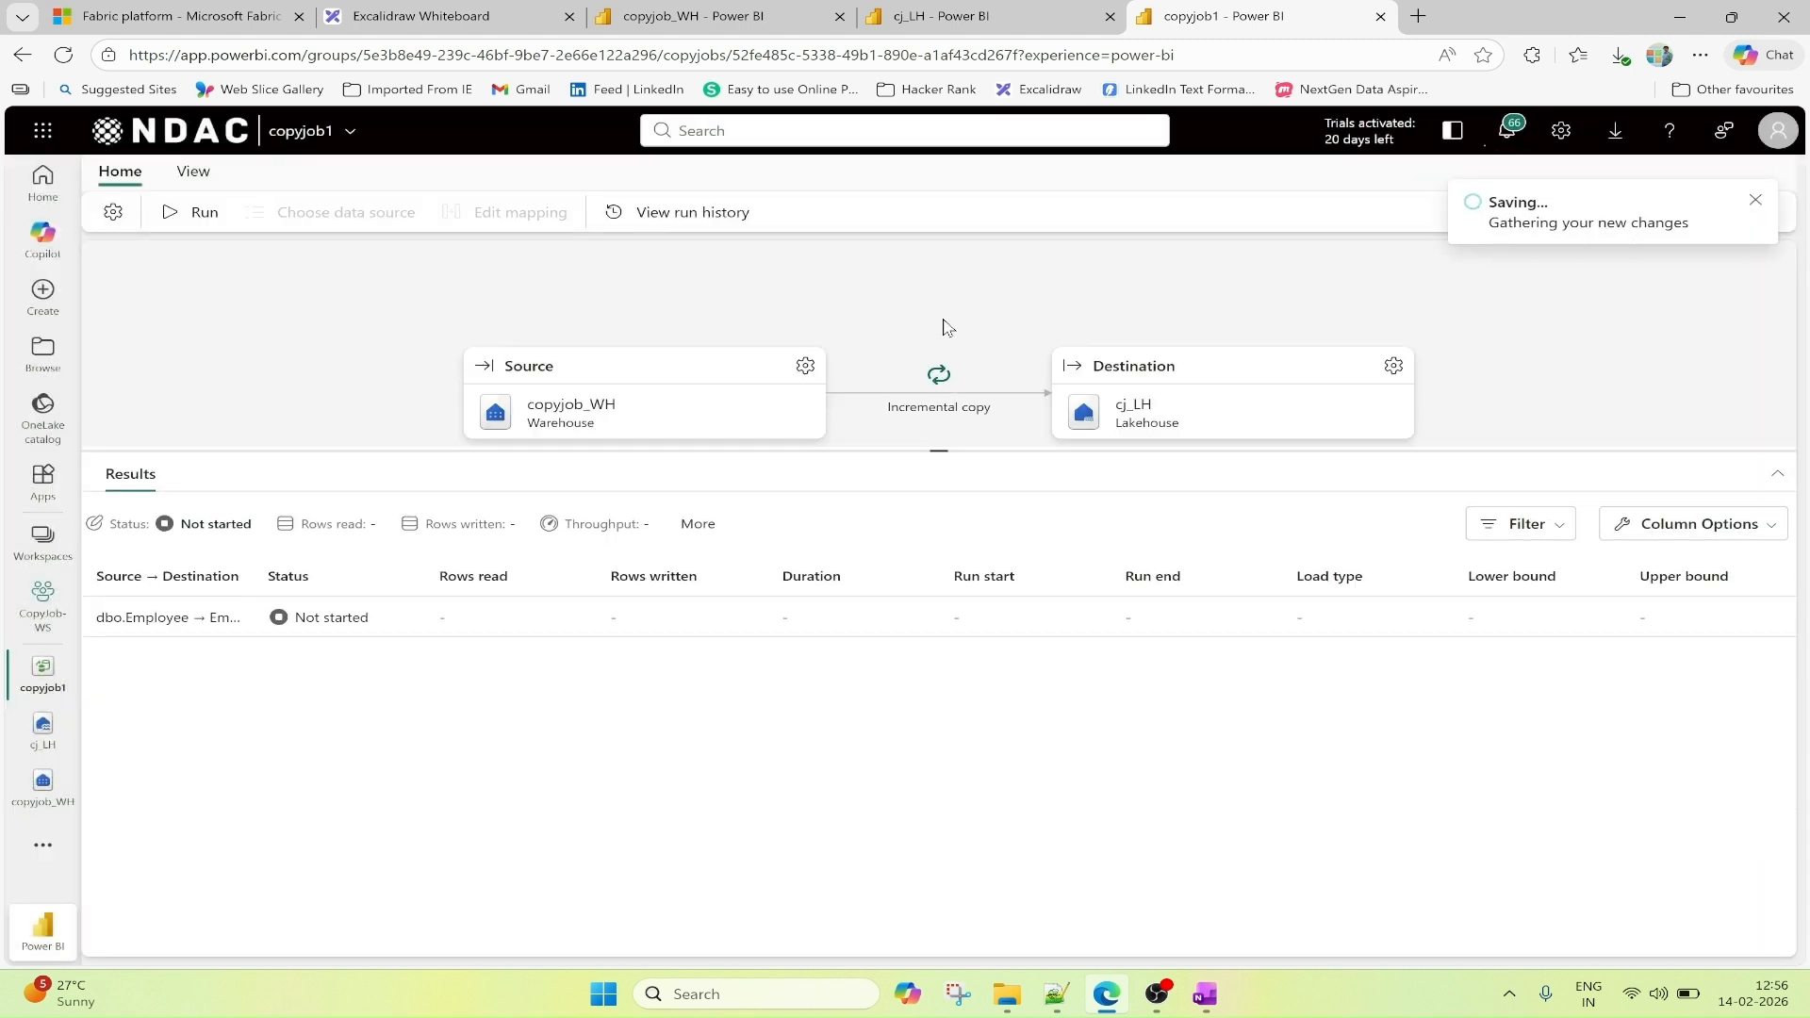
double_click(948, 272)
click(1009, 328)
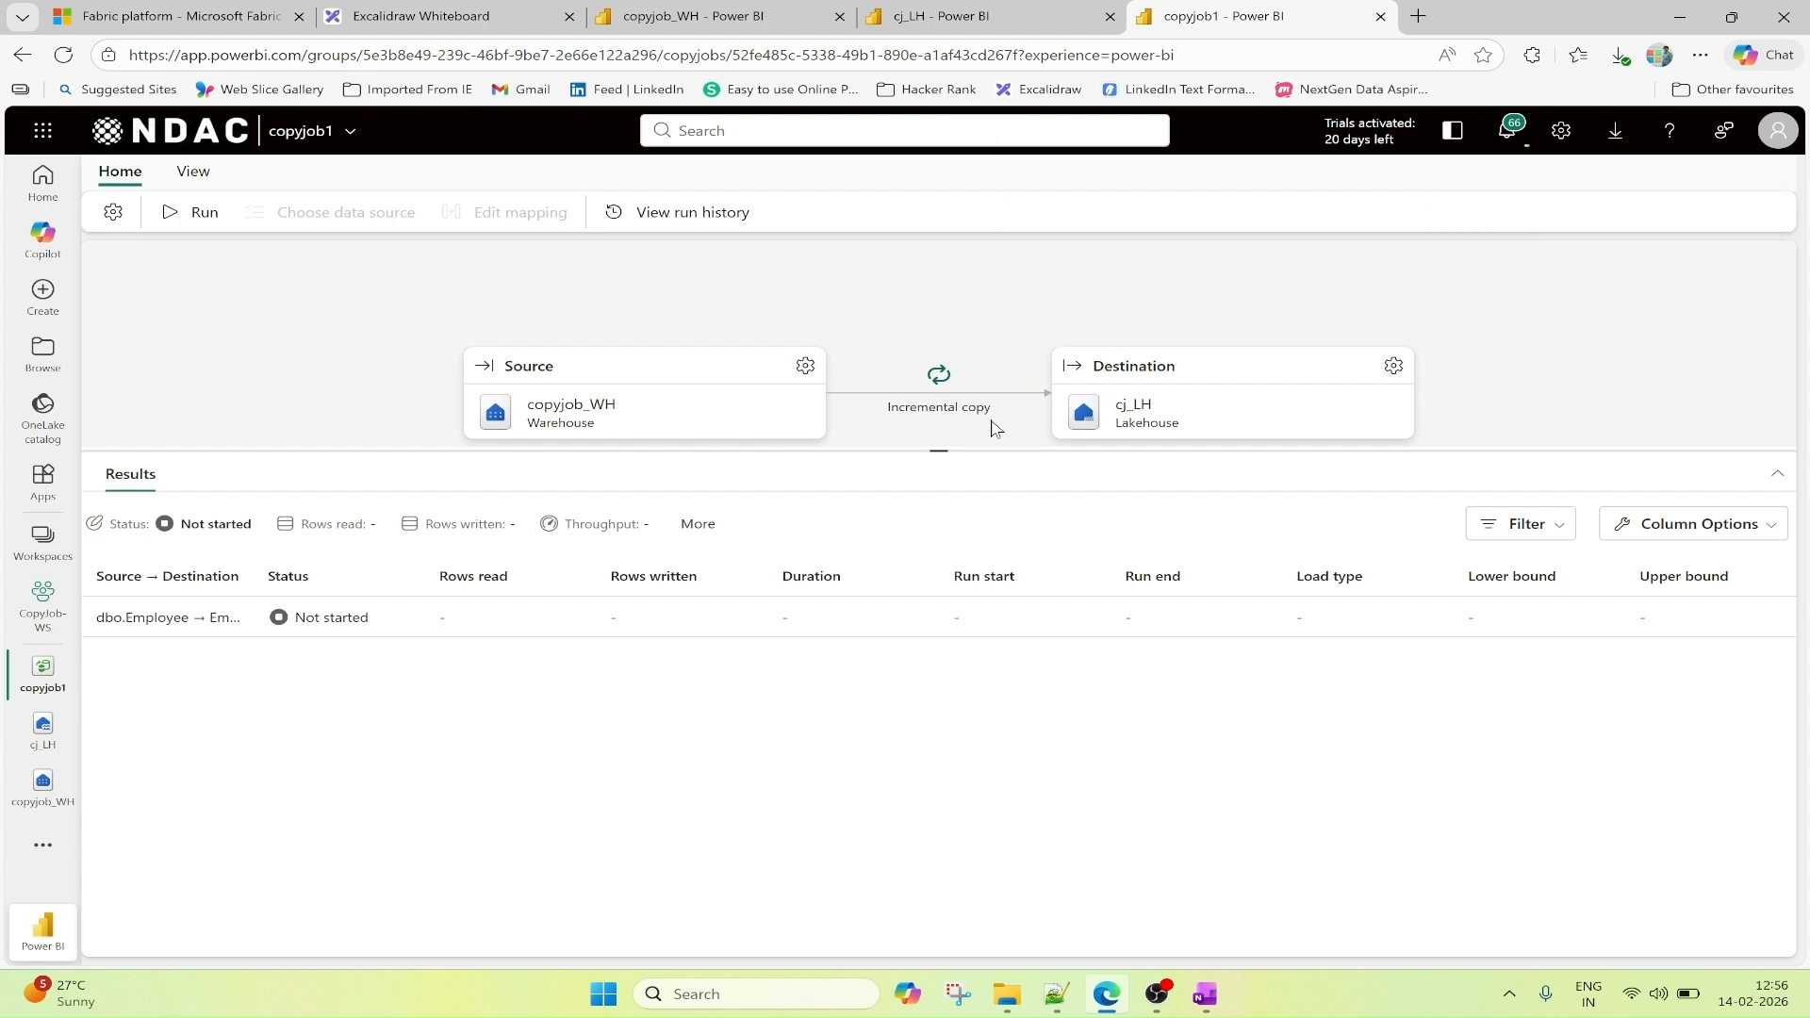
drag(942, 449, 939, 482)
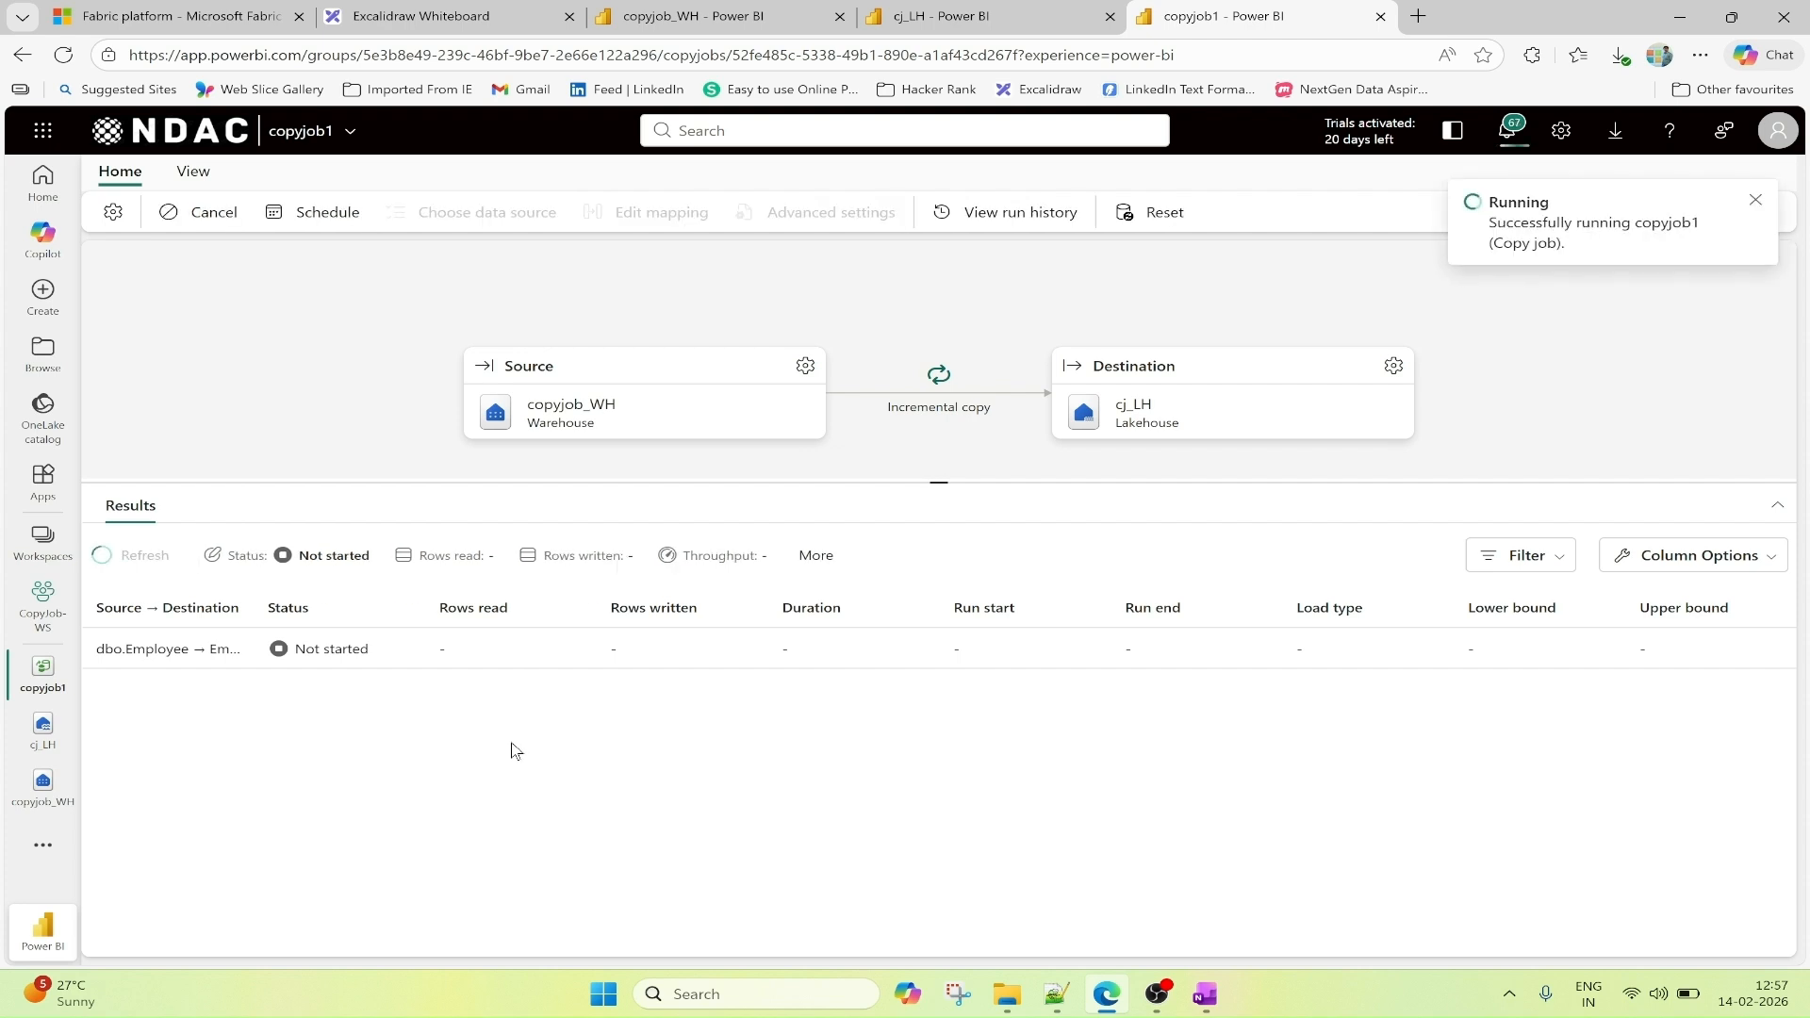
Check the source rows in copyjob_WH, the tables in cj_LH, and copyjob1's run status.
click(677, 20)
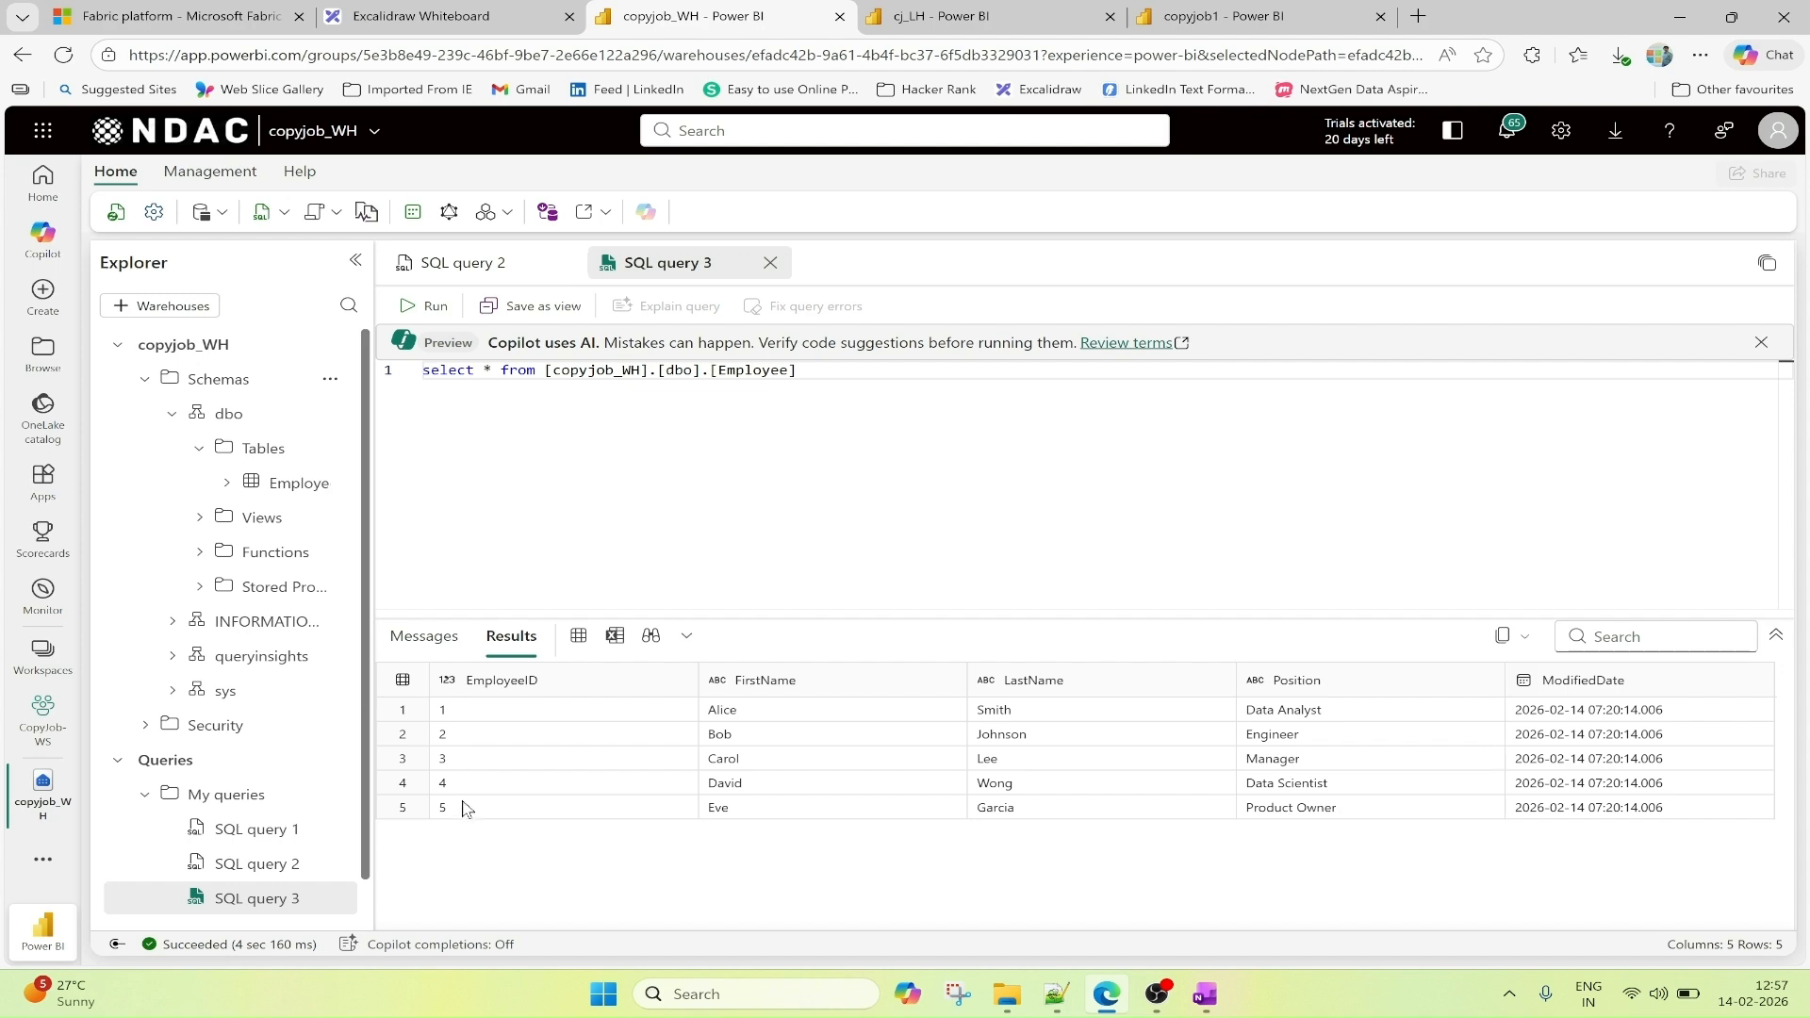
click(960, 14)
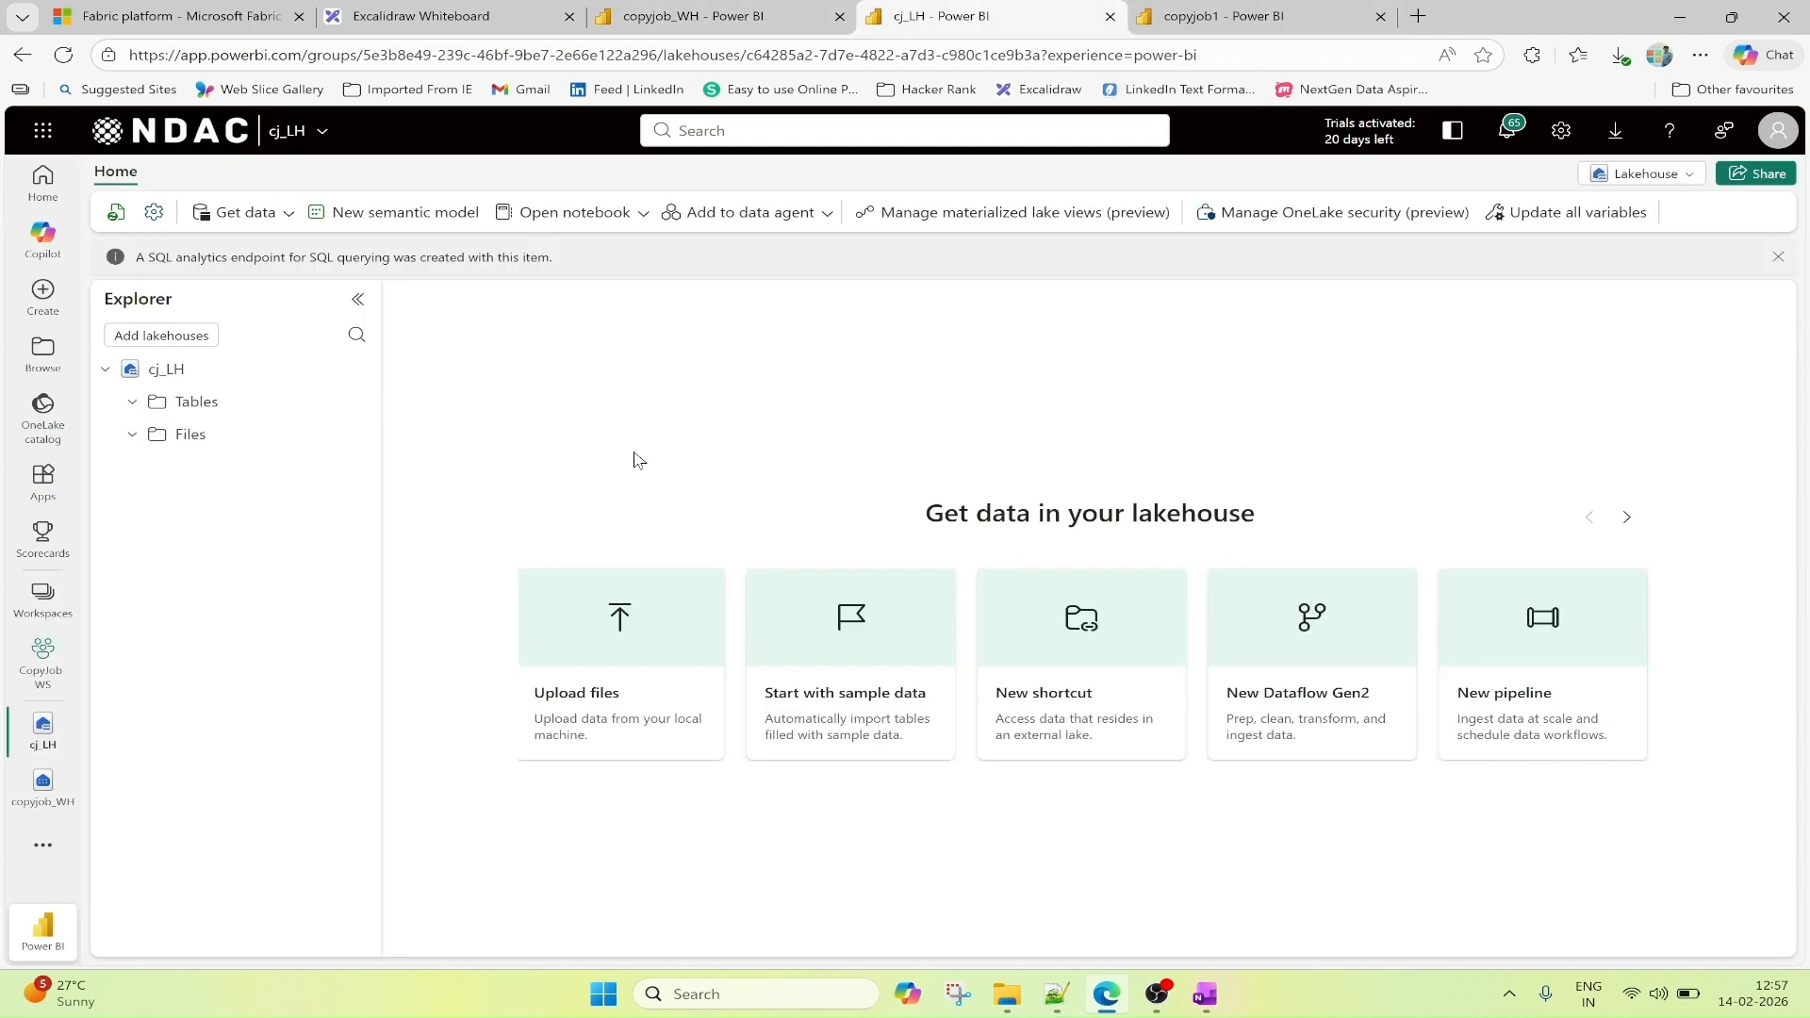
click(1209, 17)
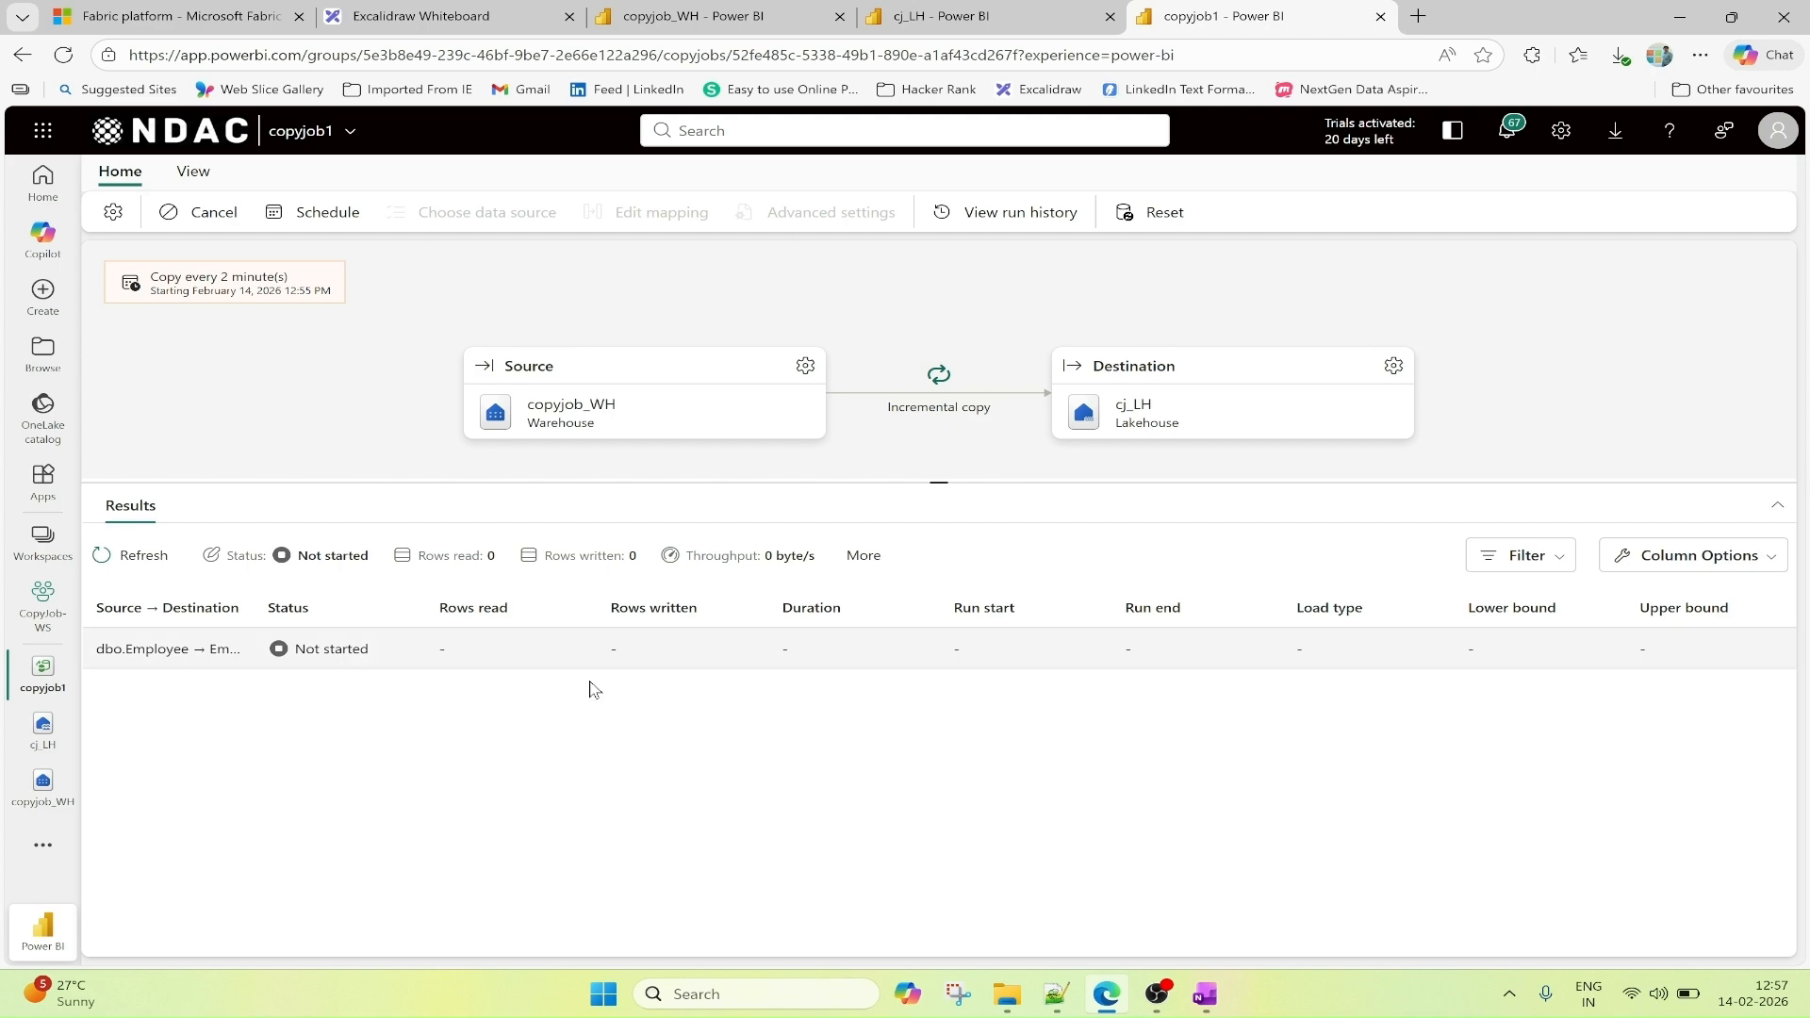
key(ctrl+Tab)
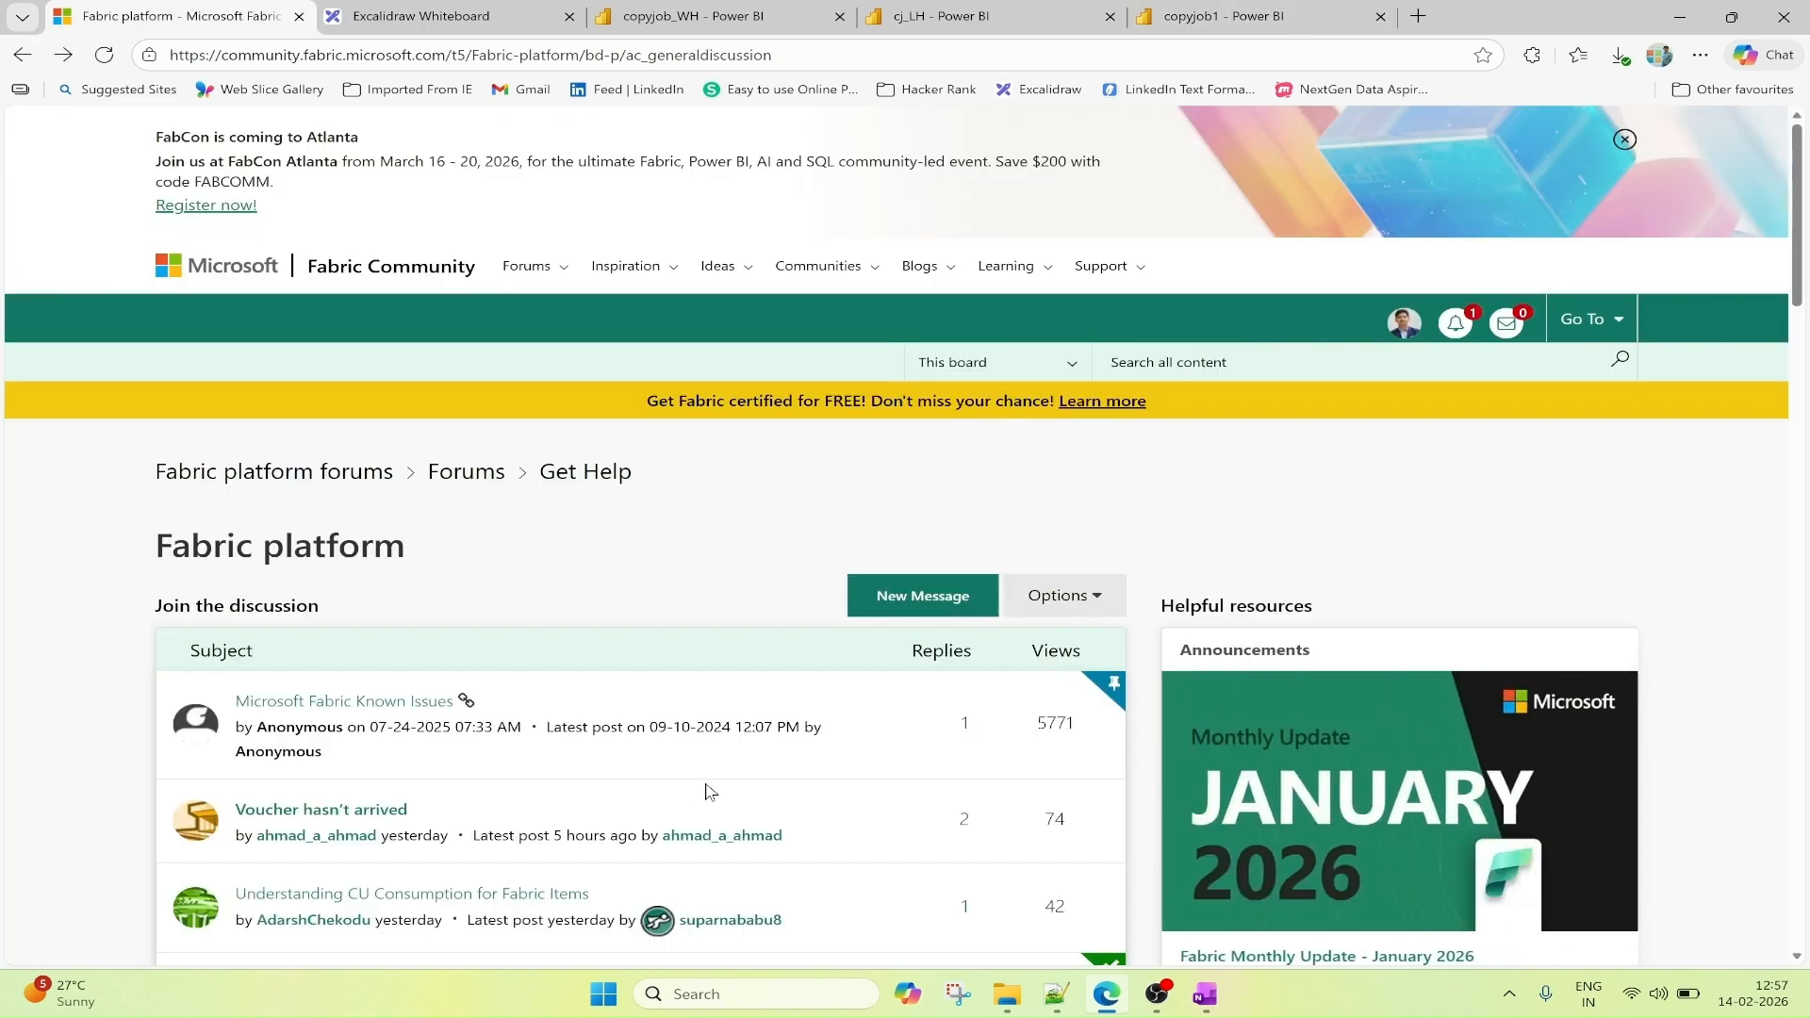
Return to copyjob1 and launch the ZoomIt screen annotation app.
click(1210, 15)
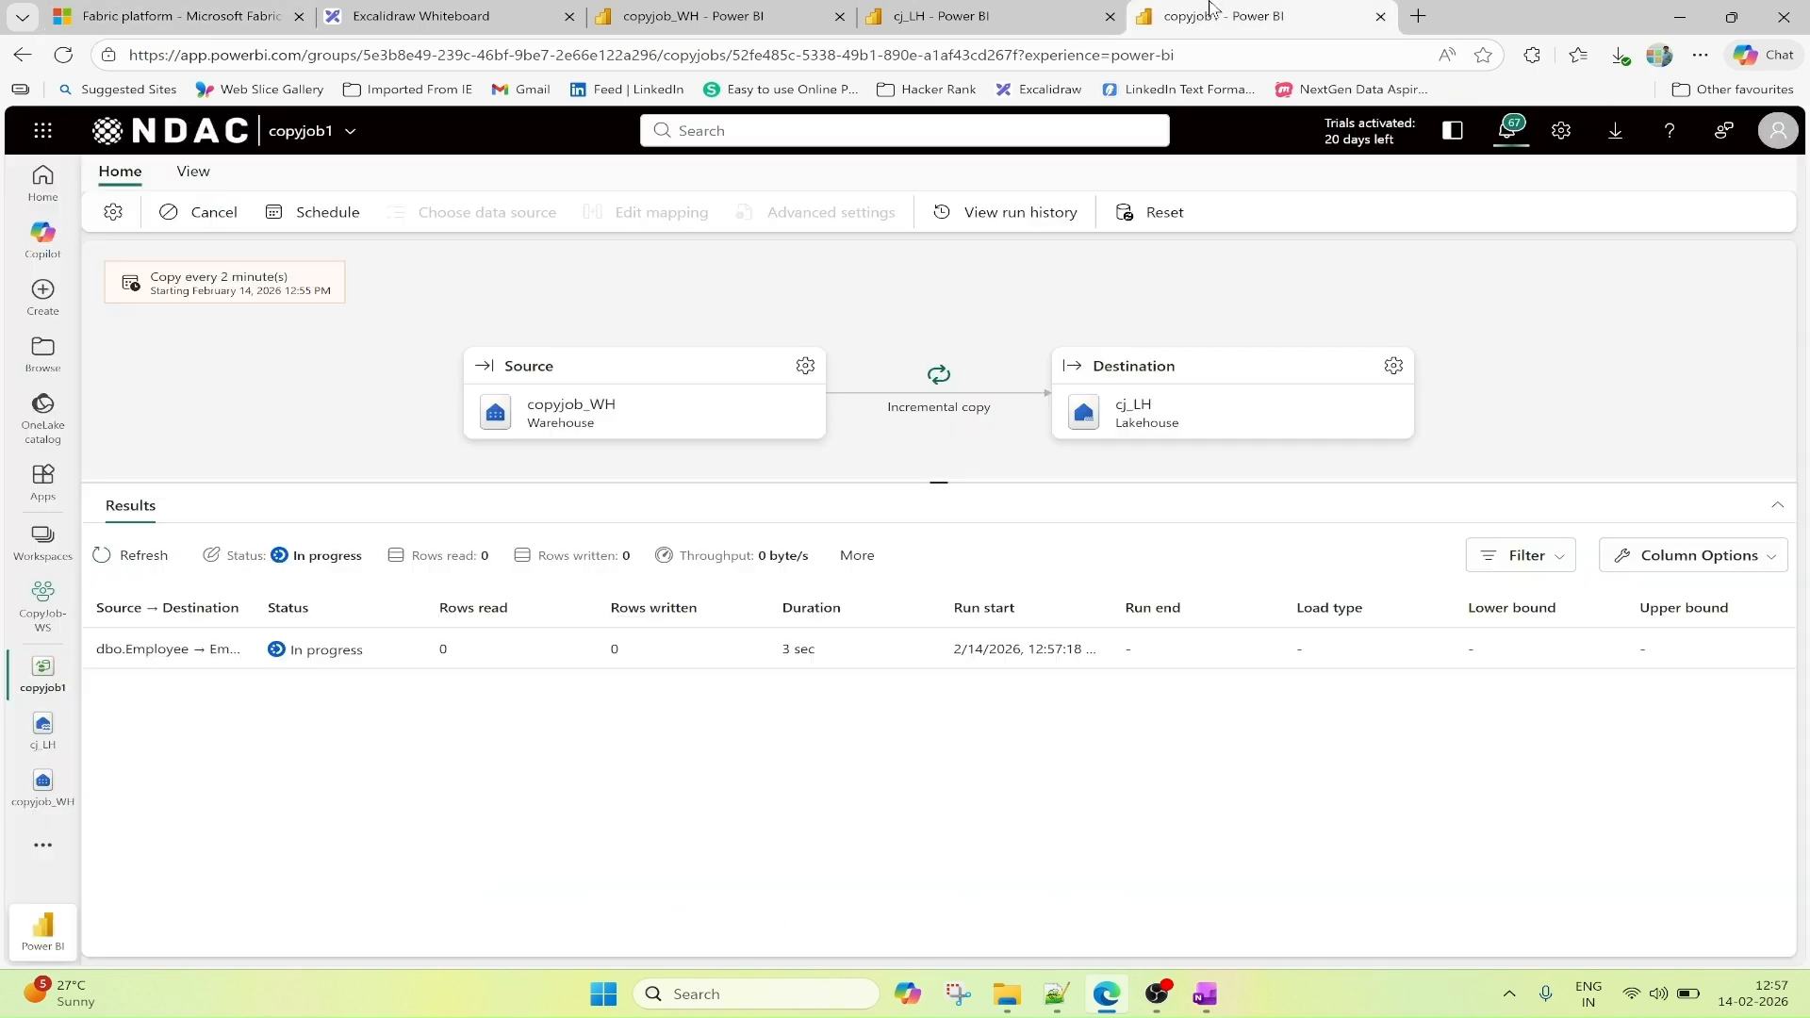
key(super+s)
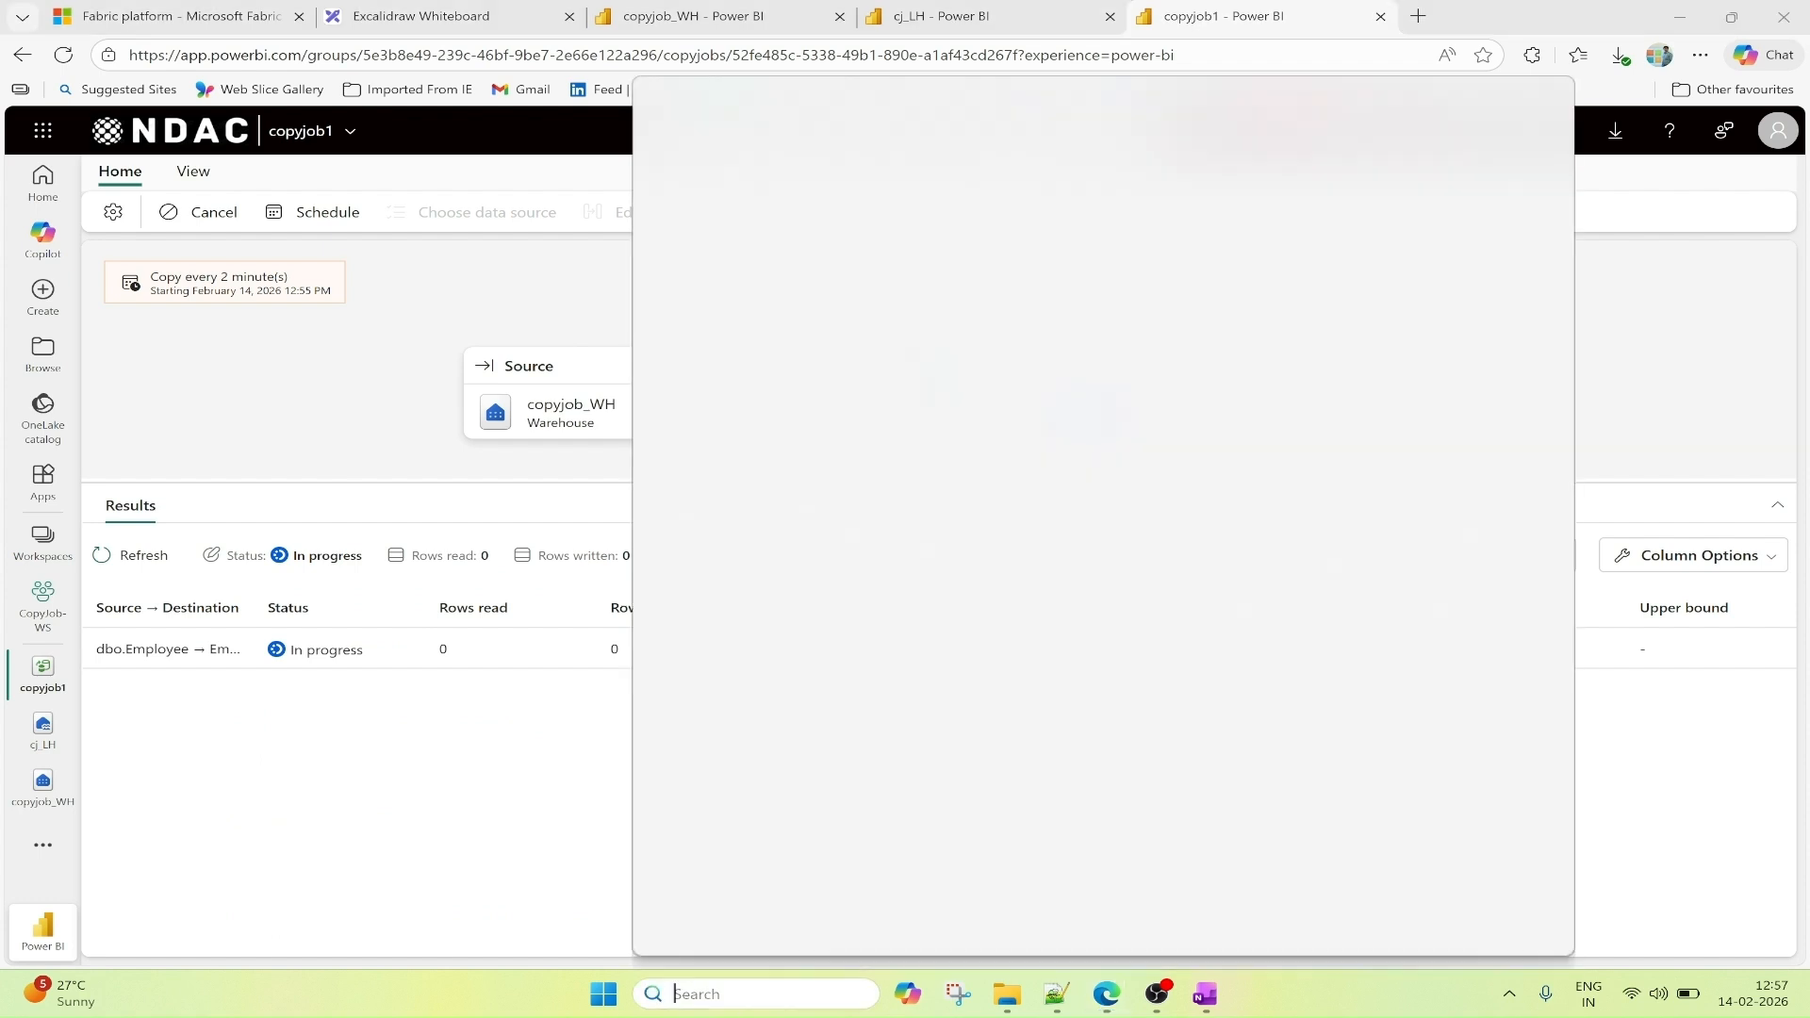
text(zoomit.exe)
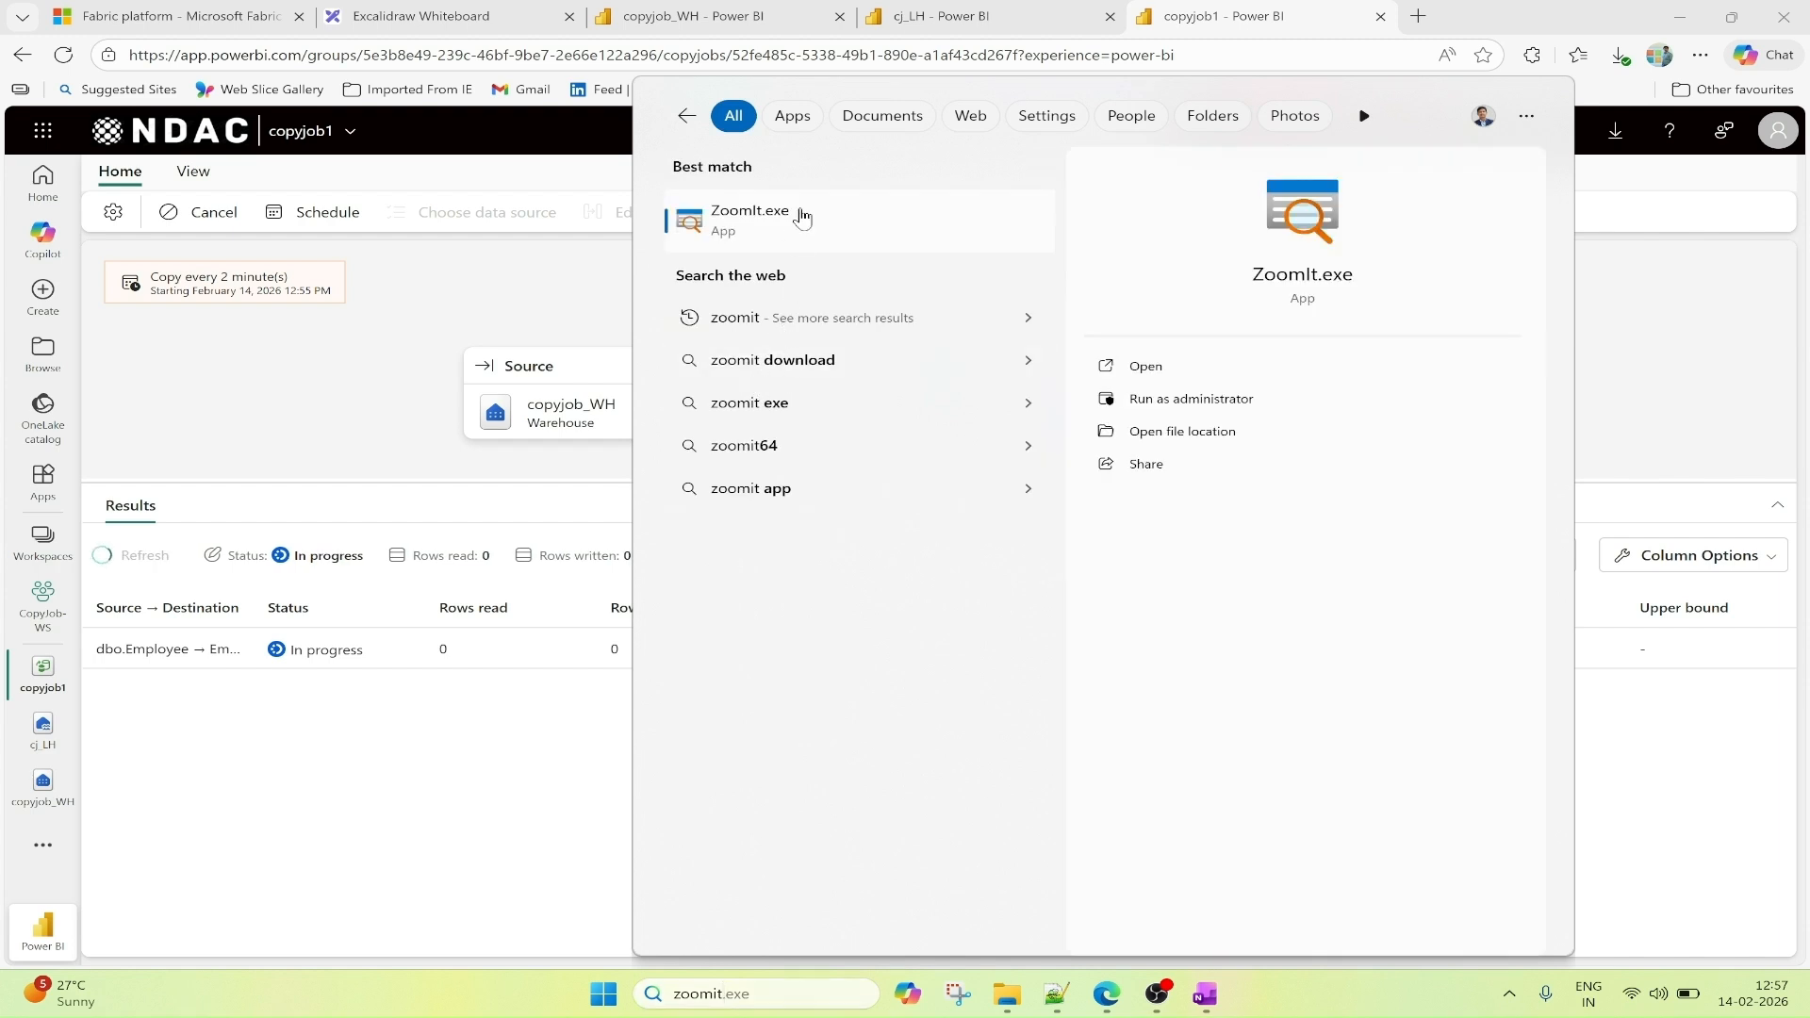
click(837, 241)
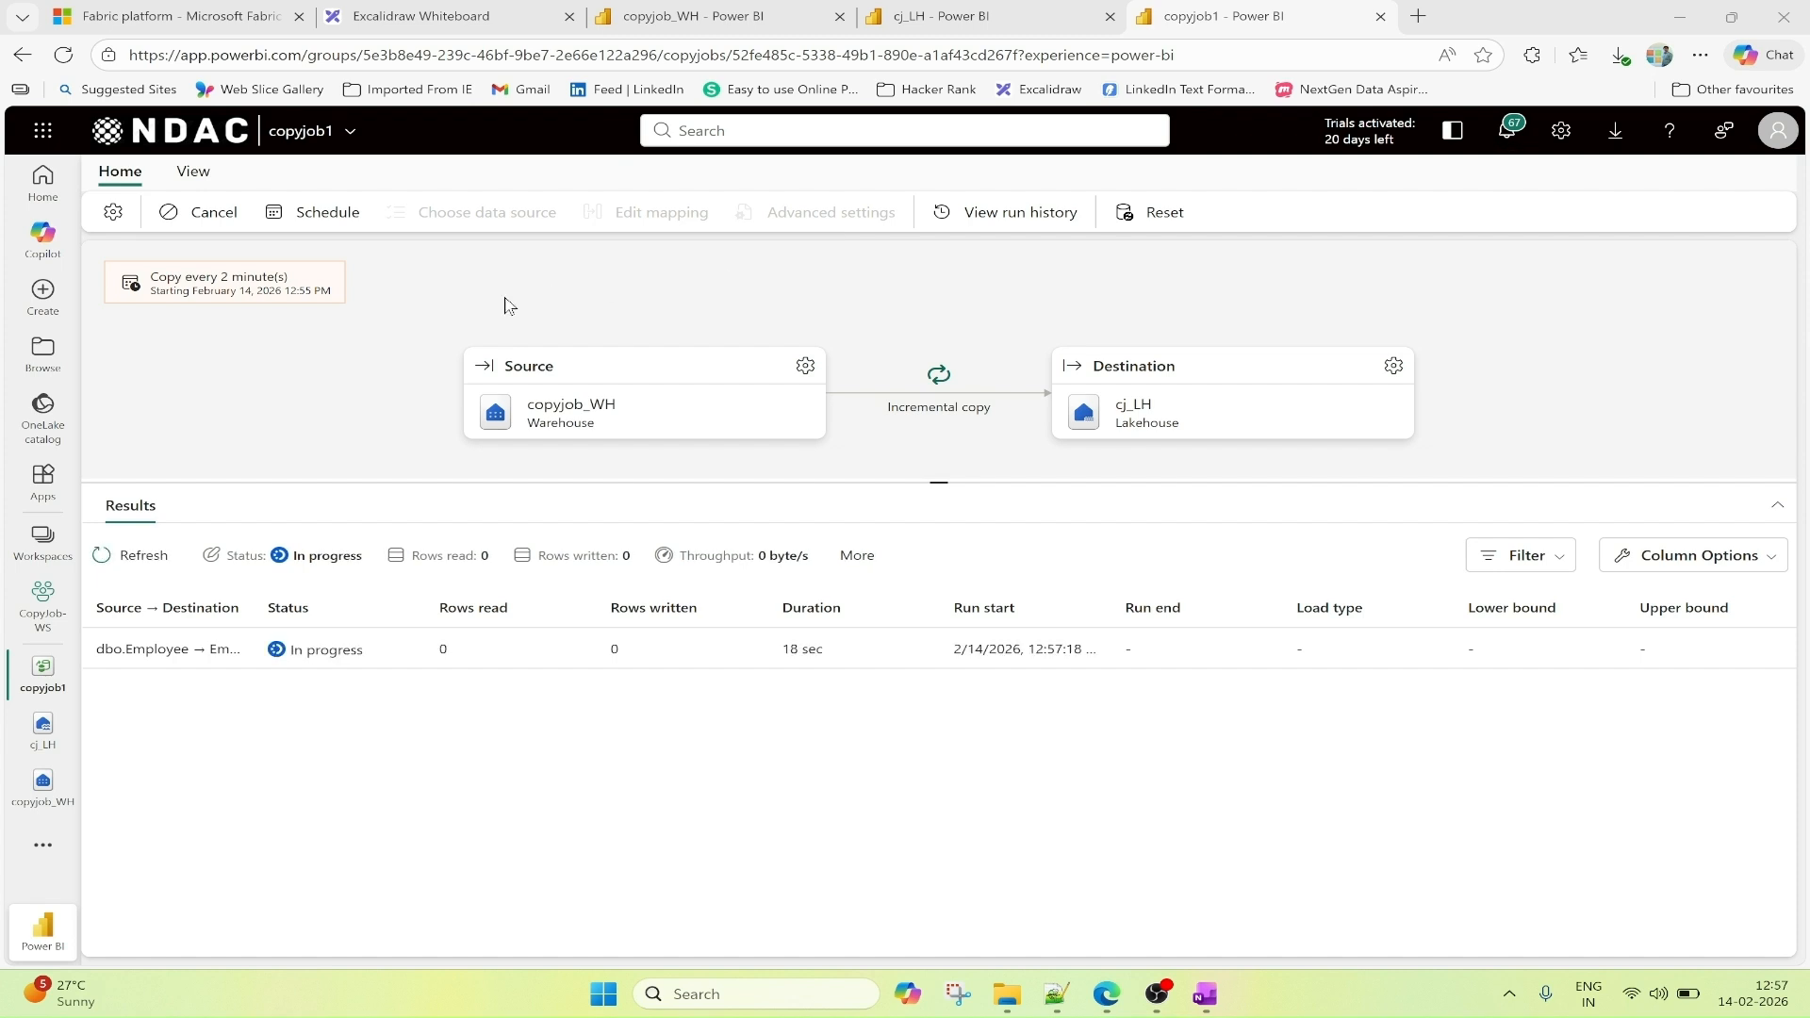
Outline copyjob1's schedule, run status, run start, source, destination and incremental copy mode on screen, and clear the markings.
key(ctrl+2)
mouse_move(99, 247)
mouse_down()
mouse_move(274, 337)
mouse_move(363, 327)
mouse_up()
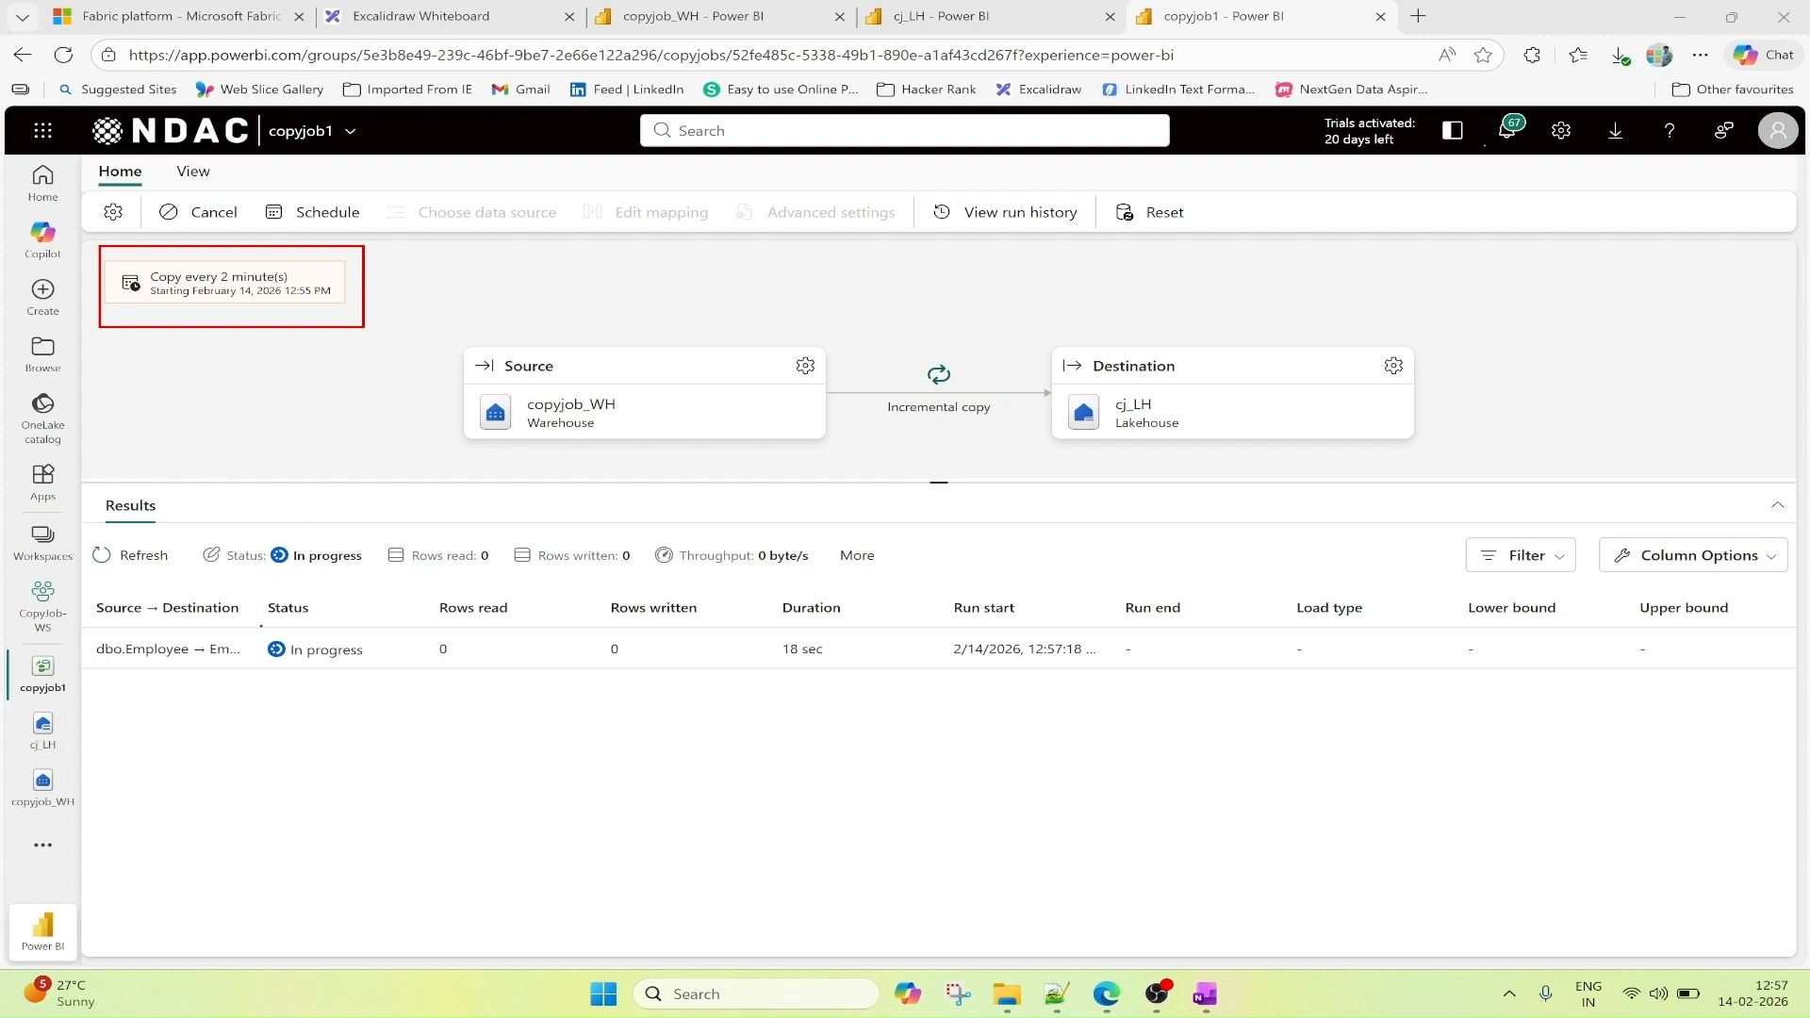
mouse_move(261, 626)
mouse_down()
mouse_move(305, 684)
mouse_move(385, 686)
mouse_up()
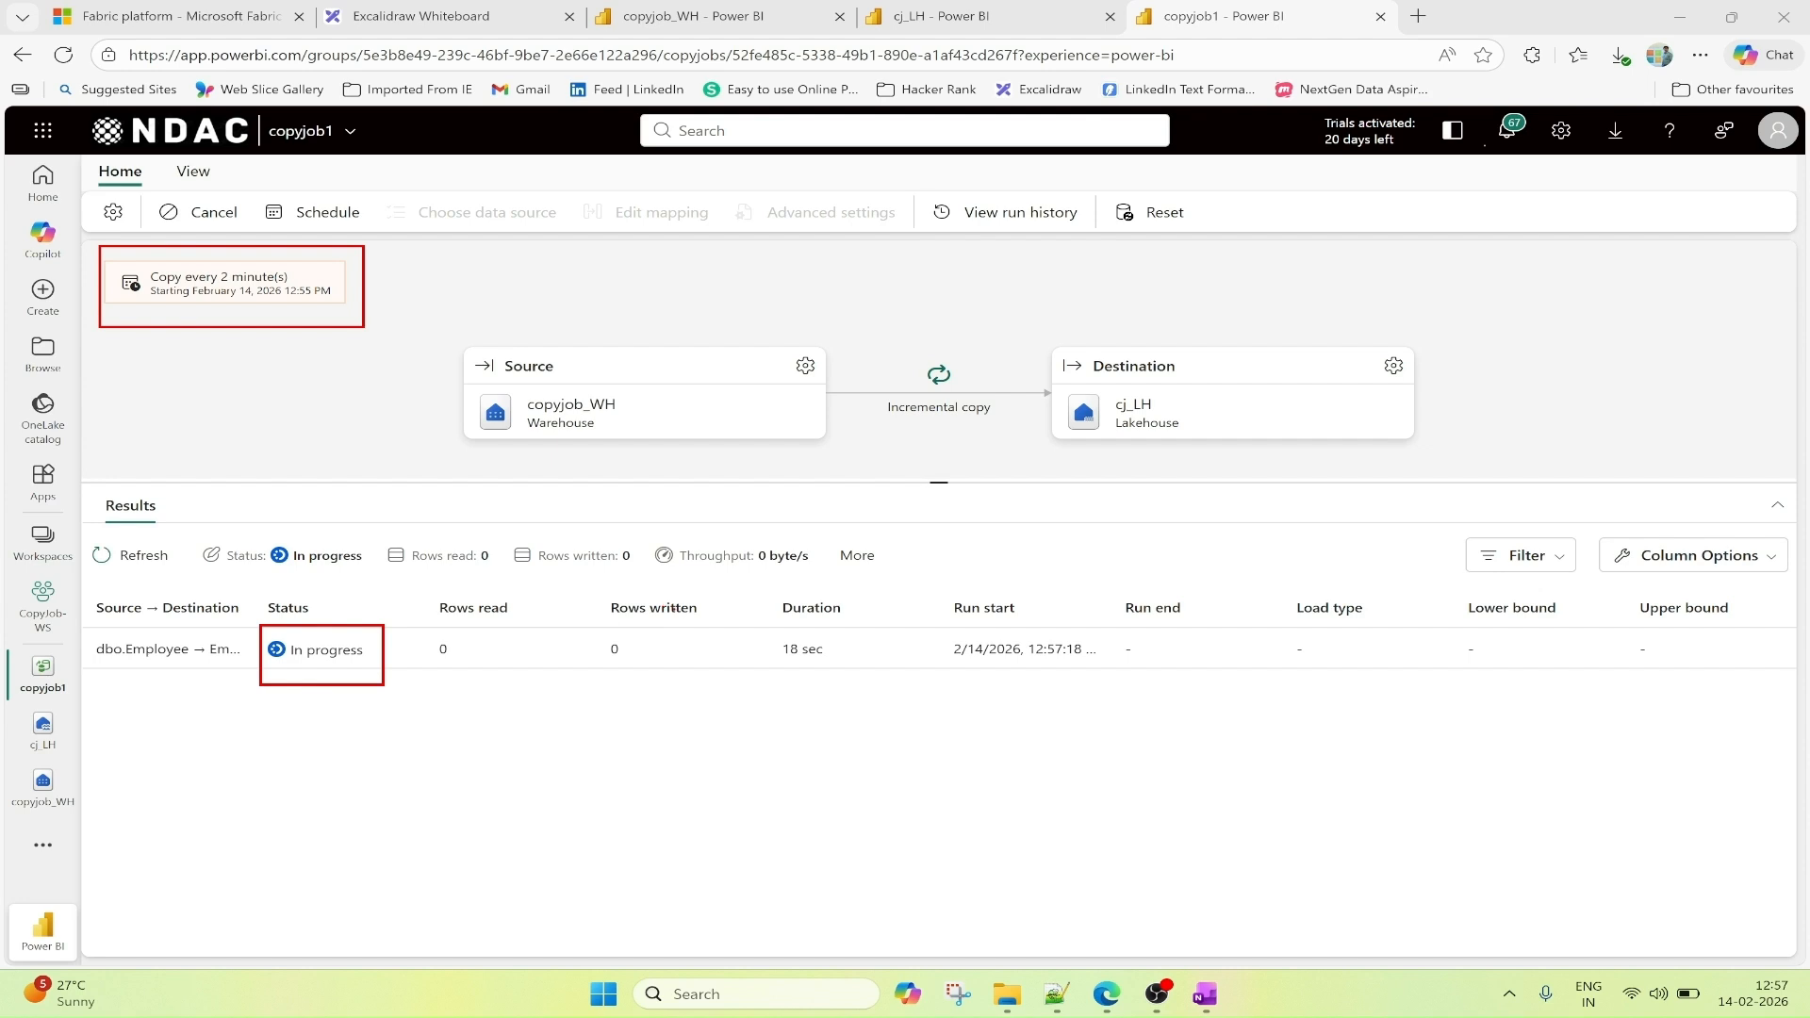
drag(942, 629, 1149, 693)
mouse_move(446, 333)
mouse_down()
mouse_move(565, 425)
mouse_move(856, 459)
mouse_up()
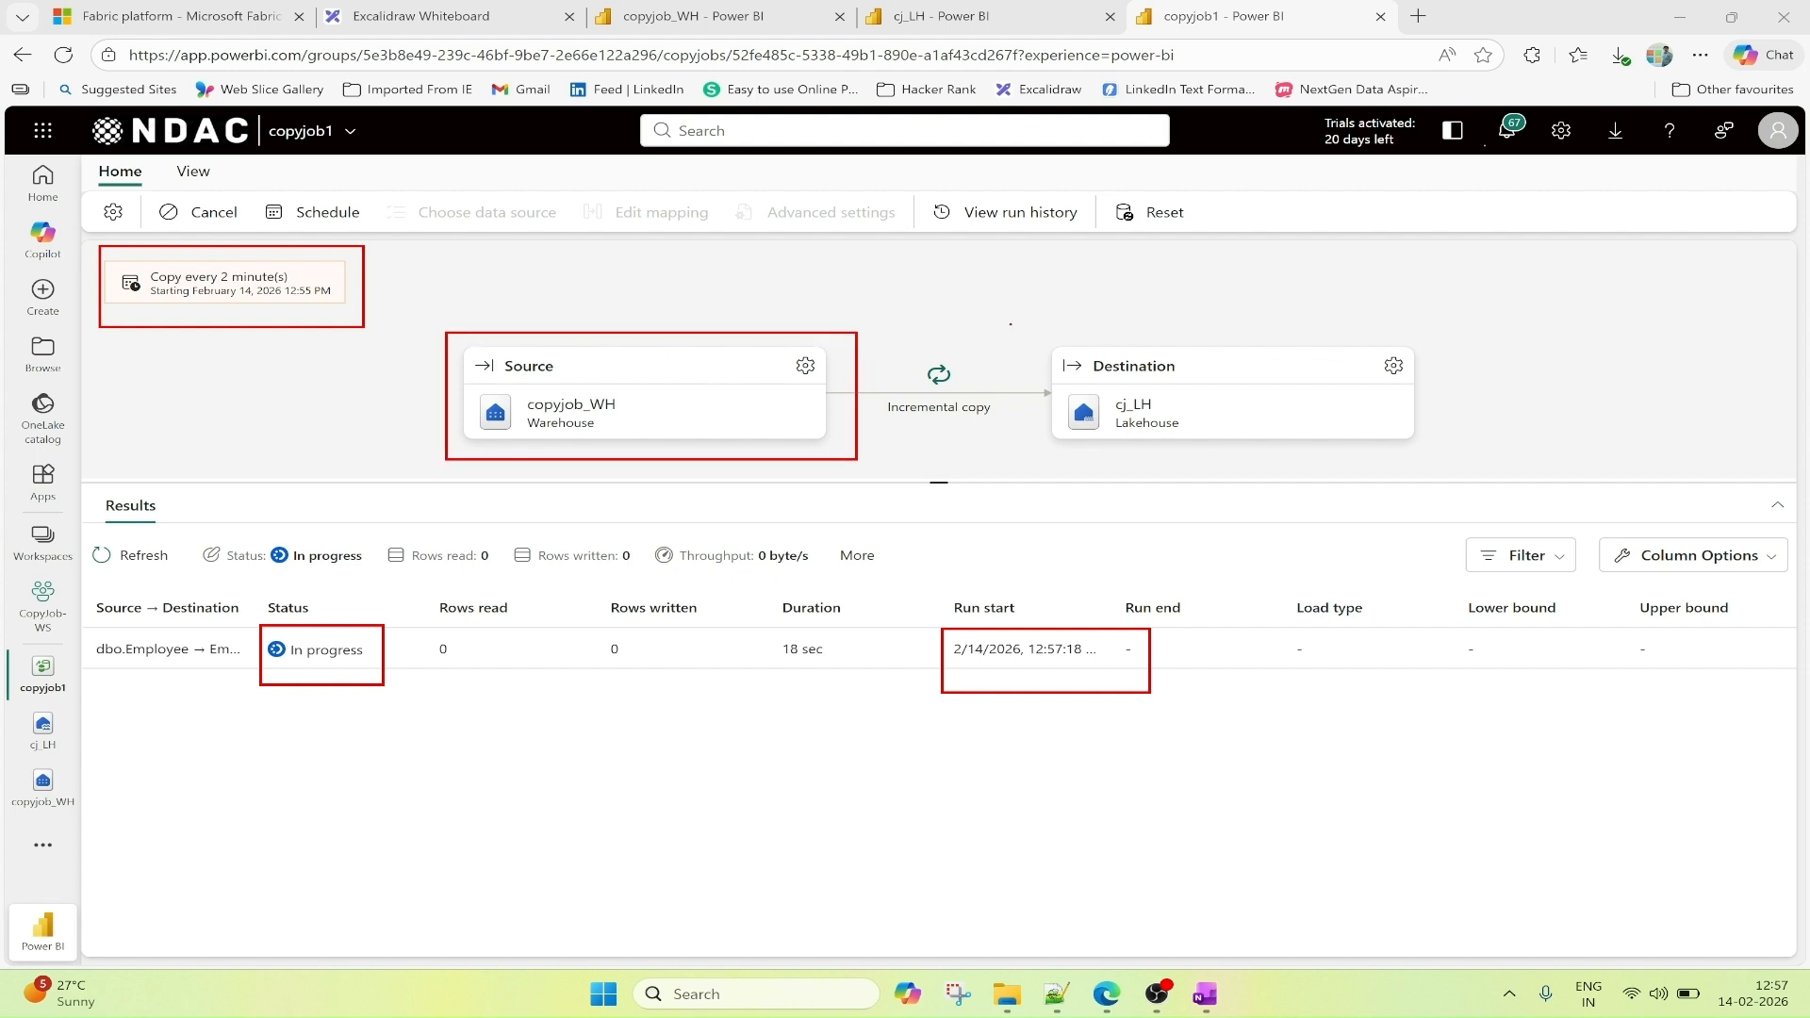
mouse_move(1009, 324)
mouse_down()
mouse_move(1146, 422)
mouse_move(1469, 440)
mouse_up()
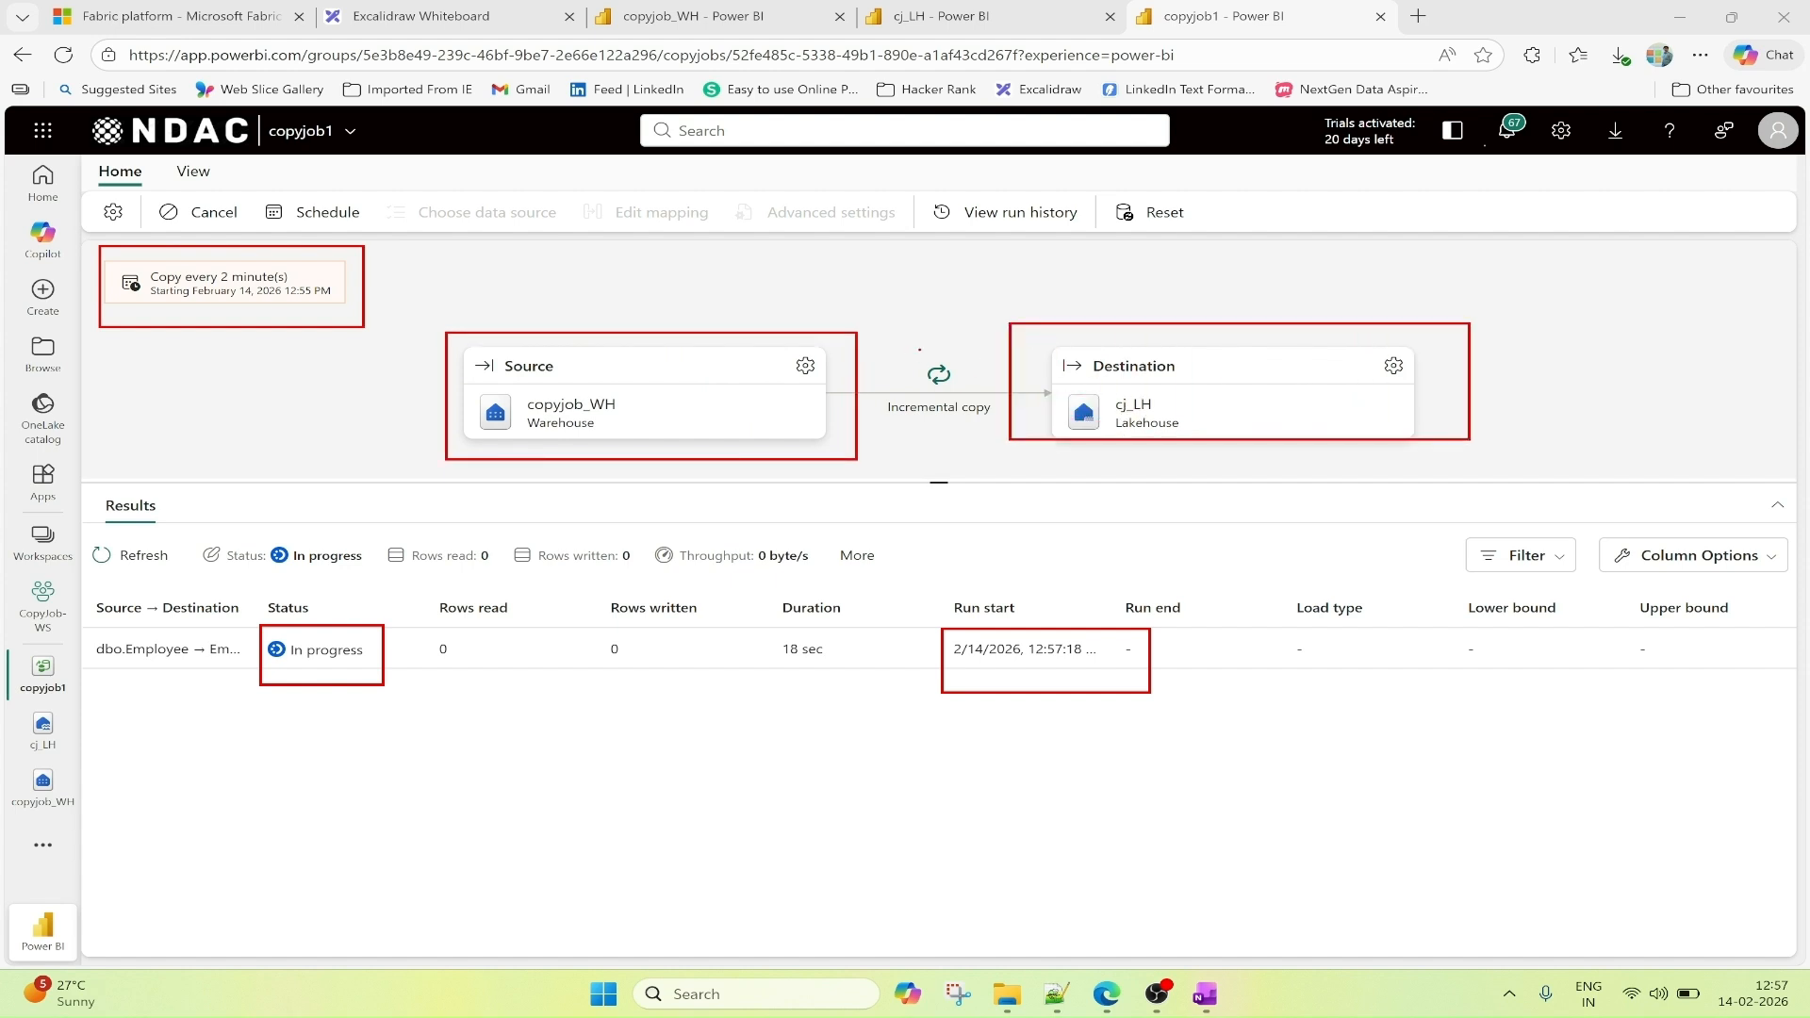
drag(937, 358, 1027, 292)
key(Escape)
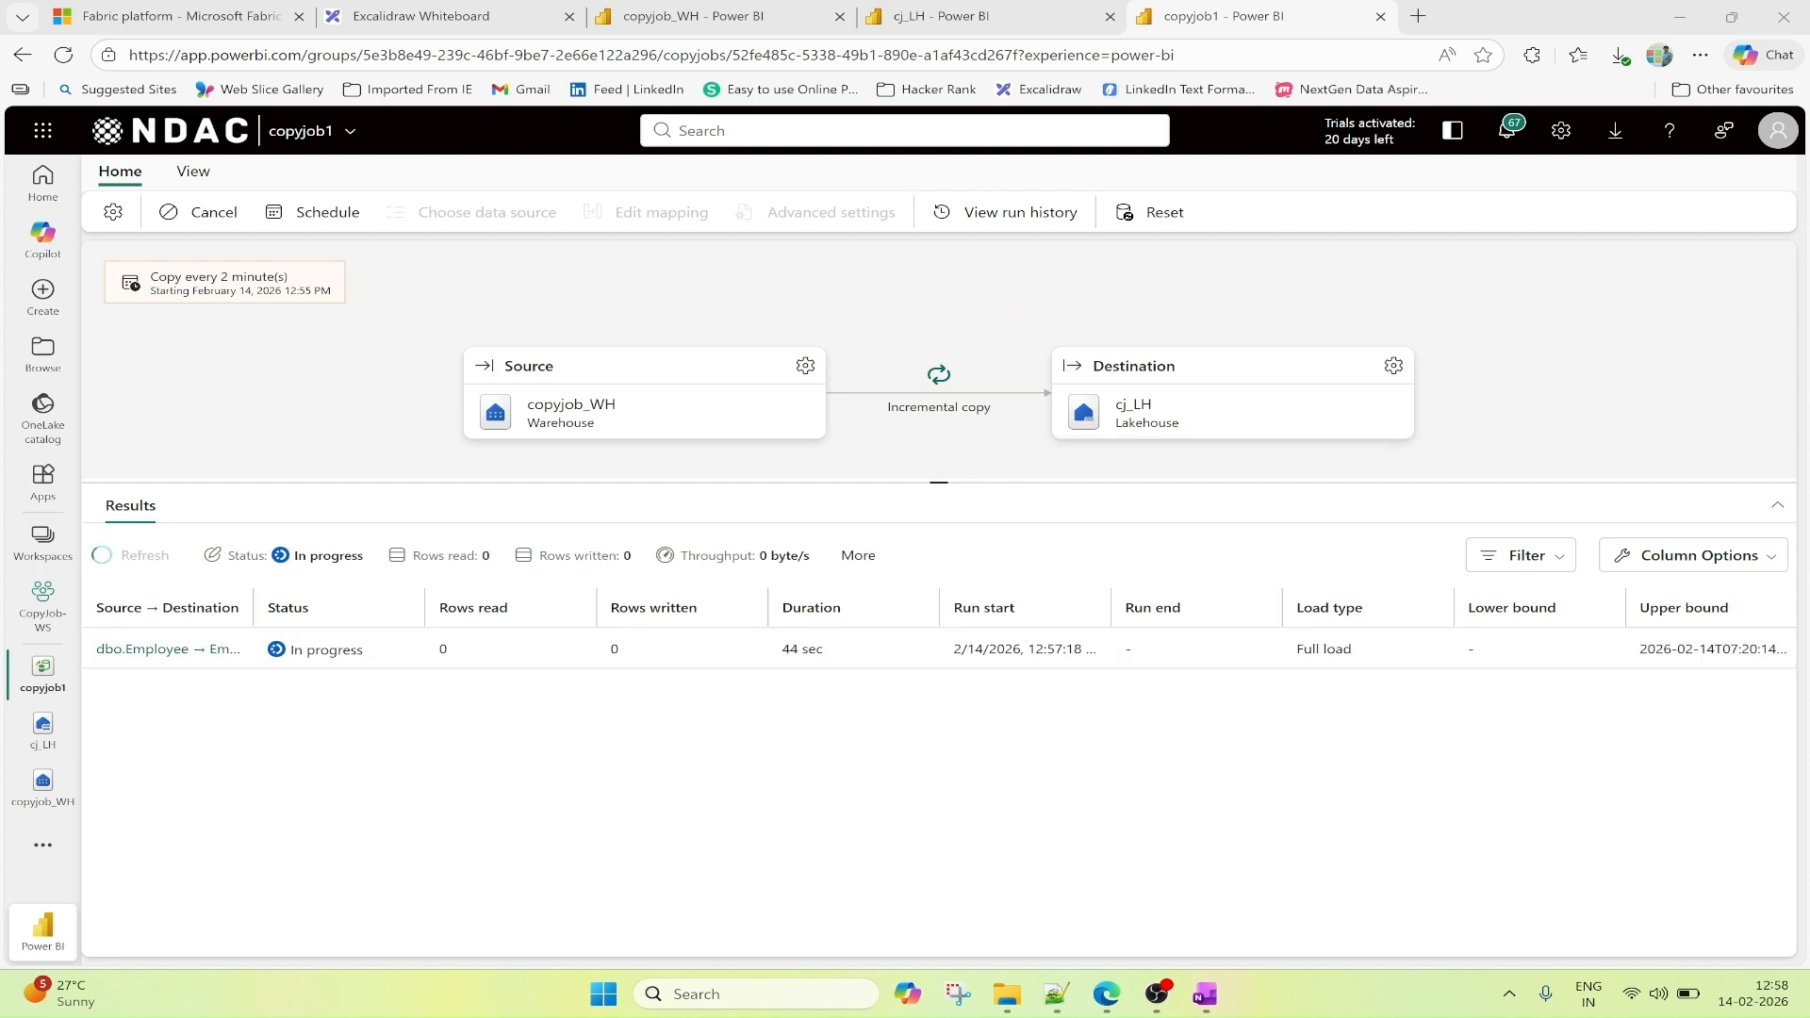
Refresh copyjob1's run results, outline the load type, and view the Employee table in the refreshed cj_LH lakehouse.
click(138, 564)
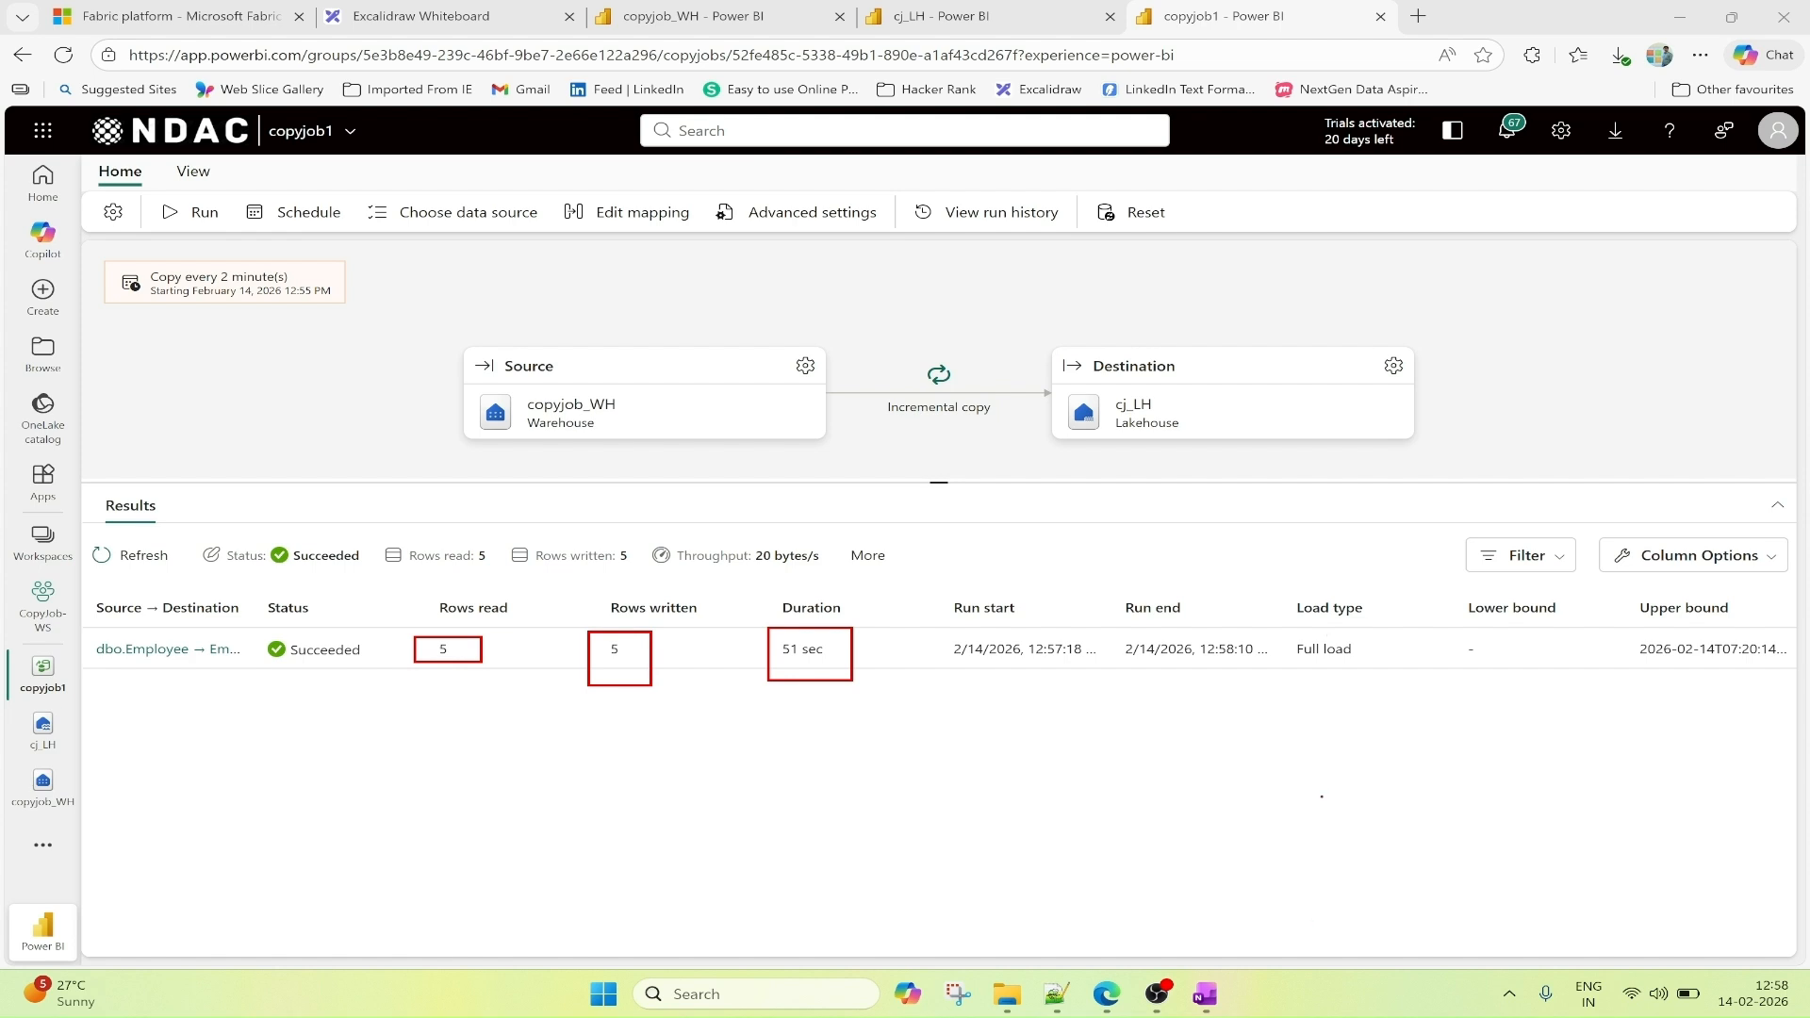
drag(1292, 639, 1385, 670)
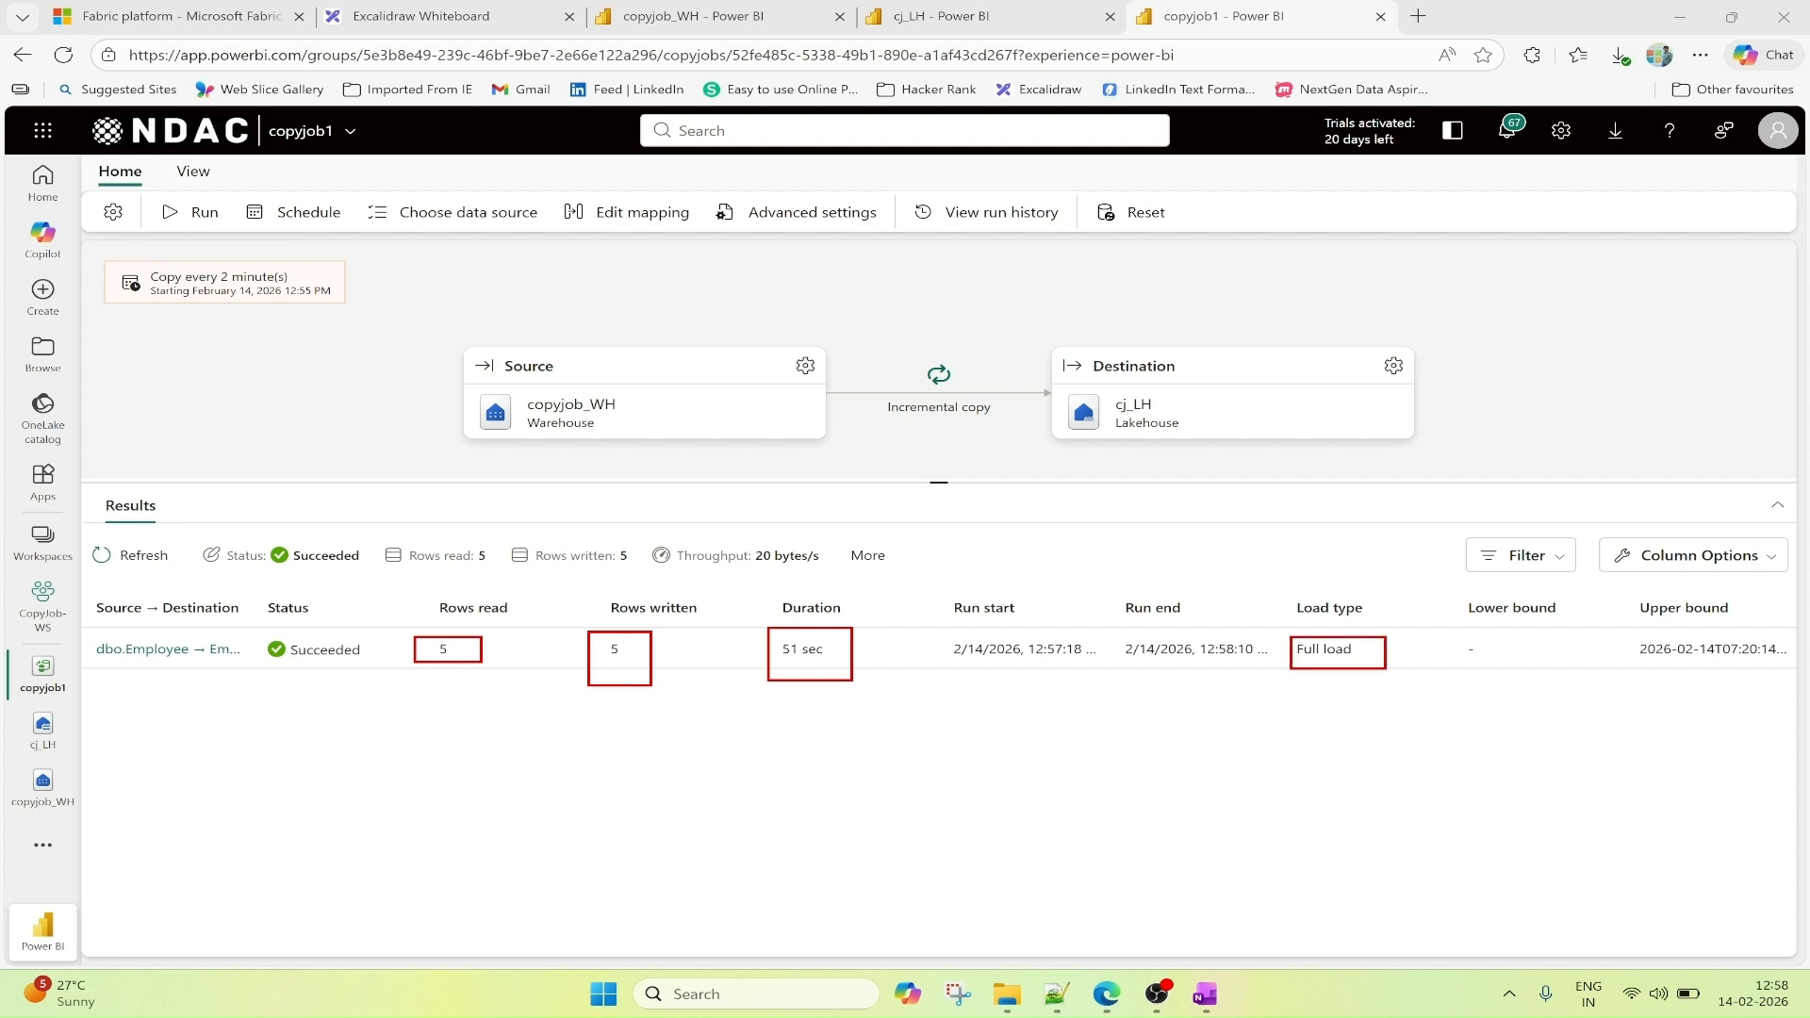
click(998, 23)
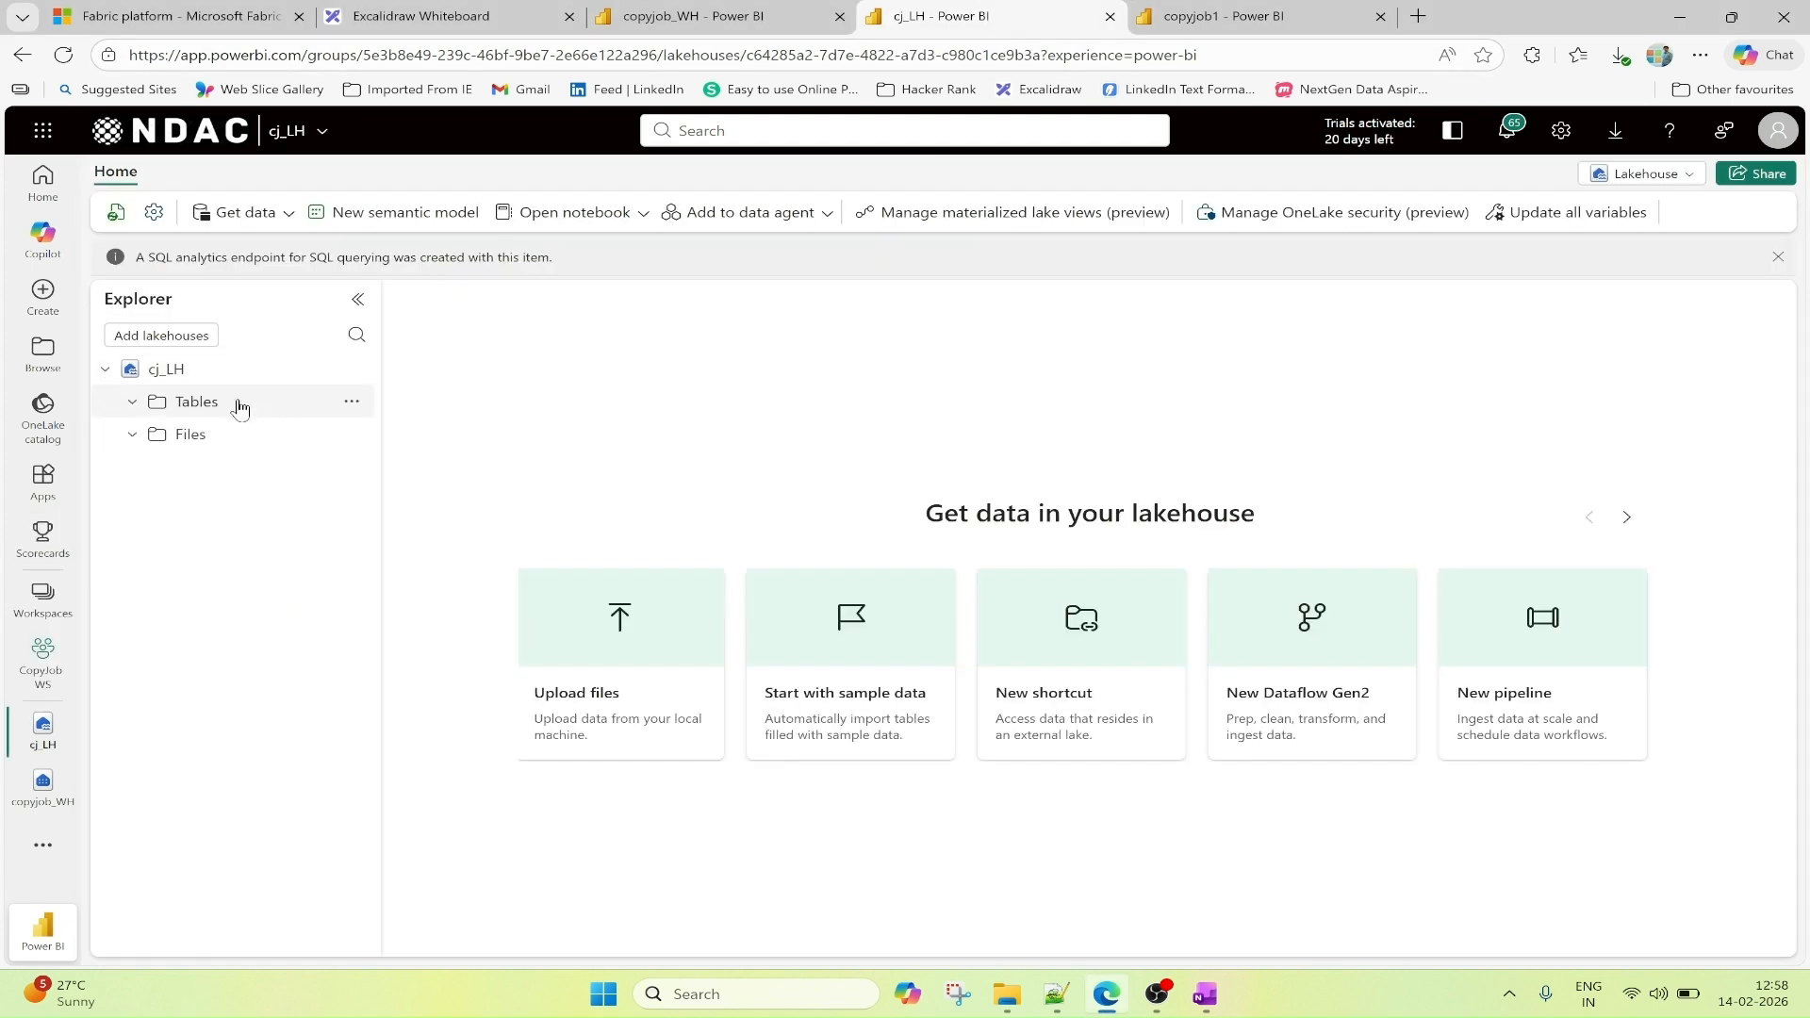
click(117, 215)
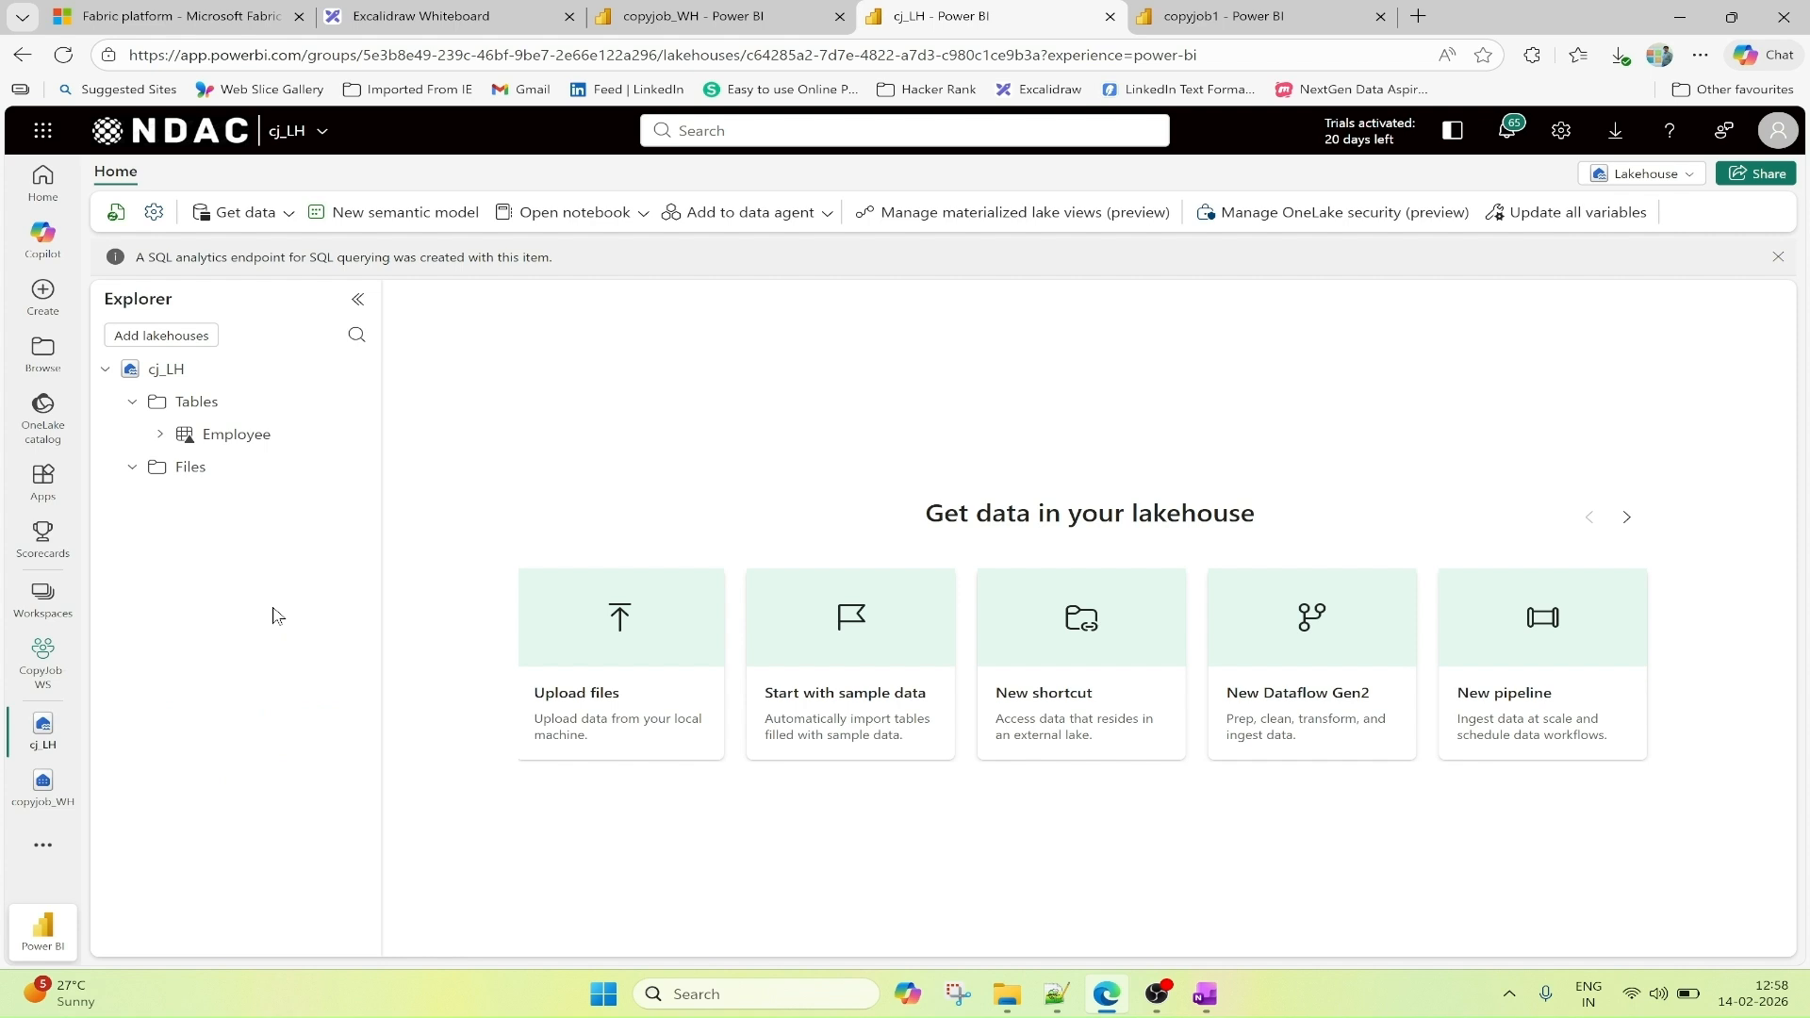
click(224, 442)
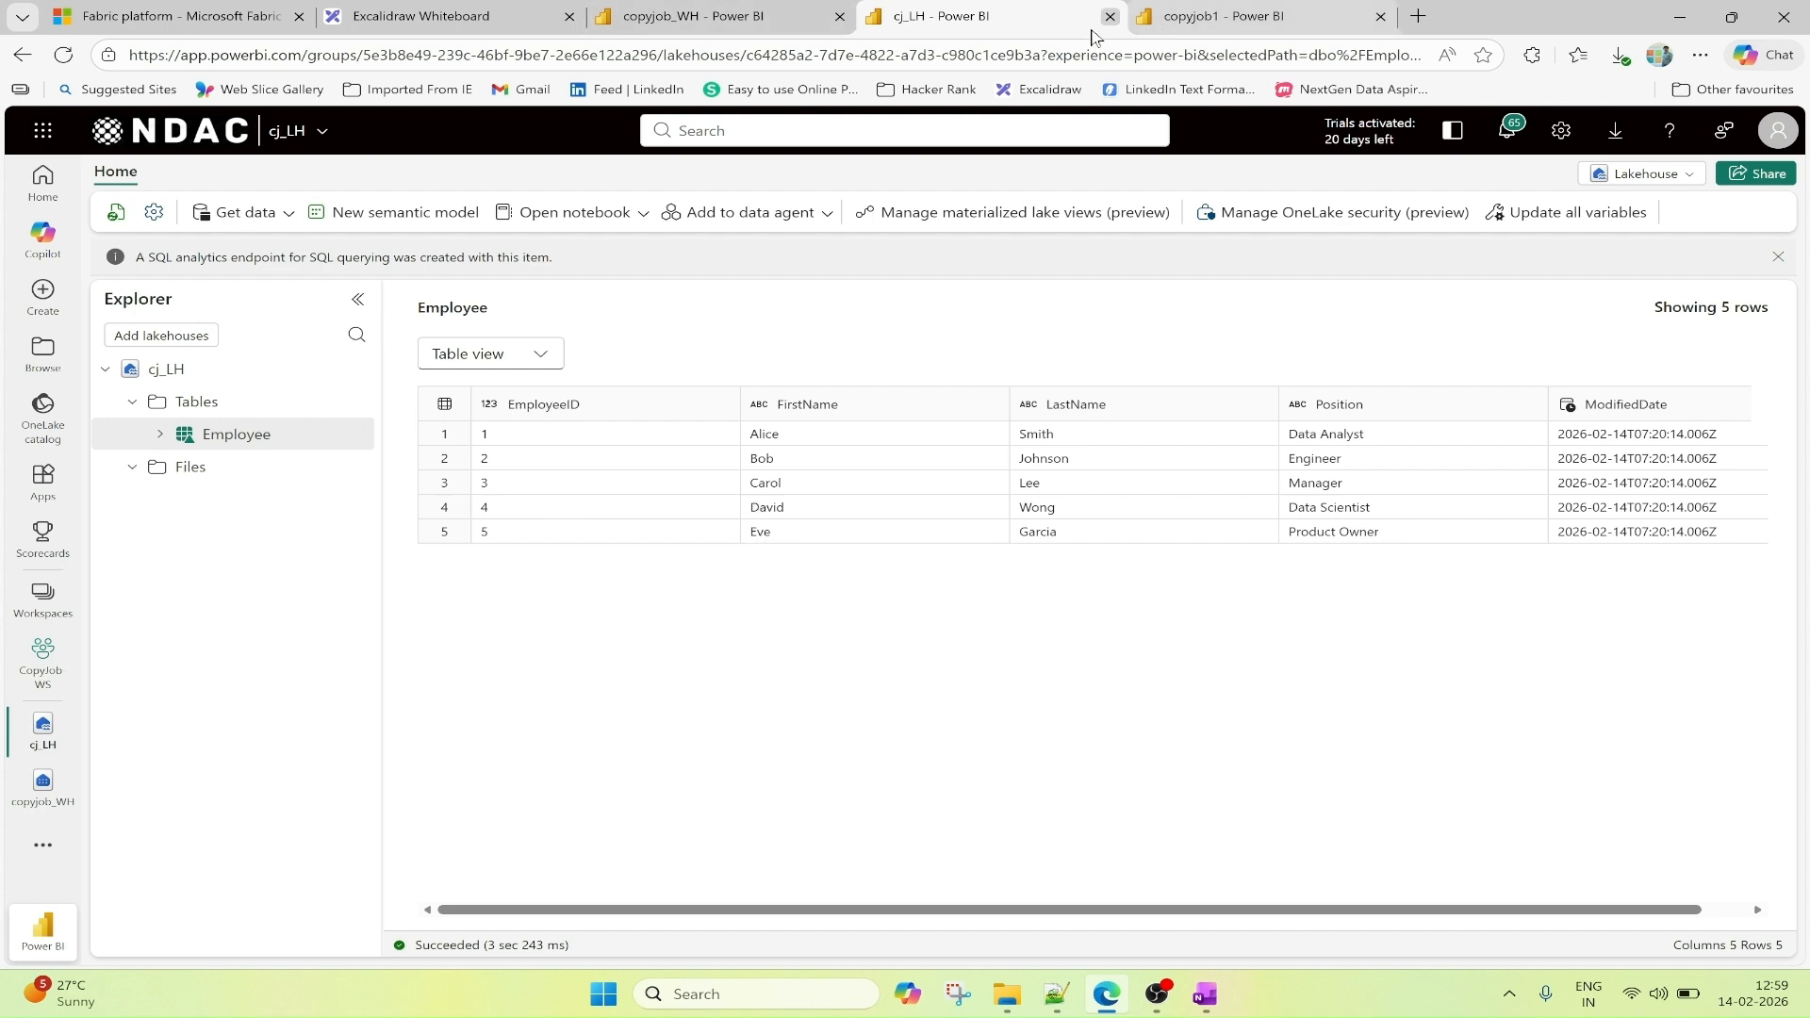
Copy the three New Data Insertion statements from create_dataset.py.txt in Notepad++ into a new SQL query in copyjob_WH.
mouse_move(718, 27)
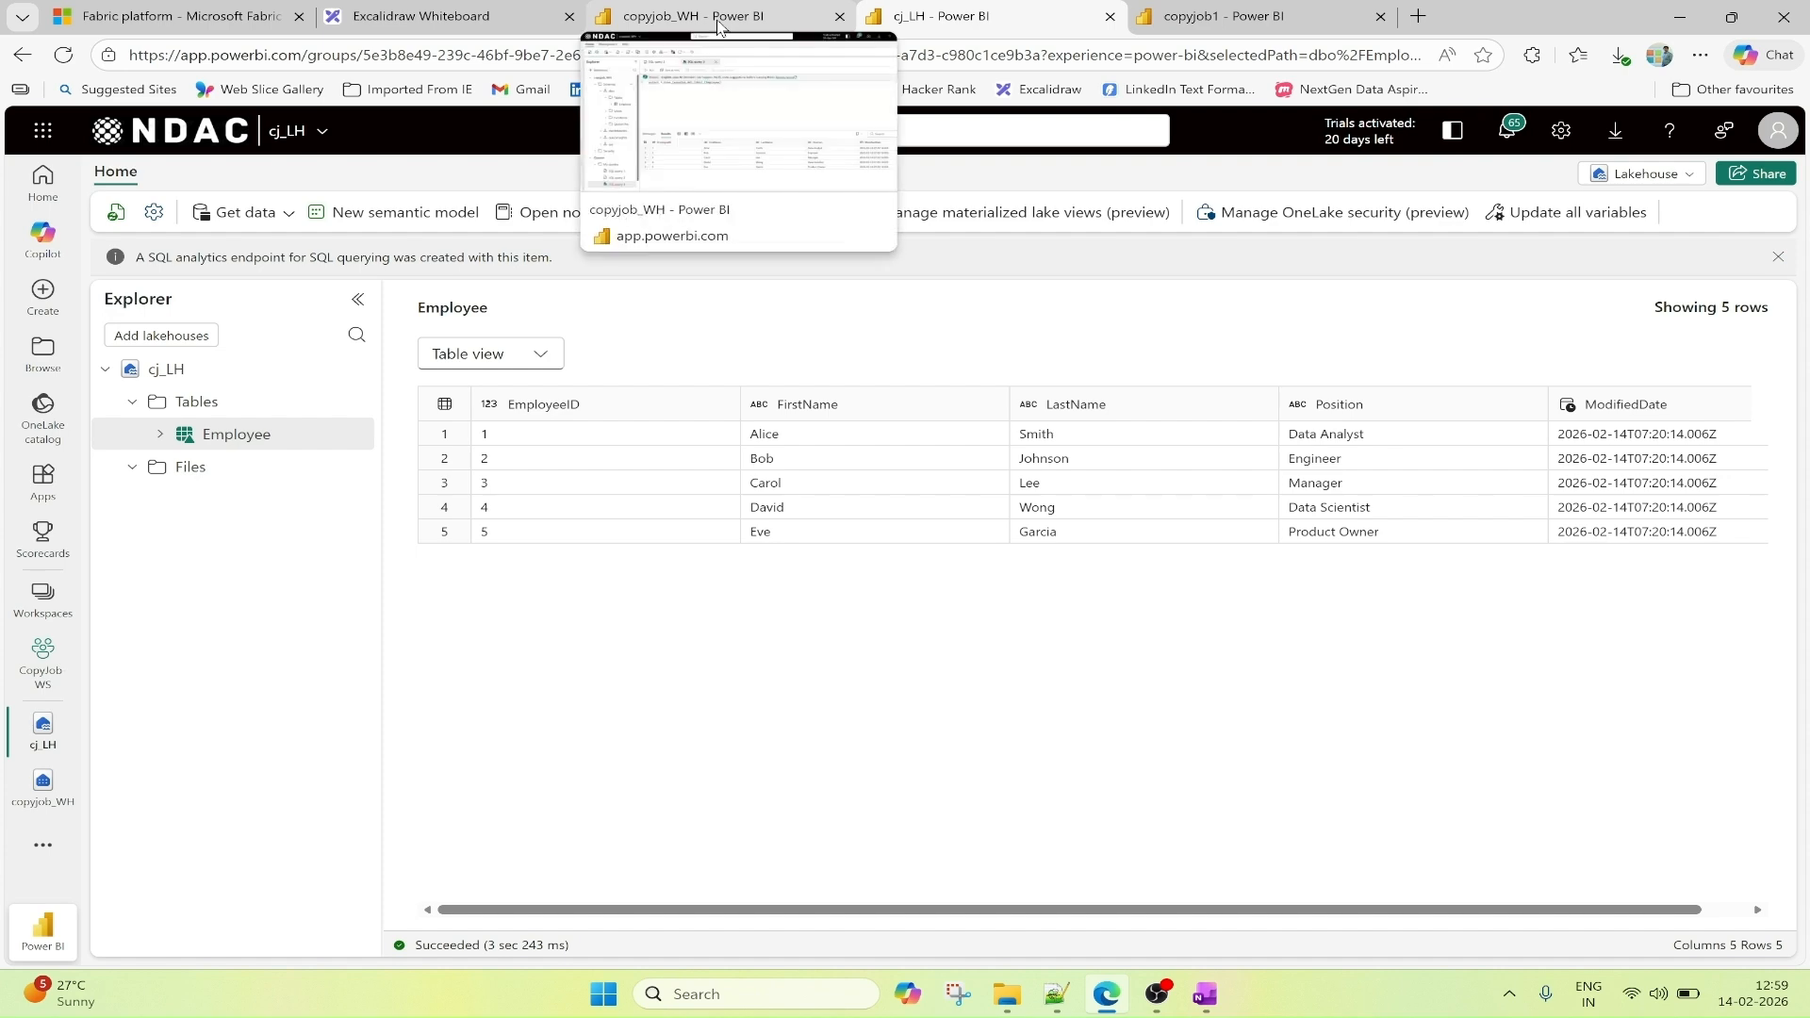
click(718, 19)
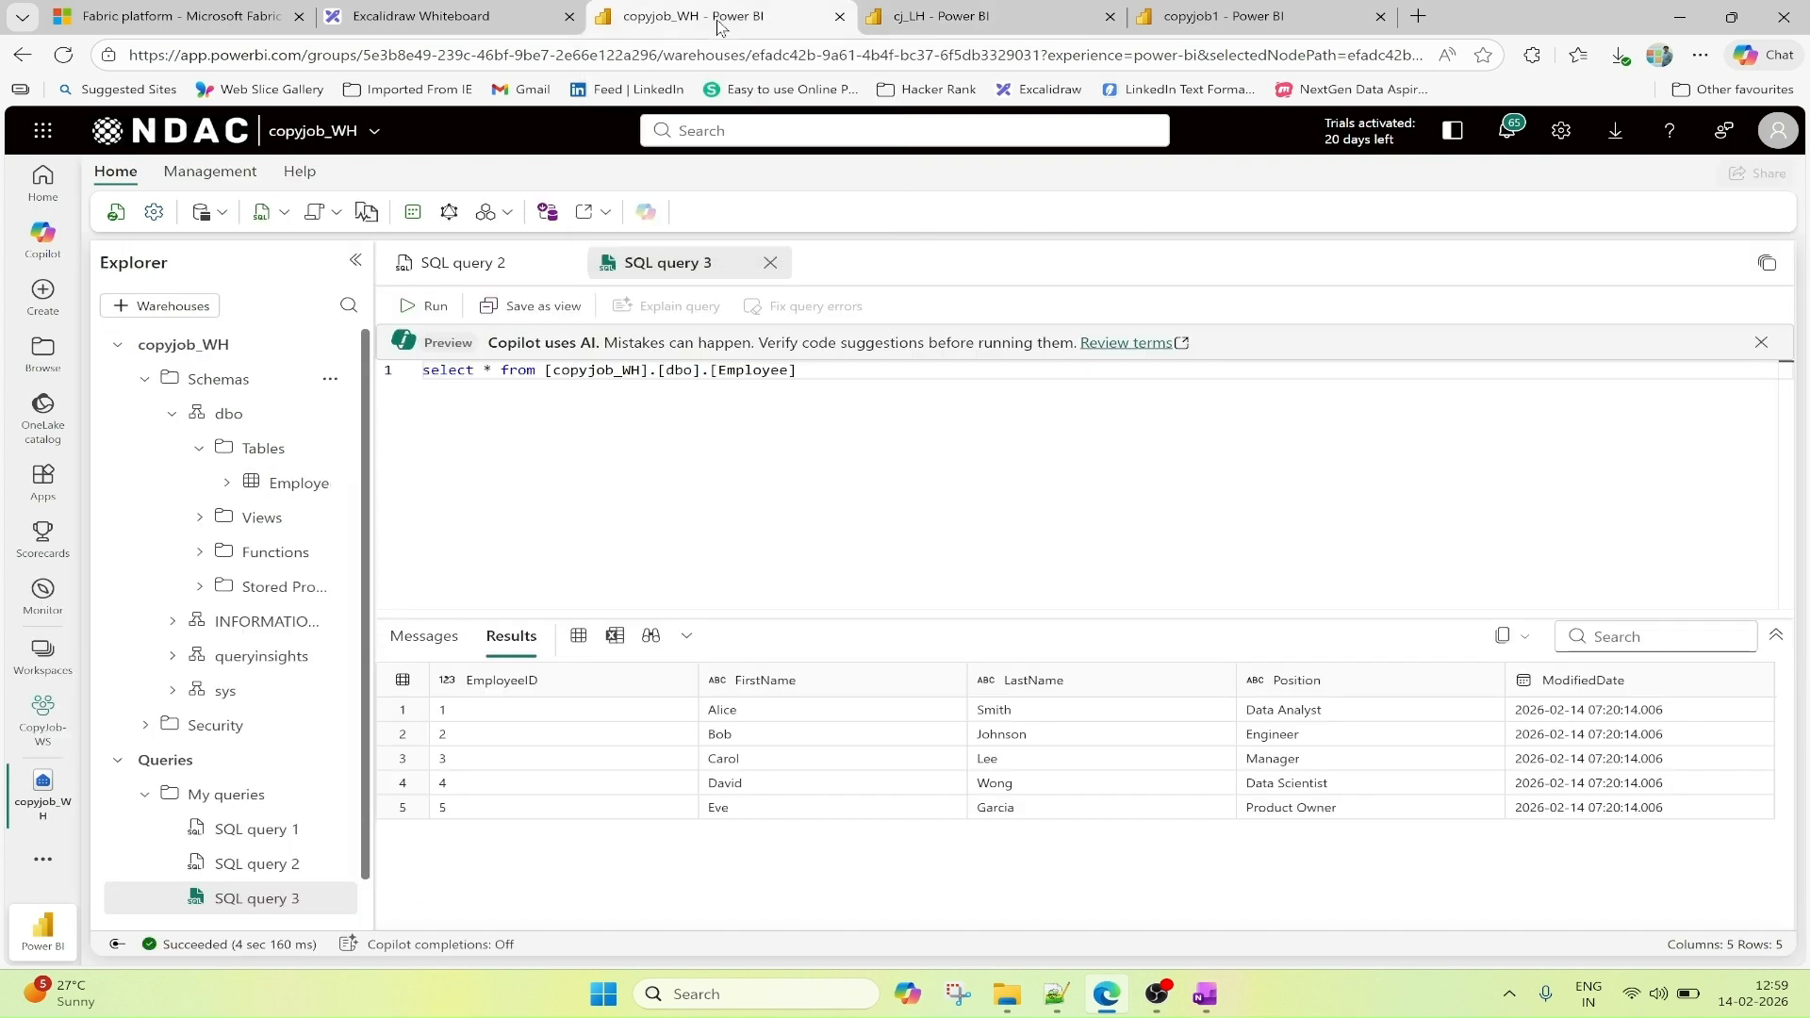
click(263, 213)
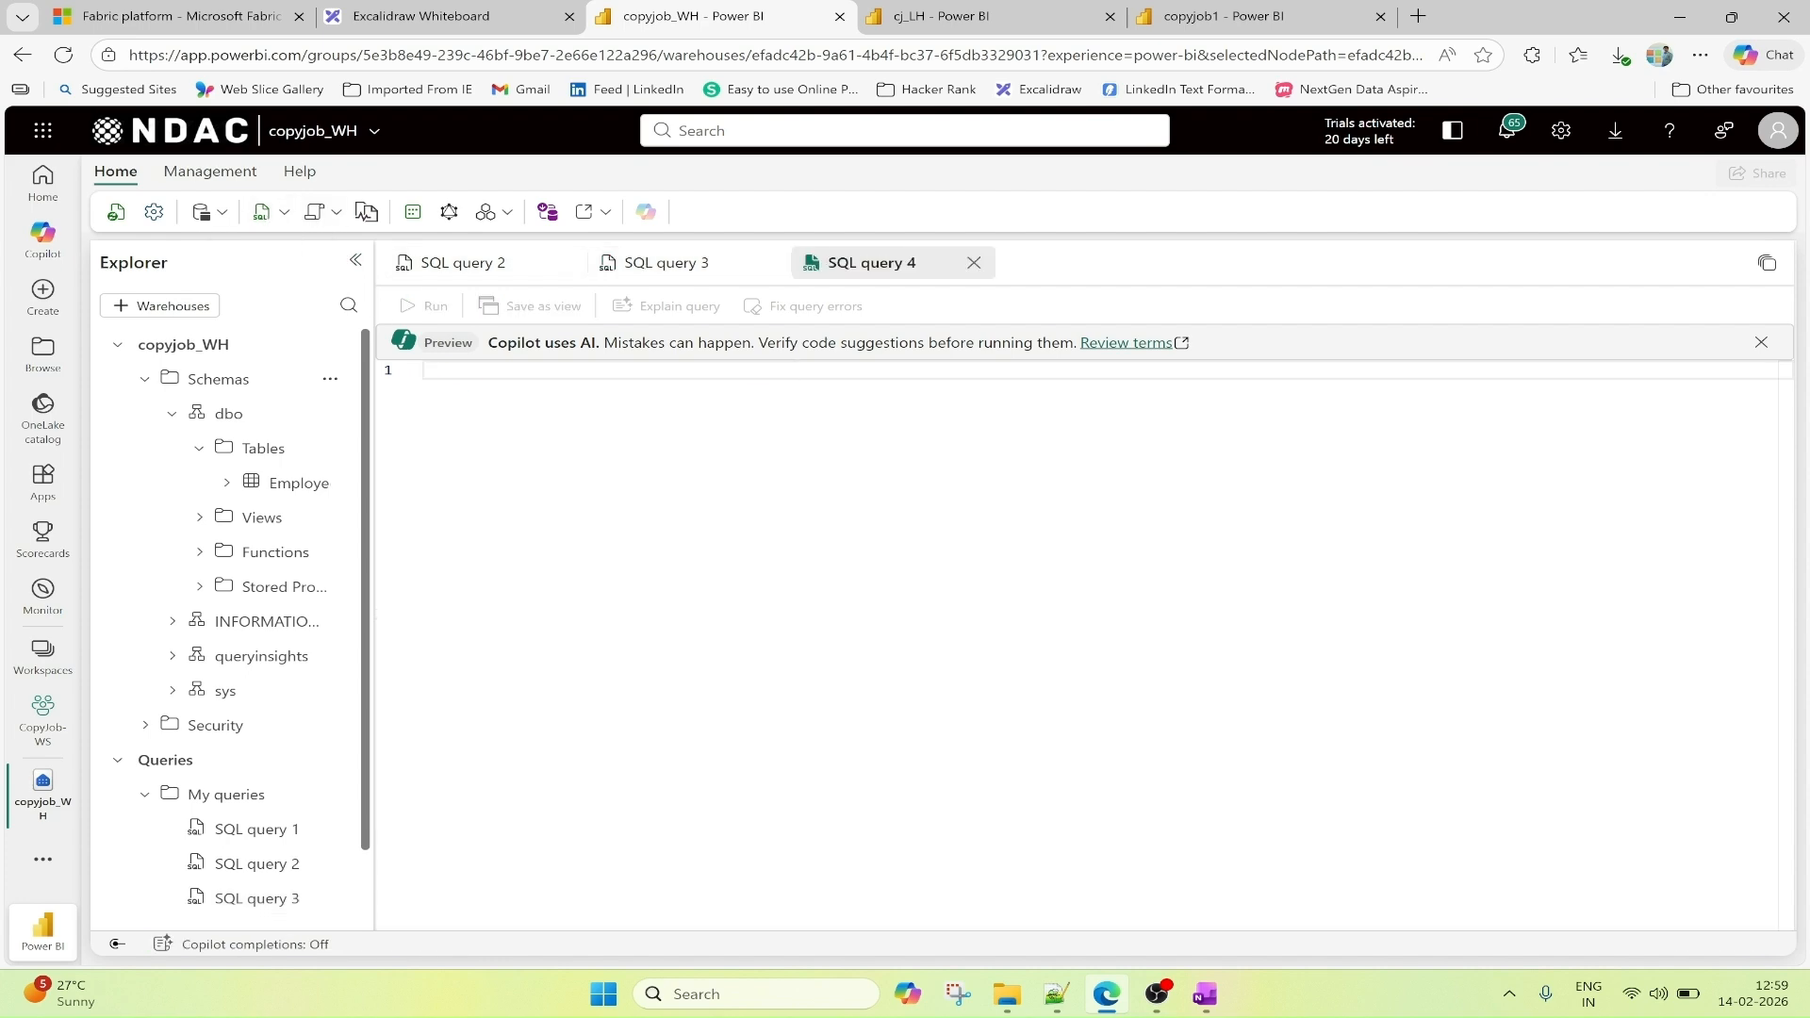
click(1058, 994)
scroll(940, 677, down, 6)
scroll(940, 677, down, 1)
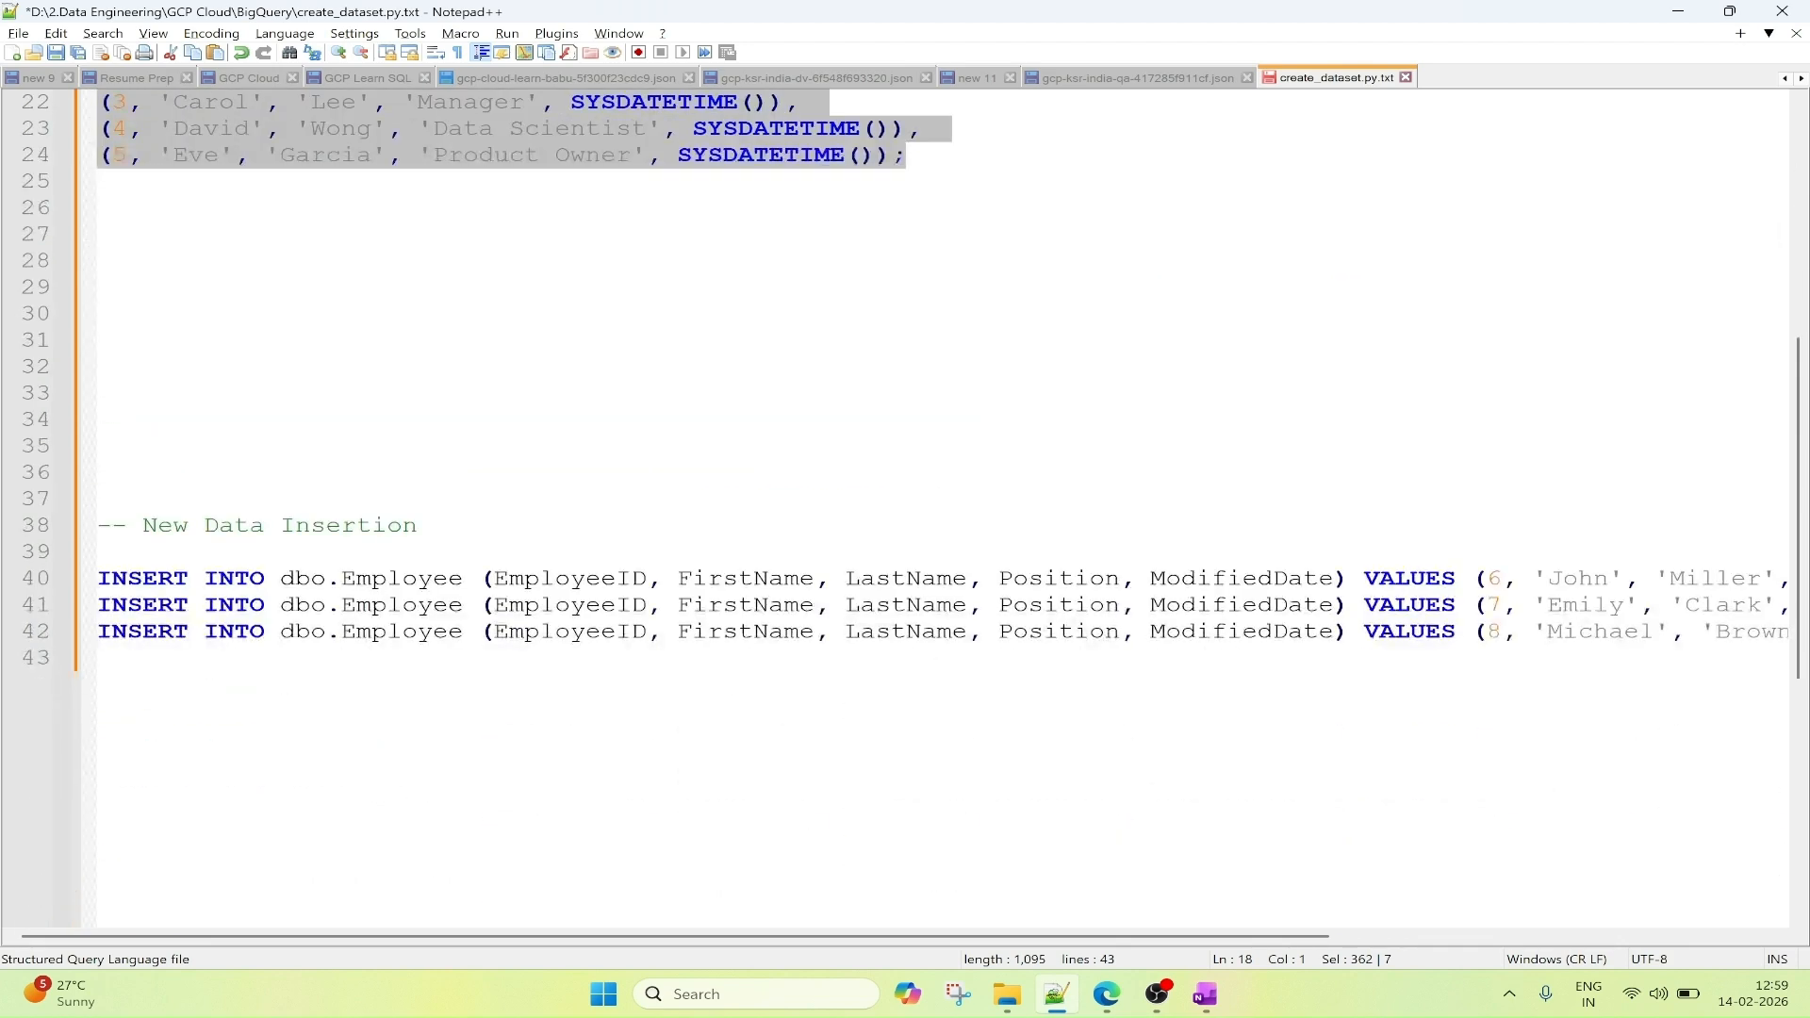
drag(99, 579, 189, 658)
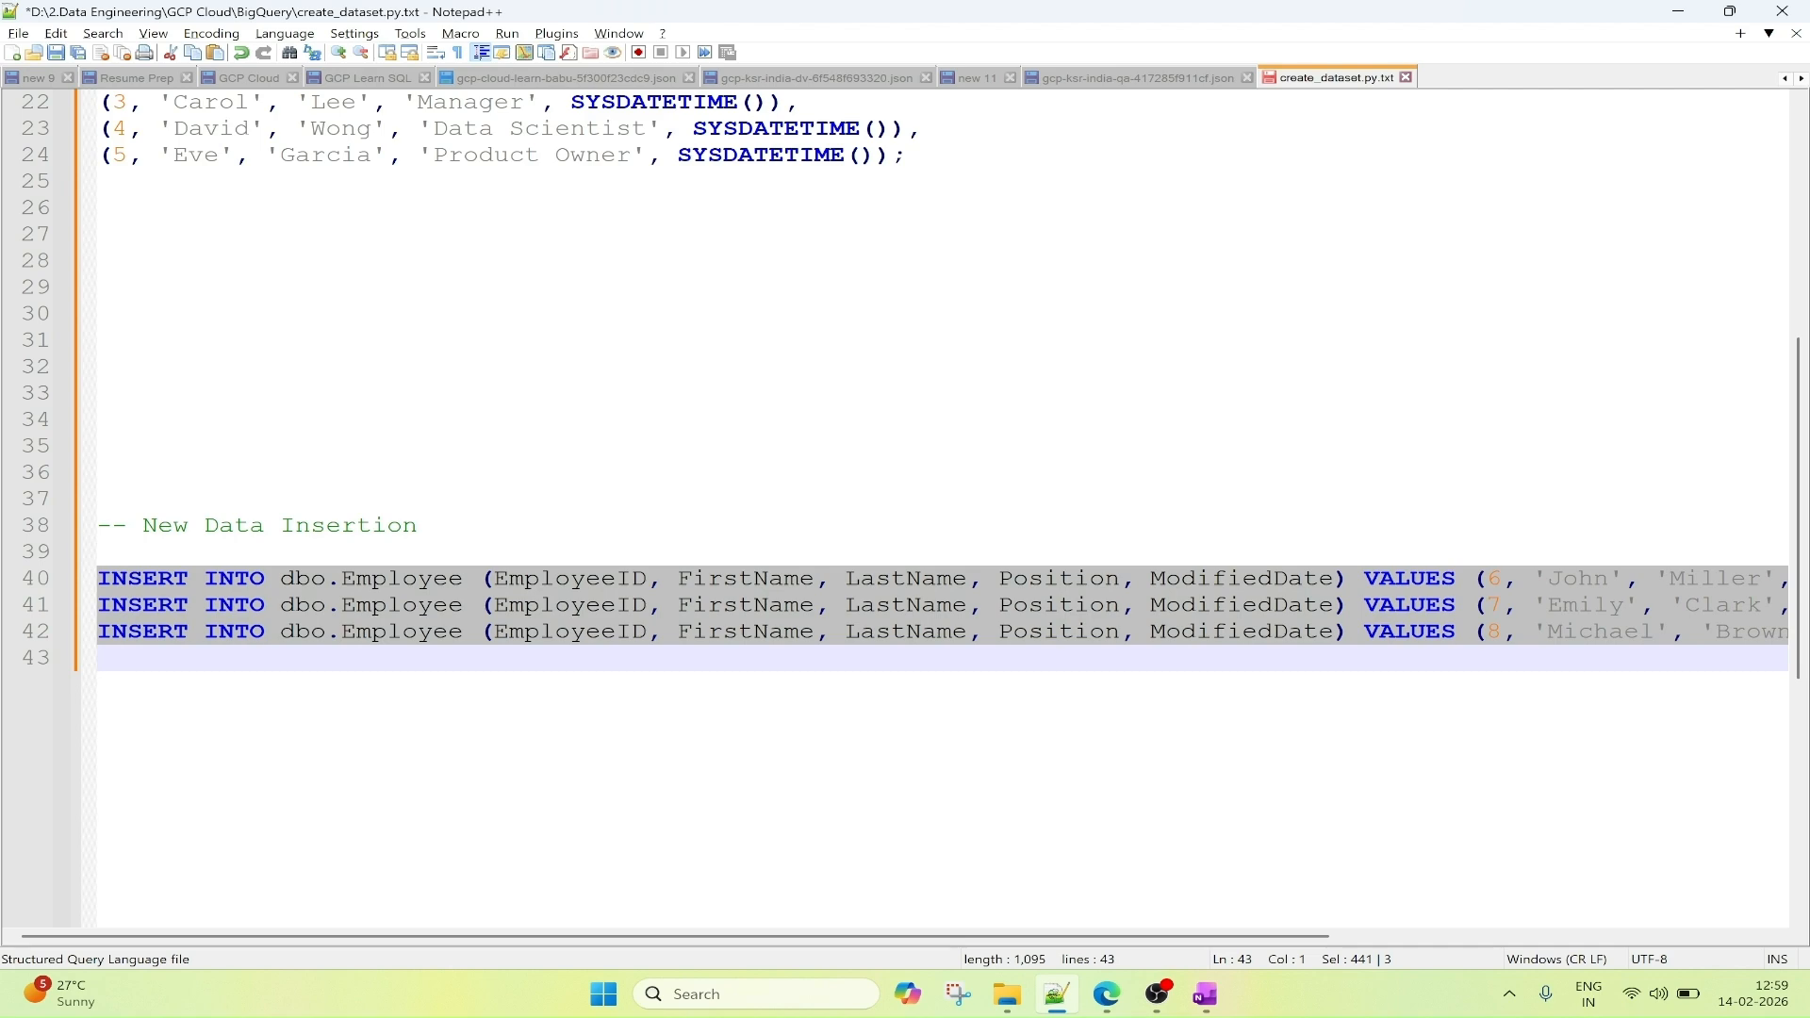
click(1107, 995)
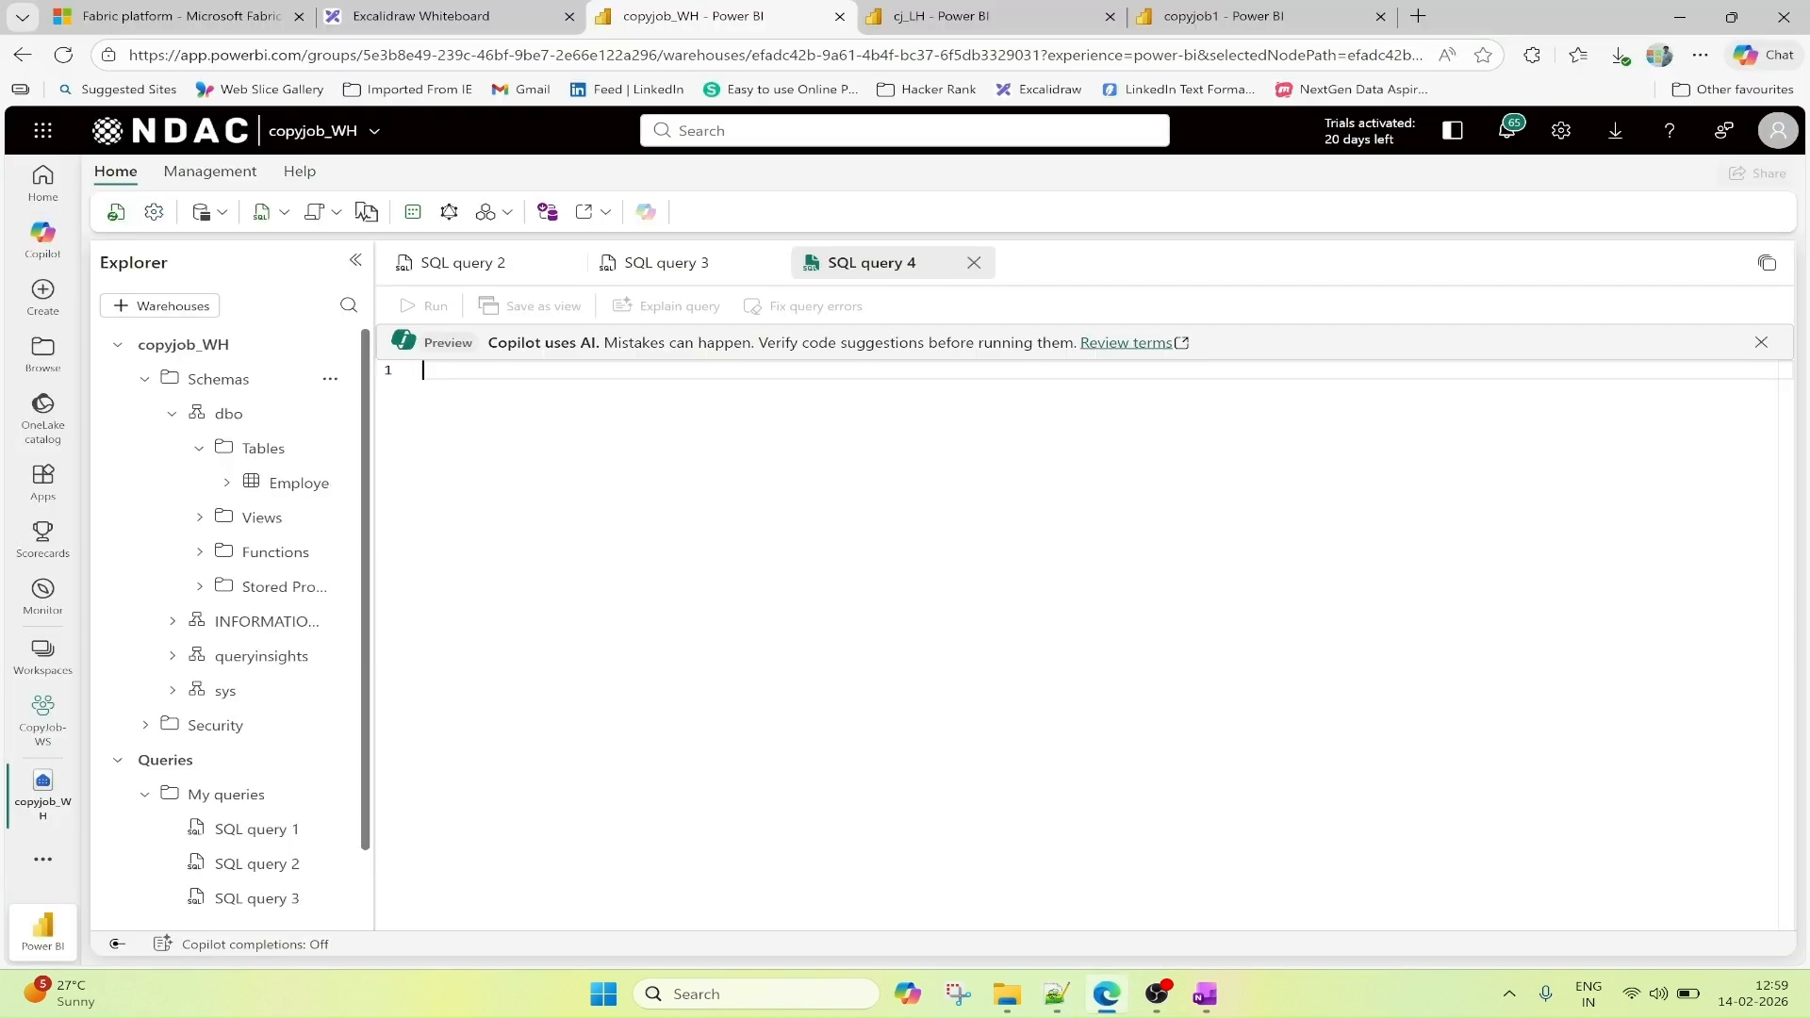
text(INSERT INTO dbo.Employee (EmployeeID, FirstName, LastName, Position, ModifiedDate) VALUES (6, 'John', 'Miller', 'QA Engineer', SYSDATETIME()); INSERT INTO dbo.Employee (EmployeeID, FirstName, LastName, Position, ModifiedDate) VALUES (7, 'Emily', 'Clark', 'Business Analyst', SYSDATETIME()); INSERT INTO dbo.Employee (EmployeeID, FirstName, LastName, Position, ModifiedDate) VALUES (8, 'Michael', 'Brown', 'UX Designer', SYSDATETIME());)
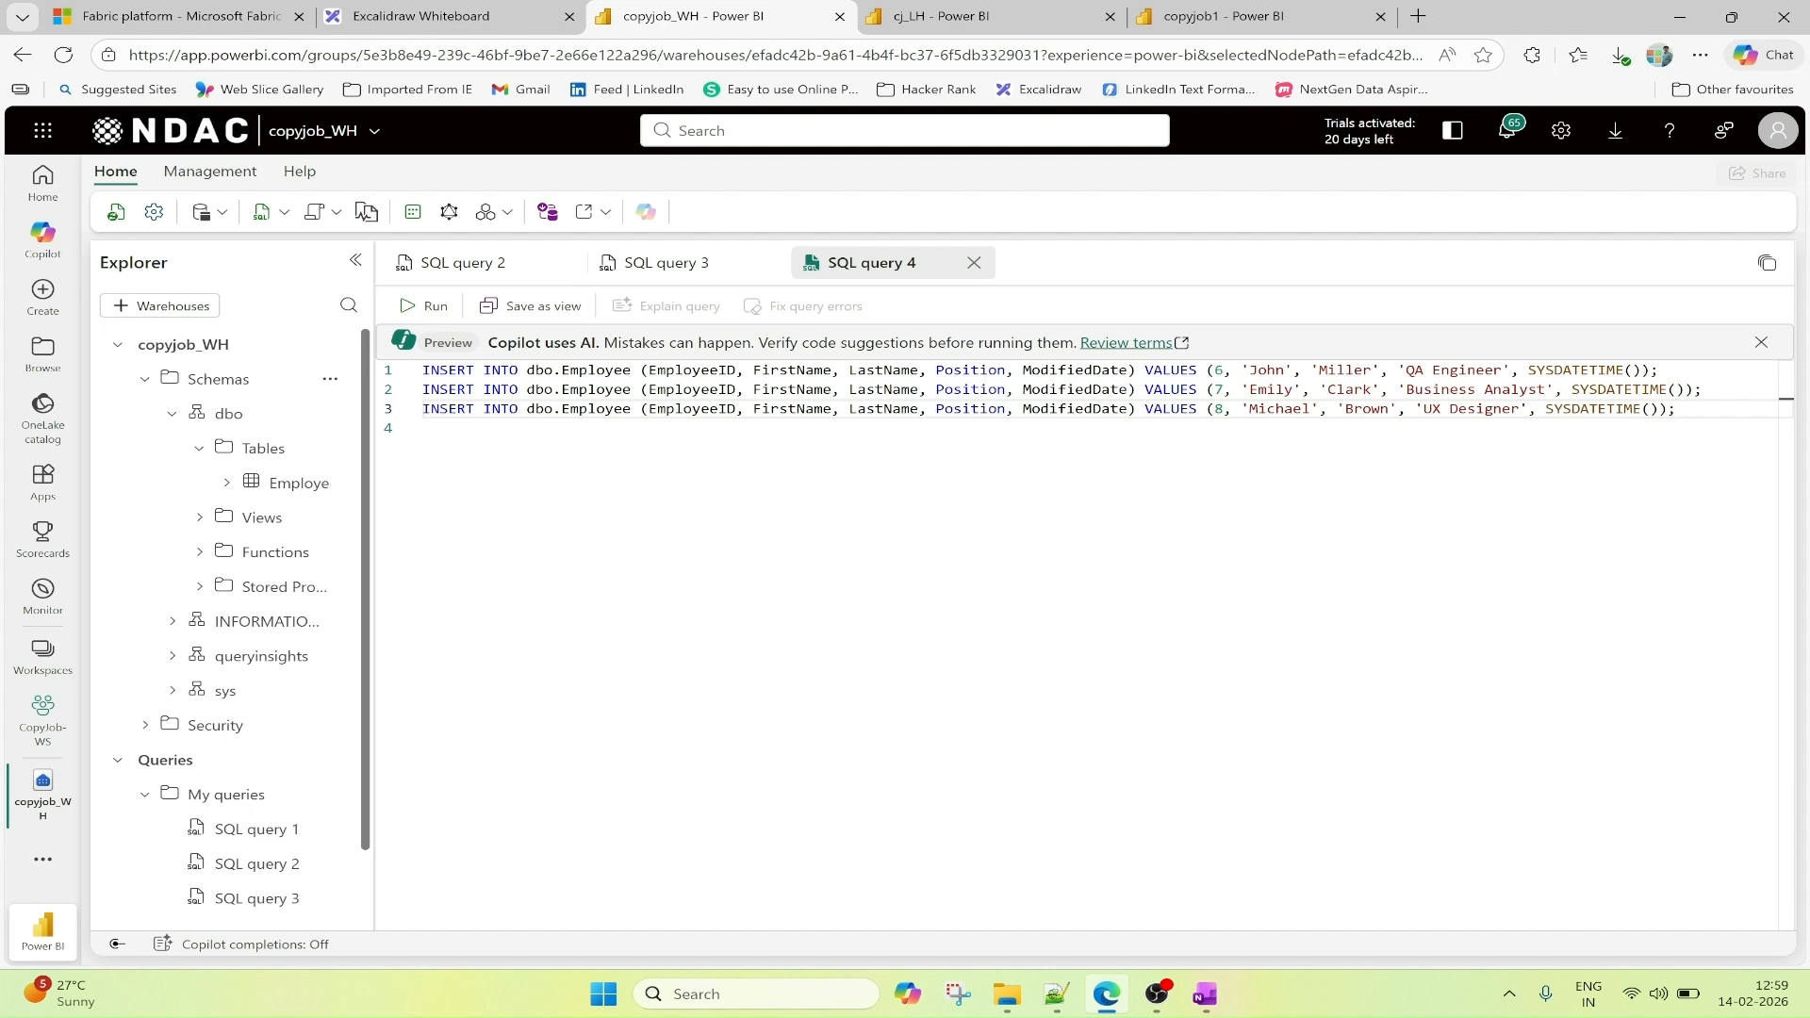
Run the INSERT statements for EmployeeID 6, 7 and 8, and rerun the select query on copyjob_WH's Employee table.
drag(1678, 408, 421, 369)
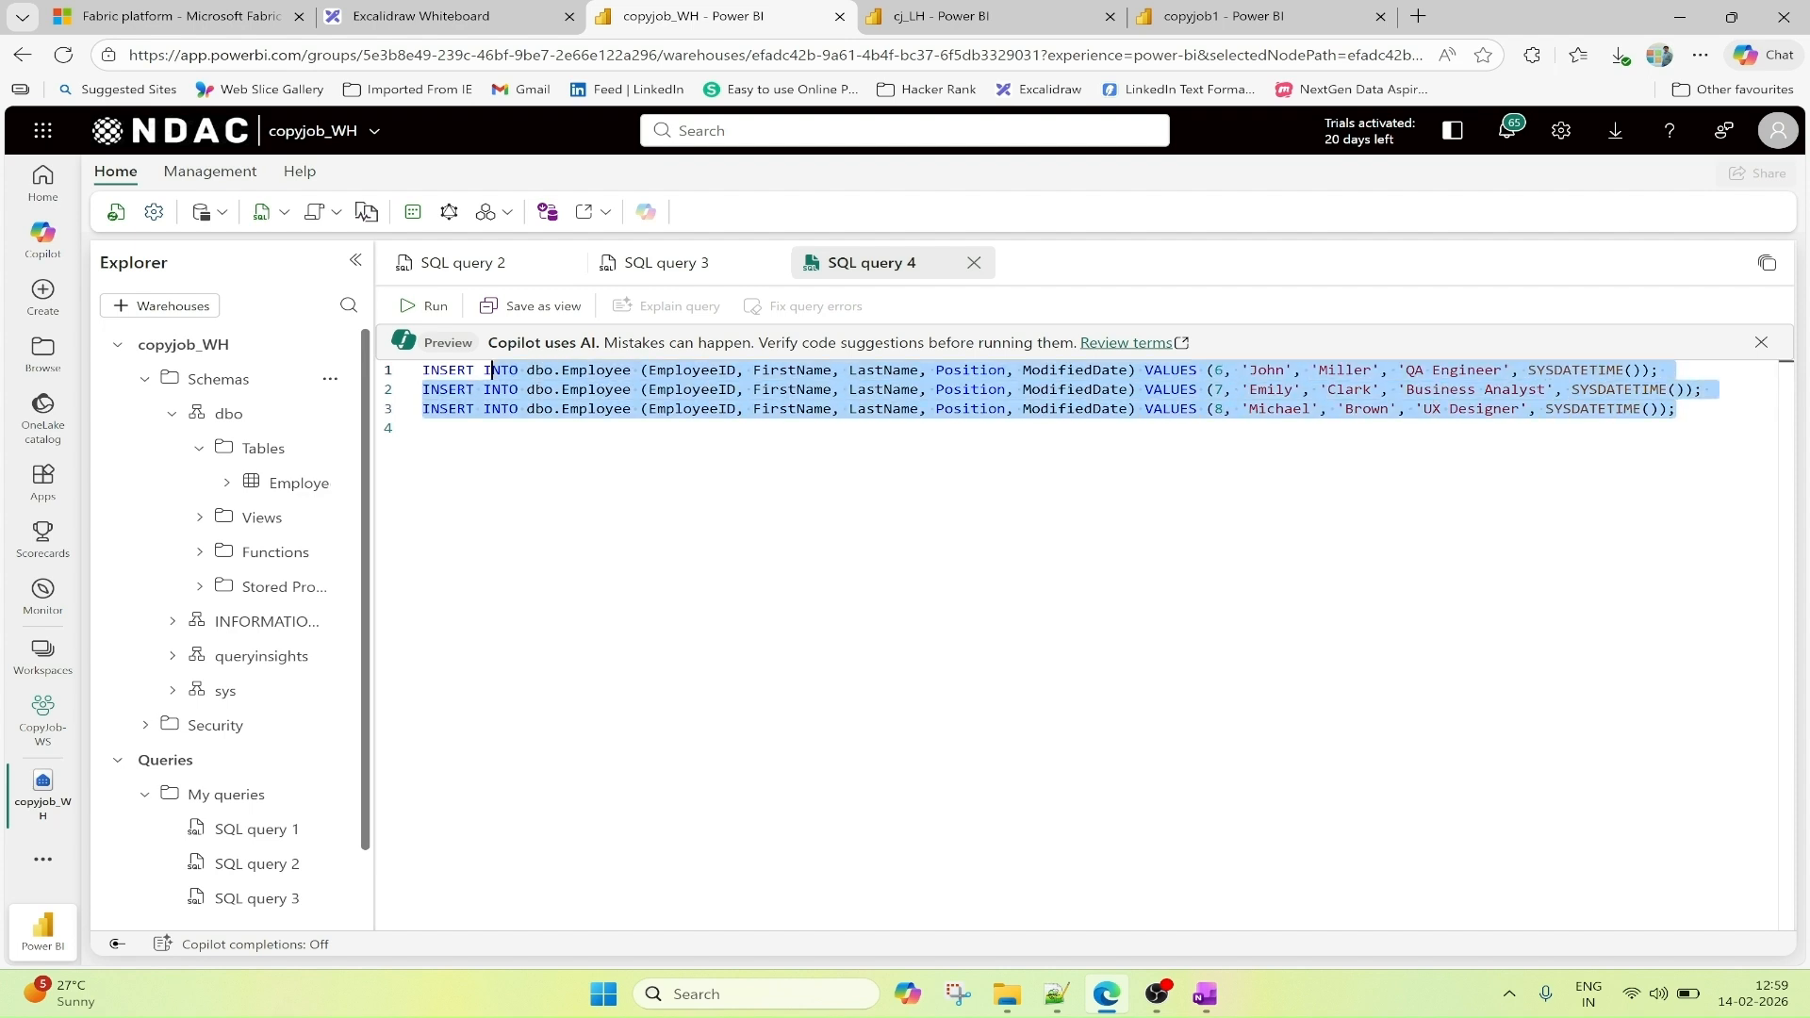
click(433, 307)
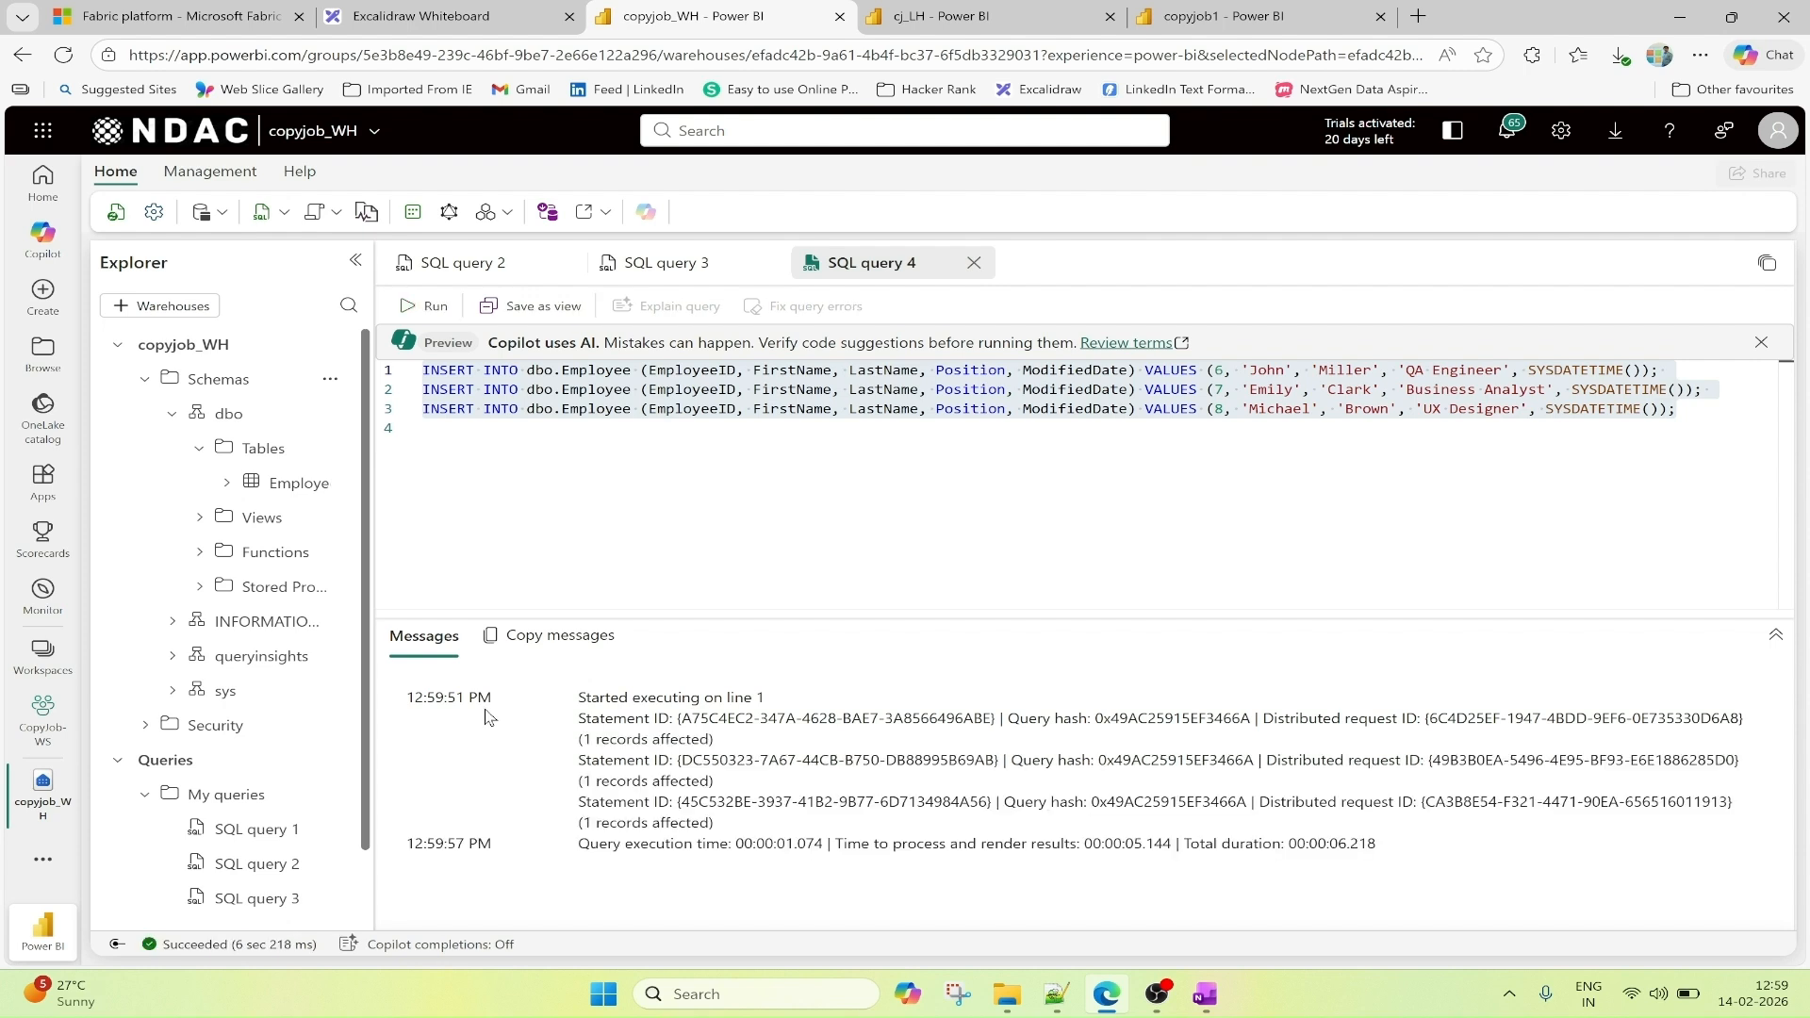
click(679, 263)
click(426, 306)
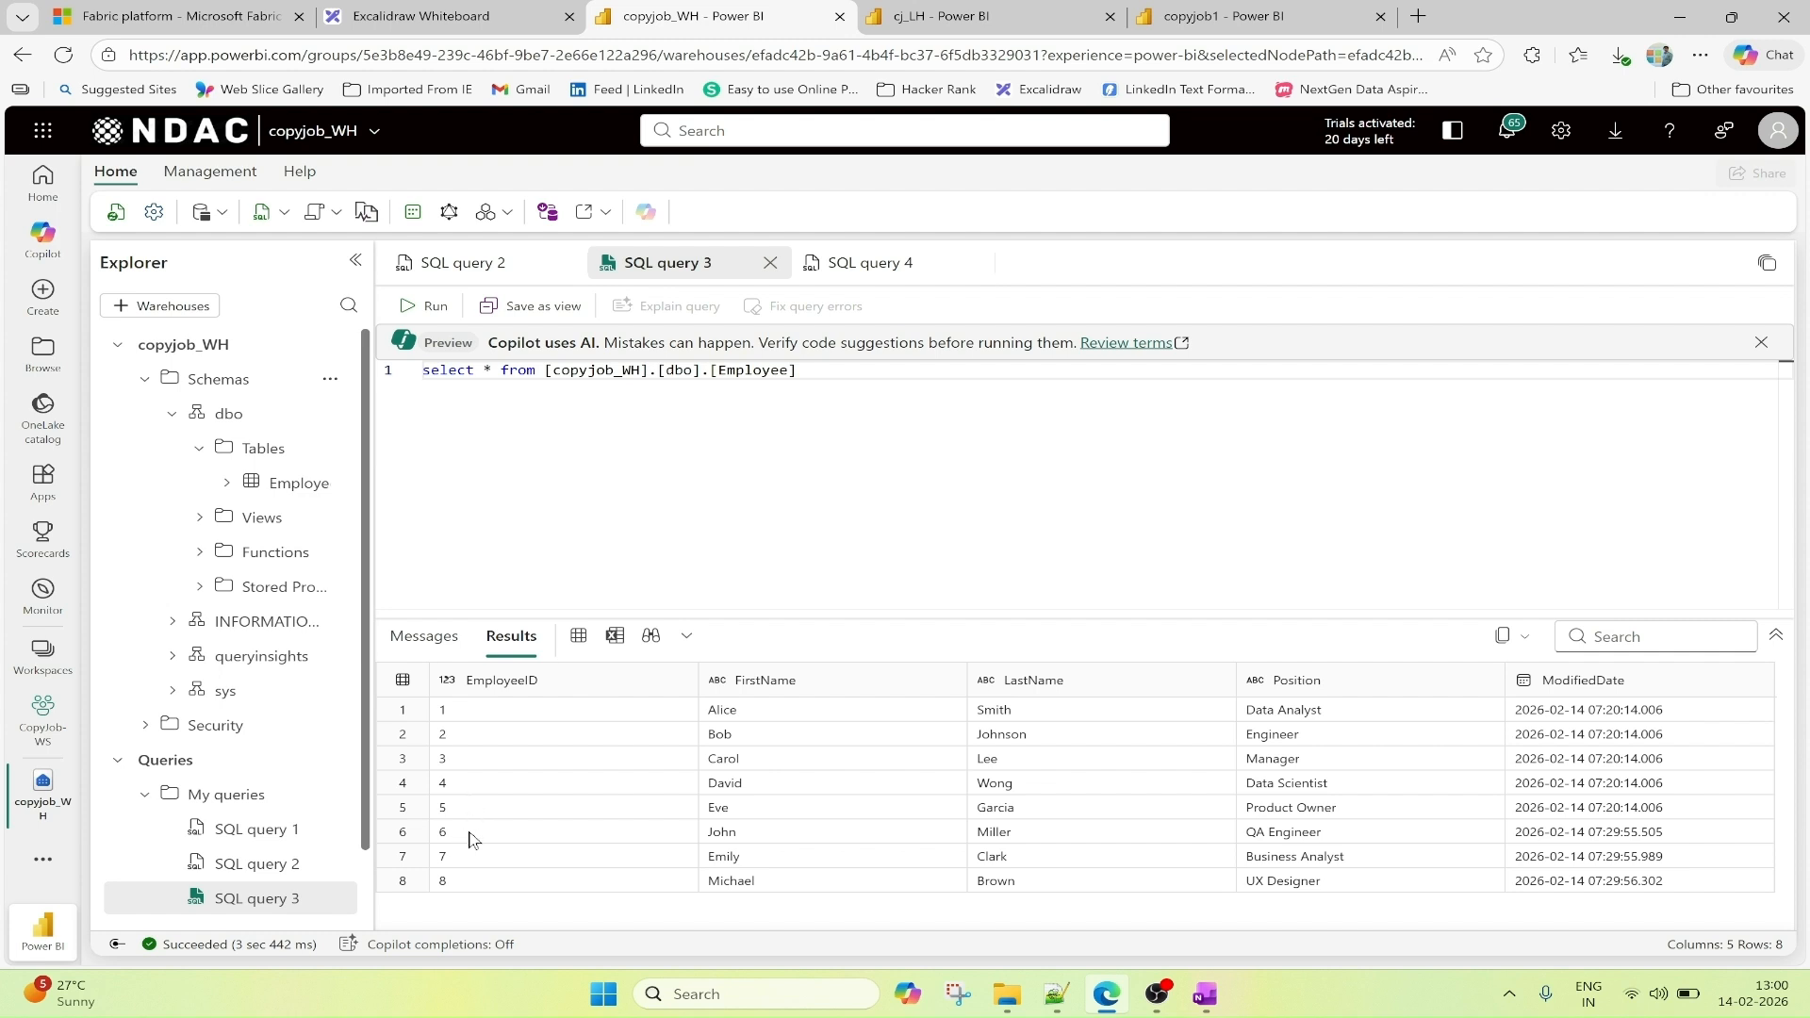
Refresh the run results in copyjob1 and temporarily outline the 2-minute copy schedule.
click(1221, 17)
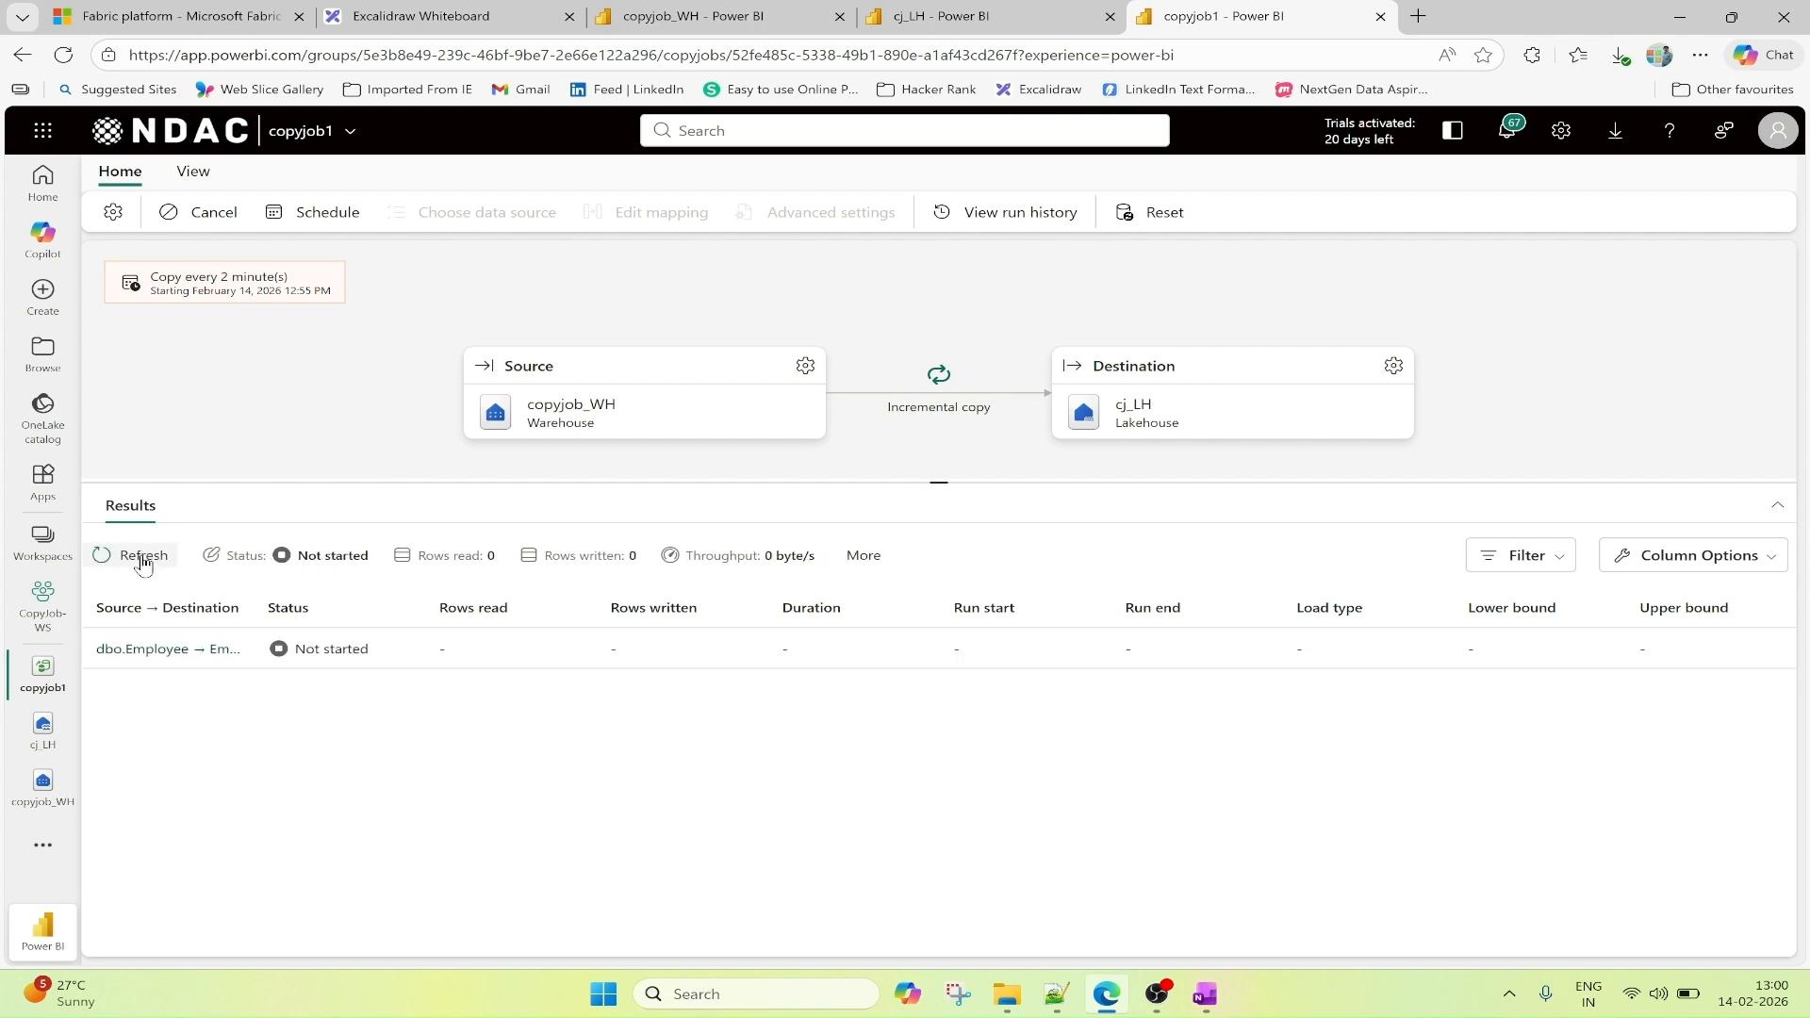
click(142, 560)
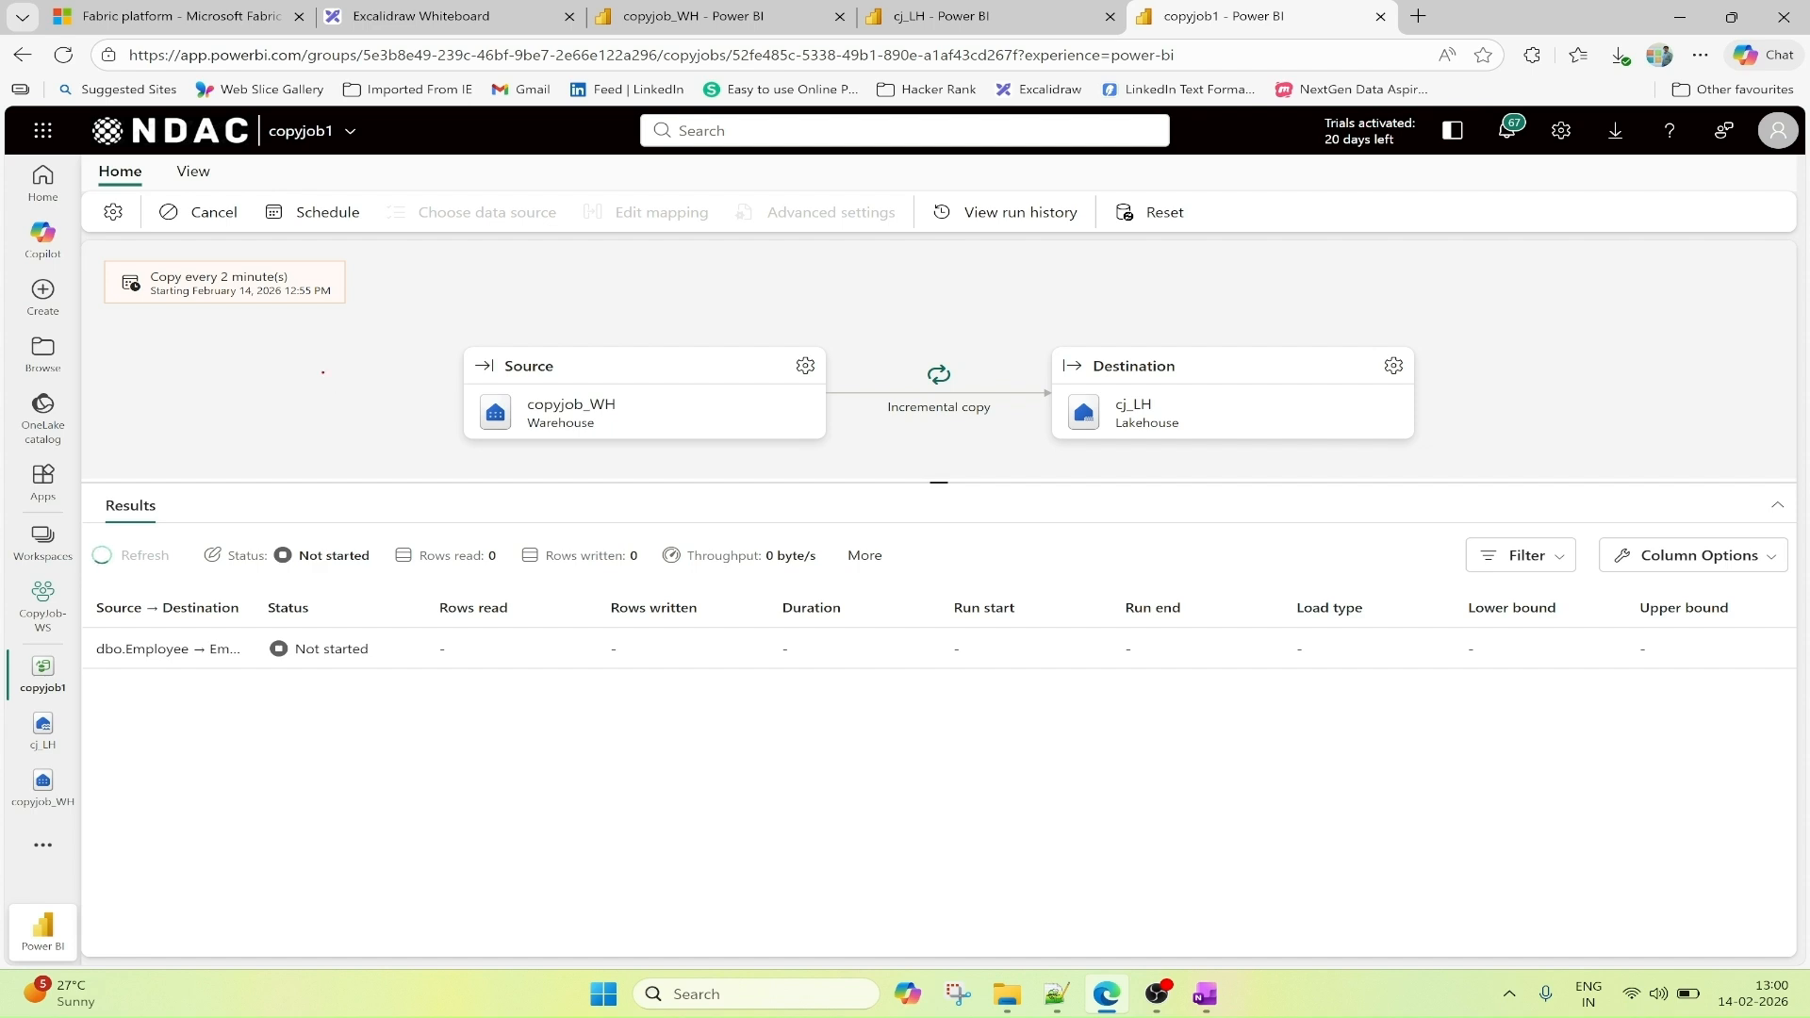
drag(89, 248, 391, 332)
drag(217, 283, 287, 283)
key(Escape)
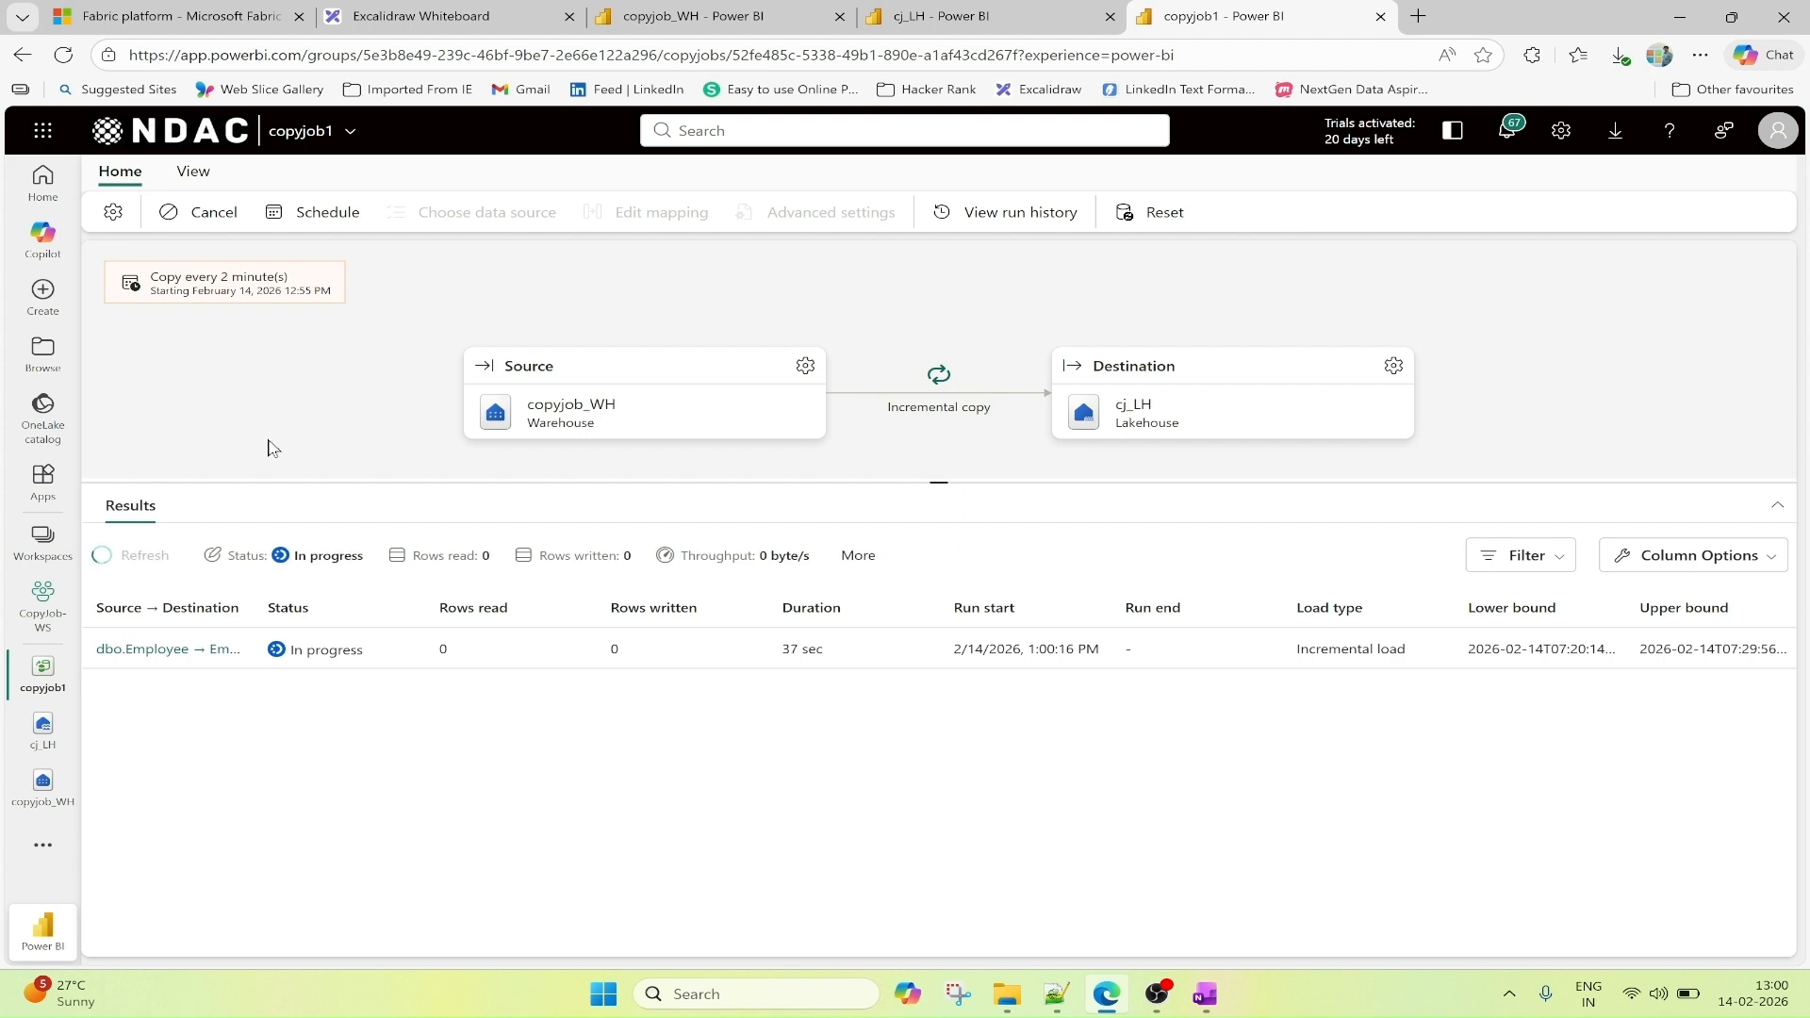
Refresh copyjob1's run results again, outline the rows read, rows written and load type, and clear the markings.
click(144, 556)
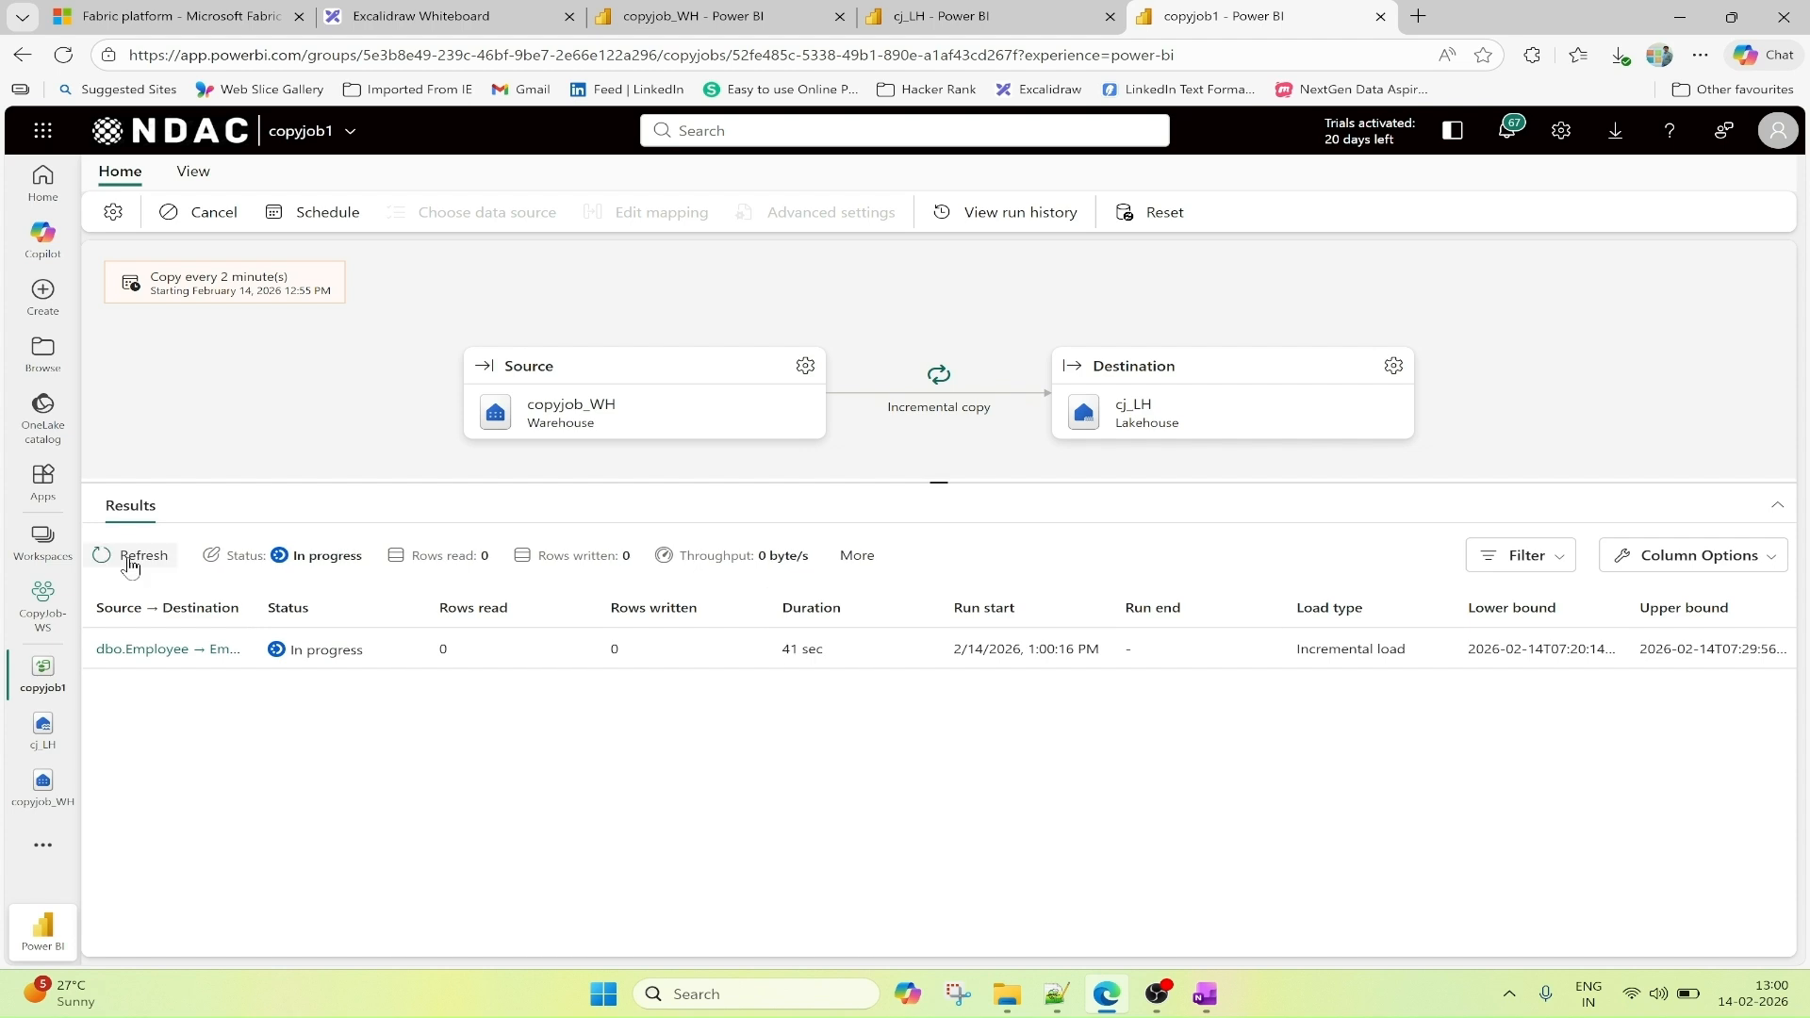
click(131, 562)
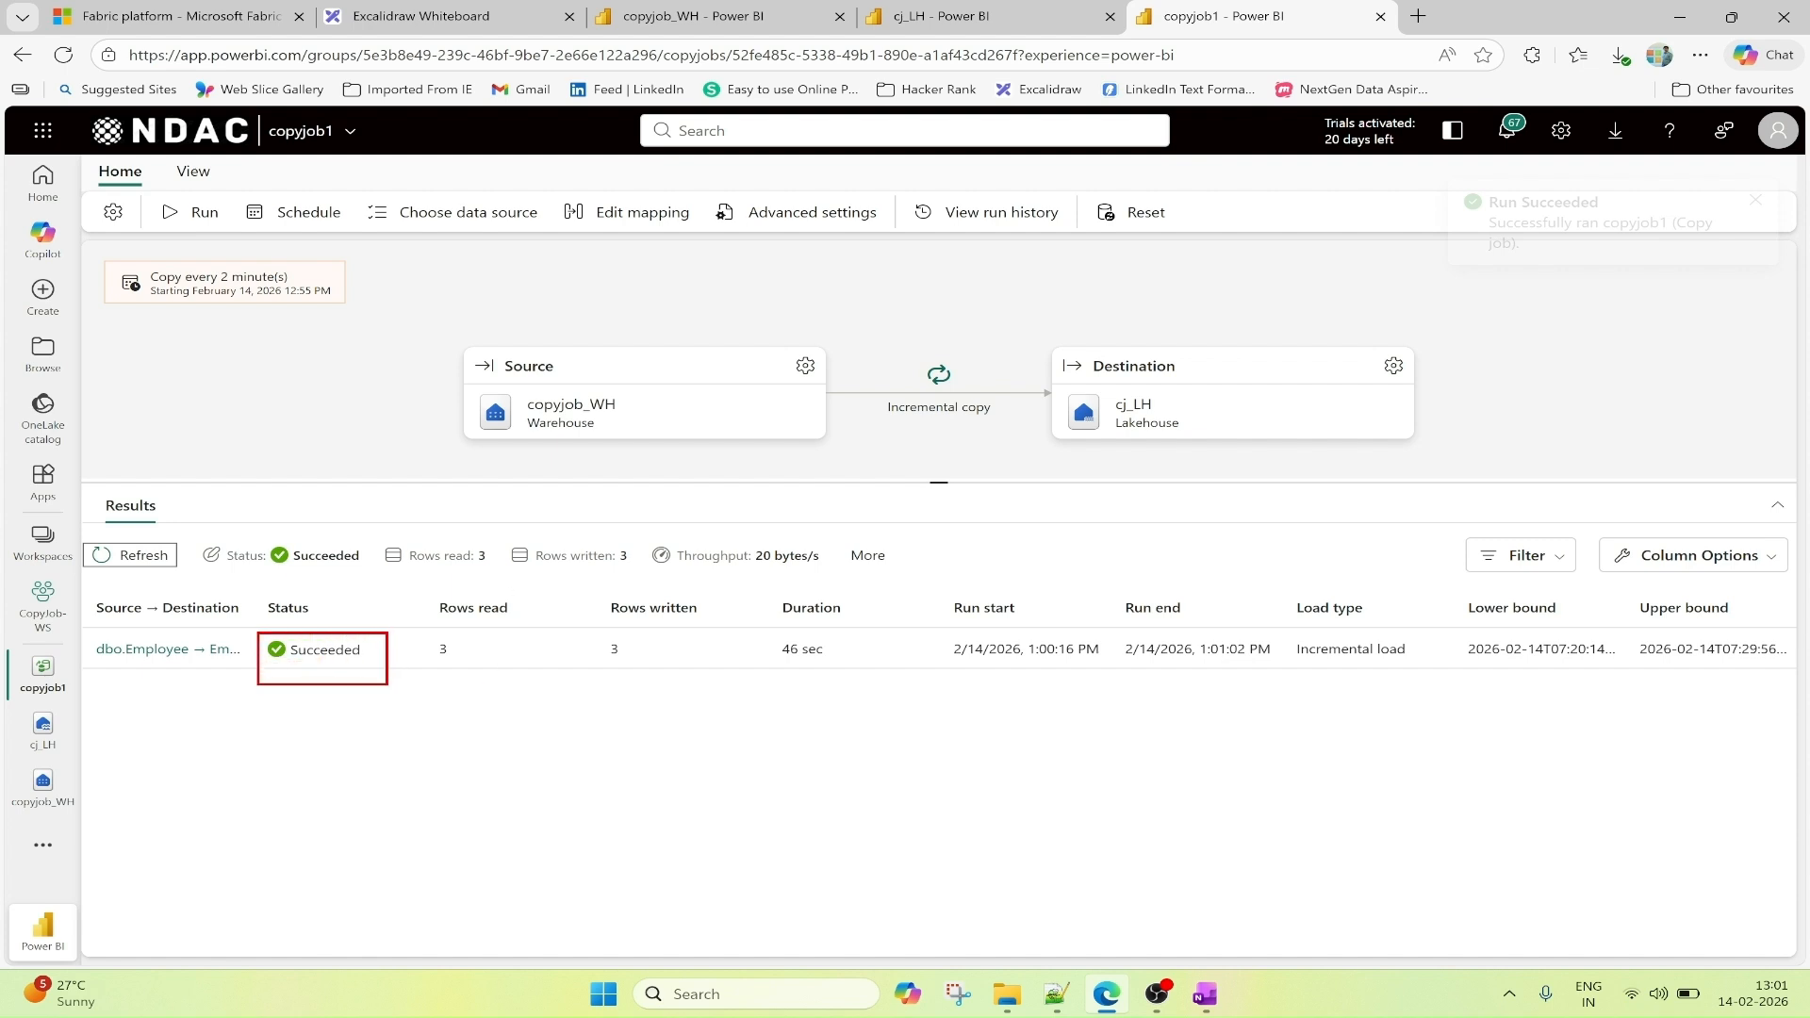
drag(419, 630, 652, 687)
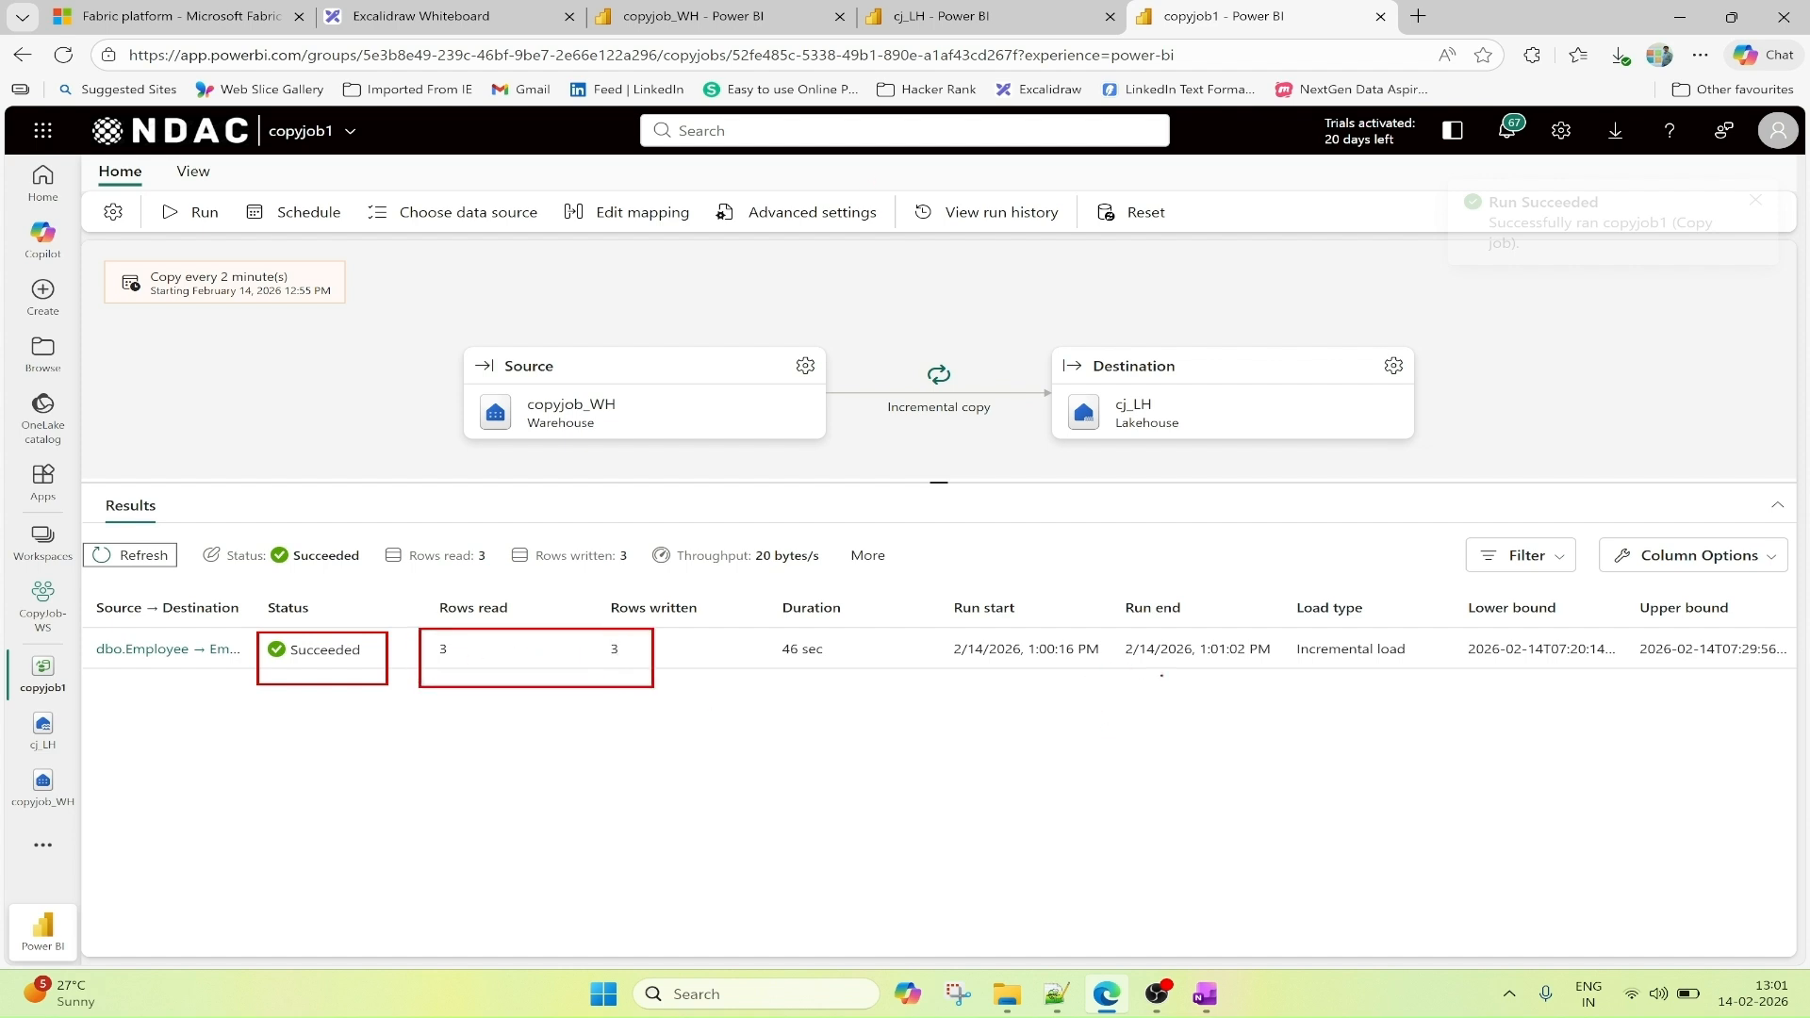
mouse_move(1293, 628)
mouse_down()
mouse_move(1310, 664)
mouse_move(1428, 667)
mouse_up()
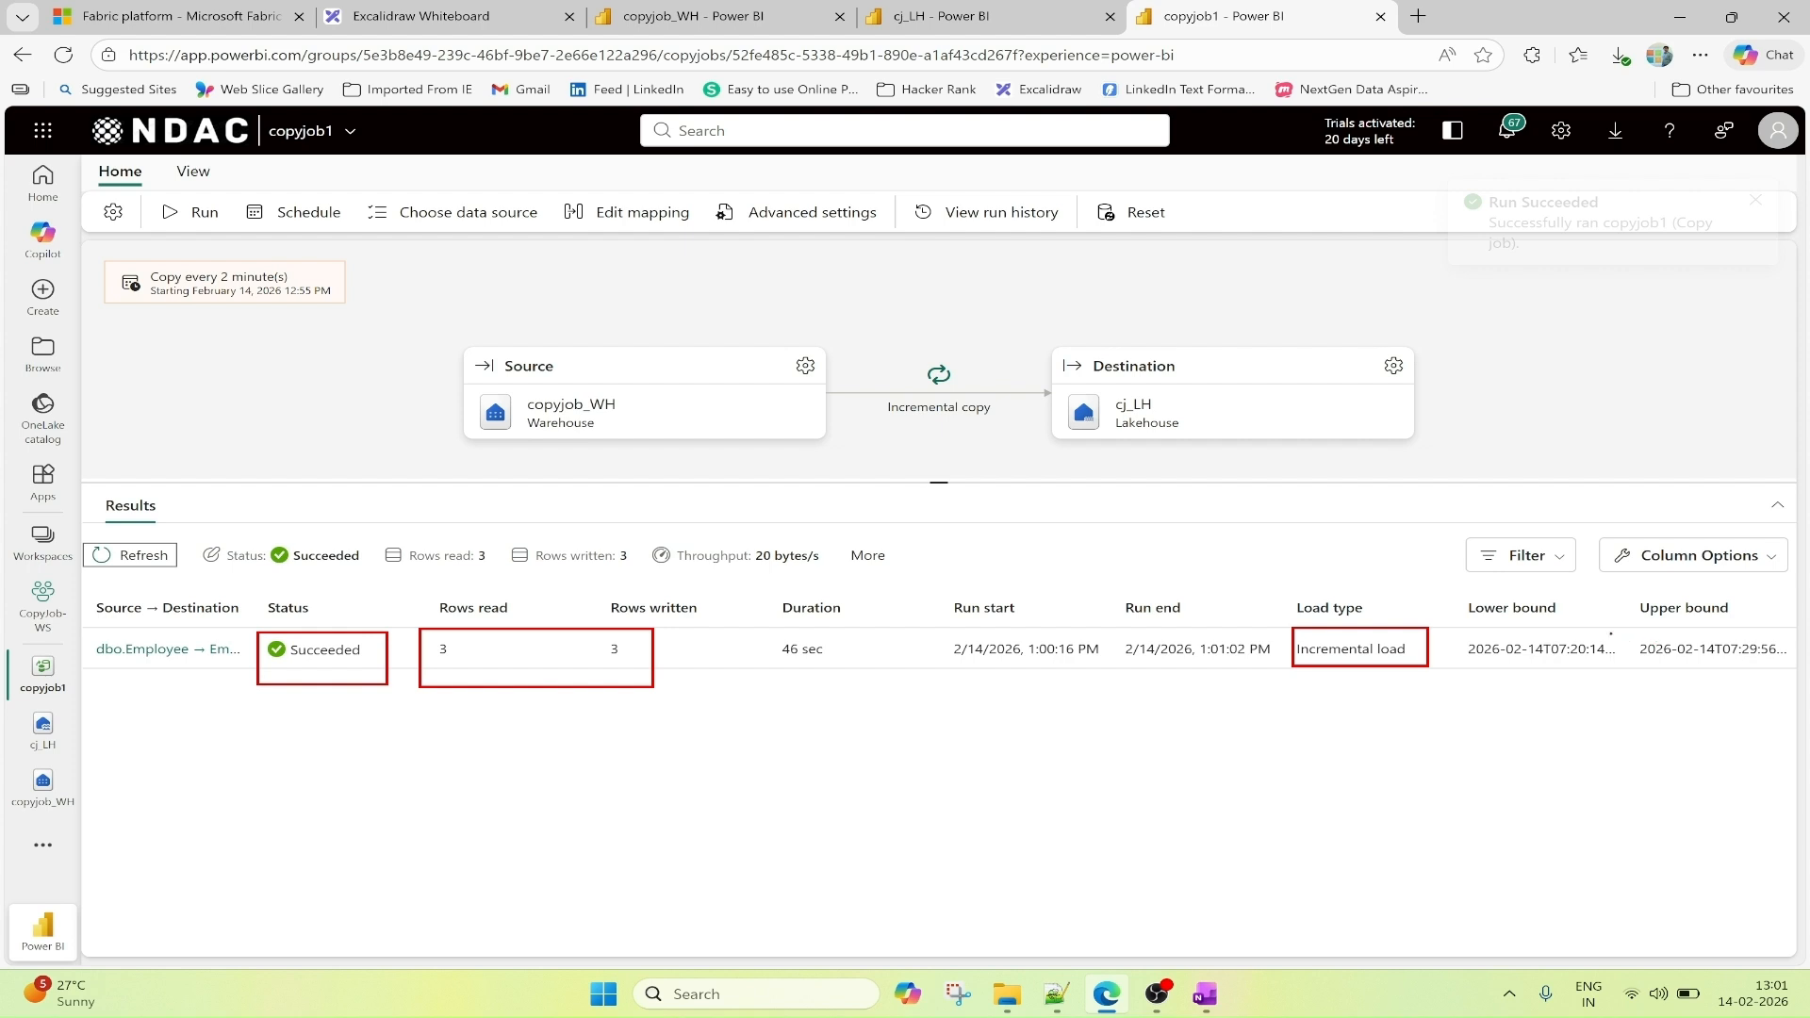
key(Escape)
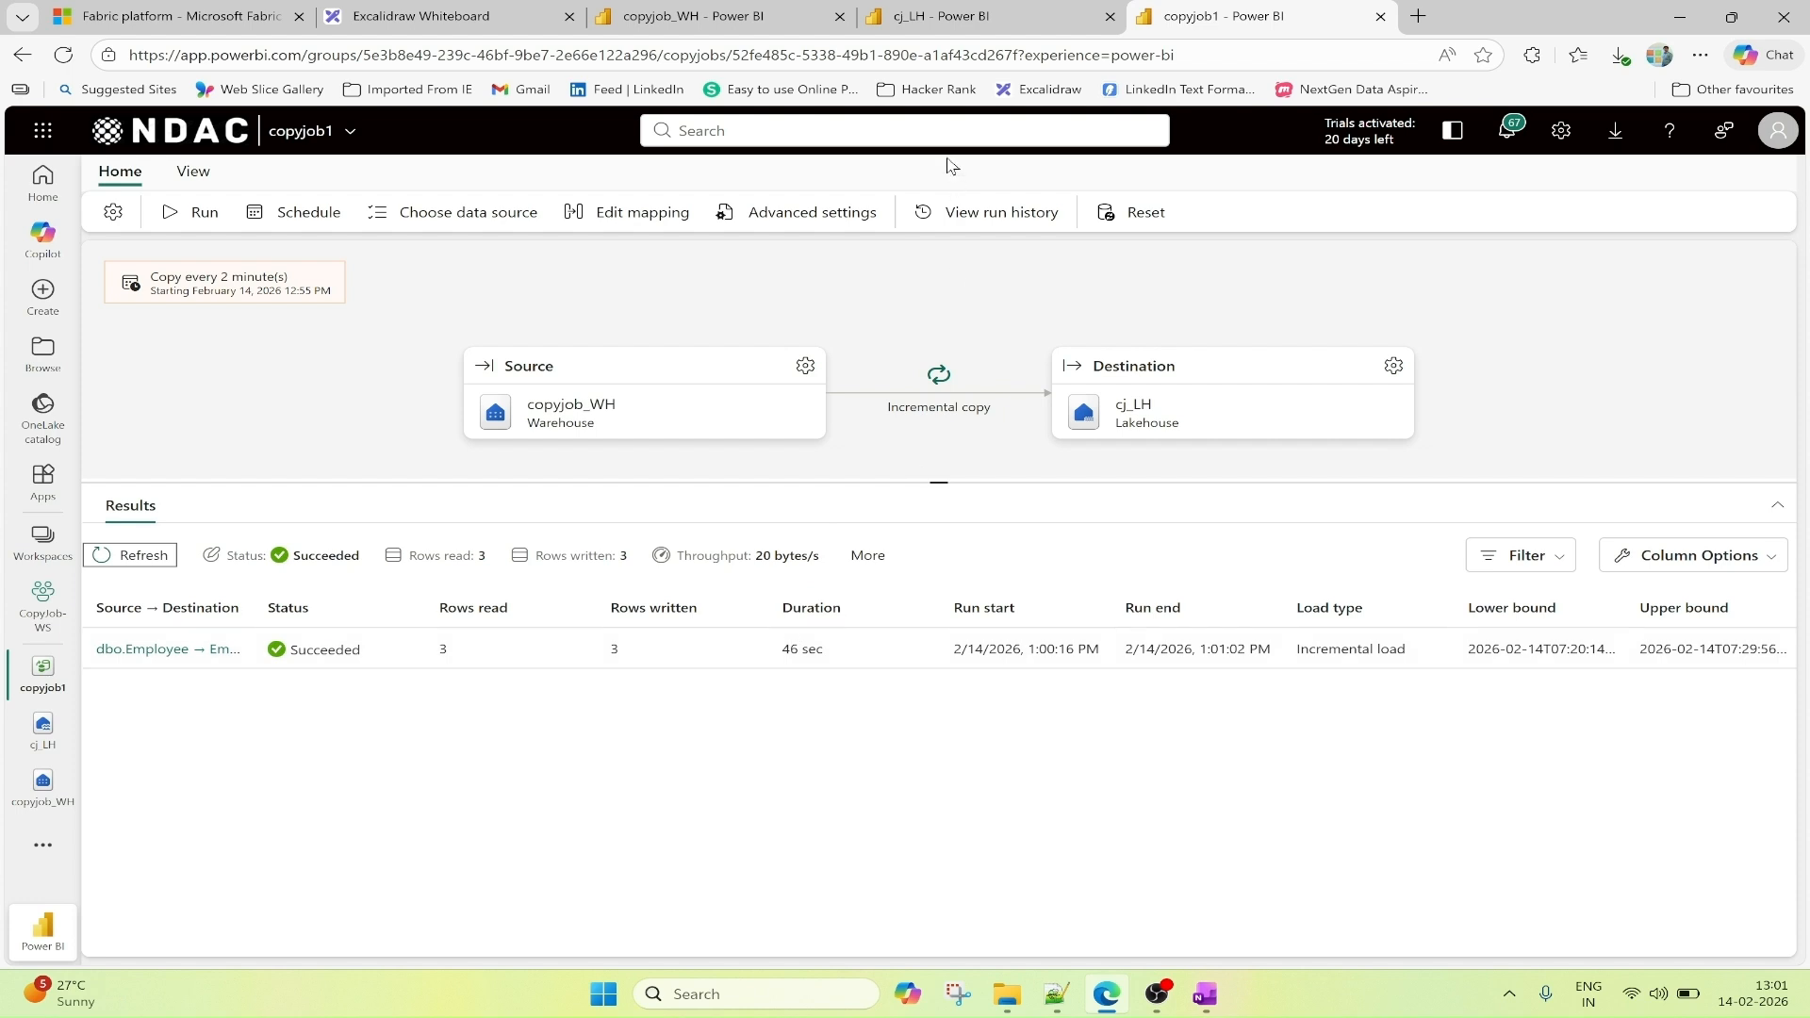
Refresh the Employee table in cj_LH and outline the rows with EmployeeID 1 to 5.
click(936, 29)
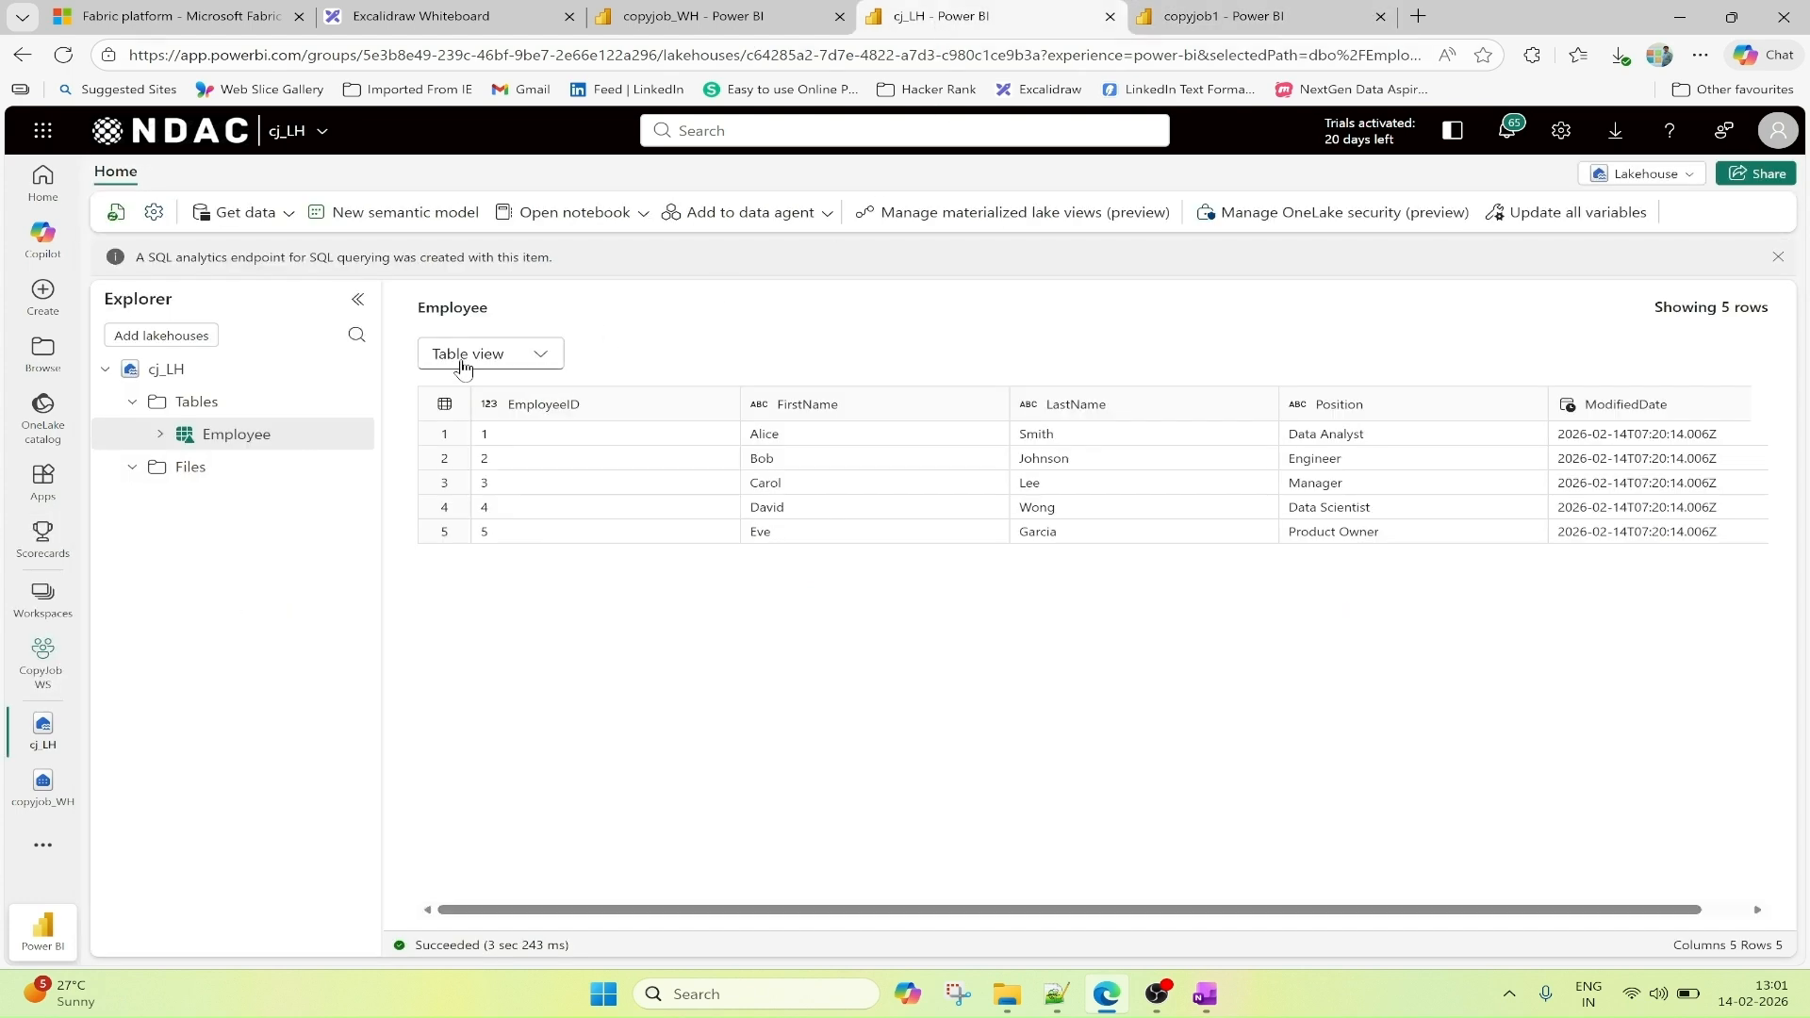
click(116, 212)
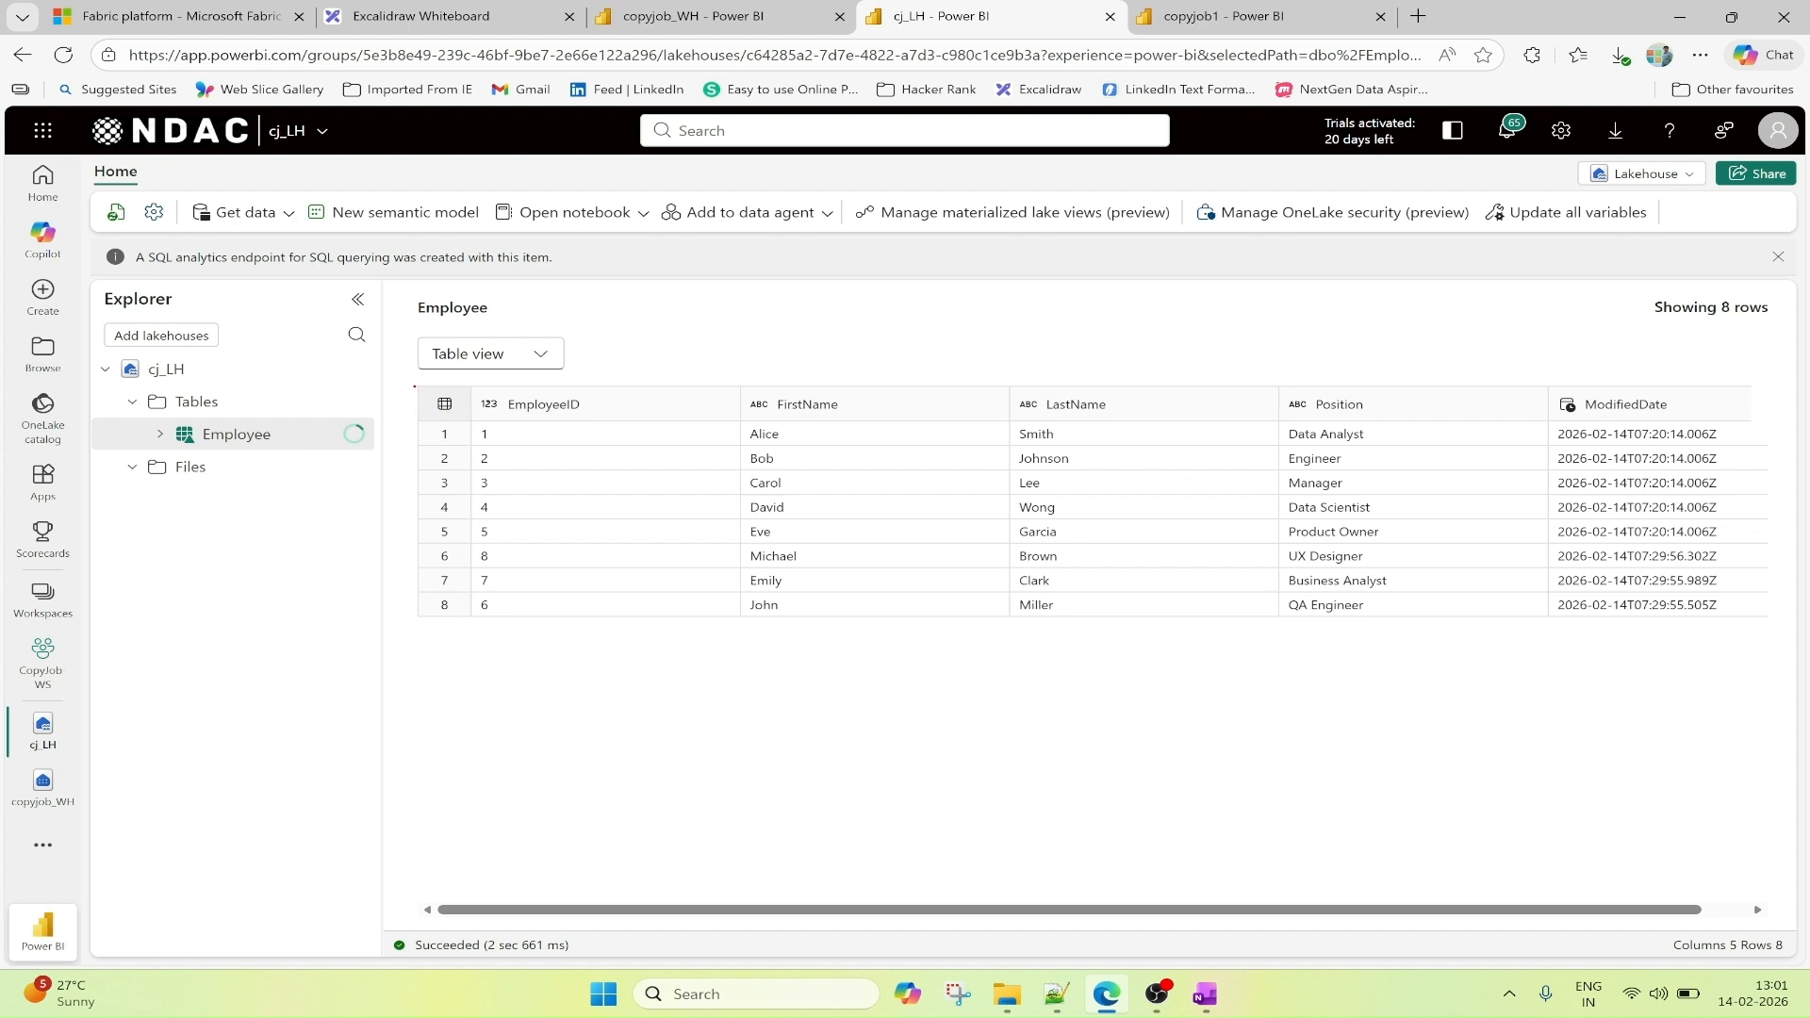
drag(423, 427, 697, 532)
mouse_move(423, 427)
mouse_down()
mouse_move(574, 538)
mouse_move(1144, 513)
mouse_move(1722, 537)
mouse_up()
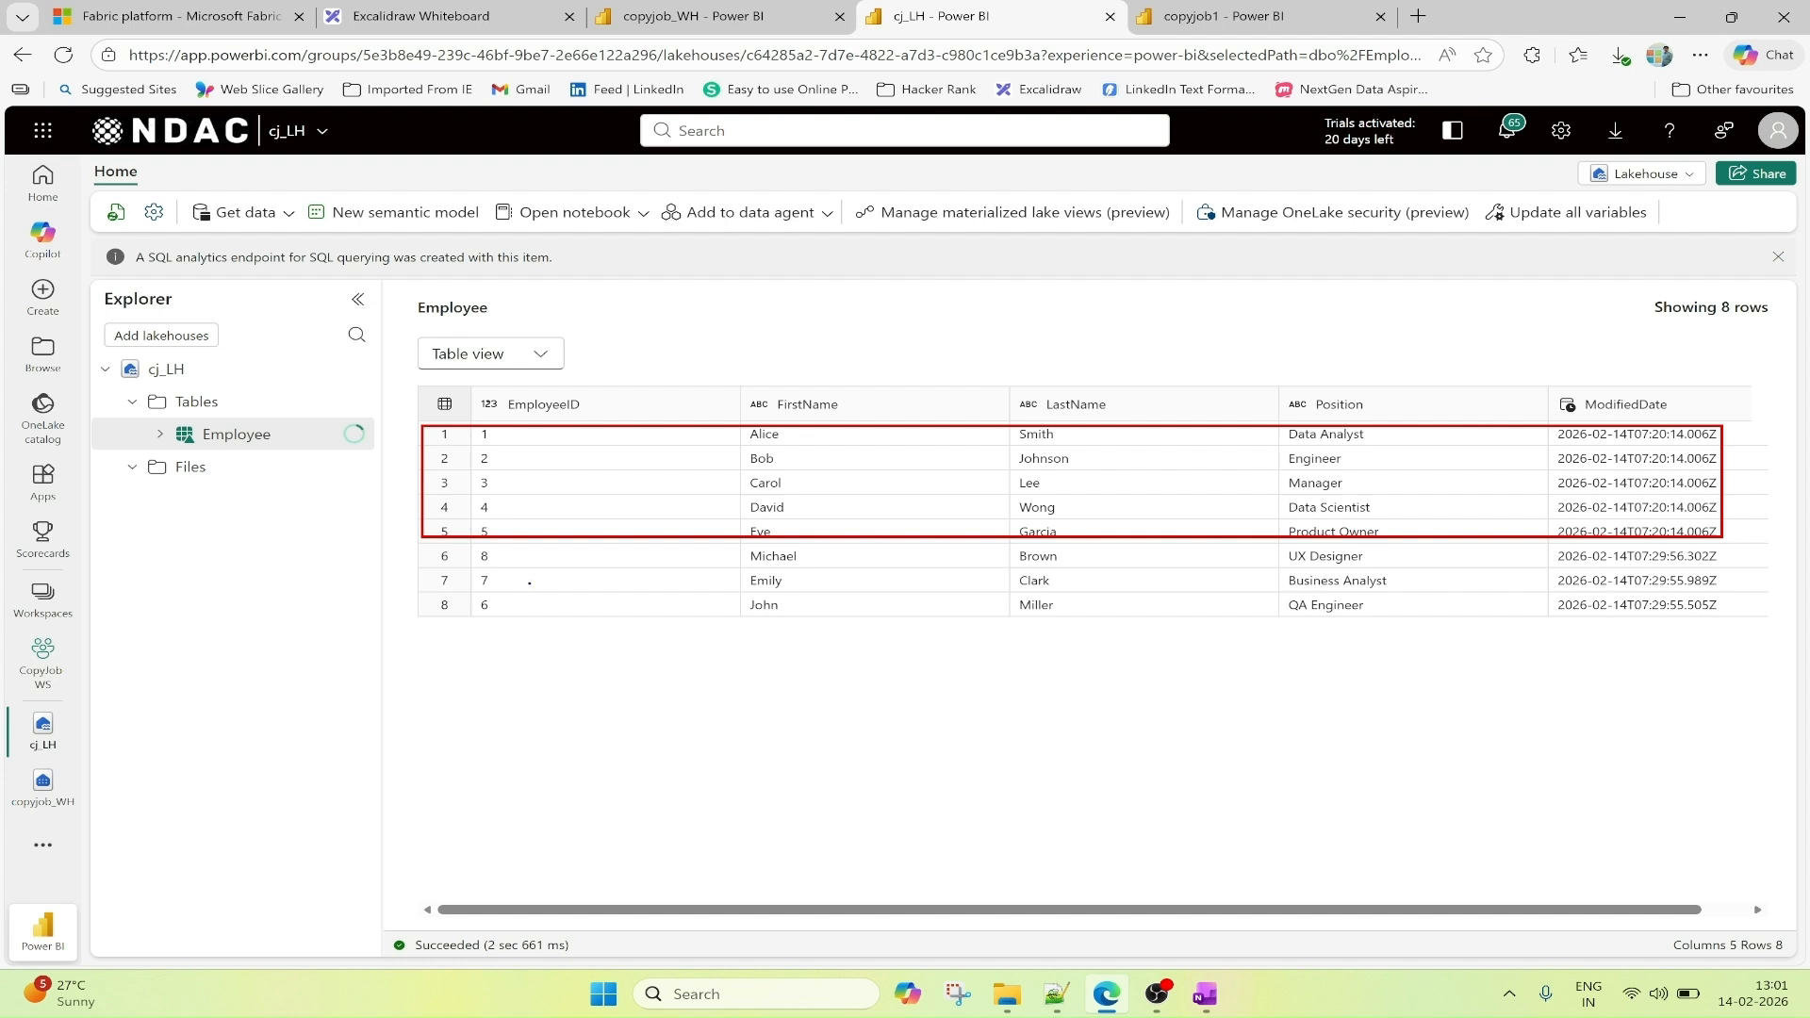
Outline the Employee rows with EmployeeID 6 to 8 in cj_LH, mark the ModifiedDate values, and clear all markings.
mouse_move(434, 549)
mouse_down()
mouse_move(808, 647)
mouse_move(1425, 613)
mouse_move(1747, 628)
mouse_up()
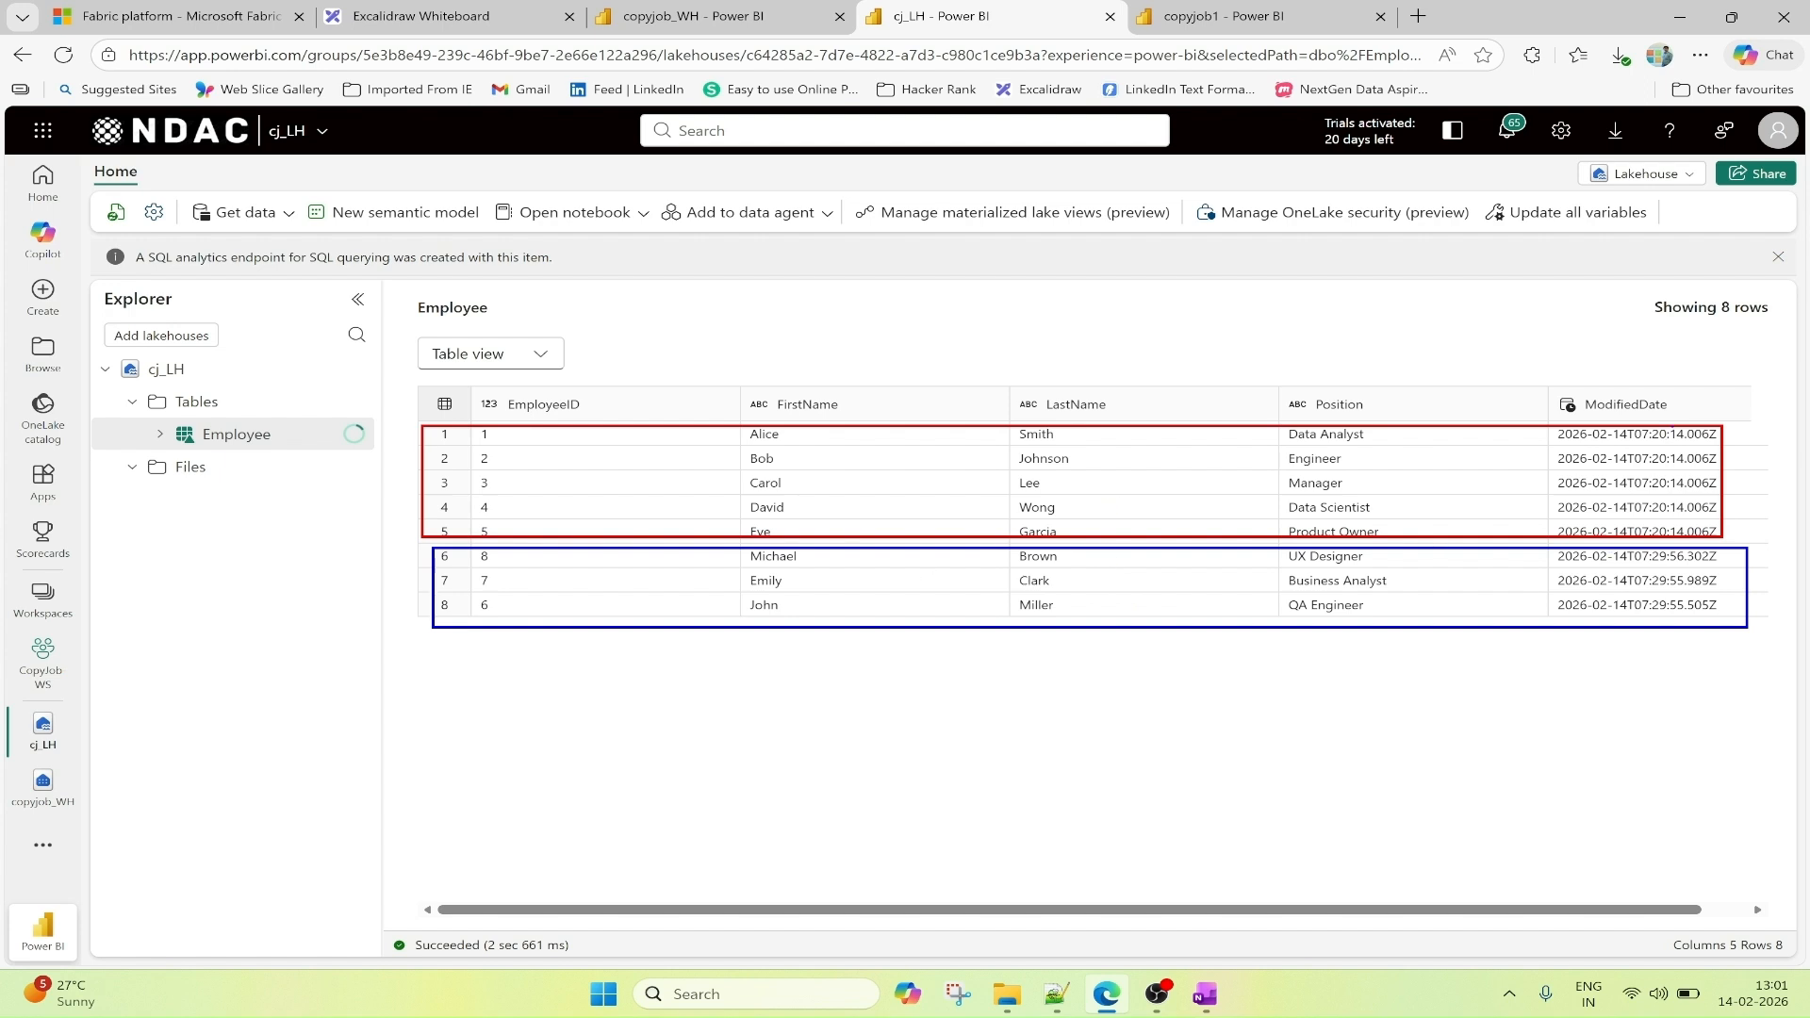
drag(1666, 435, 1704, 415)
drag(1671, 556, 1694, 536)
key(Escape)
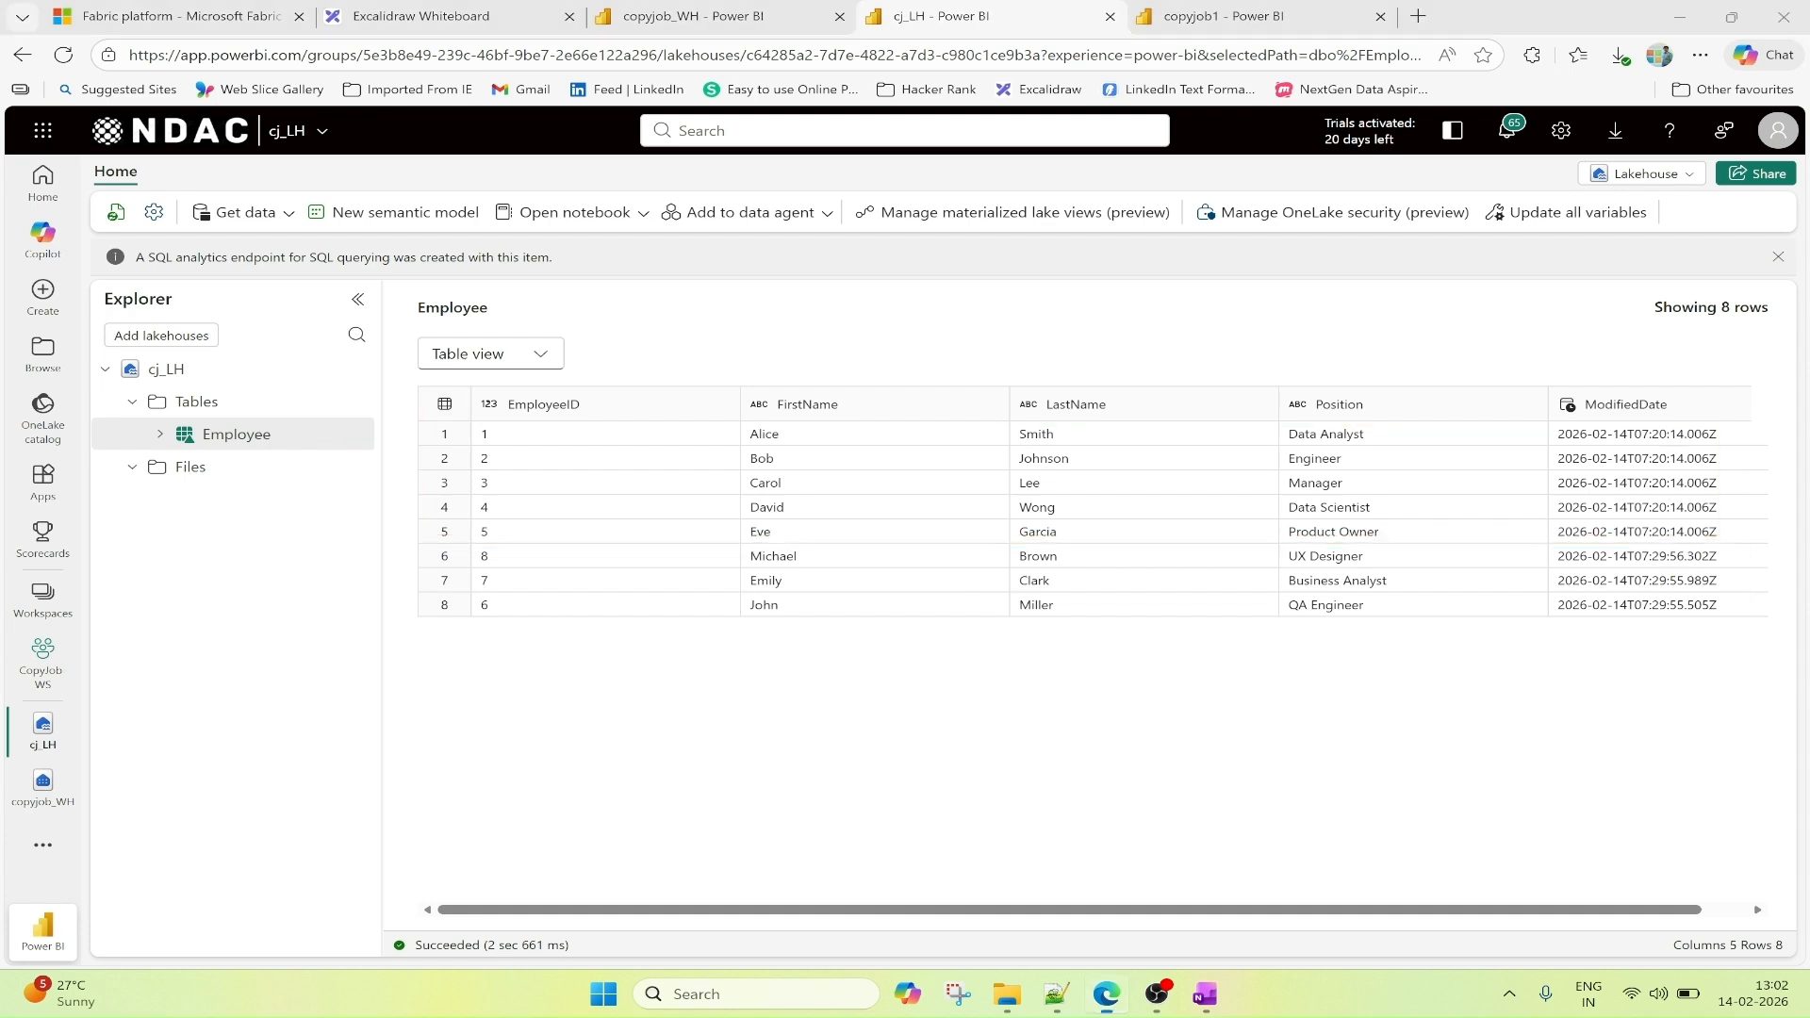
Refresh copyjob1's run results, inspect the details of the 13:00 run from its run history, and return to the copy job.
click(1235, 17)
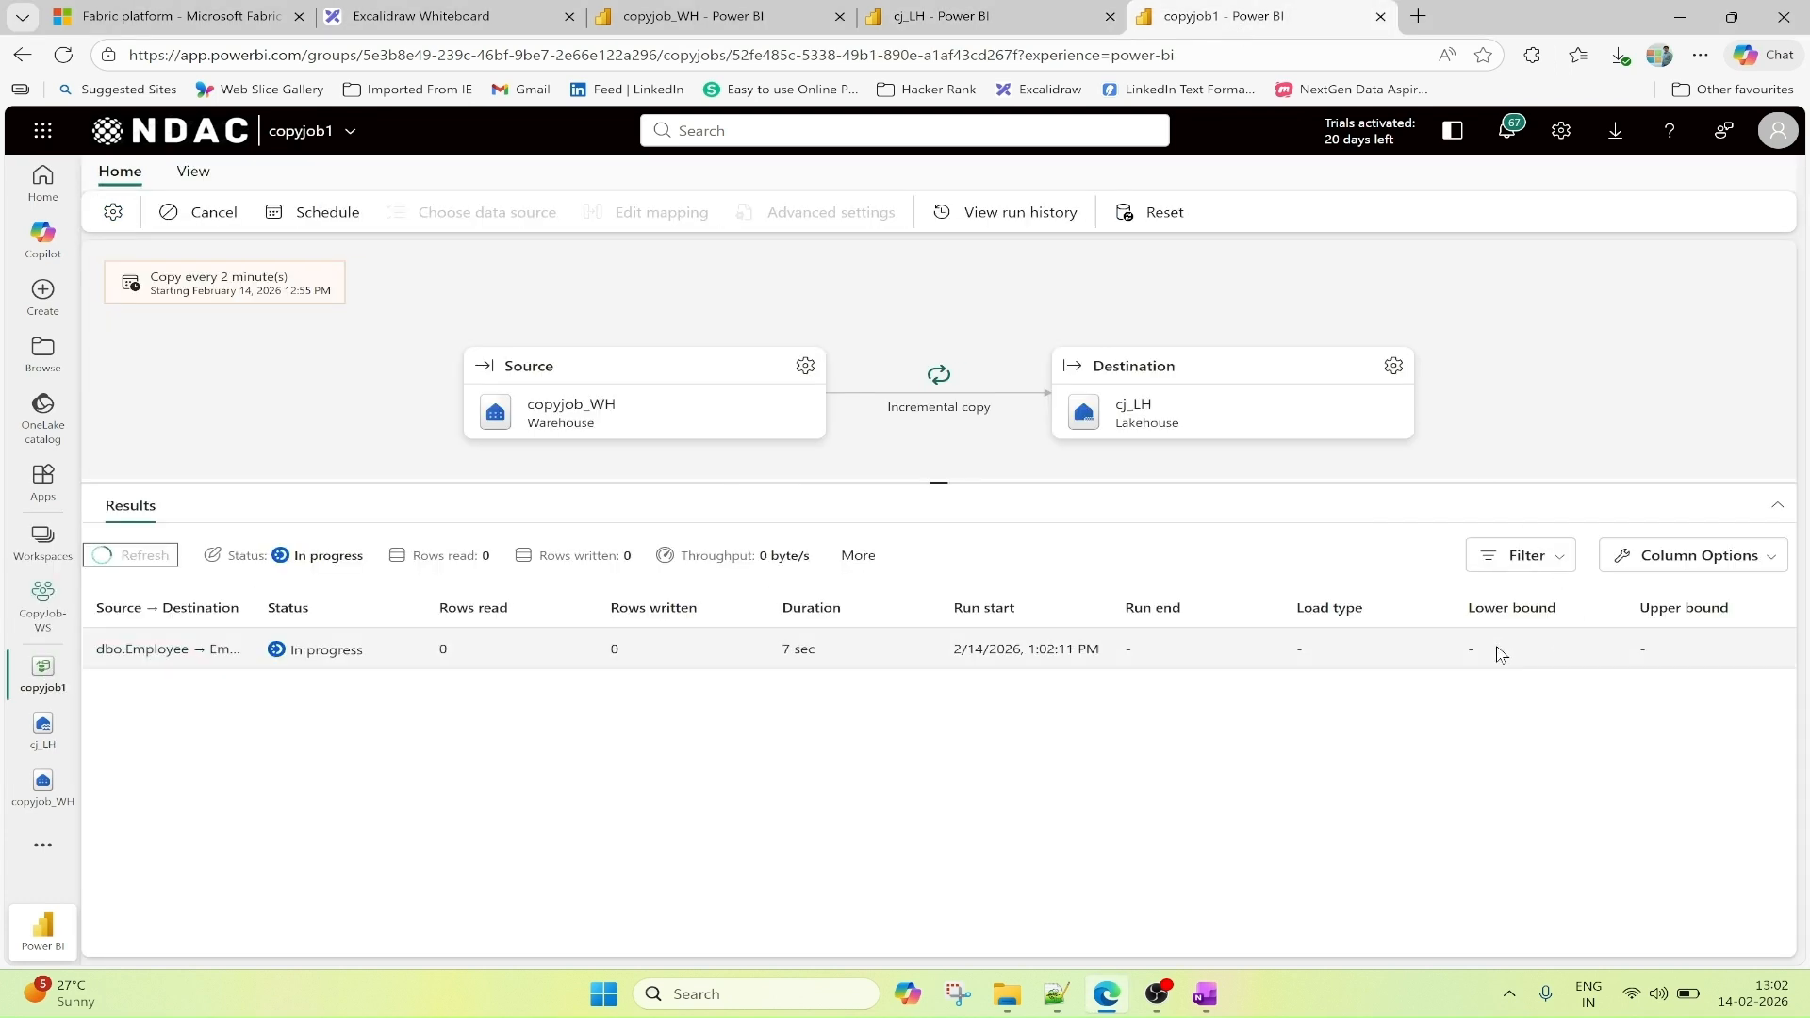
click(123, 559)
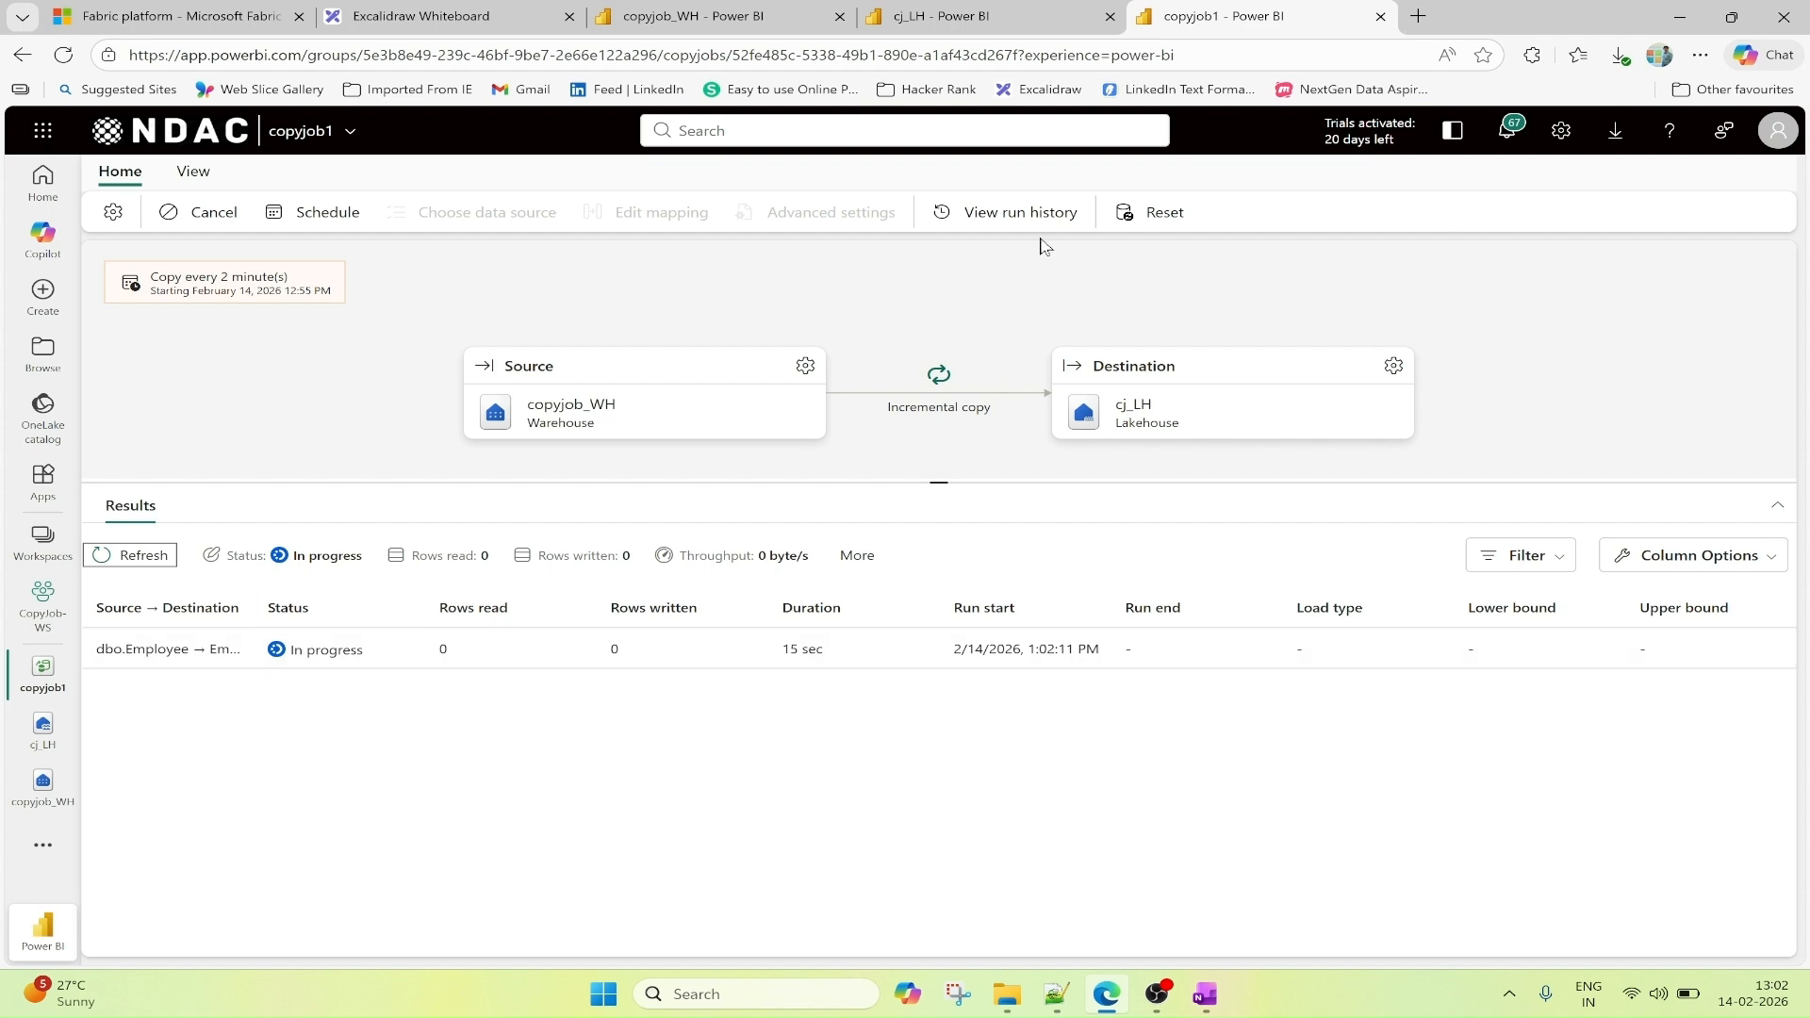
click(1012, 216)
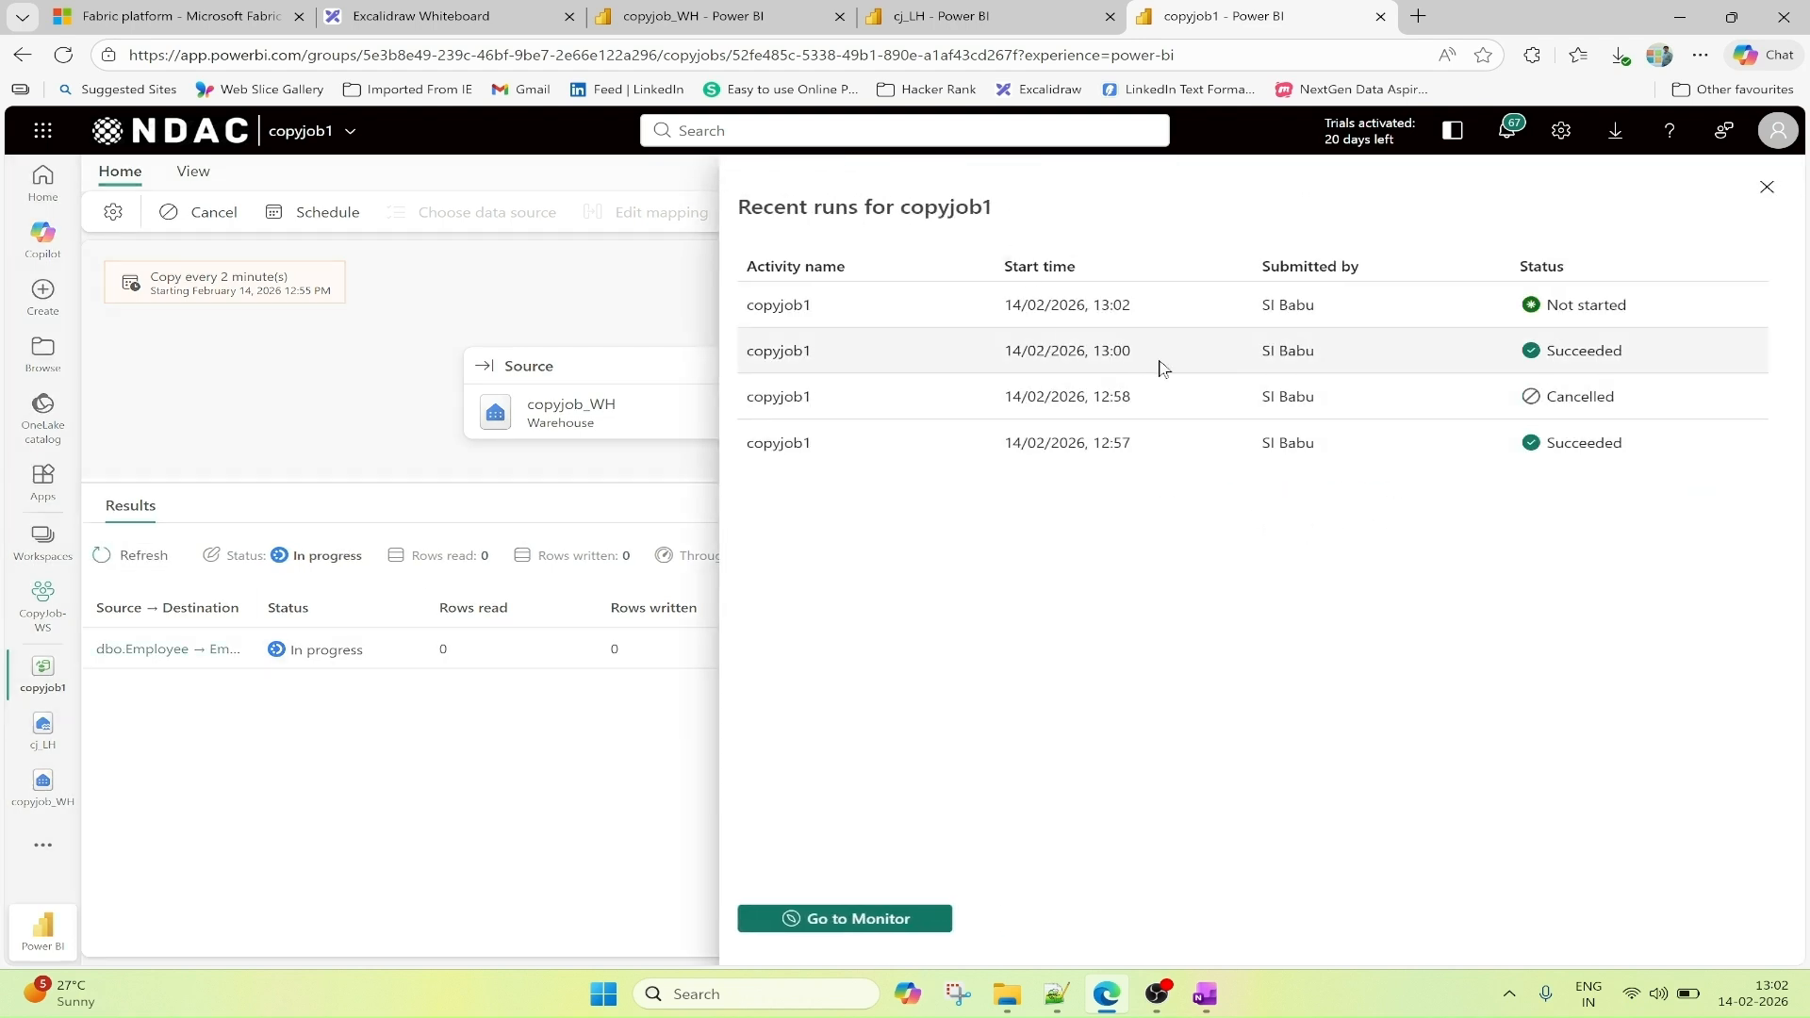
click(788, 354)
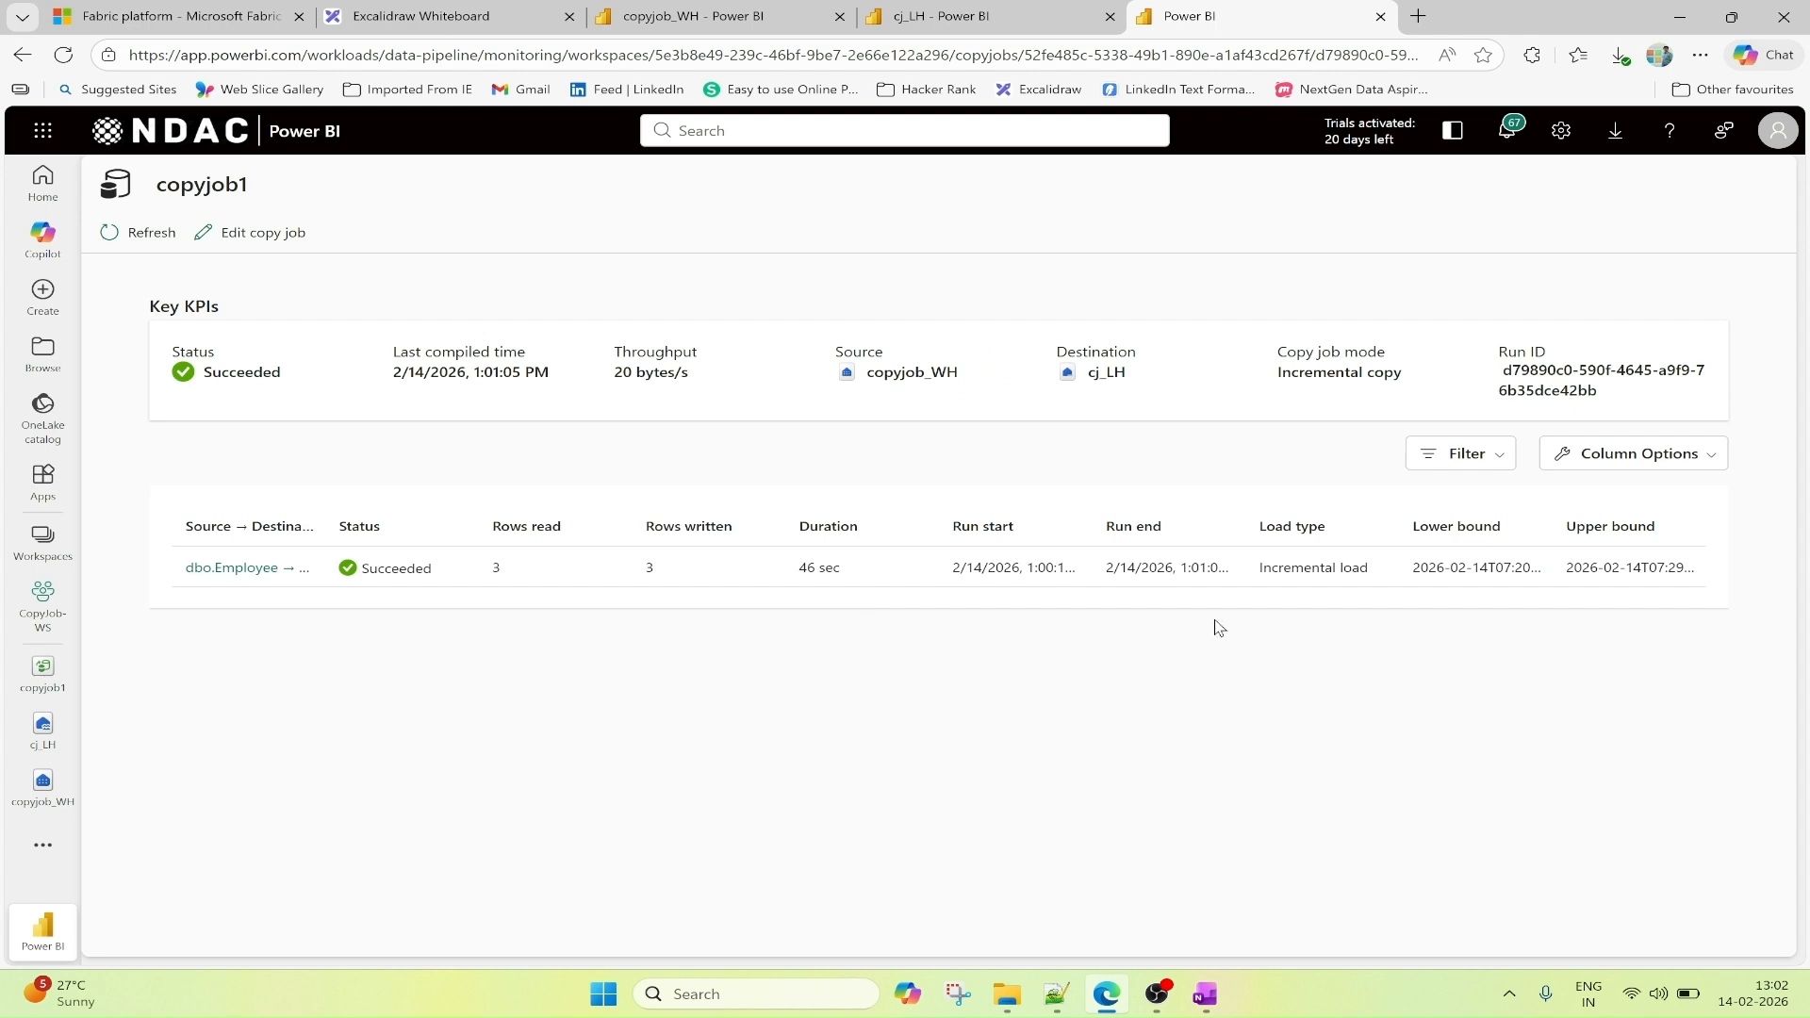
click(139, 235)
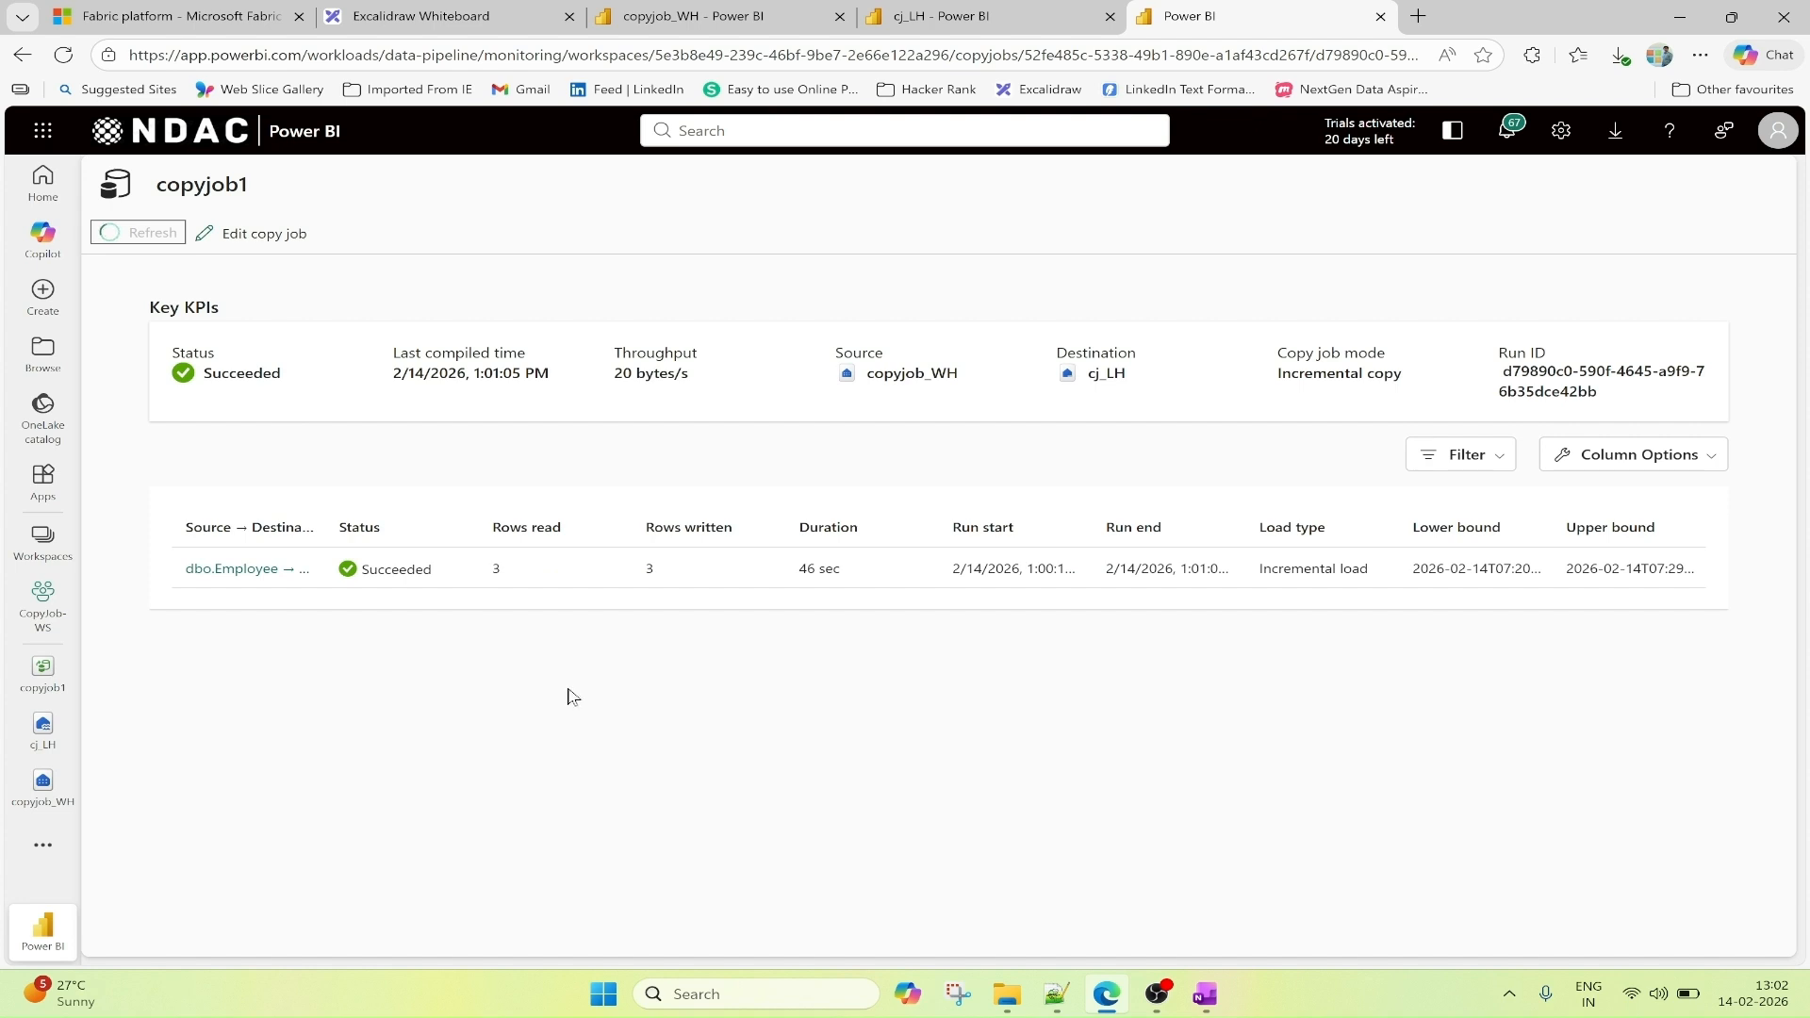
click(16, 58)
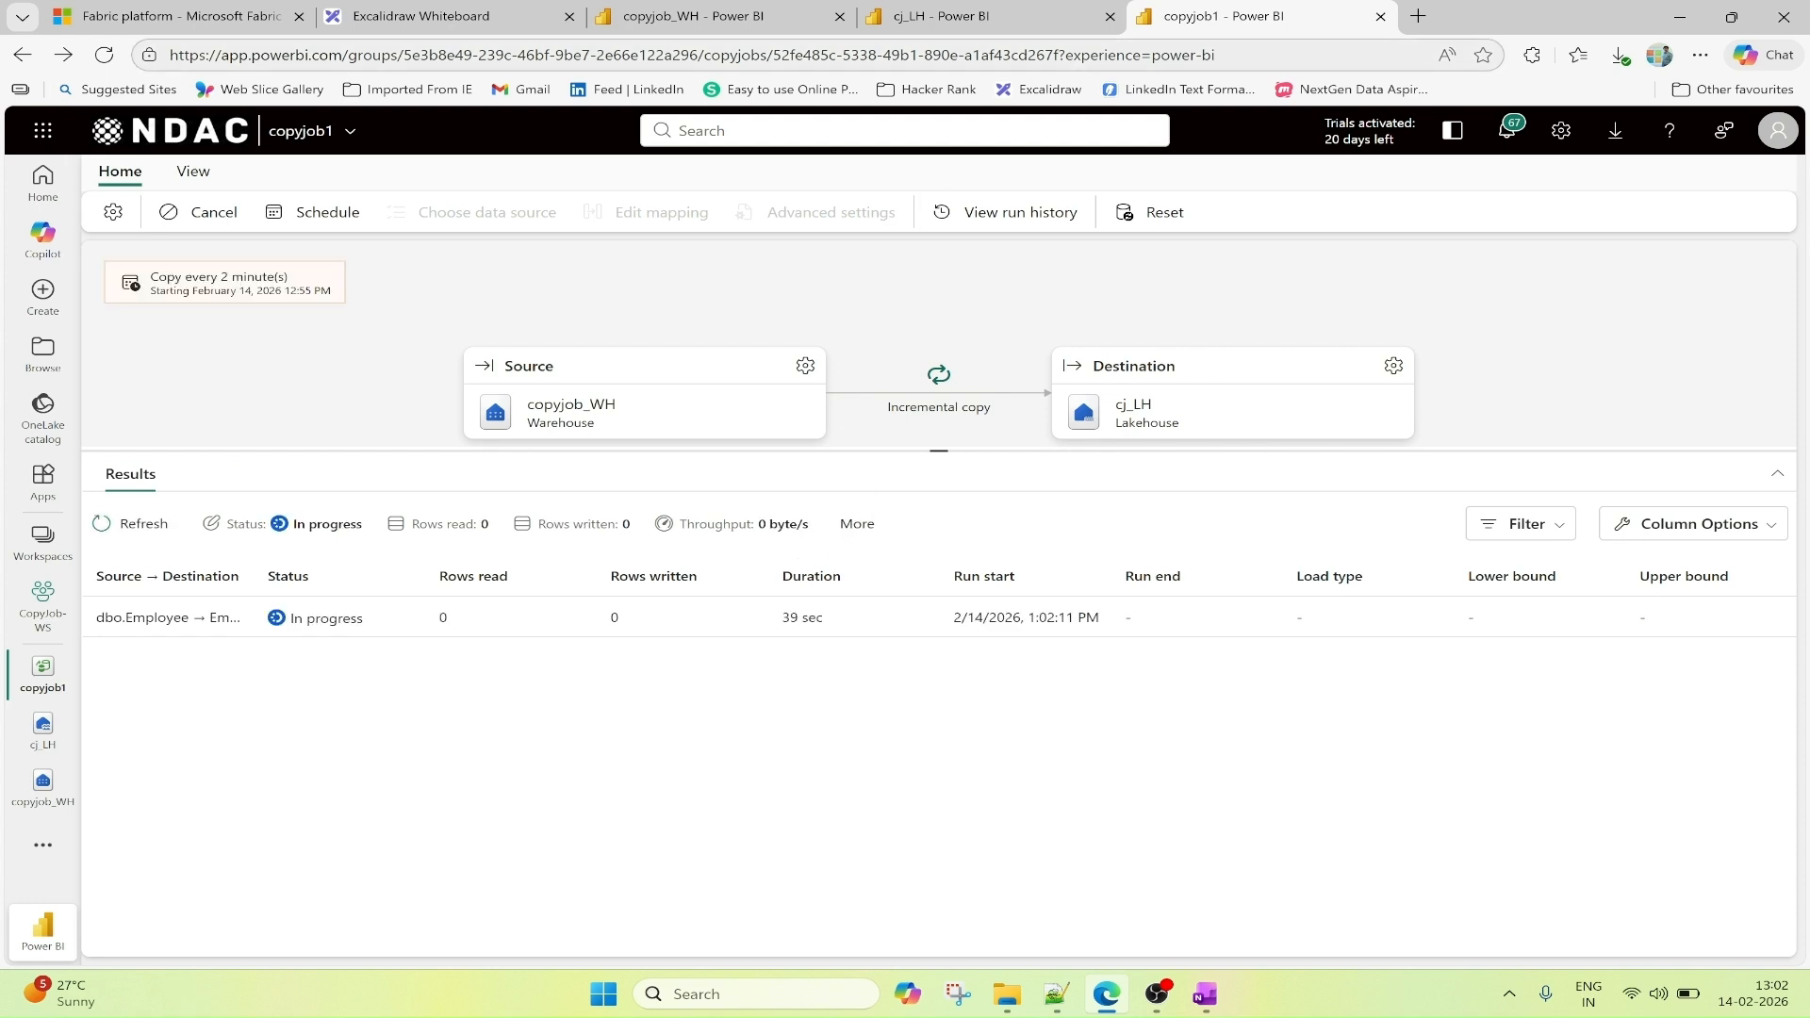
Compare the Employee rows in cj_LH and copyjob_WH, and switch to the Copy job architecture diagram in Excalidraw.
click(950, 17)
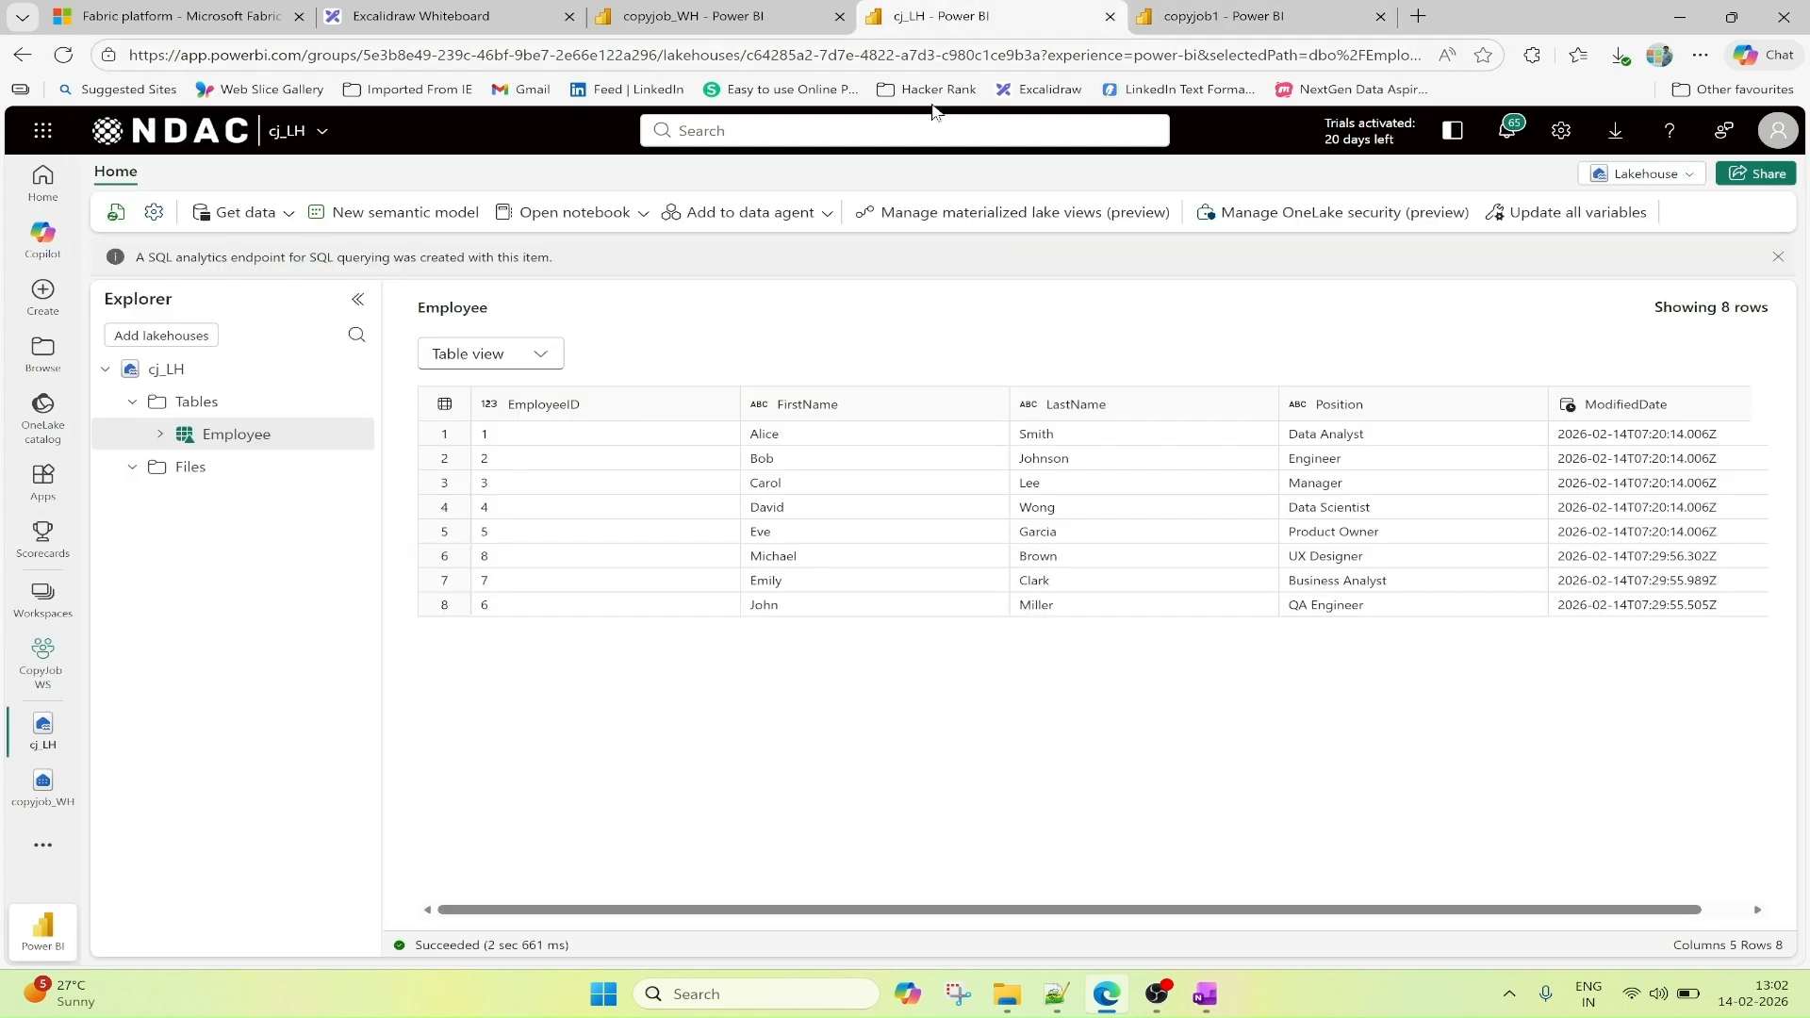
click(712, 17)
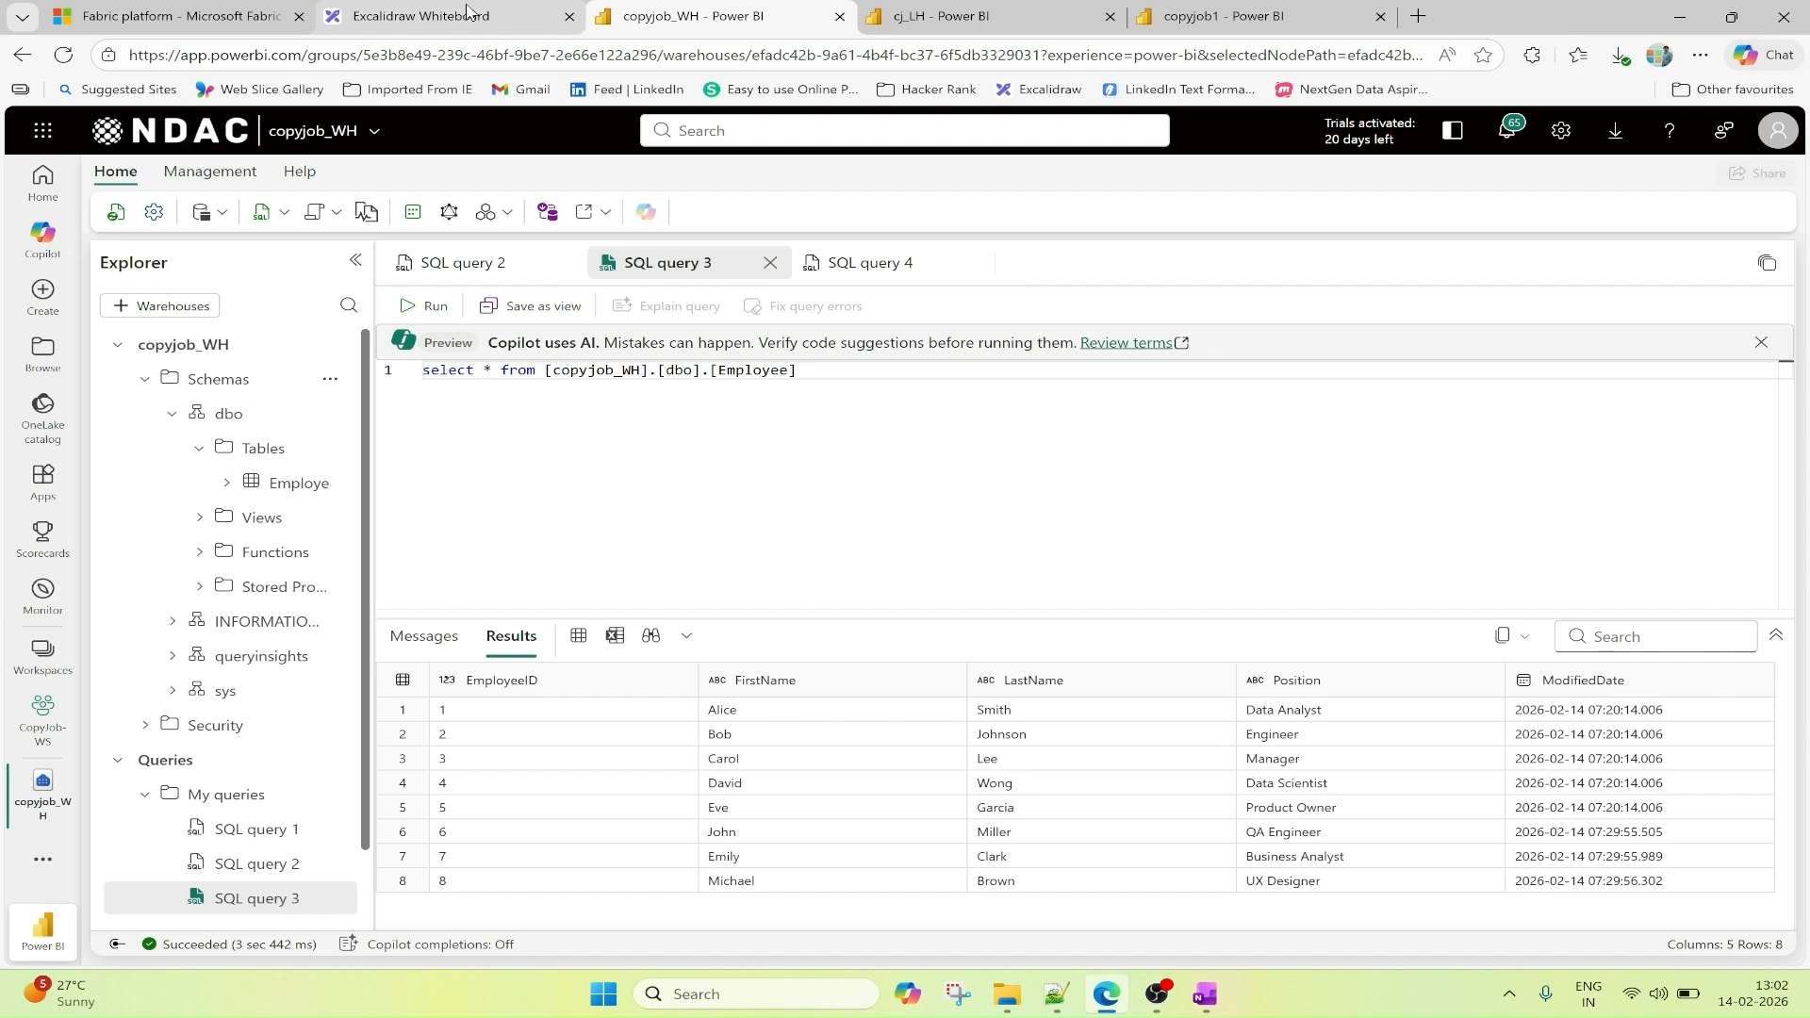
click(407, 18)
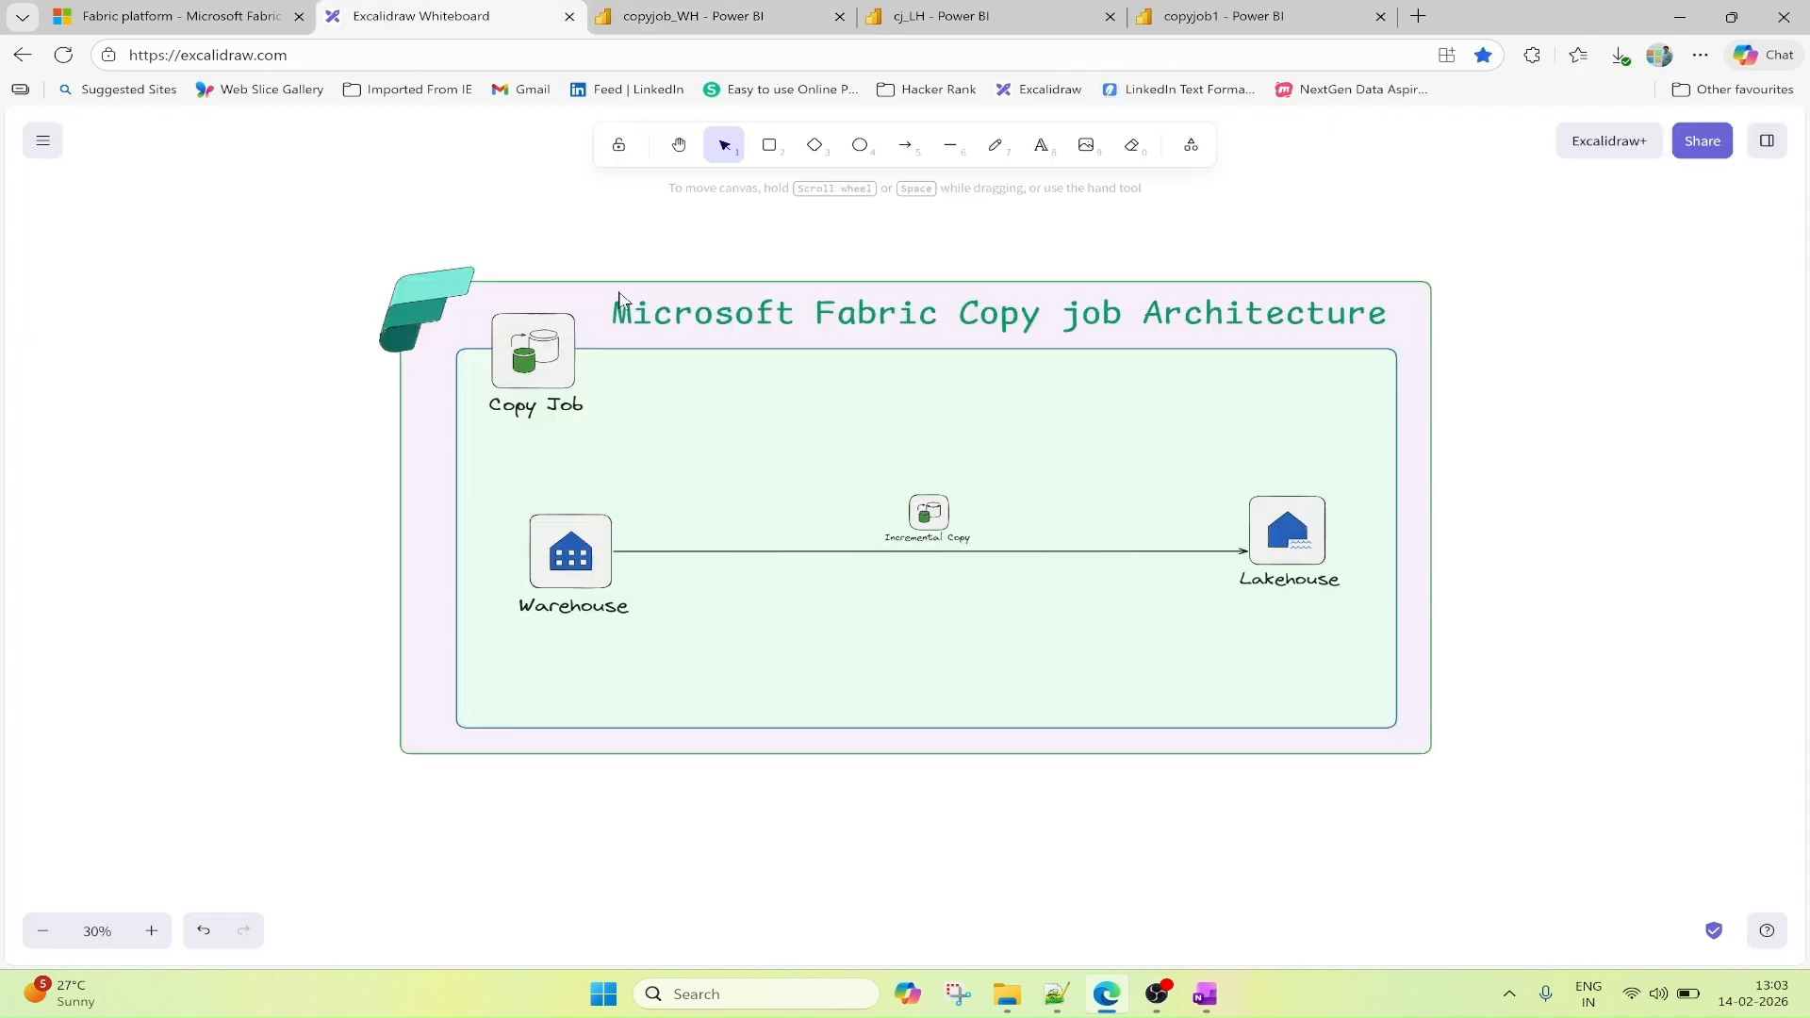